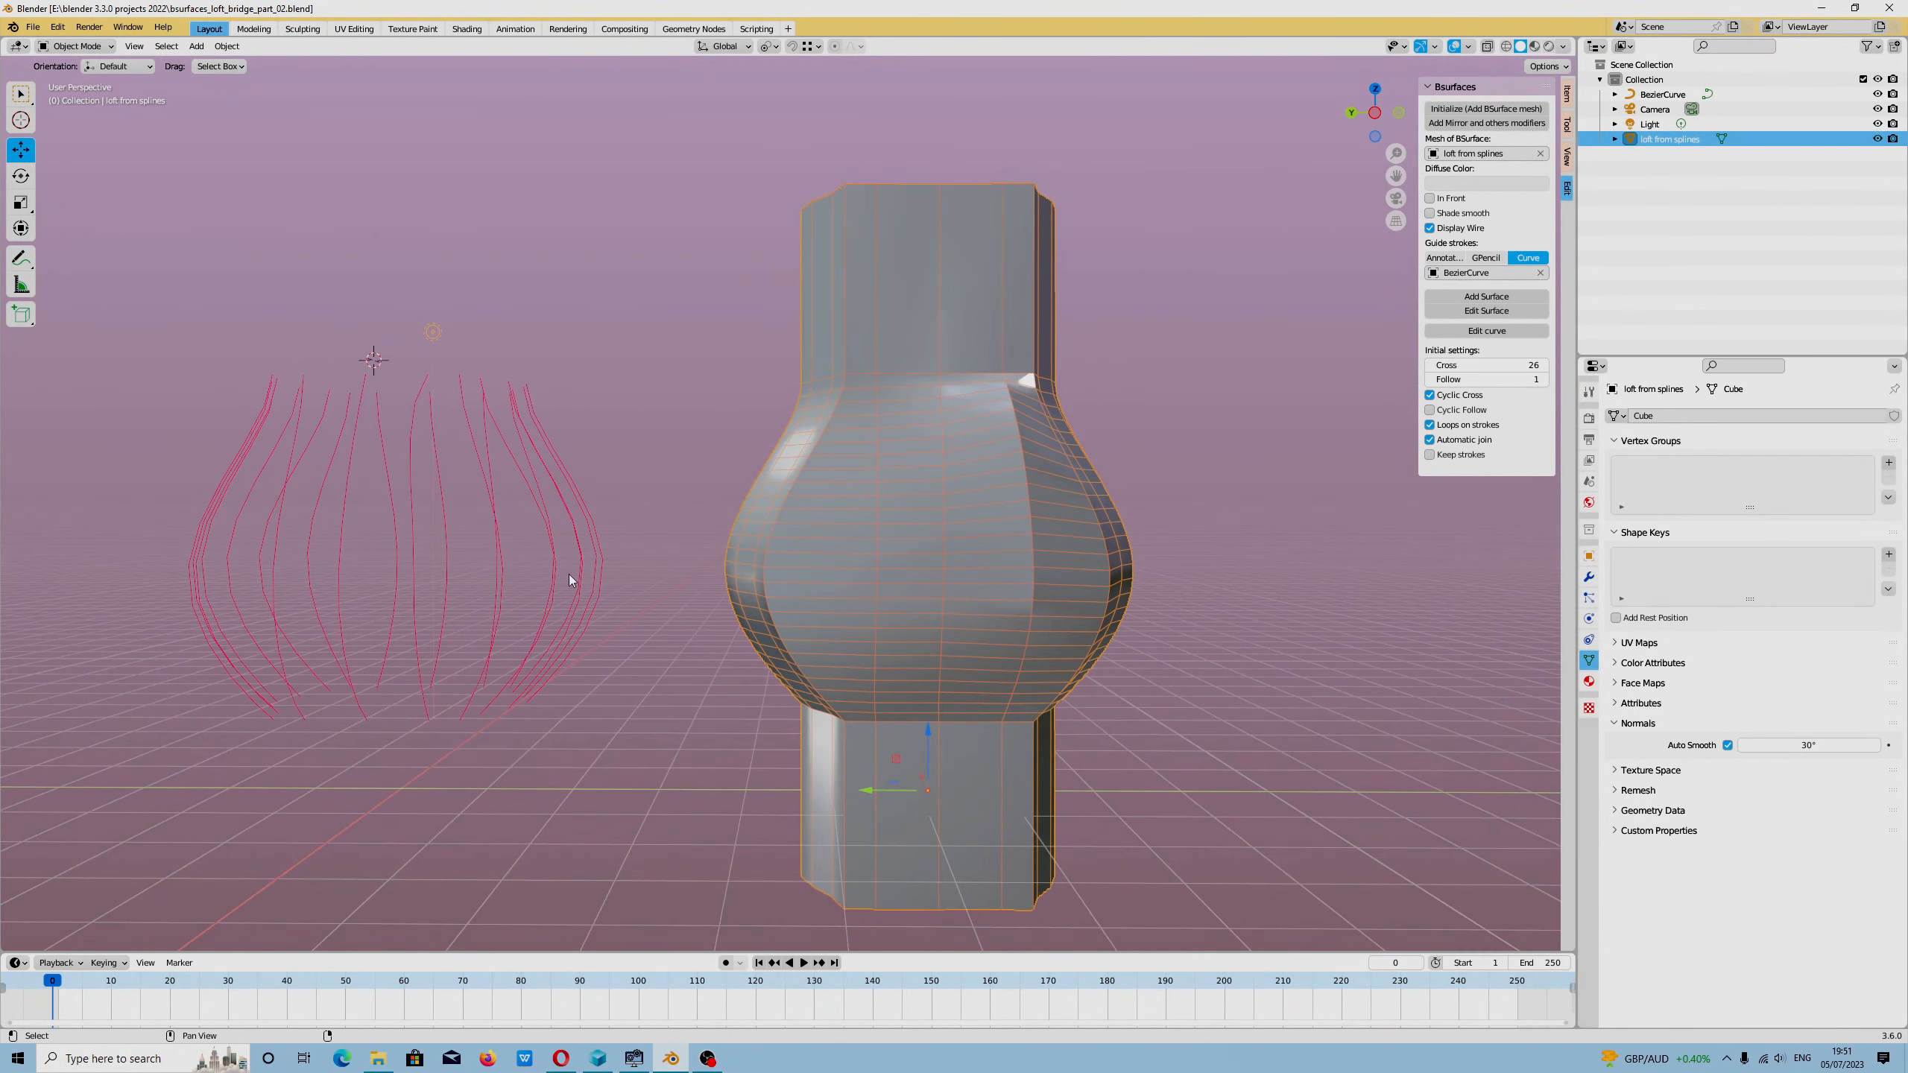
Step: Examine the guide splines and the lofted mesh beside them, leaving the lofted mesh selected
click(573, 579)
middle_drag(556, 572, 677, 558)
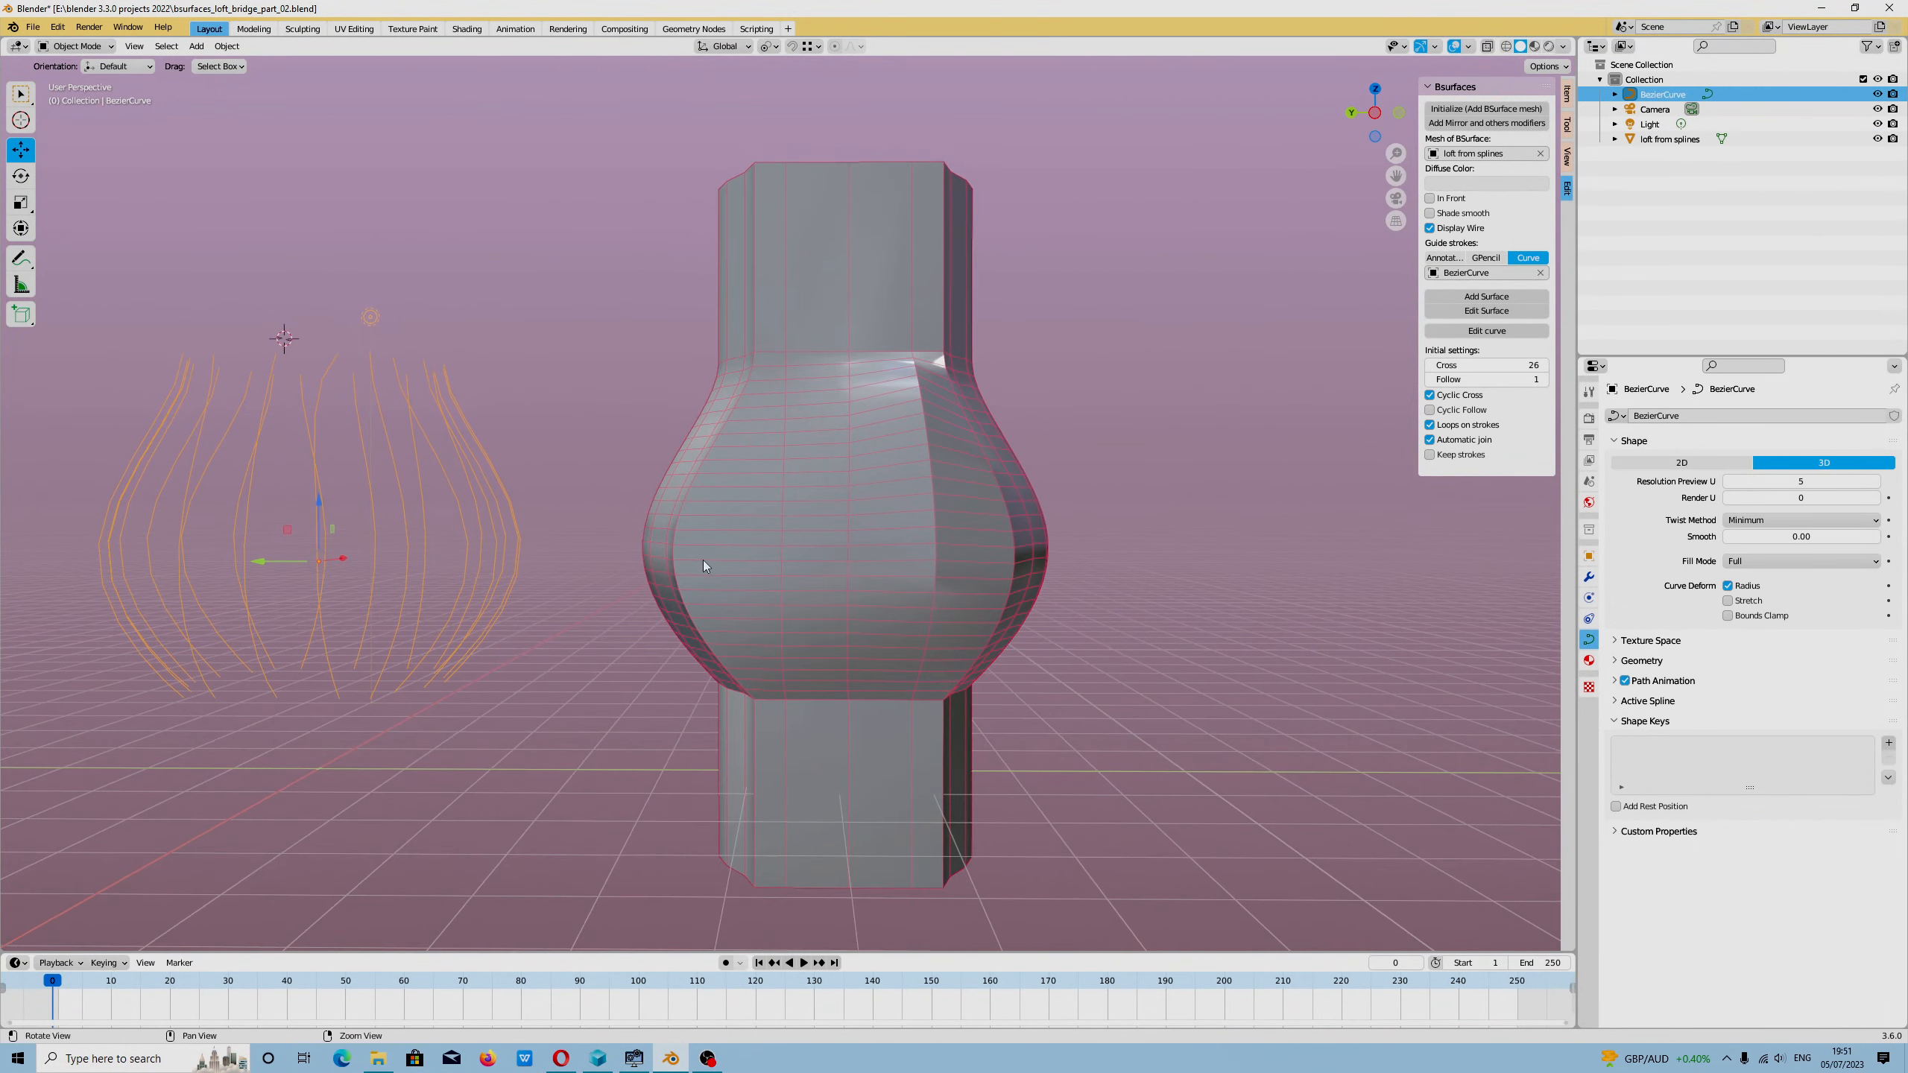
click(1034, 528)
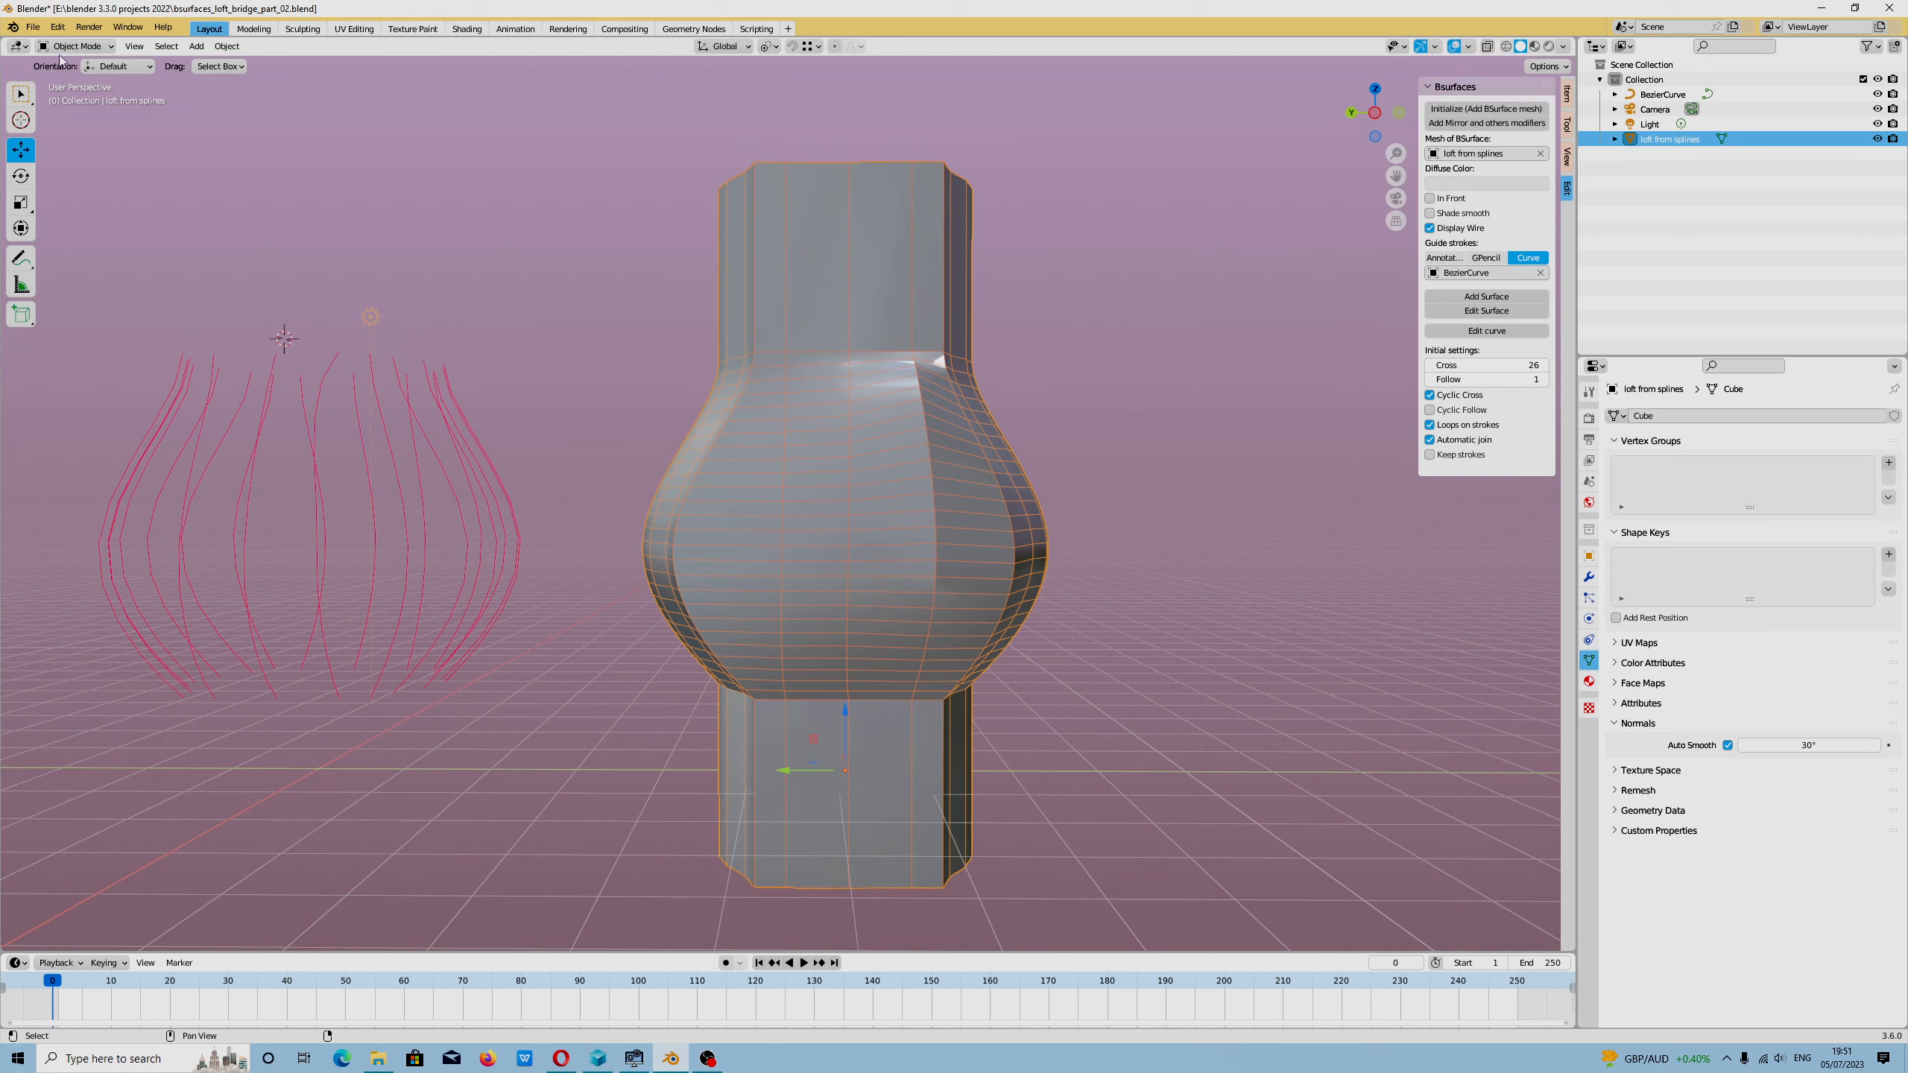
Step: Open the add-on preferences in a repositioned window and search the add-ons for "bsur"
click(58, 27)
click(97, 256)
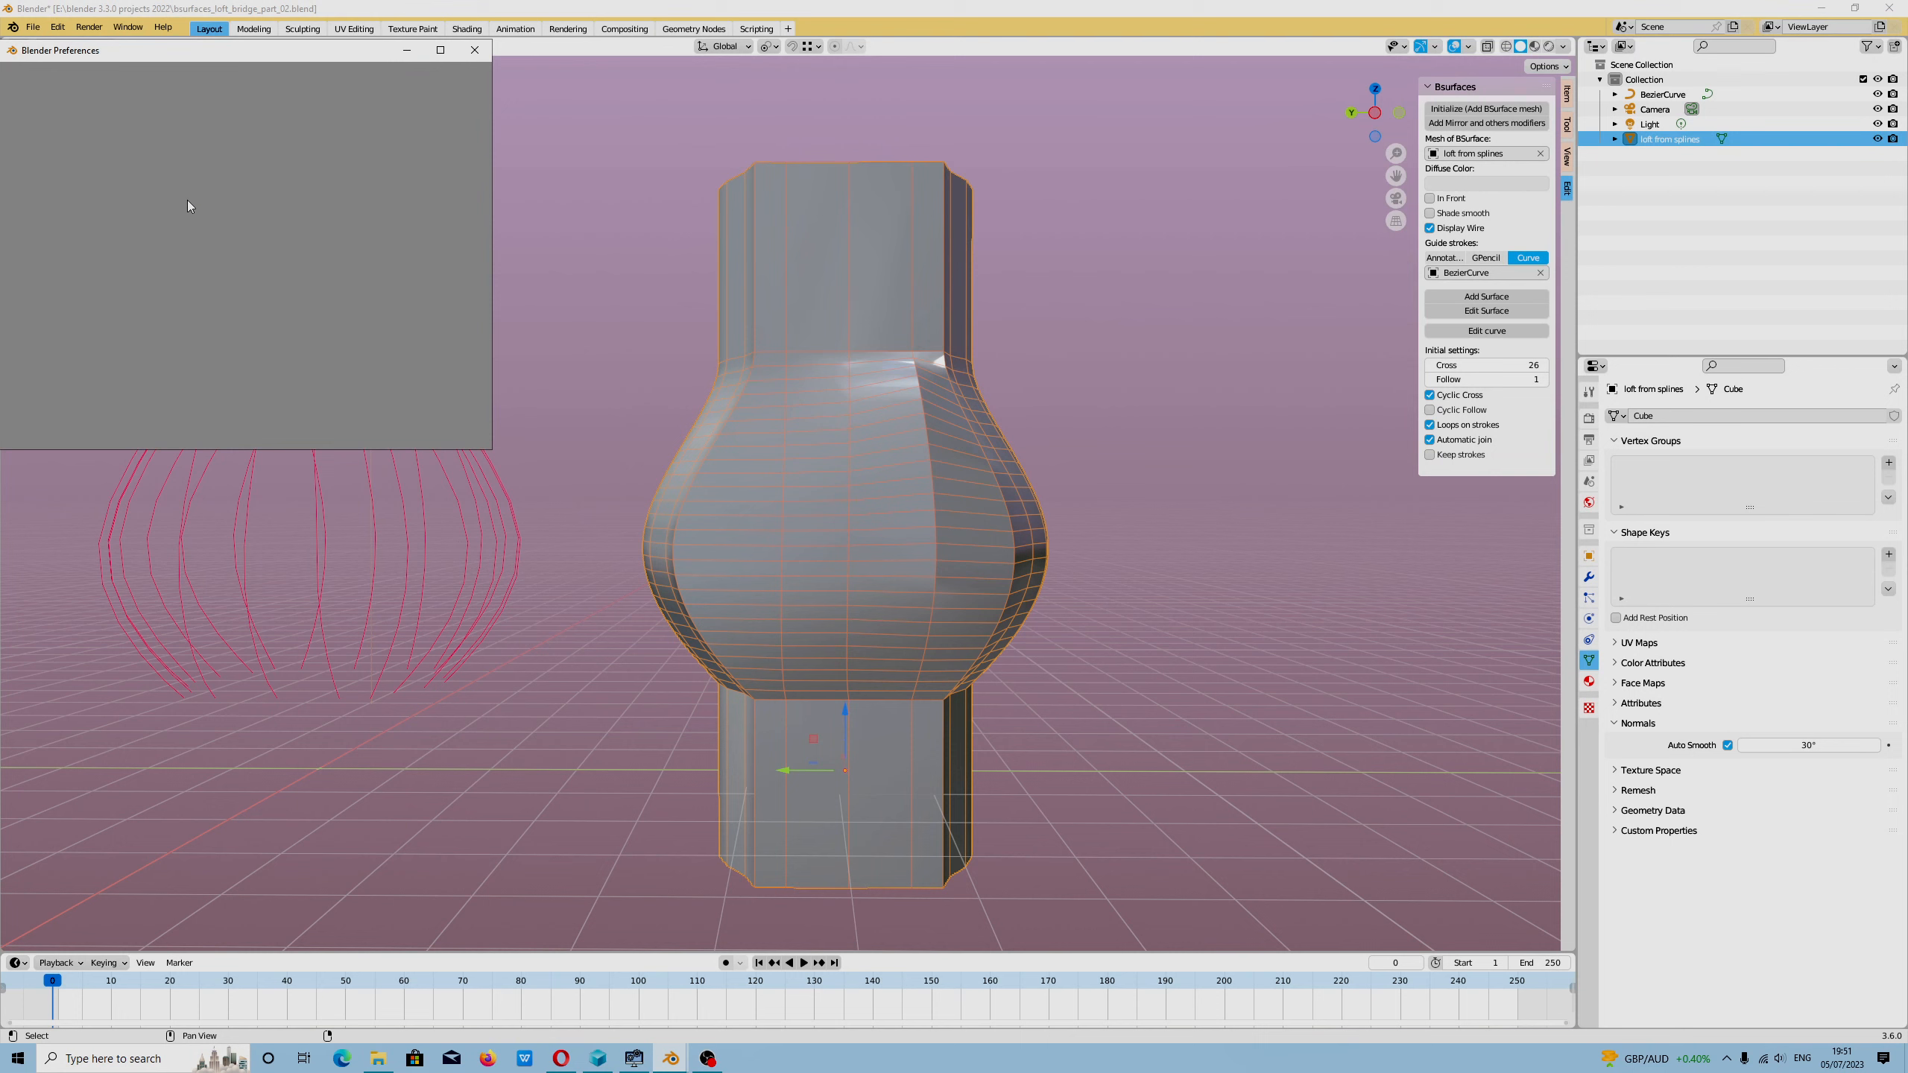
drag(204, 60, 340, 102)
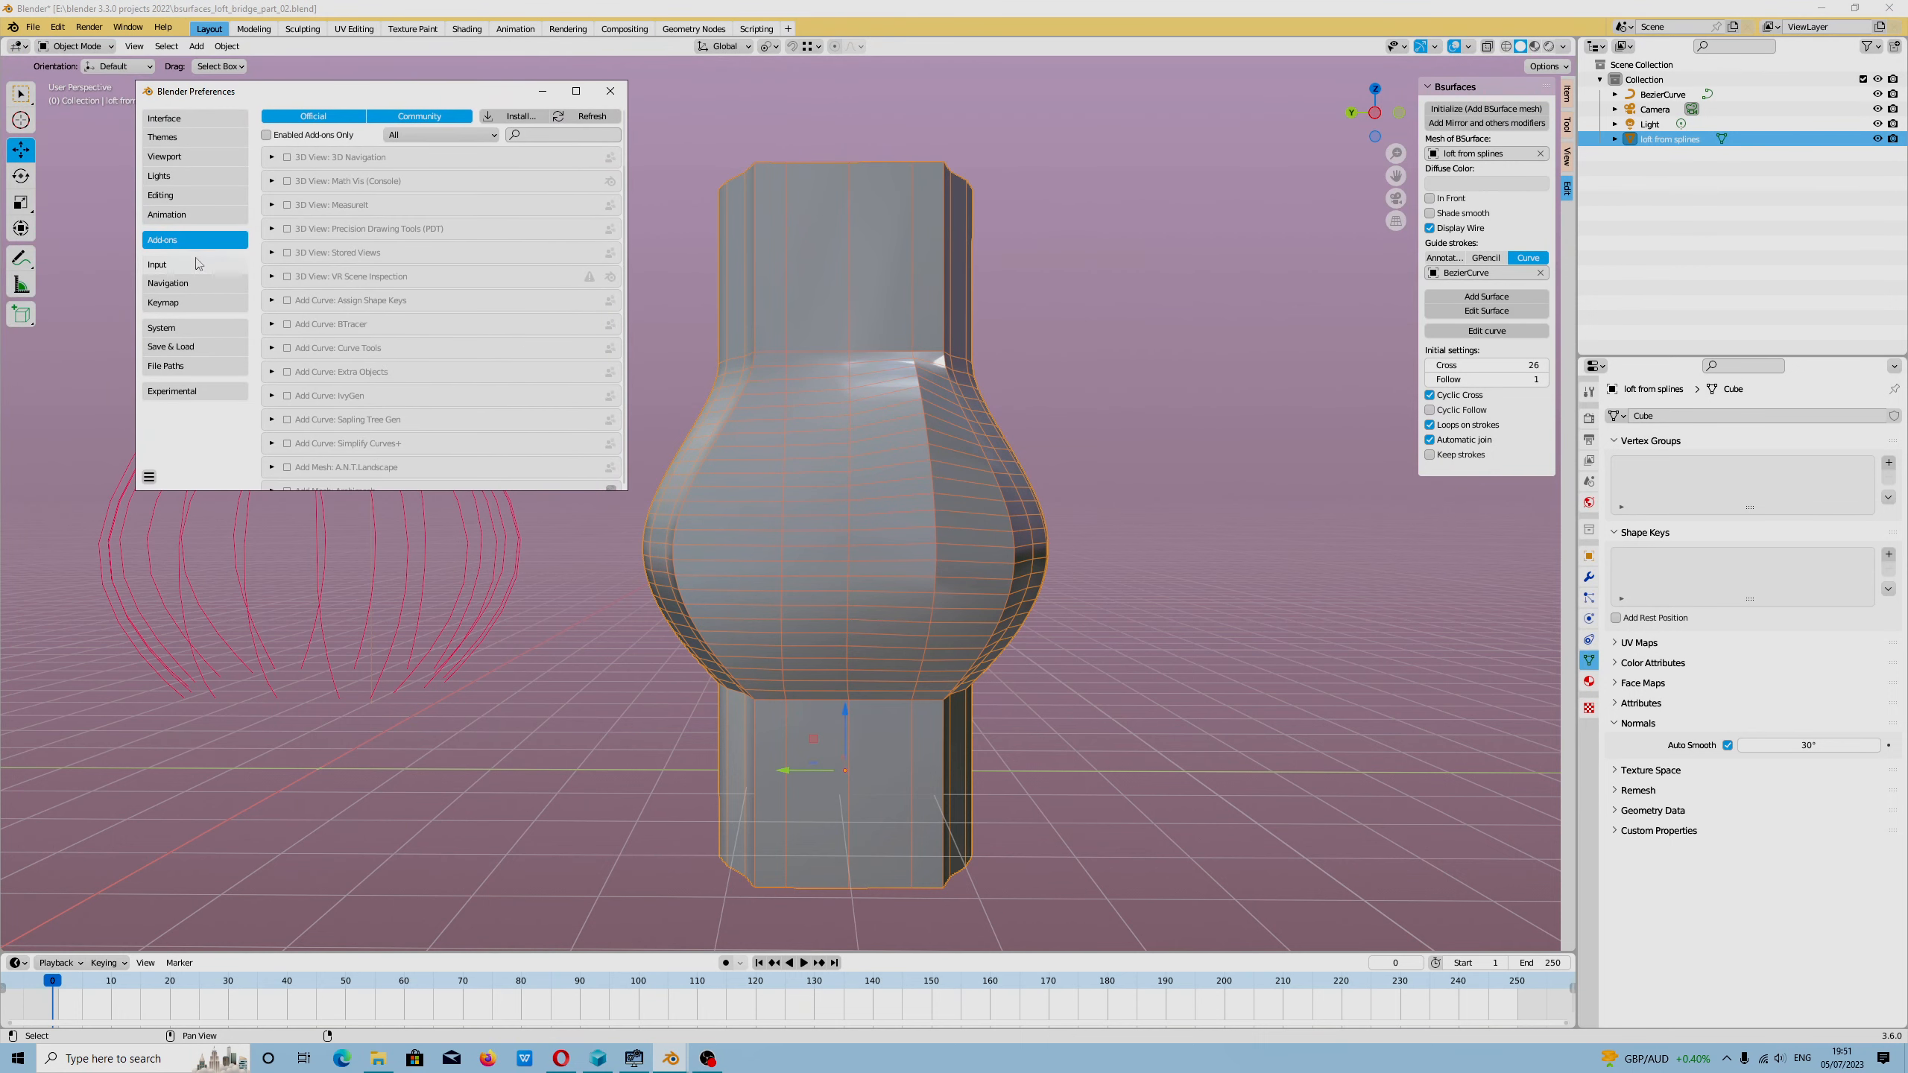
click(539, 133)
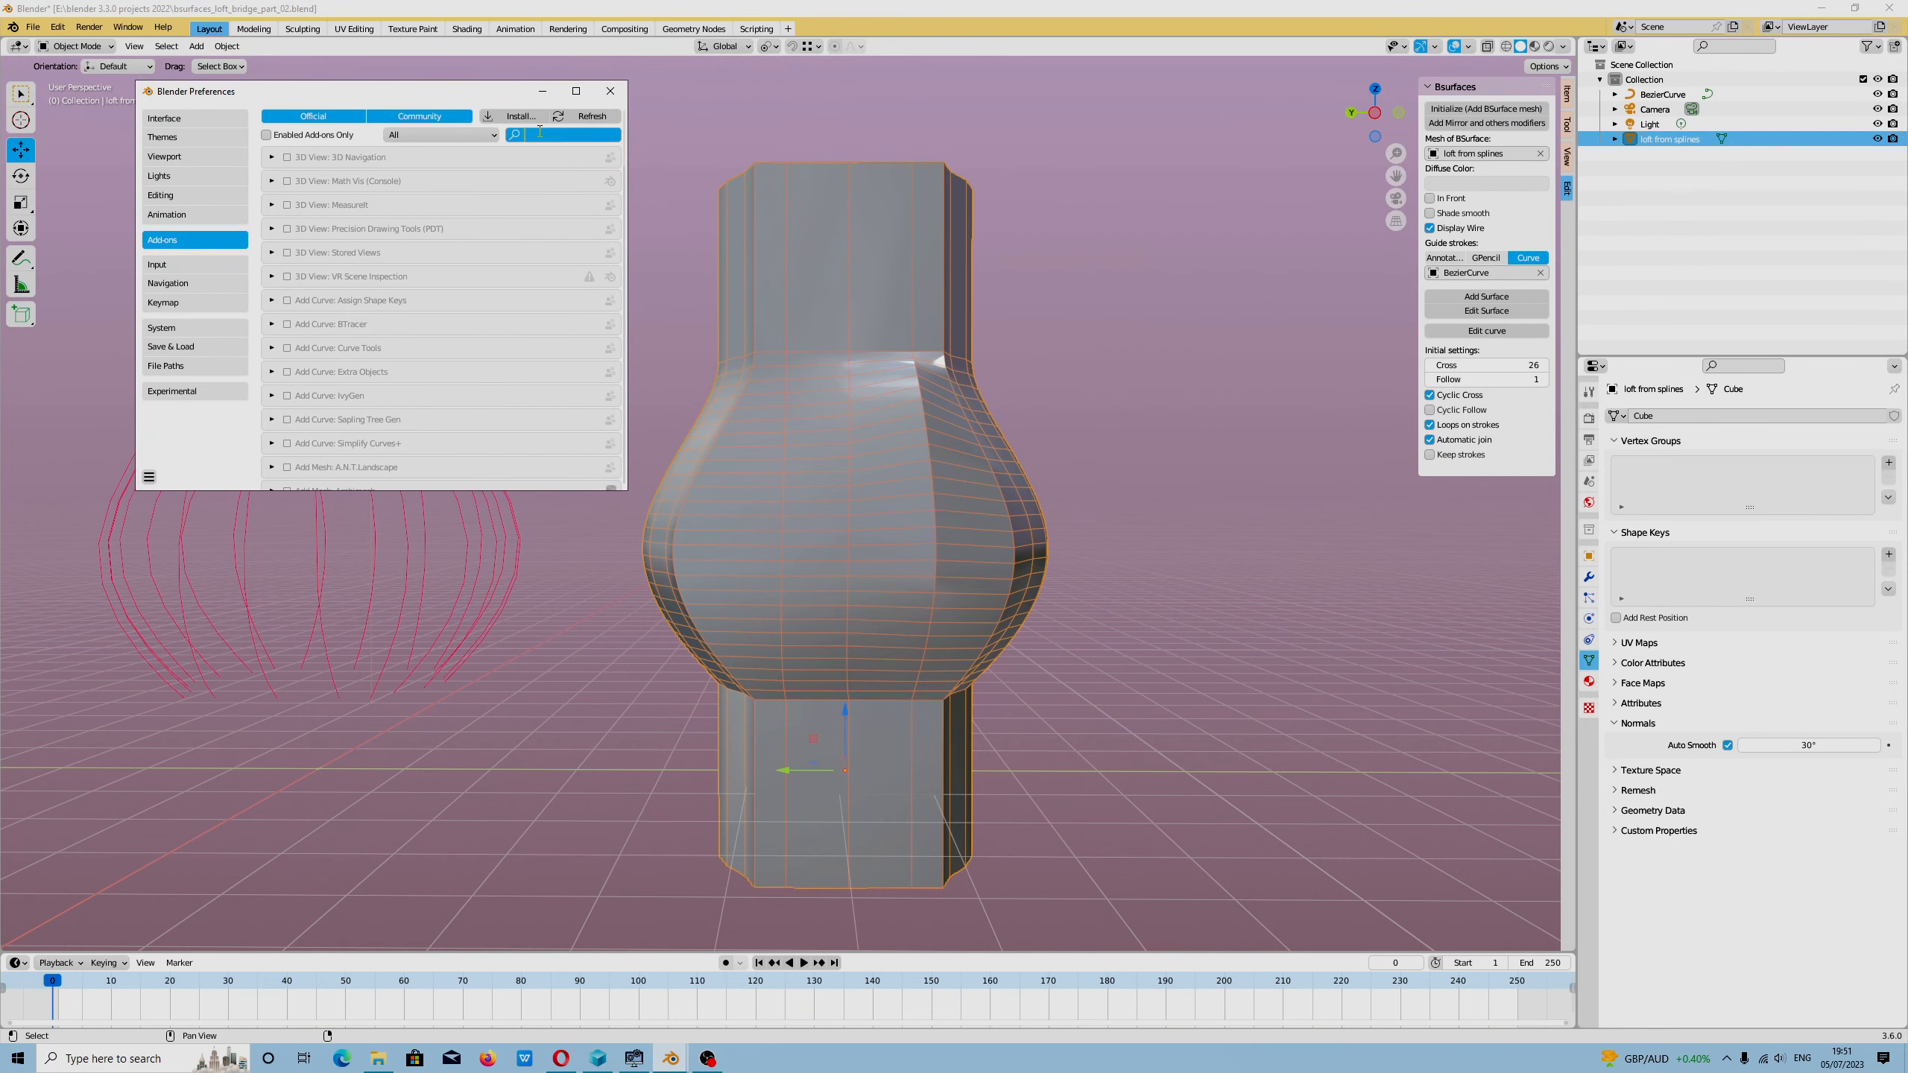
text(bsur)
key(Return)
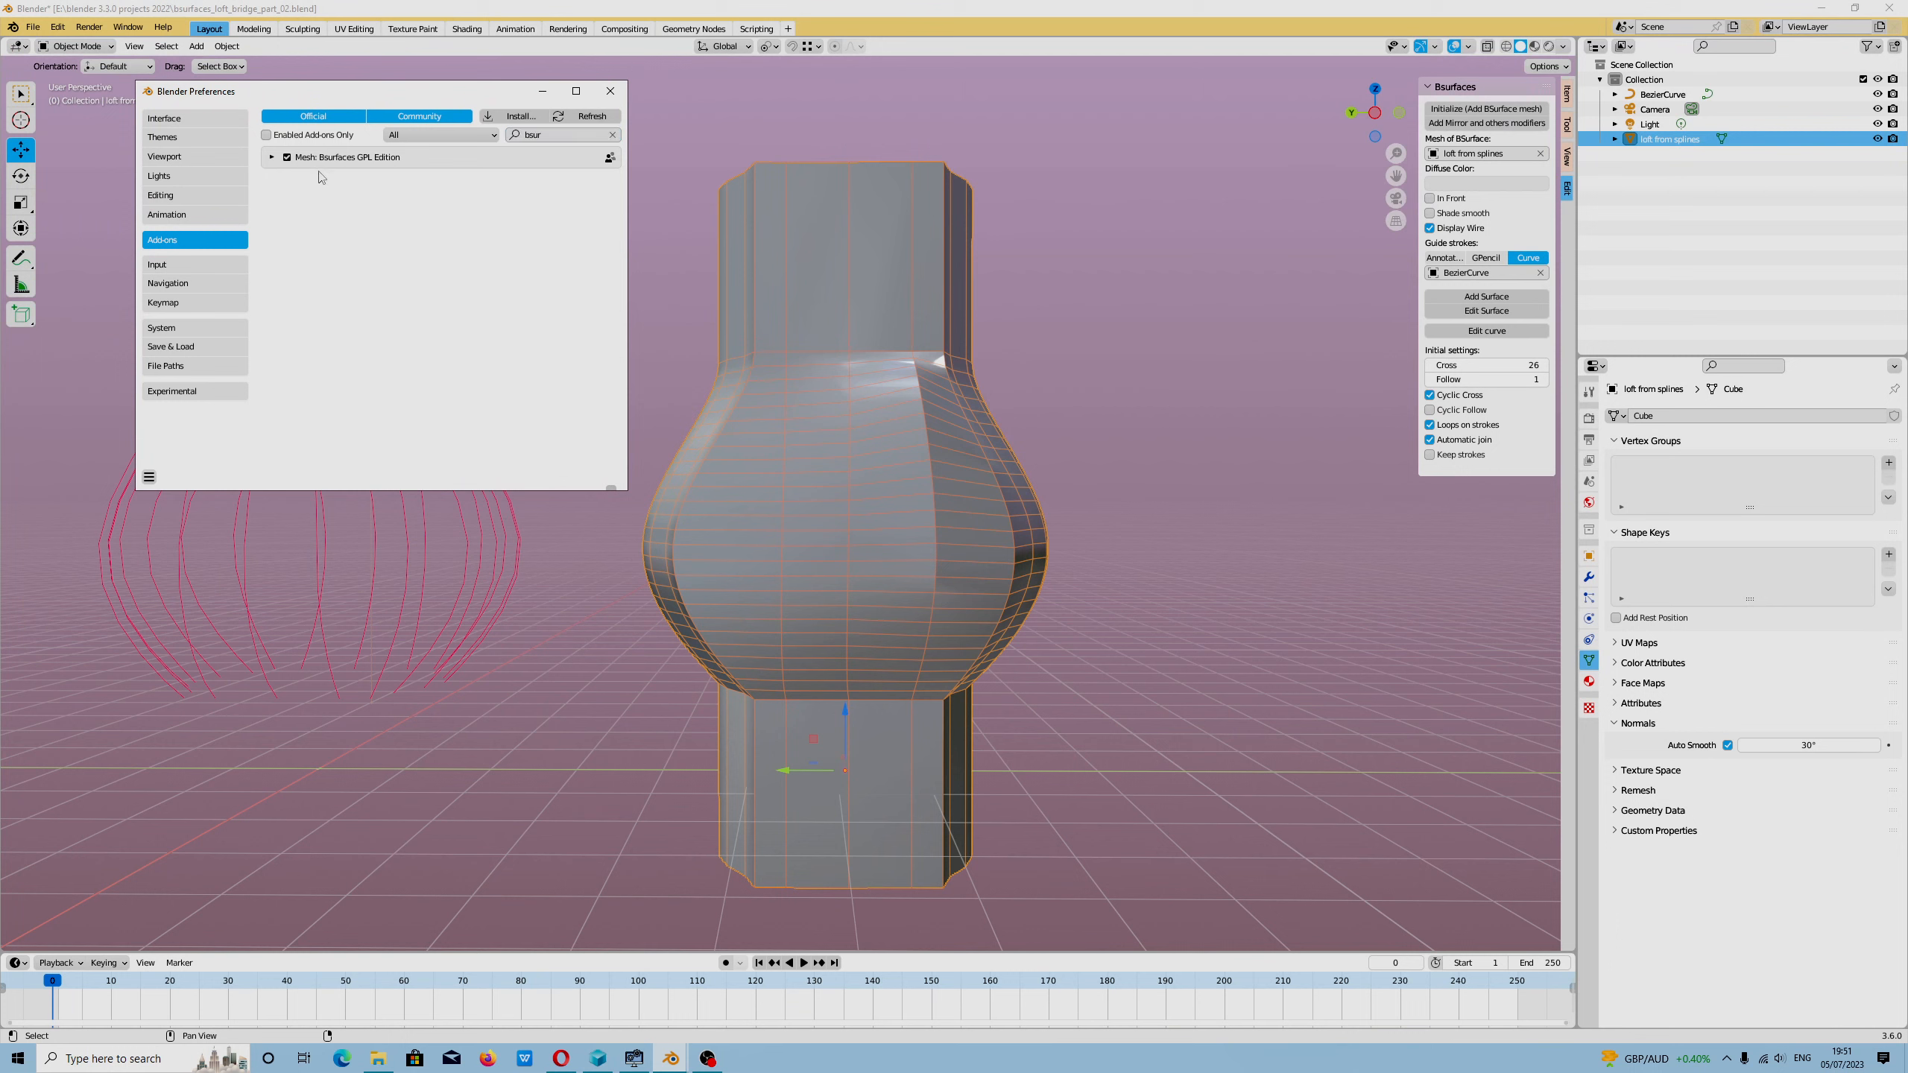
Step: Toggle the Mesh: Bsurfaces GPL Edition add-on off and on again, expand its details and close the preferences
click(285, 160)
click(286, 160)
click(272, 158)
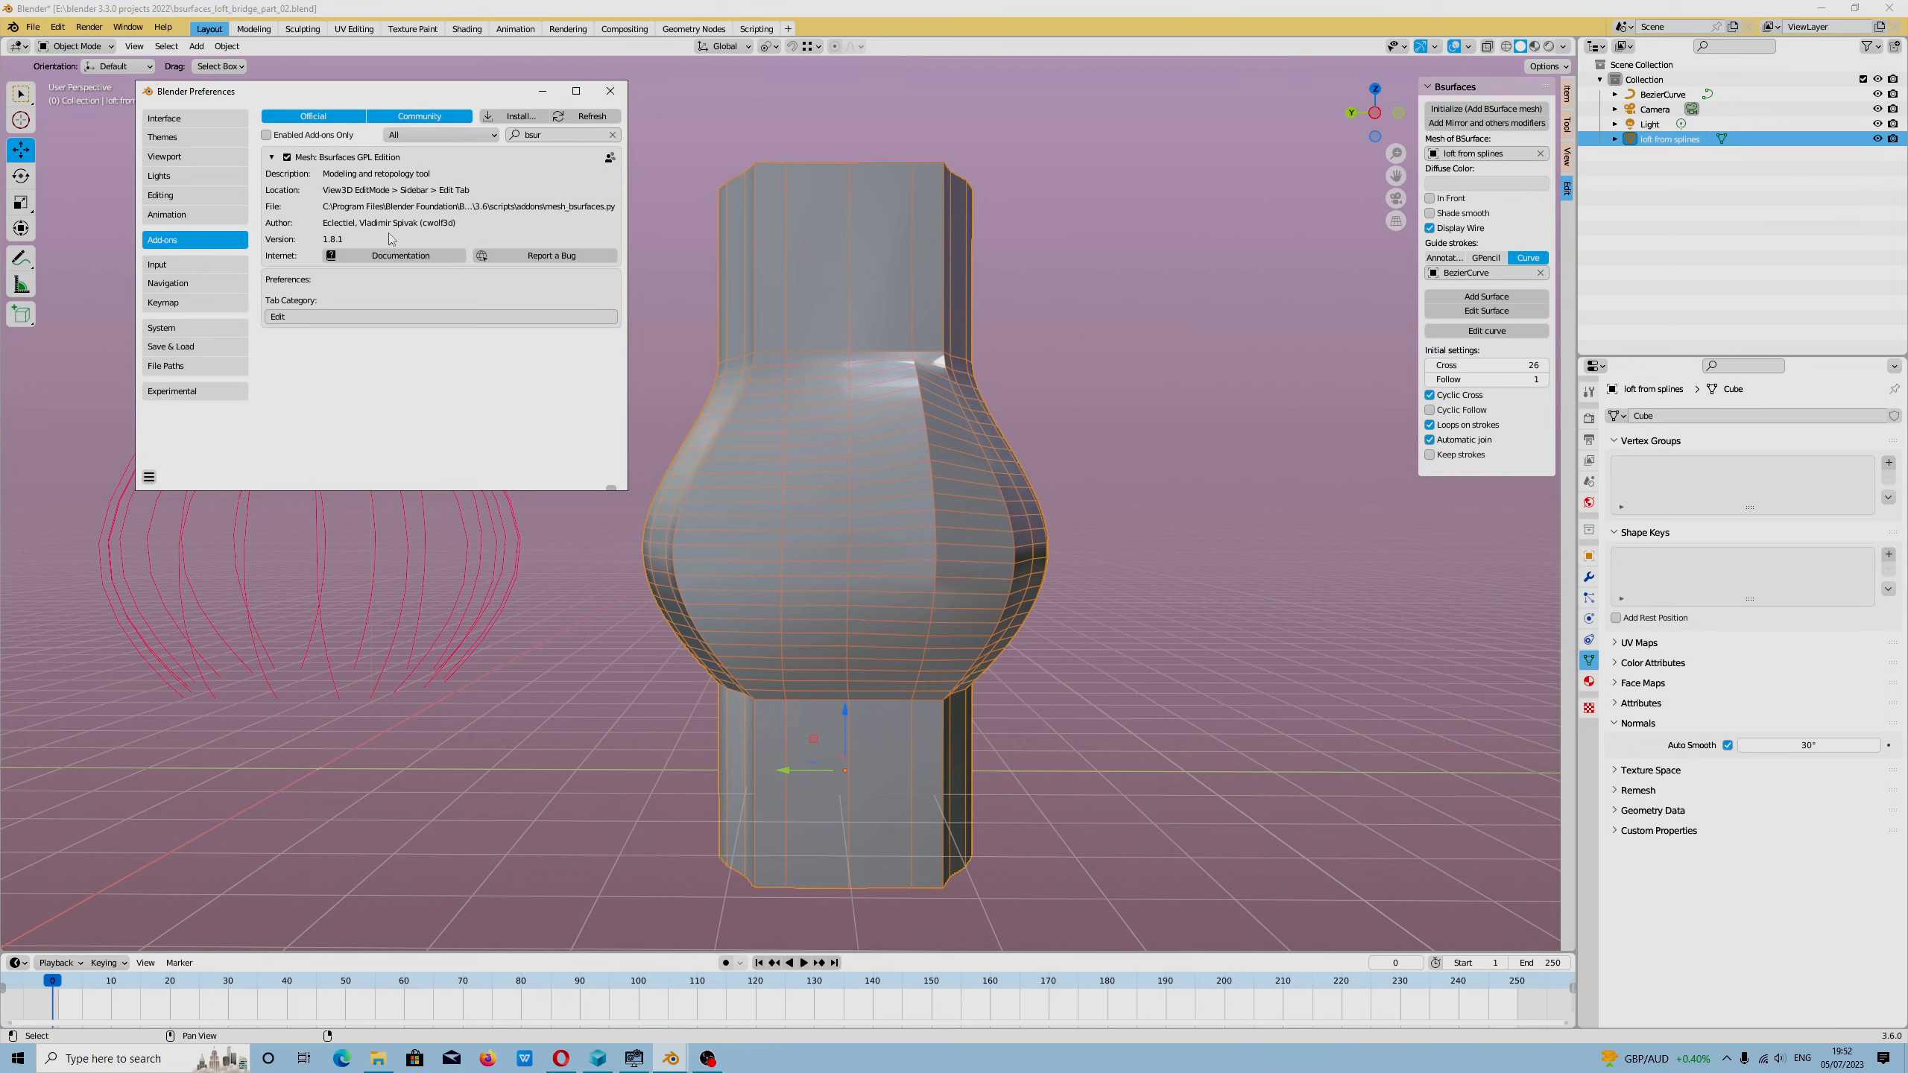
click(610, 91)
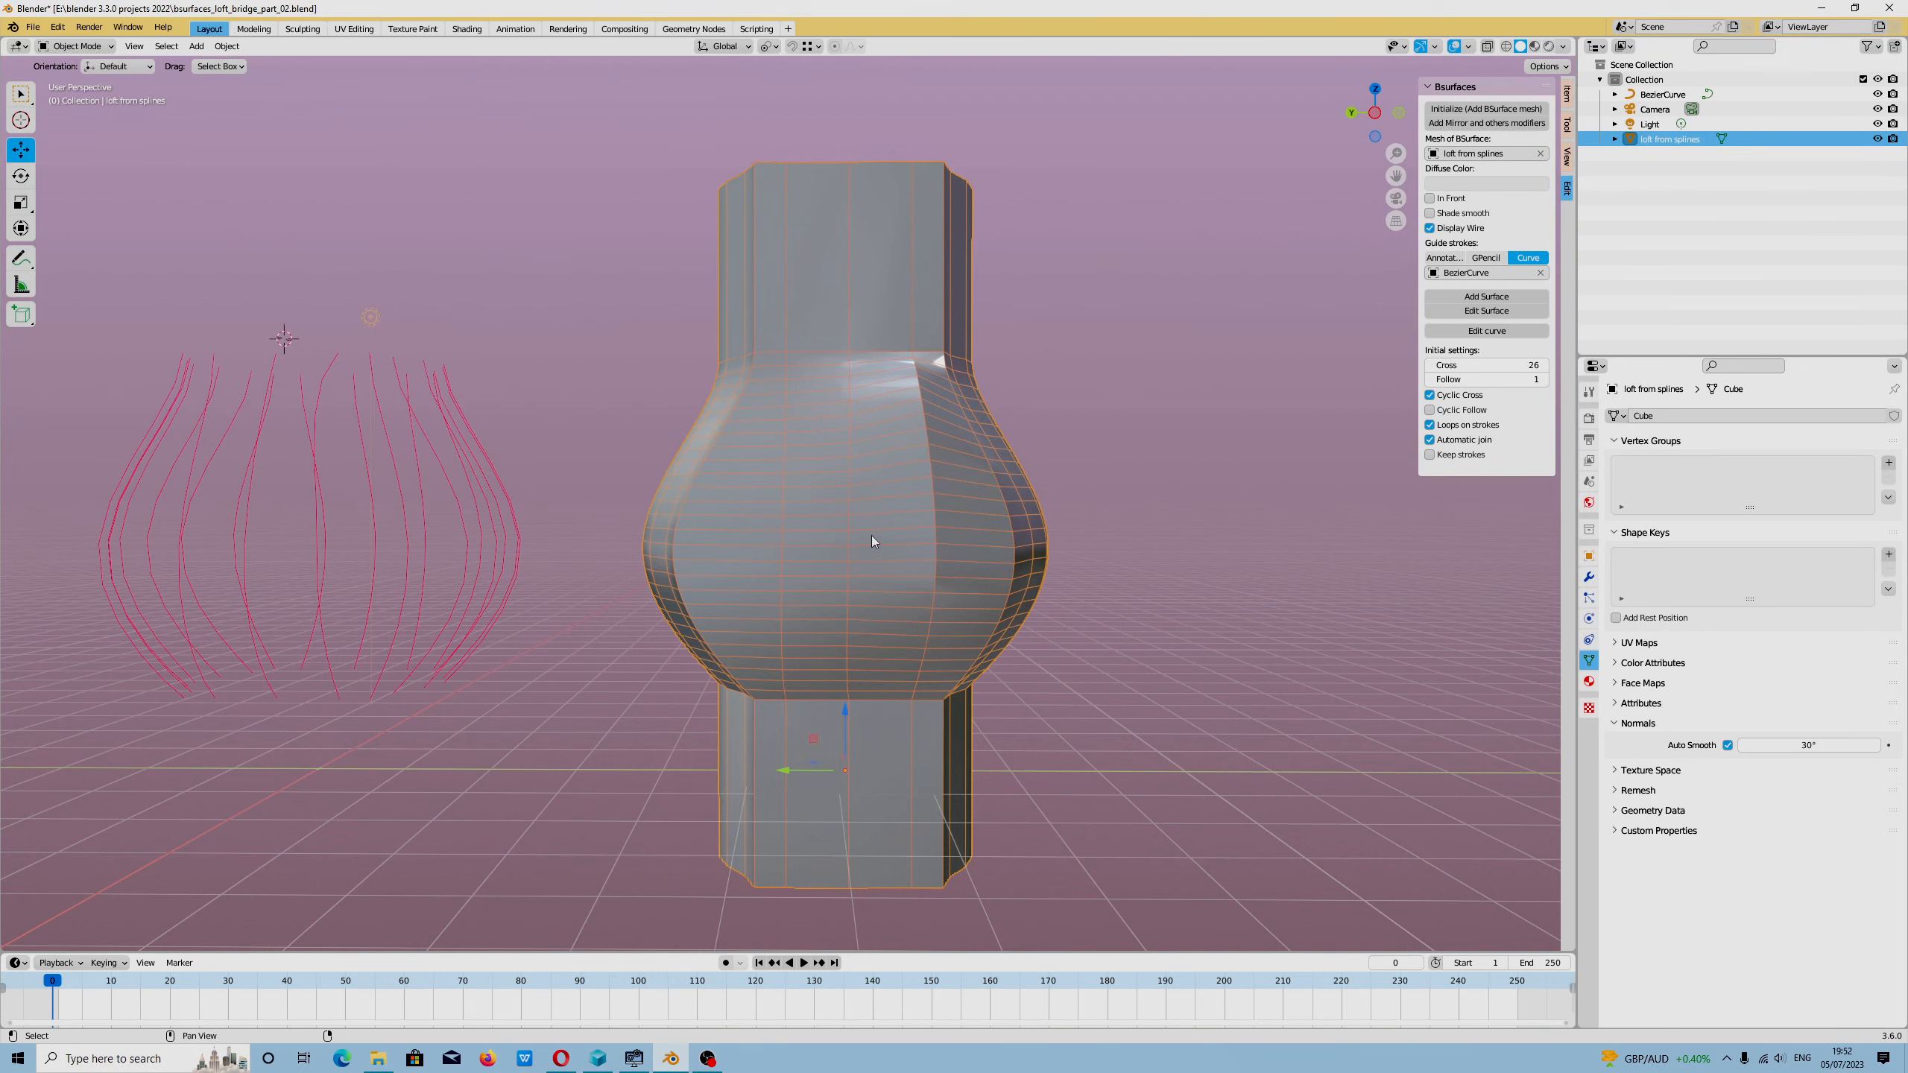
Step: Select the bulging middle section of the lofted mesh through its full depth, including its boundary loops, in Edit Mode with X-ray on
key(Tab)
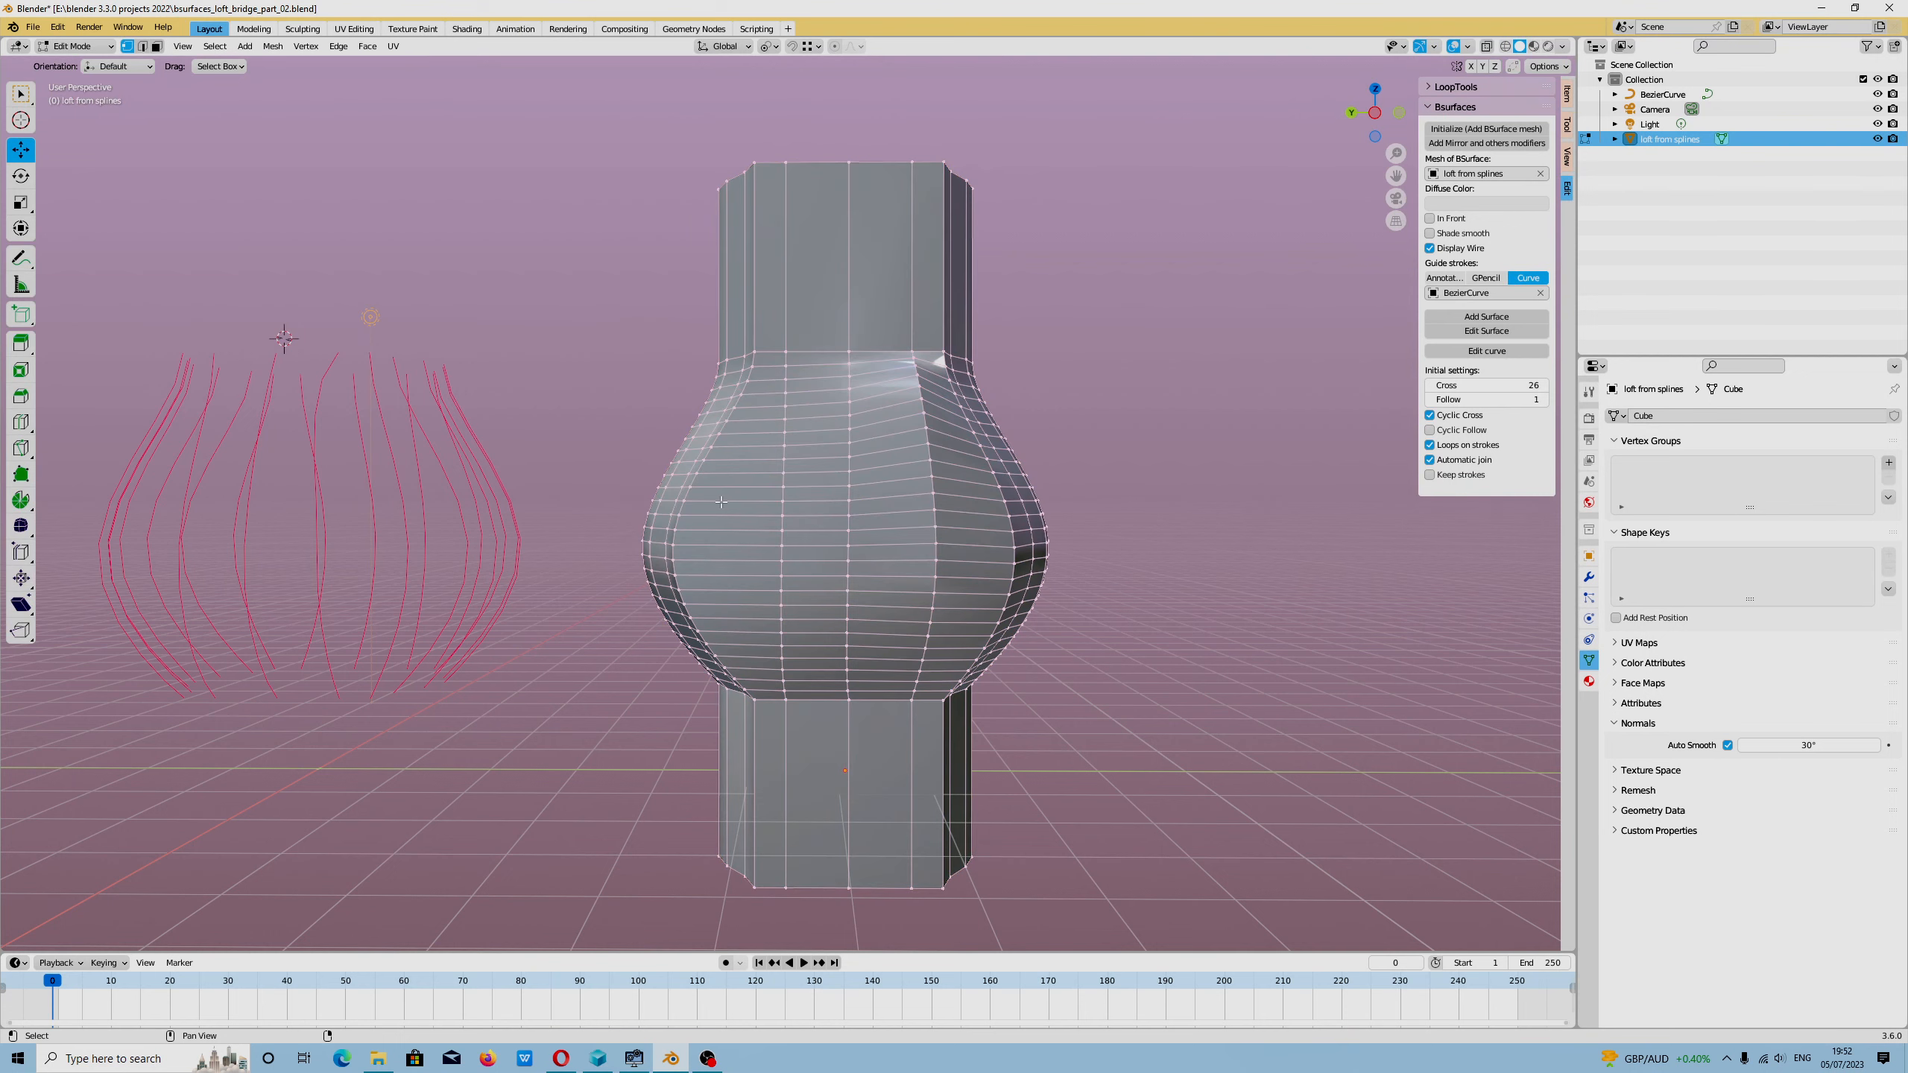
click(1487, 46)
key(ctrl+KP_3)
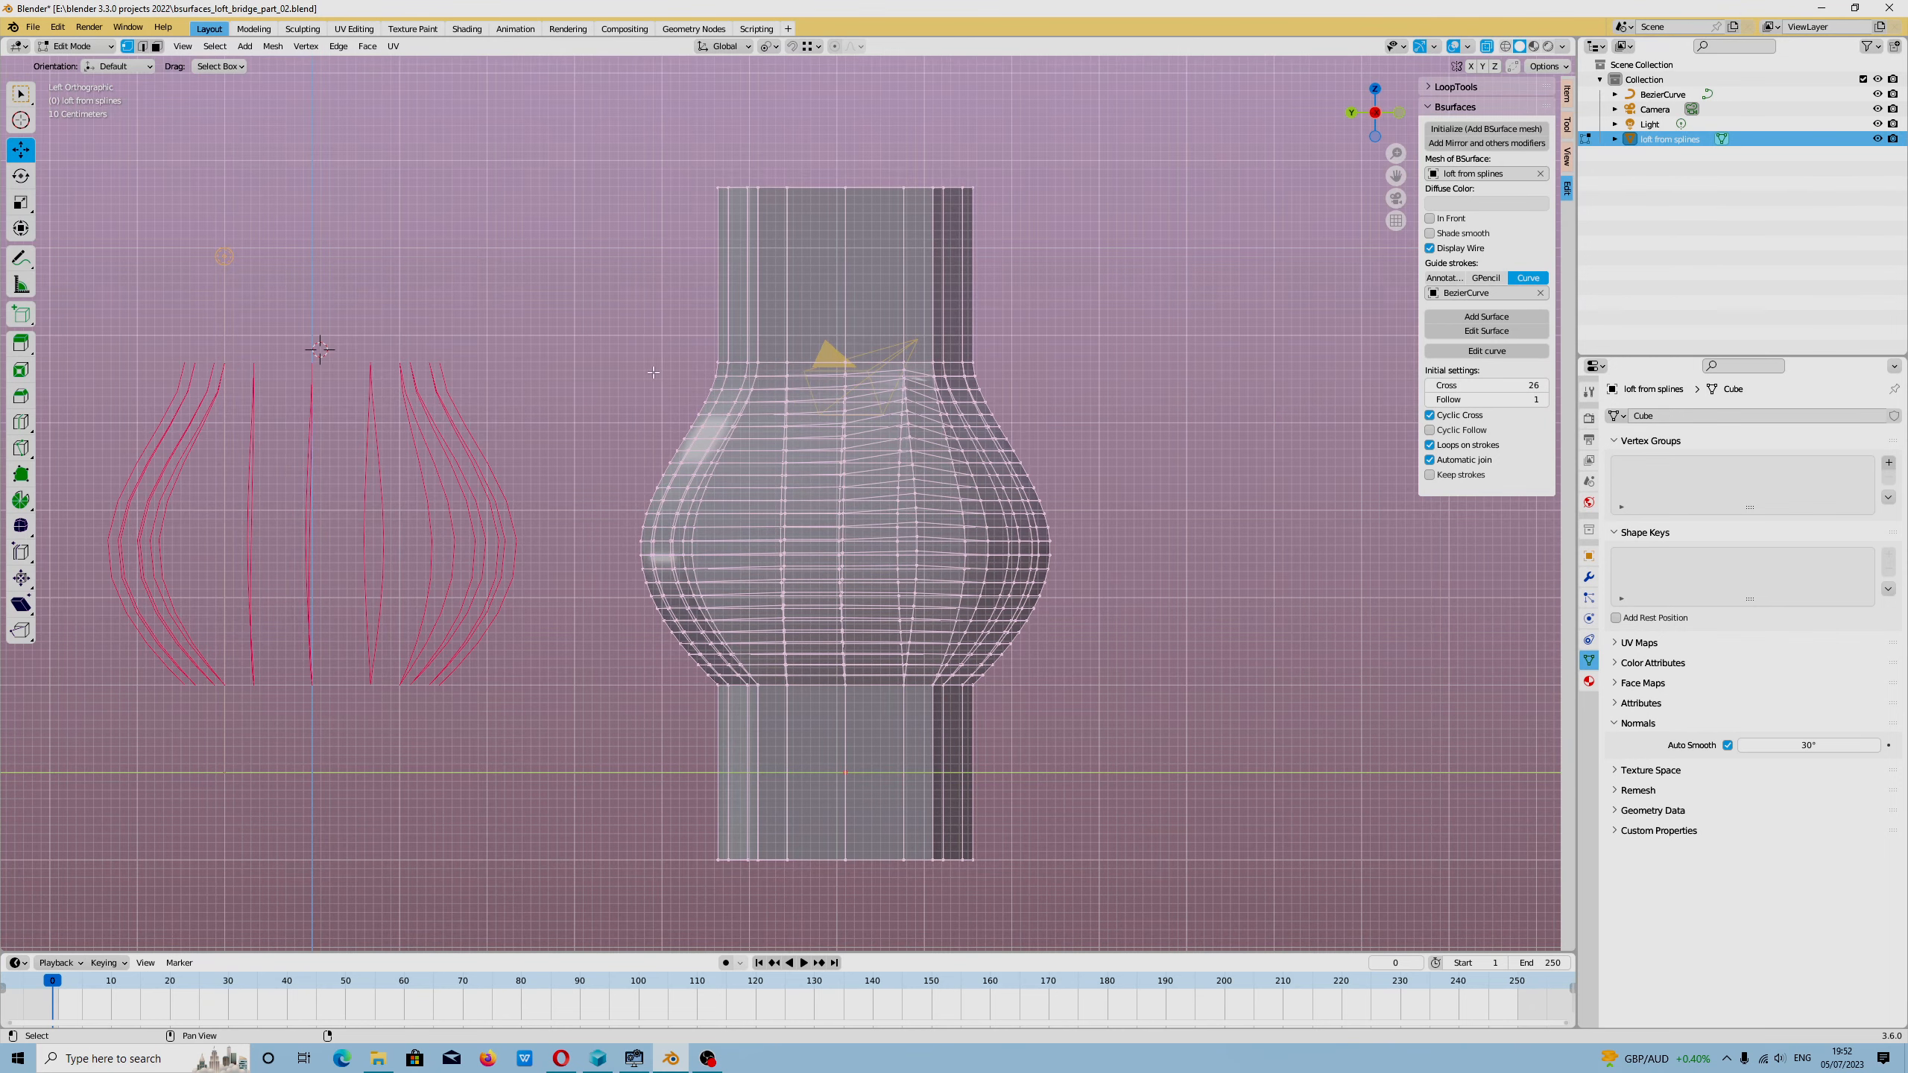
drag(567, 367, 1122, 679)
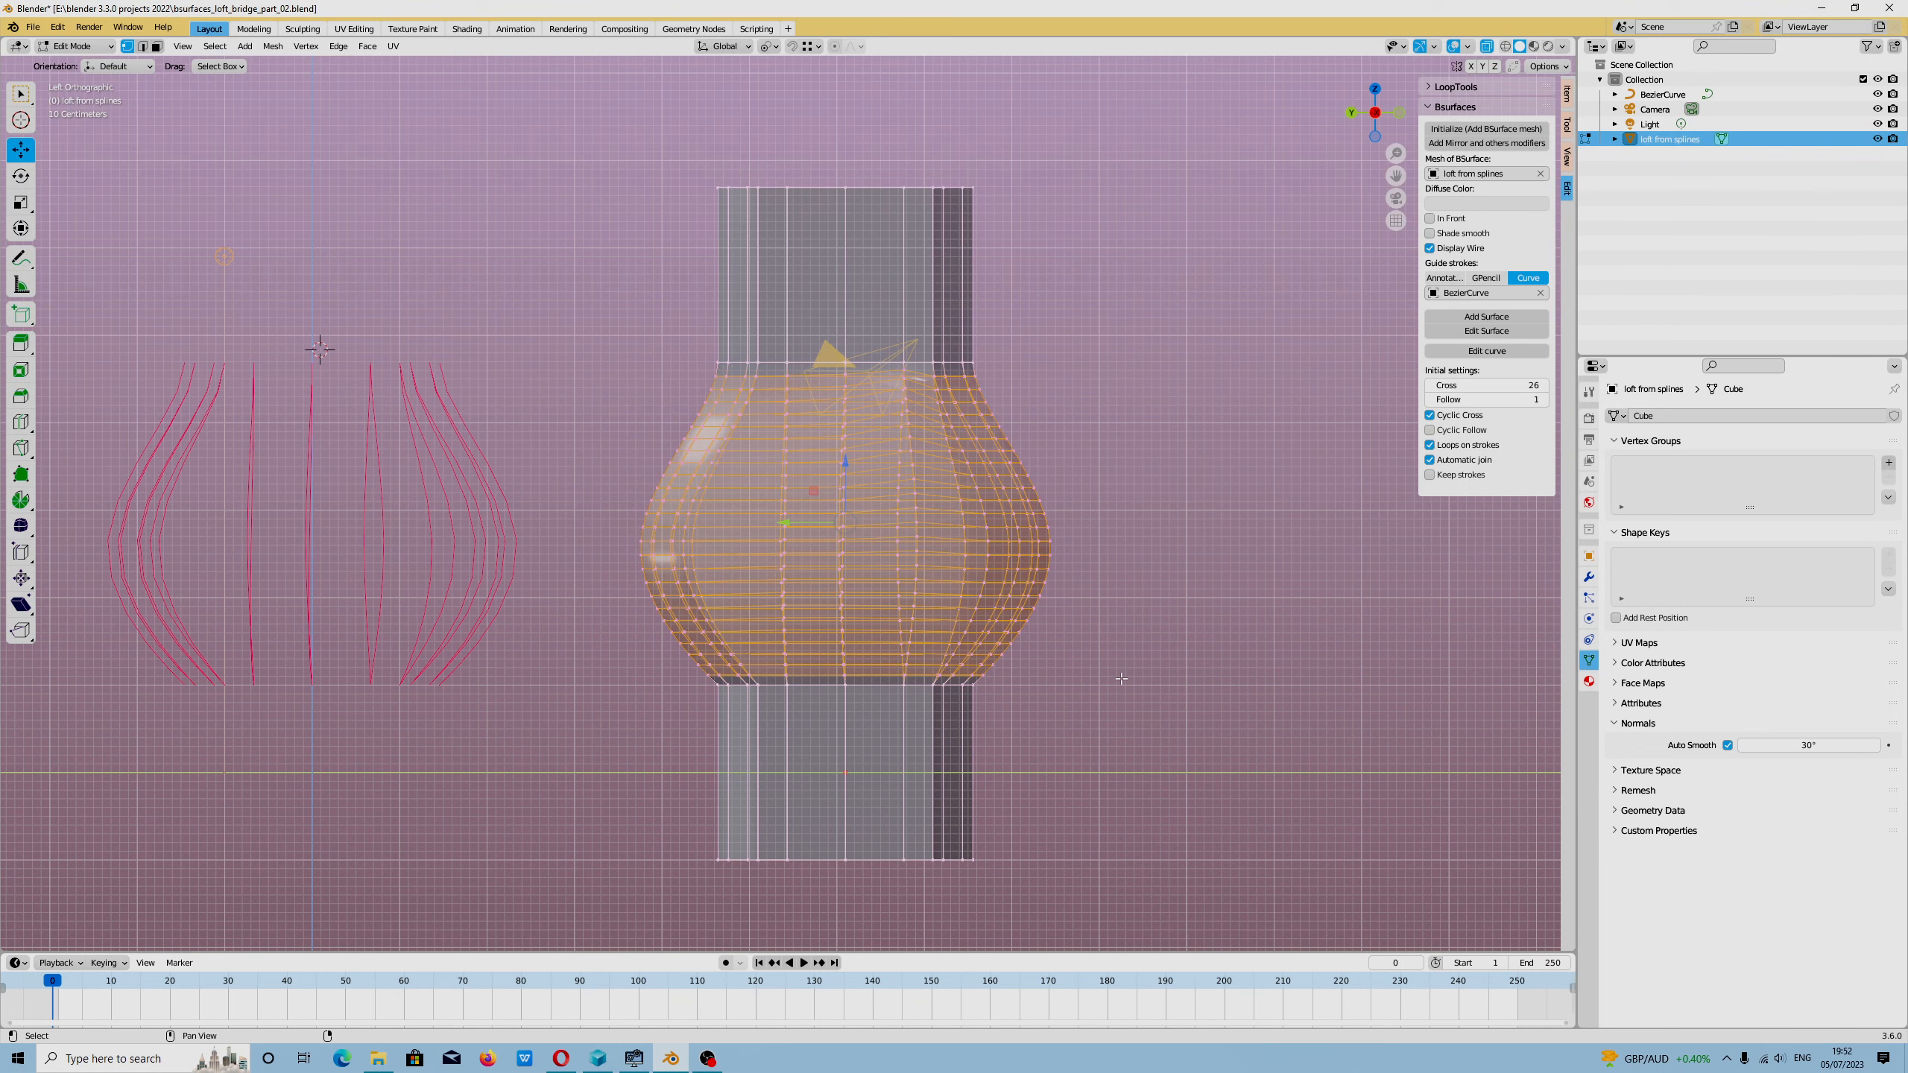
key(ctrl+KP_Add)
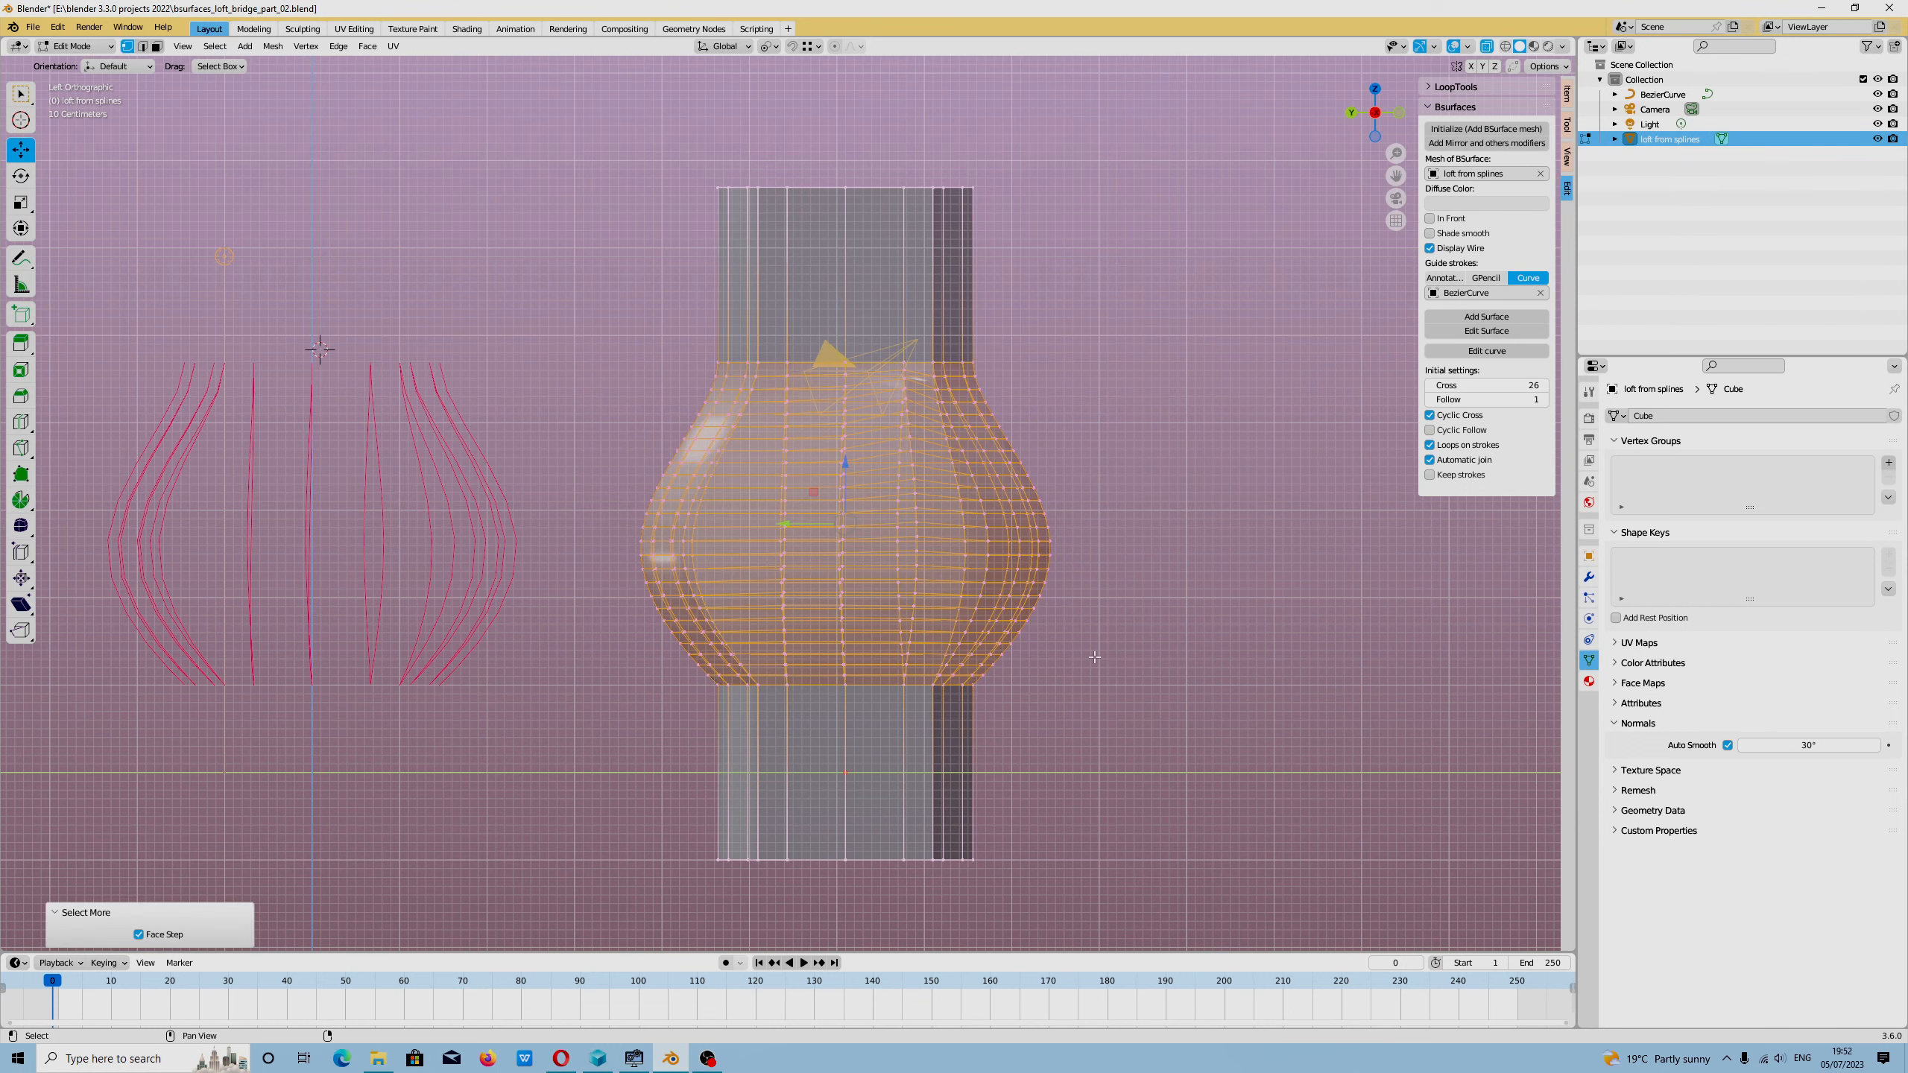
key(x)
click(963, 606)
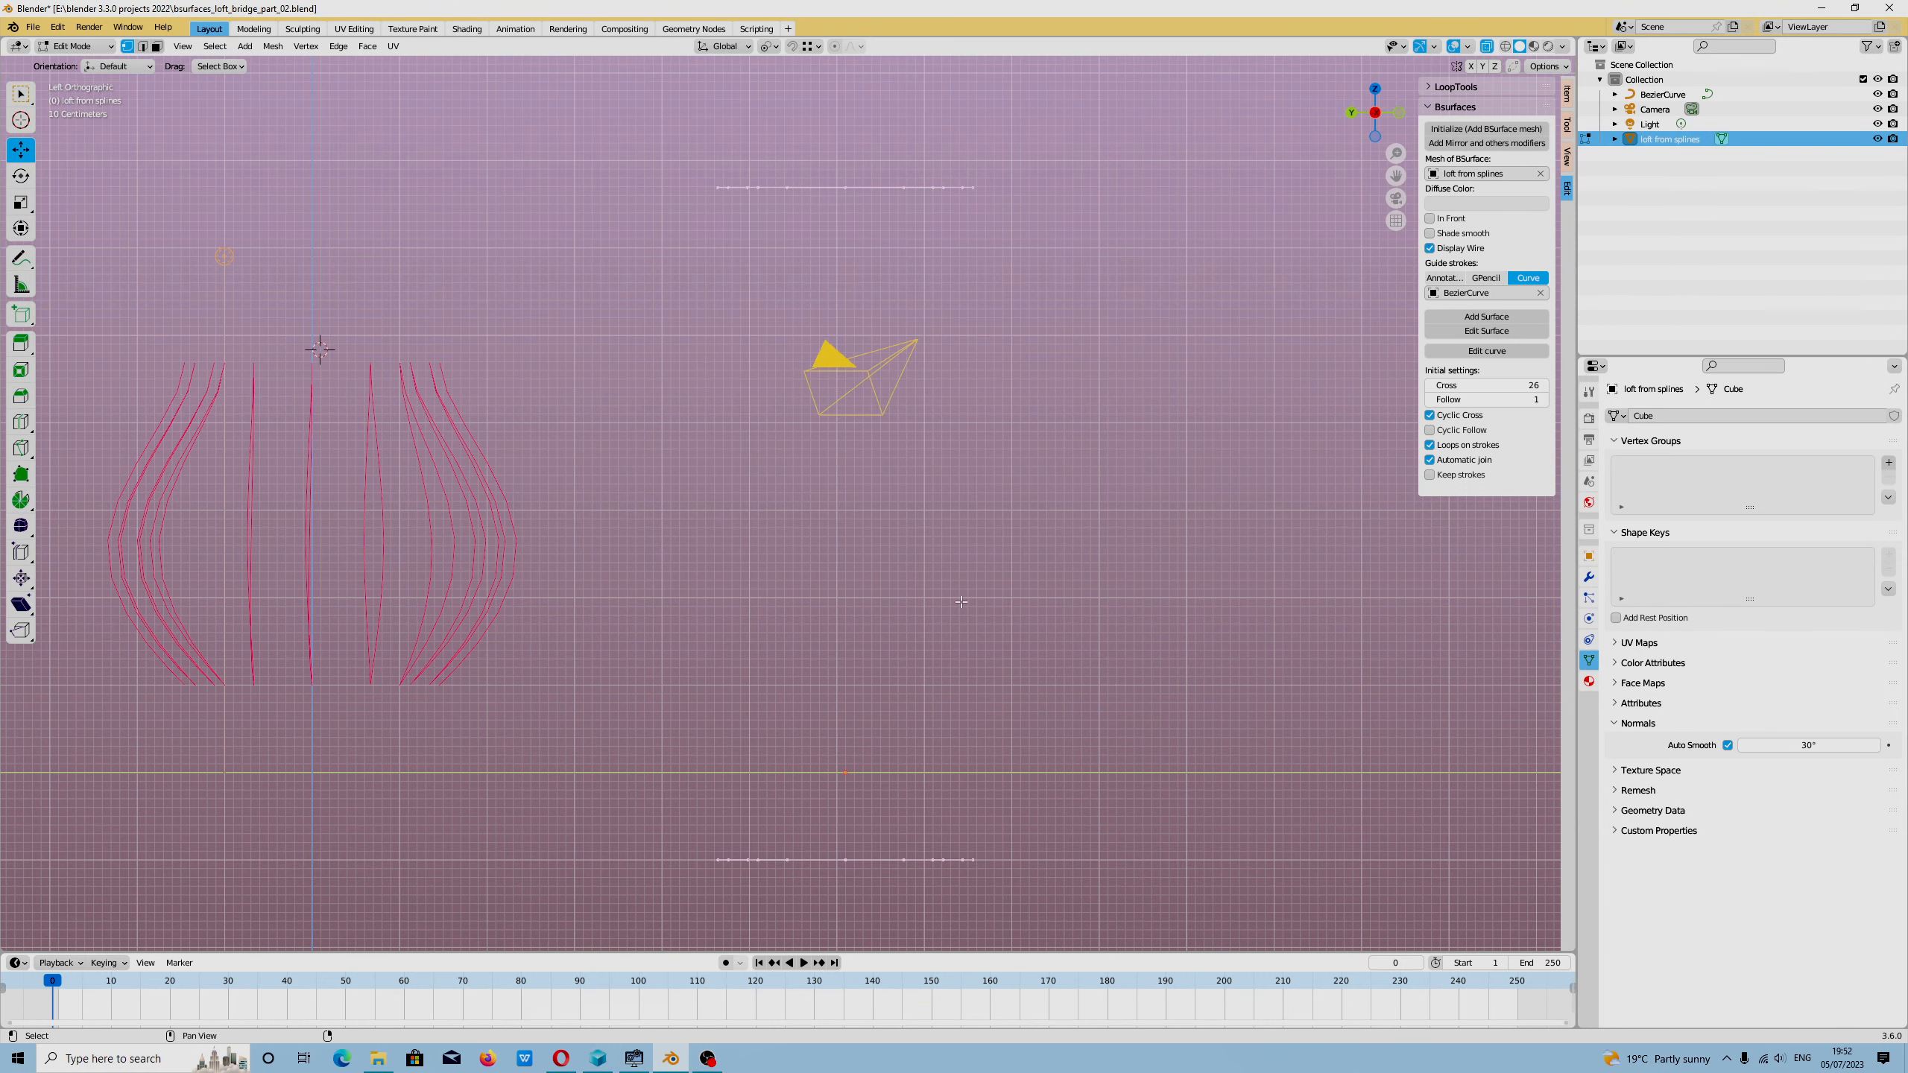
key(ctrl+z)
Step: Delete the faces of the selected middle section in face selection mode, and turn X-ray off
click(156, 47)
key(x)
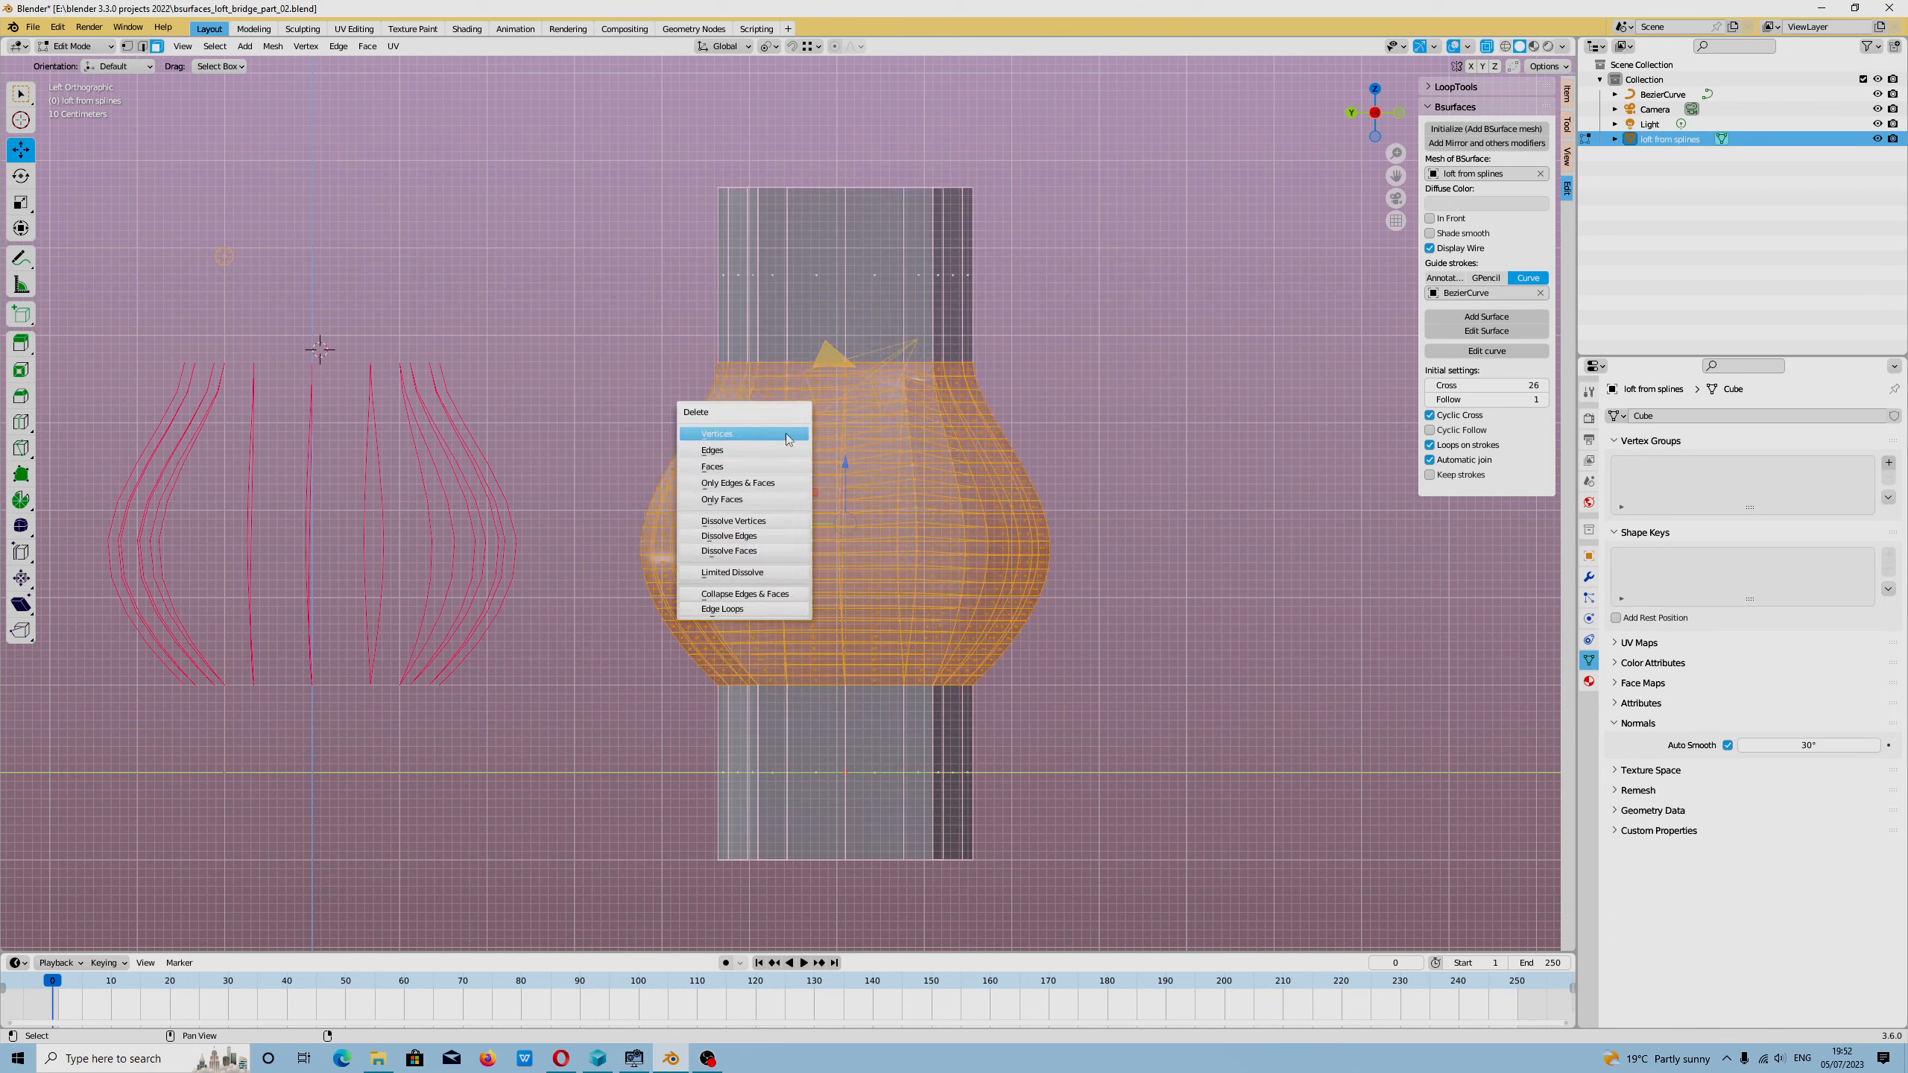
click(725, 467)
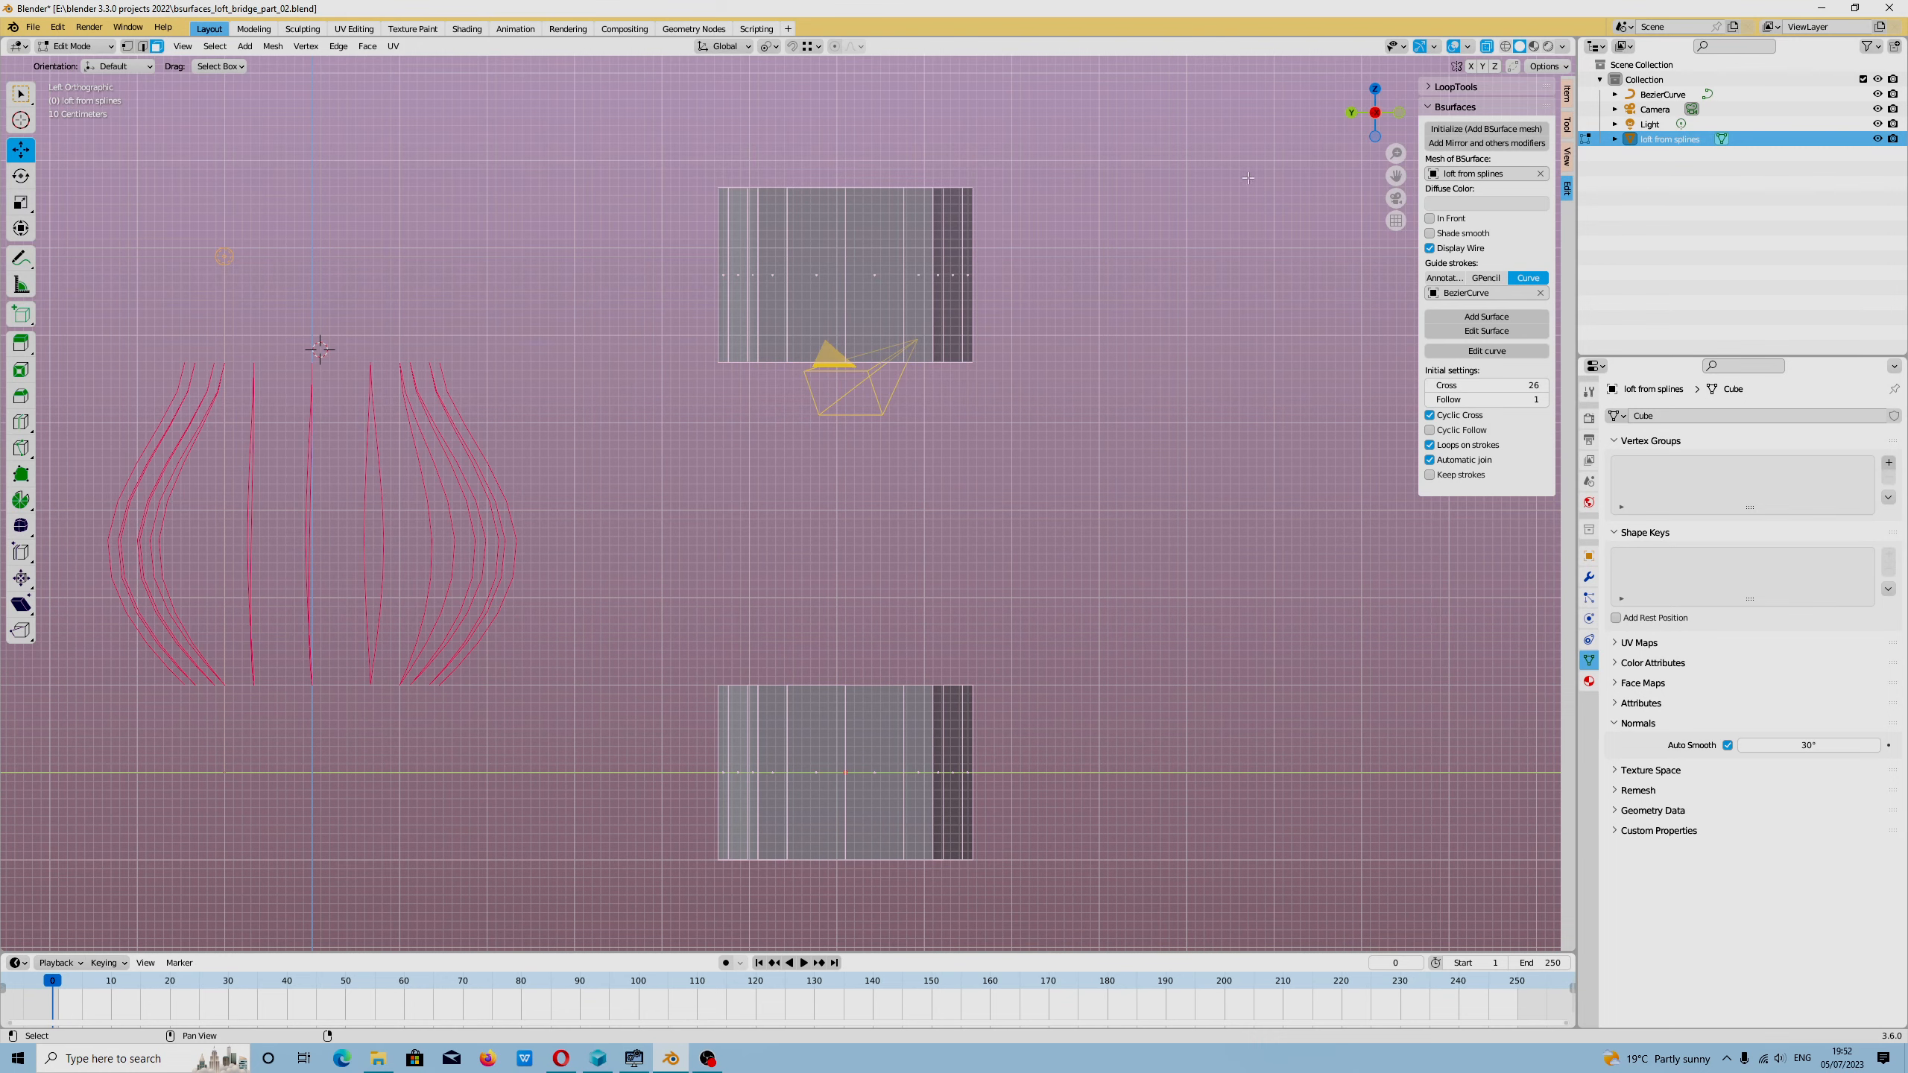
middle_drag(1298, 297, 1229, 350)
key(KP_5)
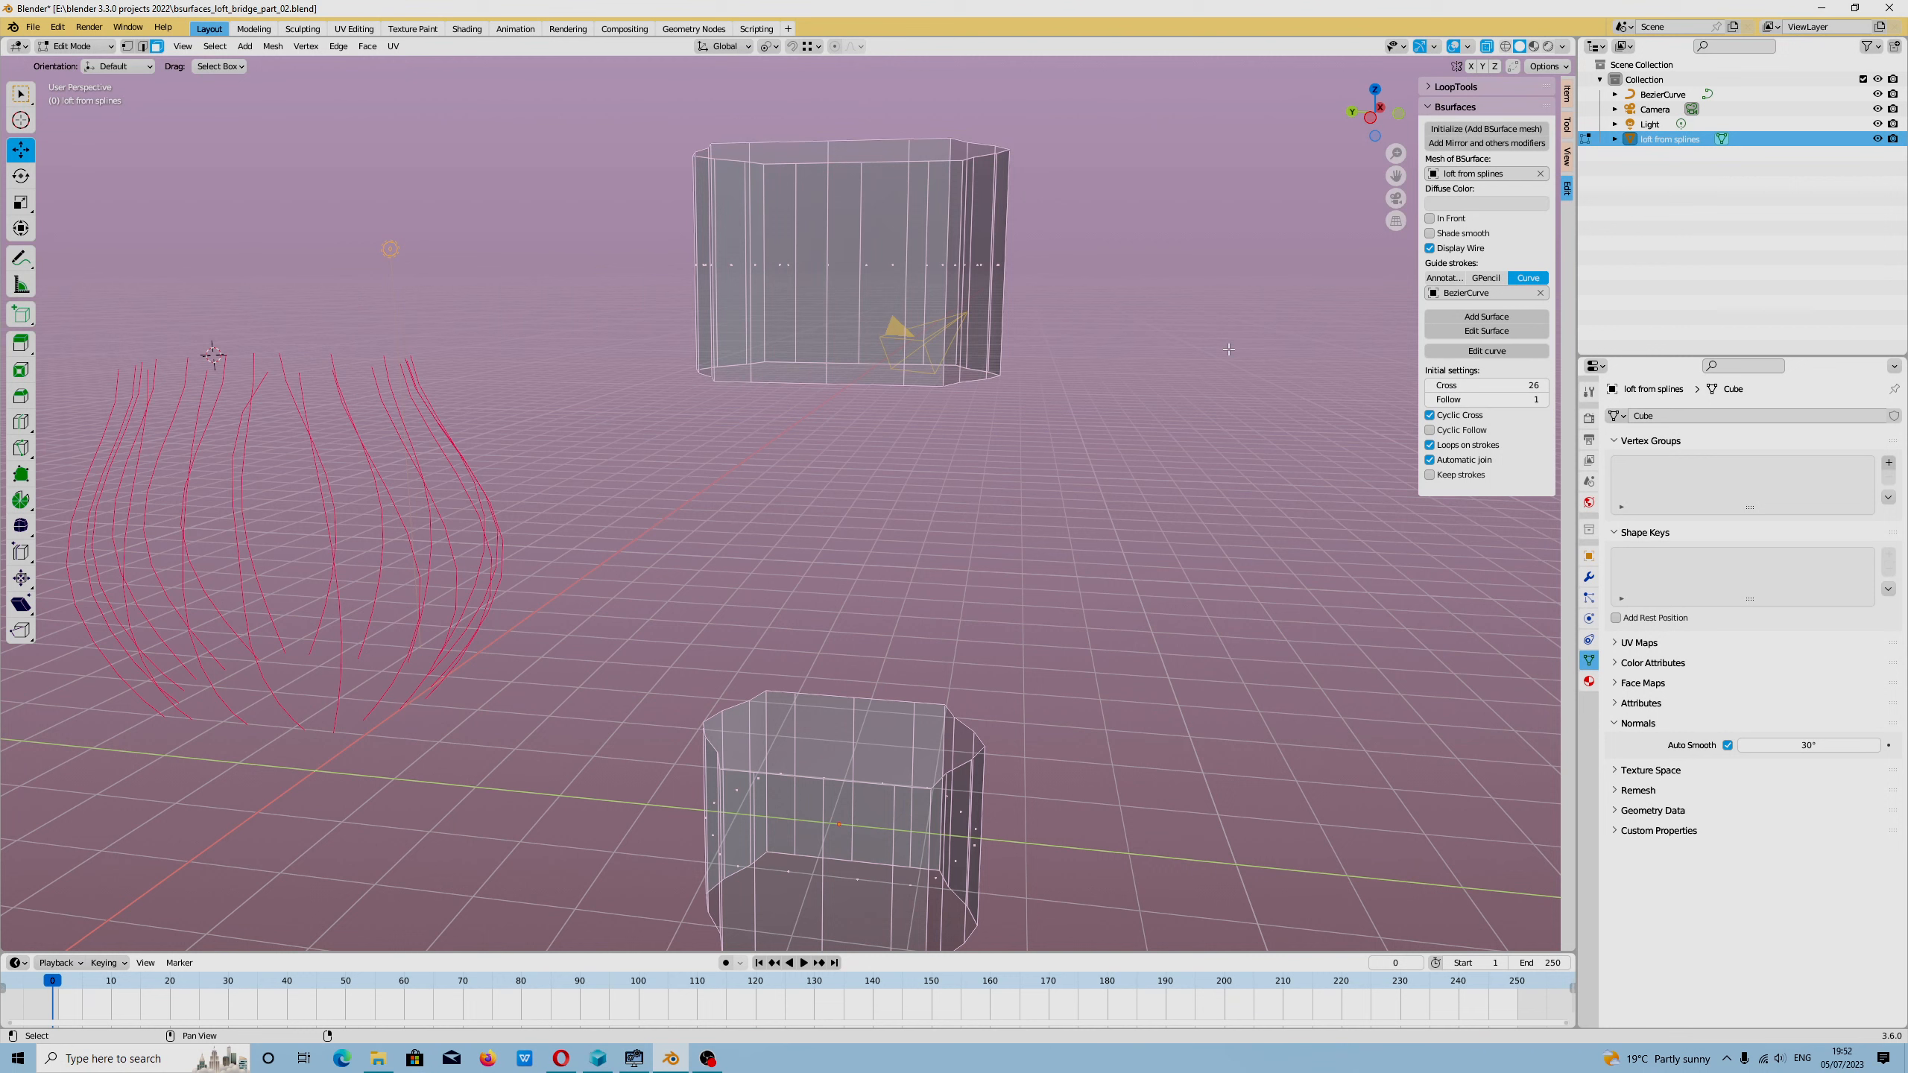
middle_drag(896, 324, 929, 488)
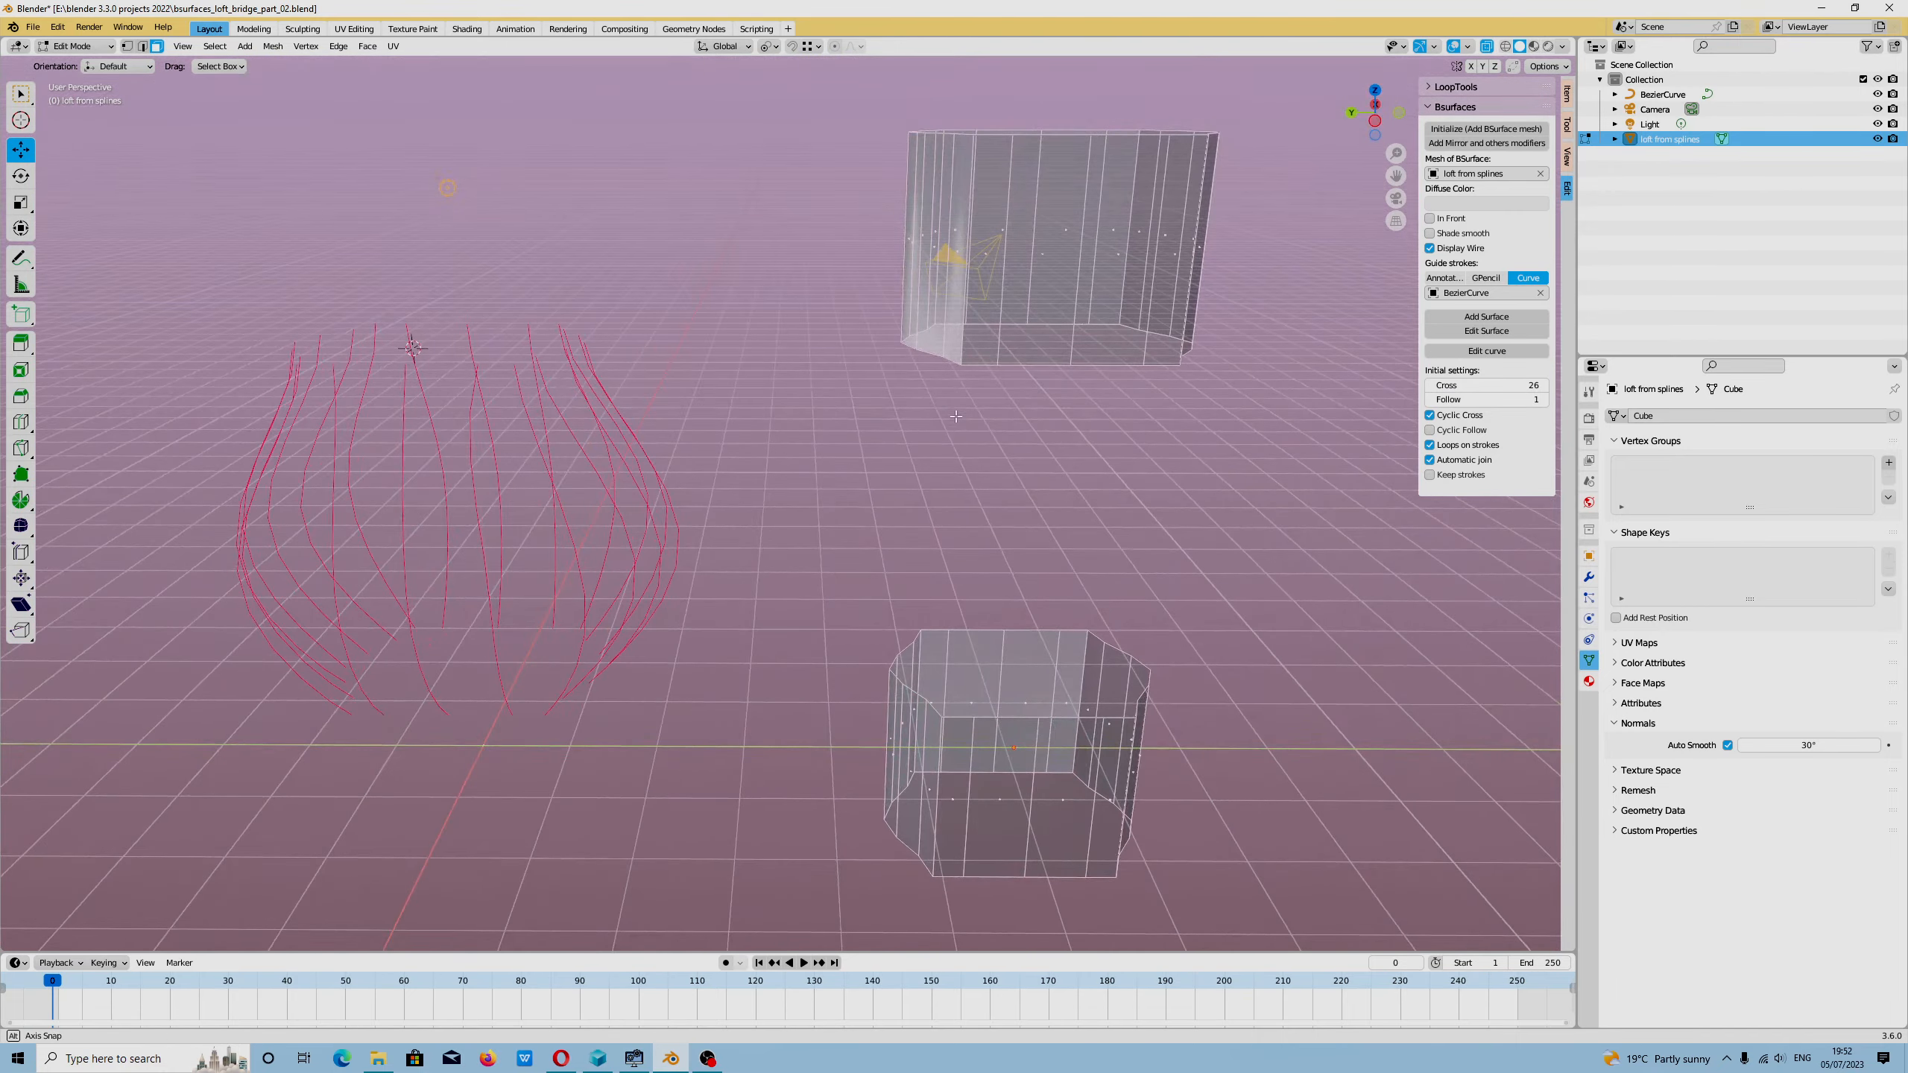
click(1488, 52)
middle_drag(687, 492, 695, 444)
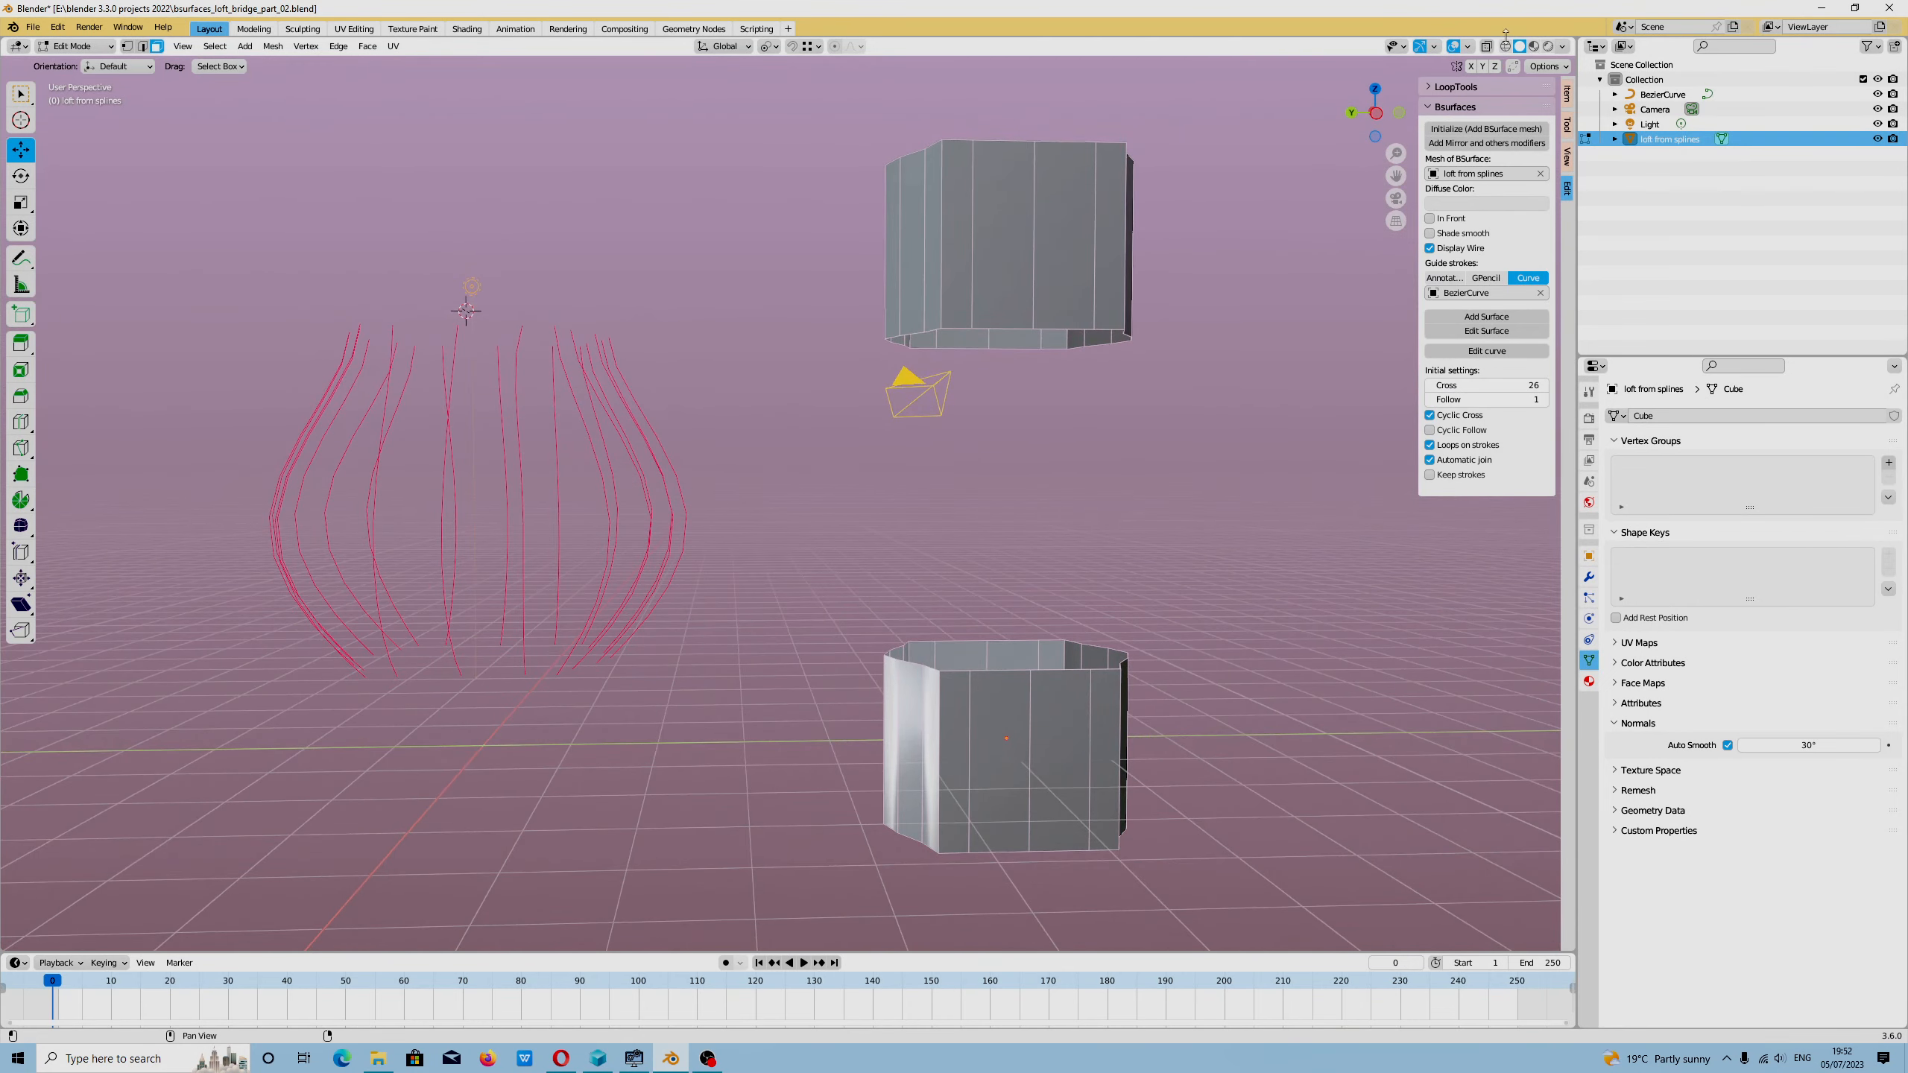
Step: Delete the BezierCurve guide splines in Object Mode
middle_drag(270, 242, 226, 233)
click(75, 46)
click(75, 51)
click(446, 458)
mouse_move(431, 551)
mouse_down()
mouse_move(982, 571)
mouse_move(468, 510)
mouse_up()
key(x)
click(468, 510)
Step: Dissolve three vertical edges on the walls of the lower tube in edge selection mode
middle_drag(468, 510, 740, 580)
click(714, 656)
scroll(712, 656, up, 3)
key(Tab)
click(740, 580)
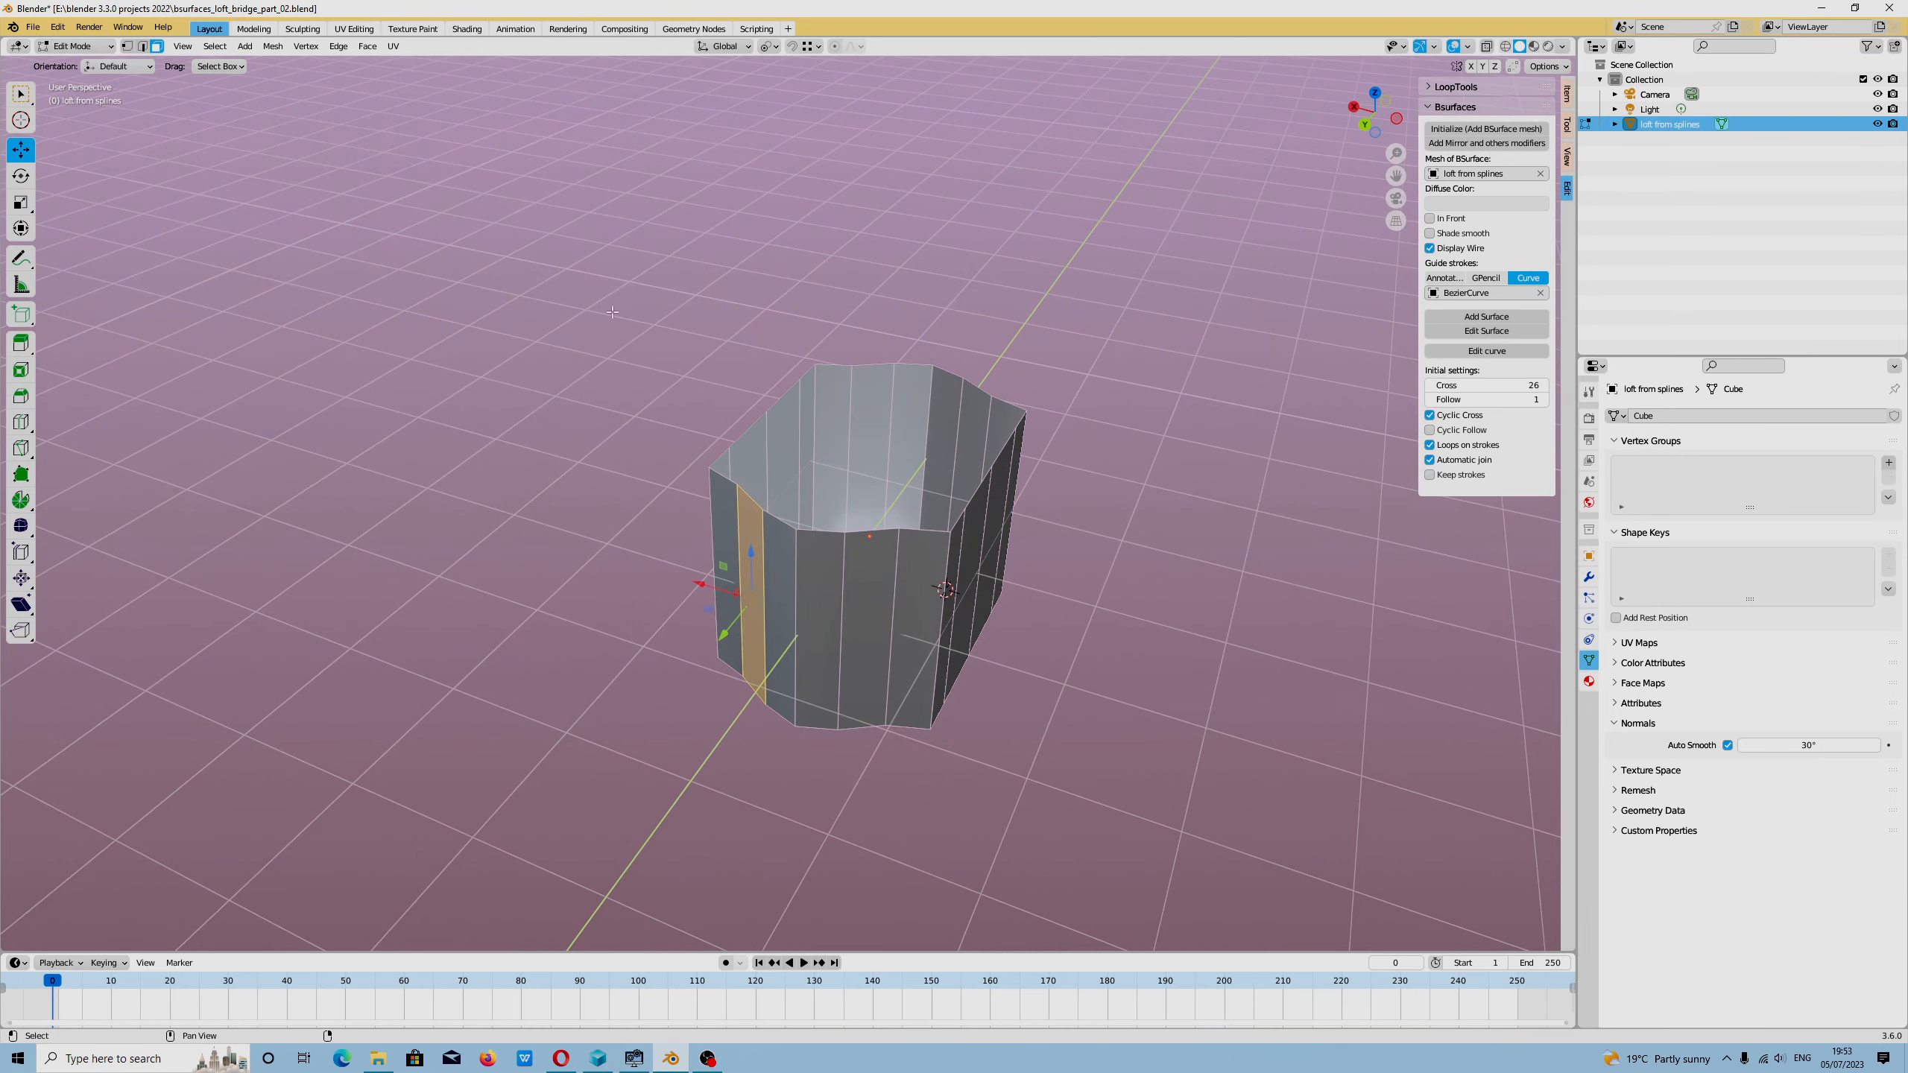
click(142, 46)
click(744, 527)
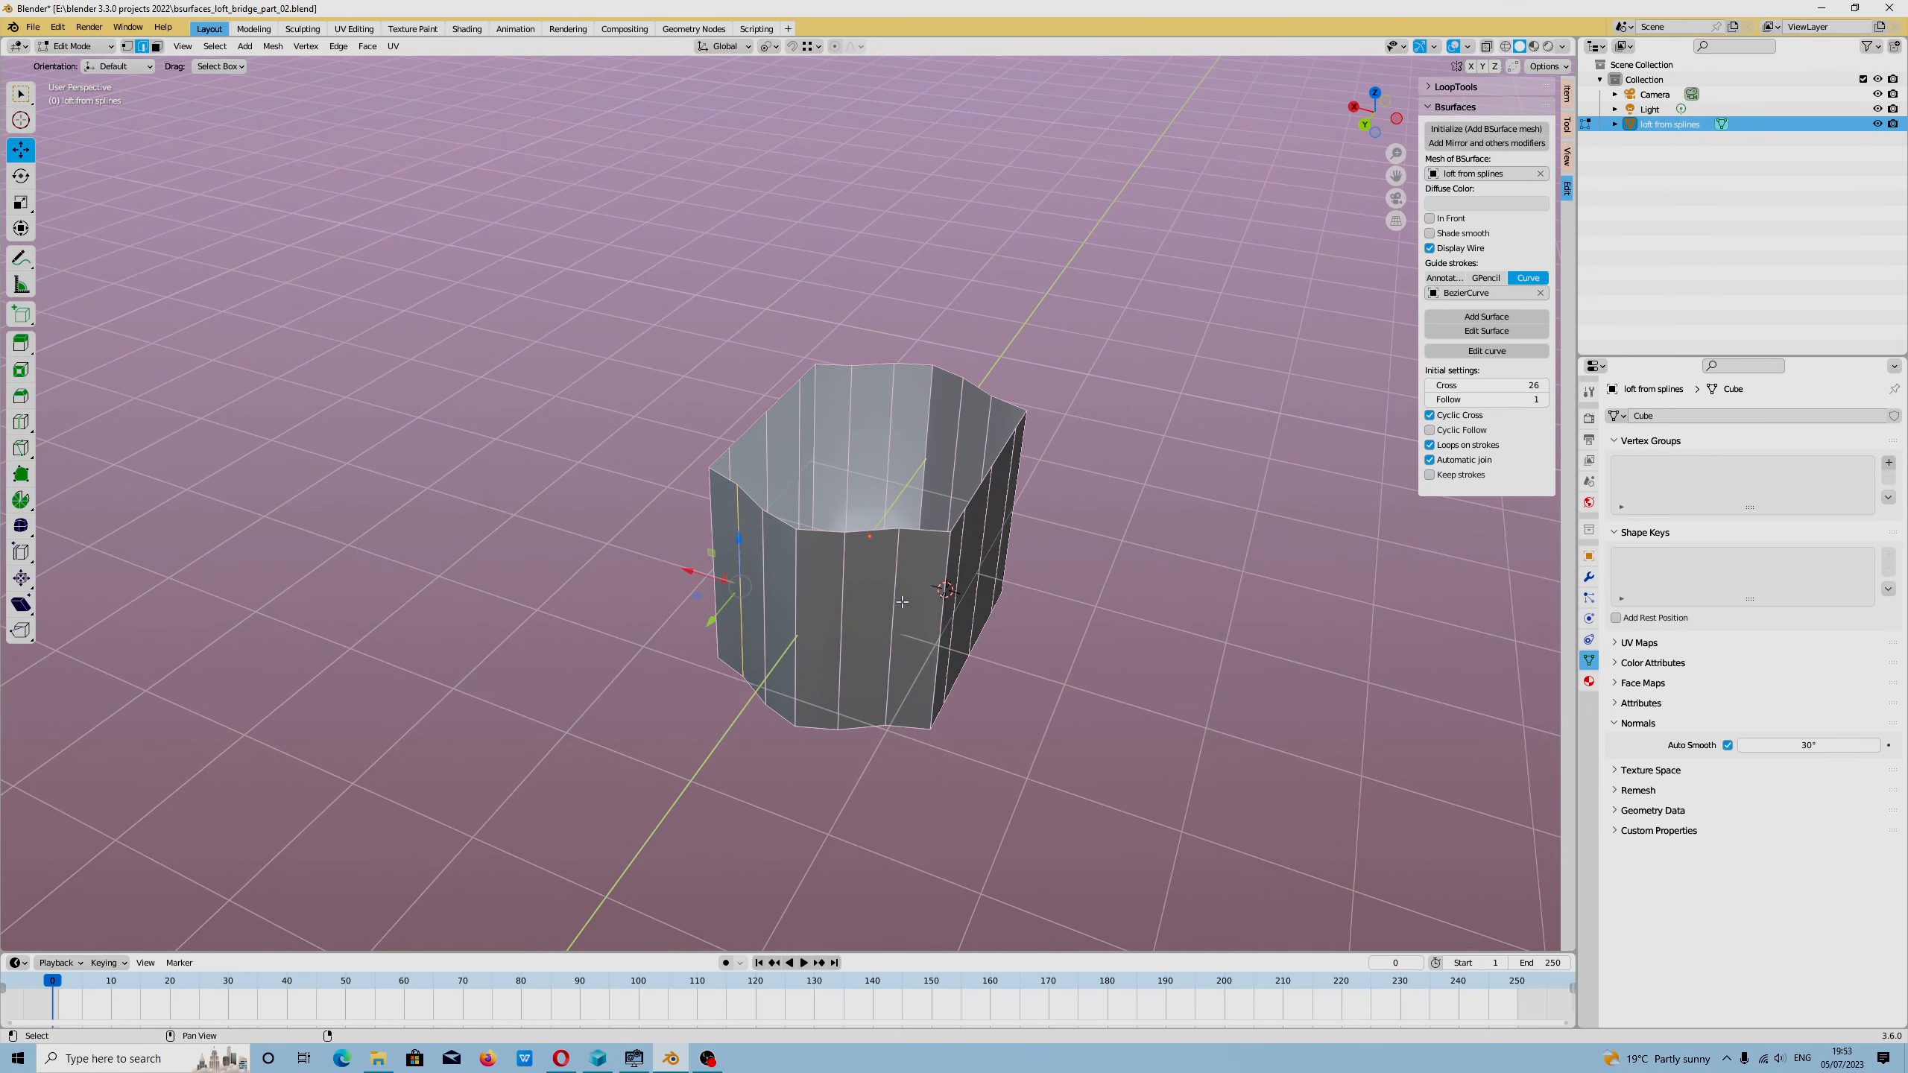
shift+click(843, 597)
shift+click(848, 386)
key(x)
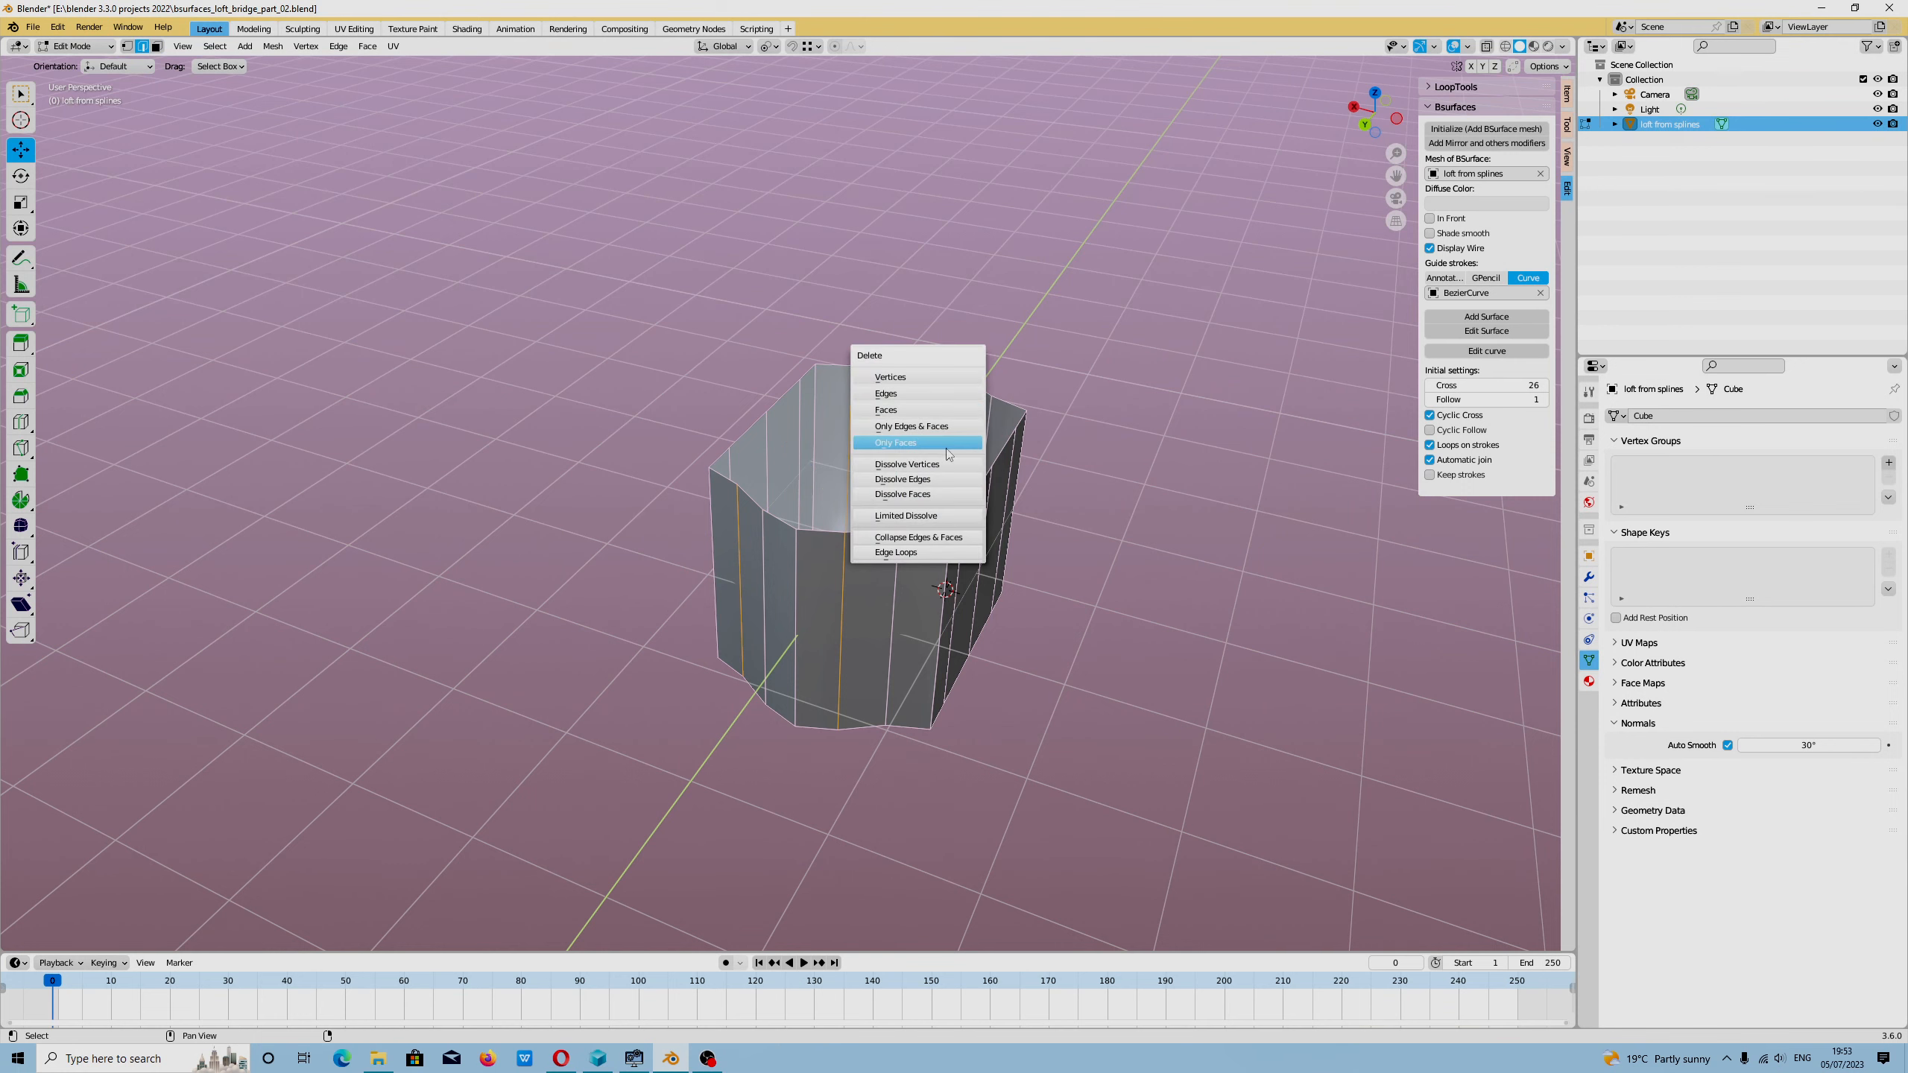
click(941, 478)
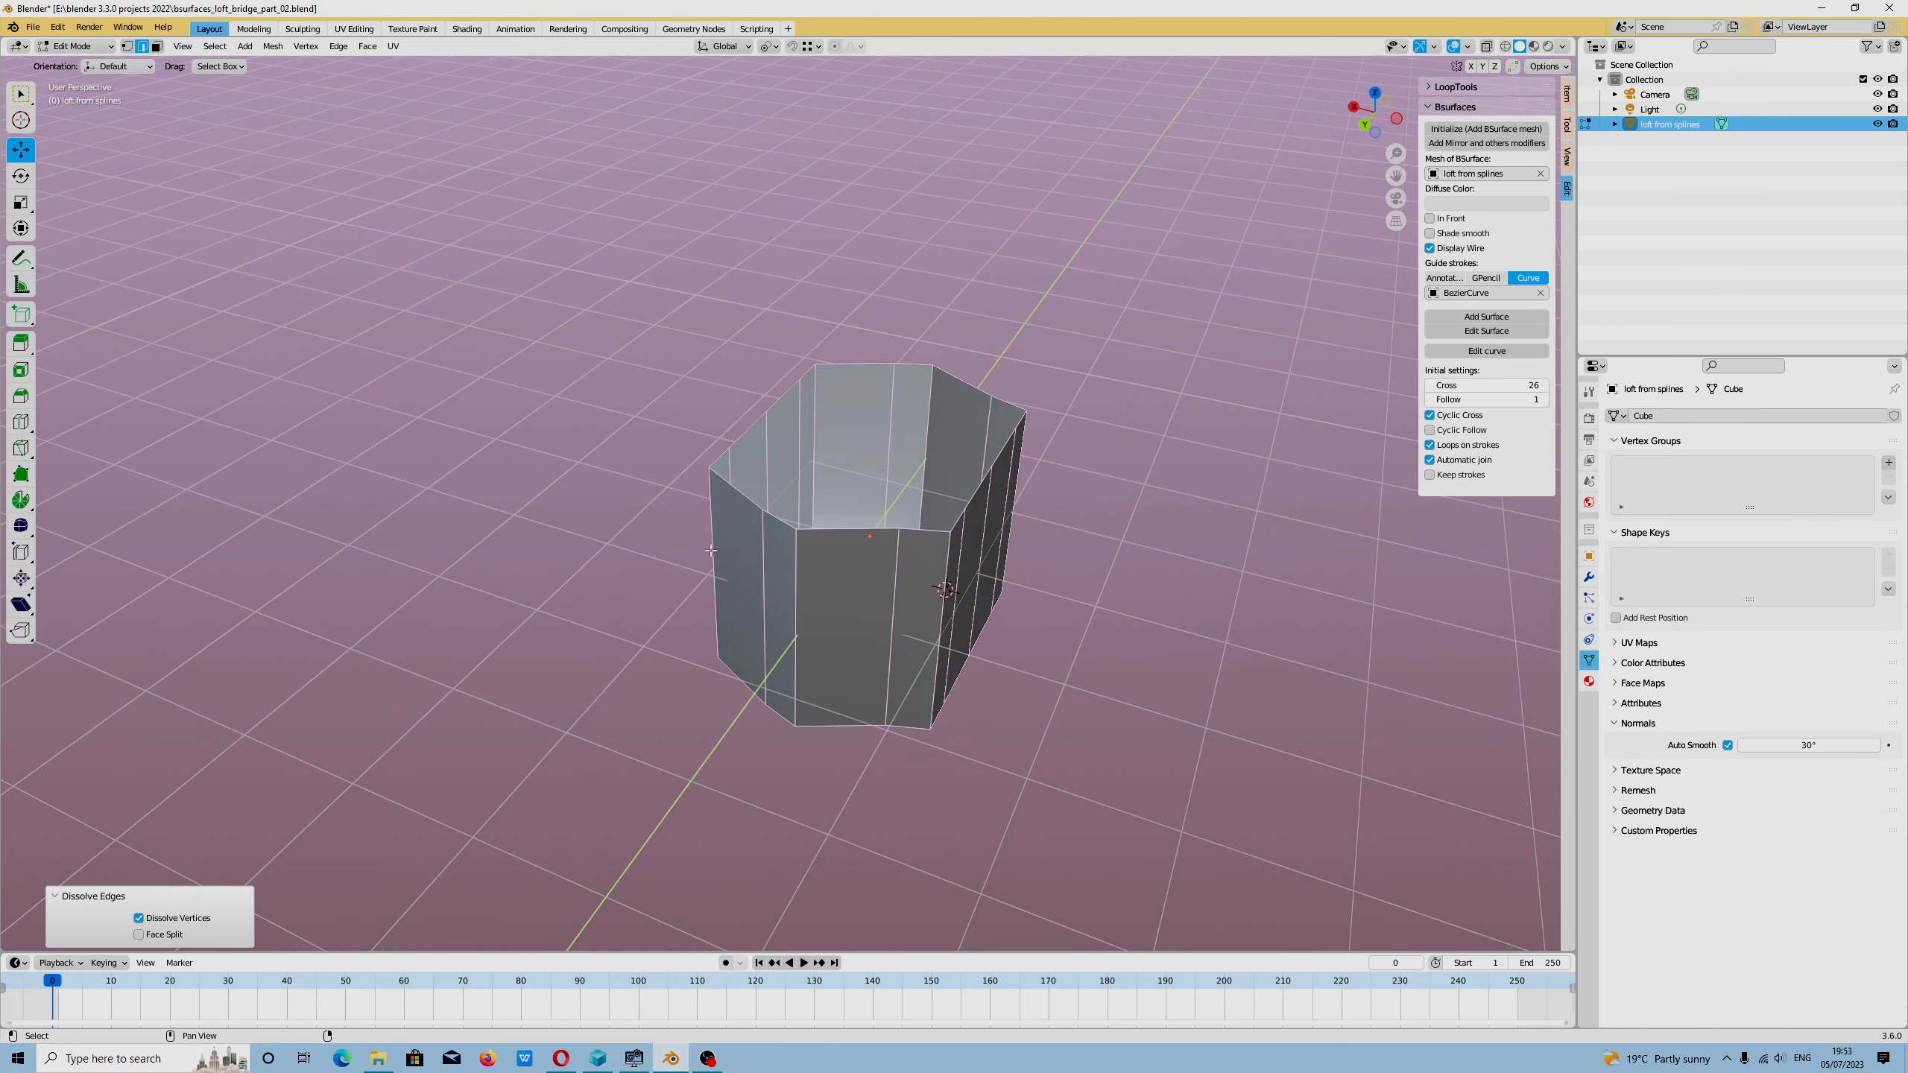
Step: Lock the viewport to the 3D cursor
middle_drag(663, 602, 589, 595)
shift+middle_drag(1232, 849, 866, 727)
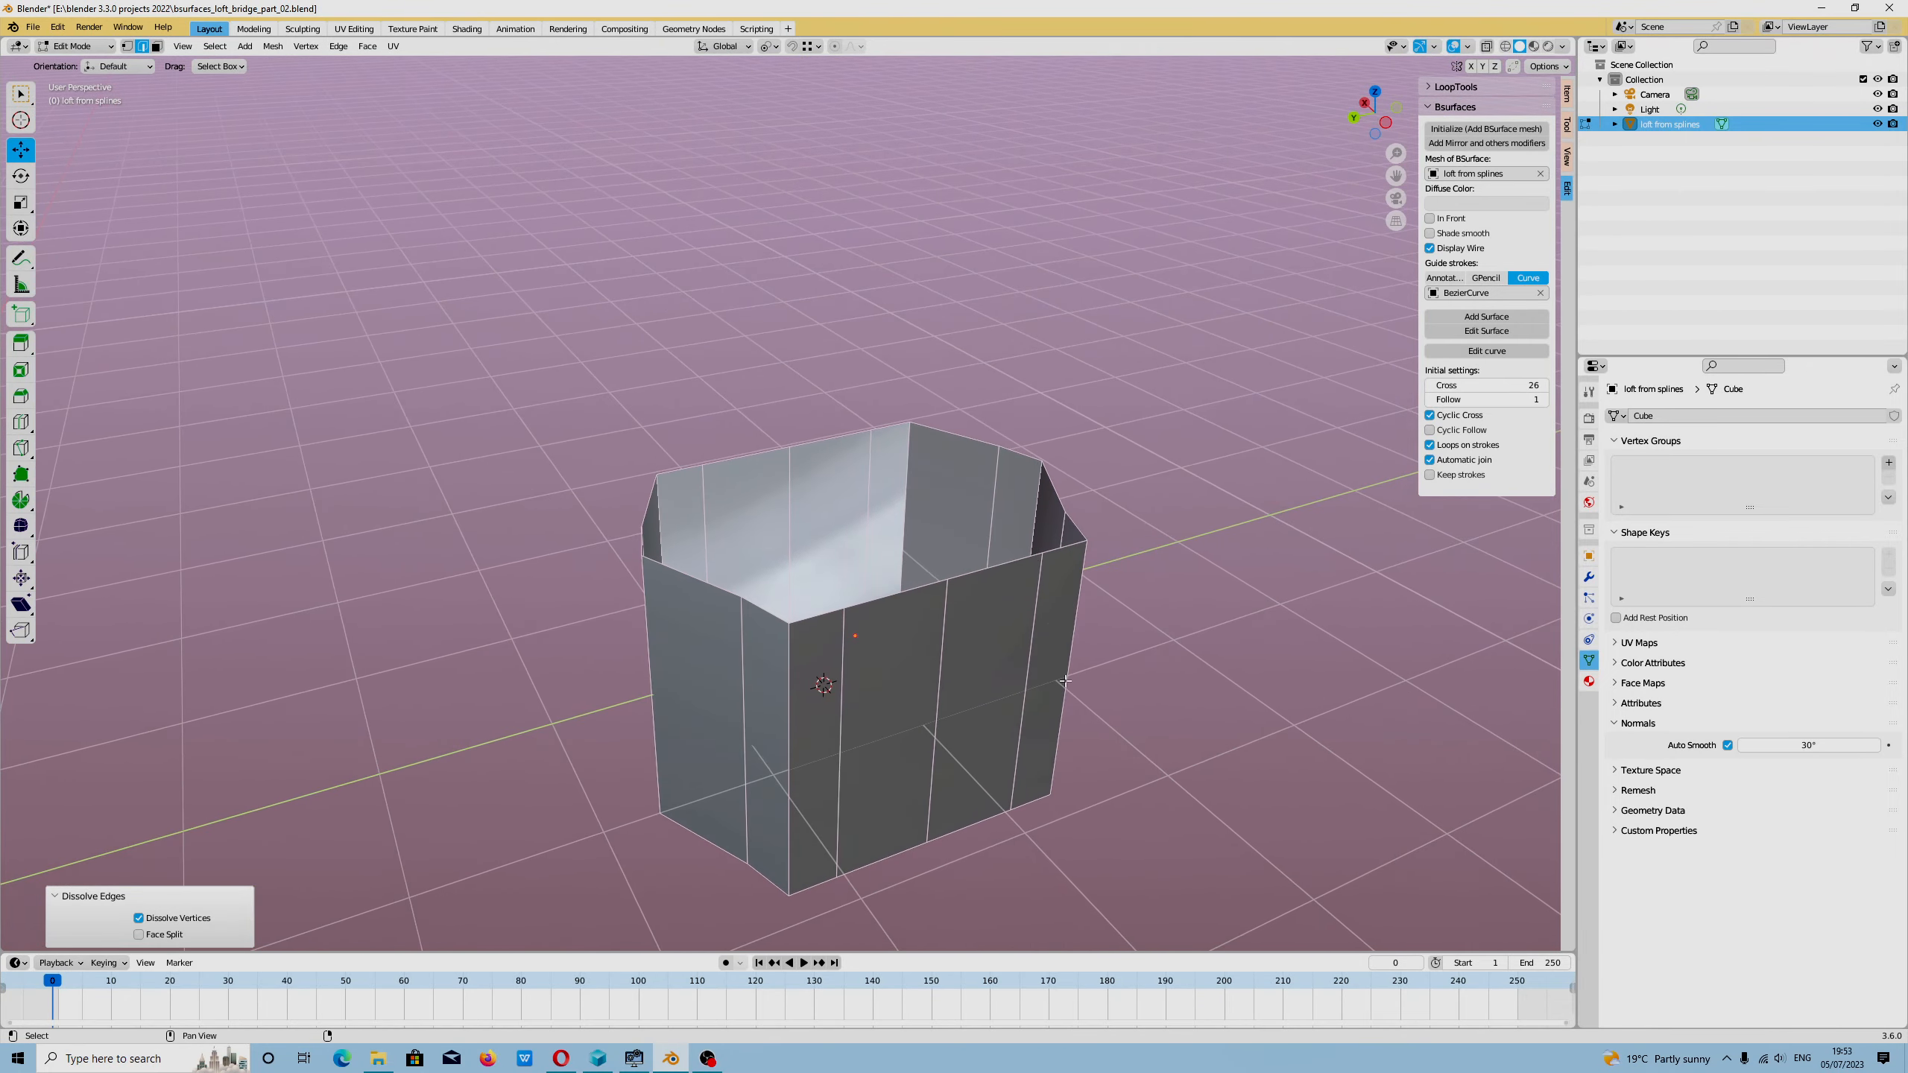
click(1567, 158)
click(1484, 258)
Step: Dissolve three more vertical edges on the two long side walls of the lower tube
scroll(754, 574, down, 3)
middle_drag(789, 526, 754, 574)
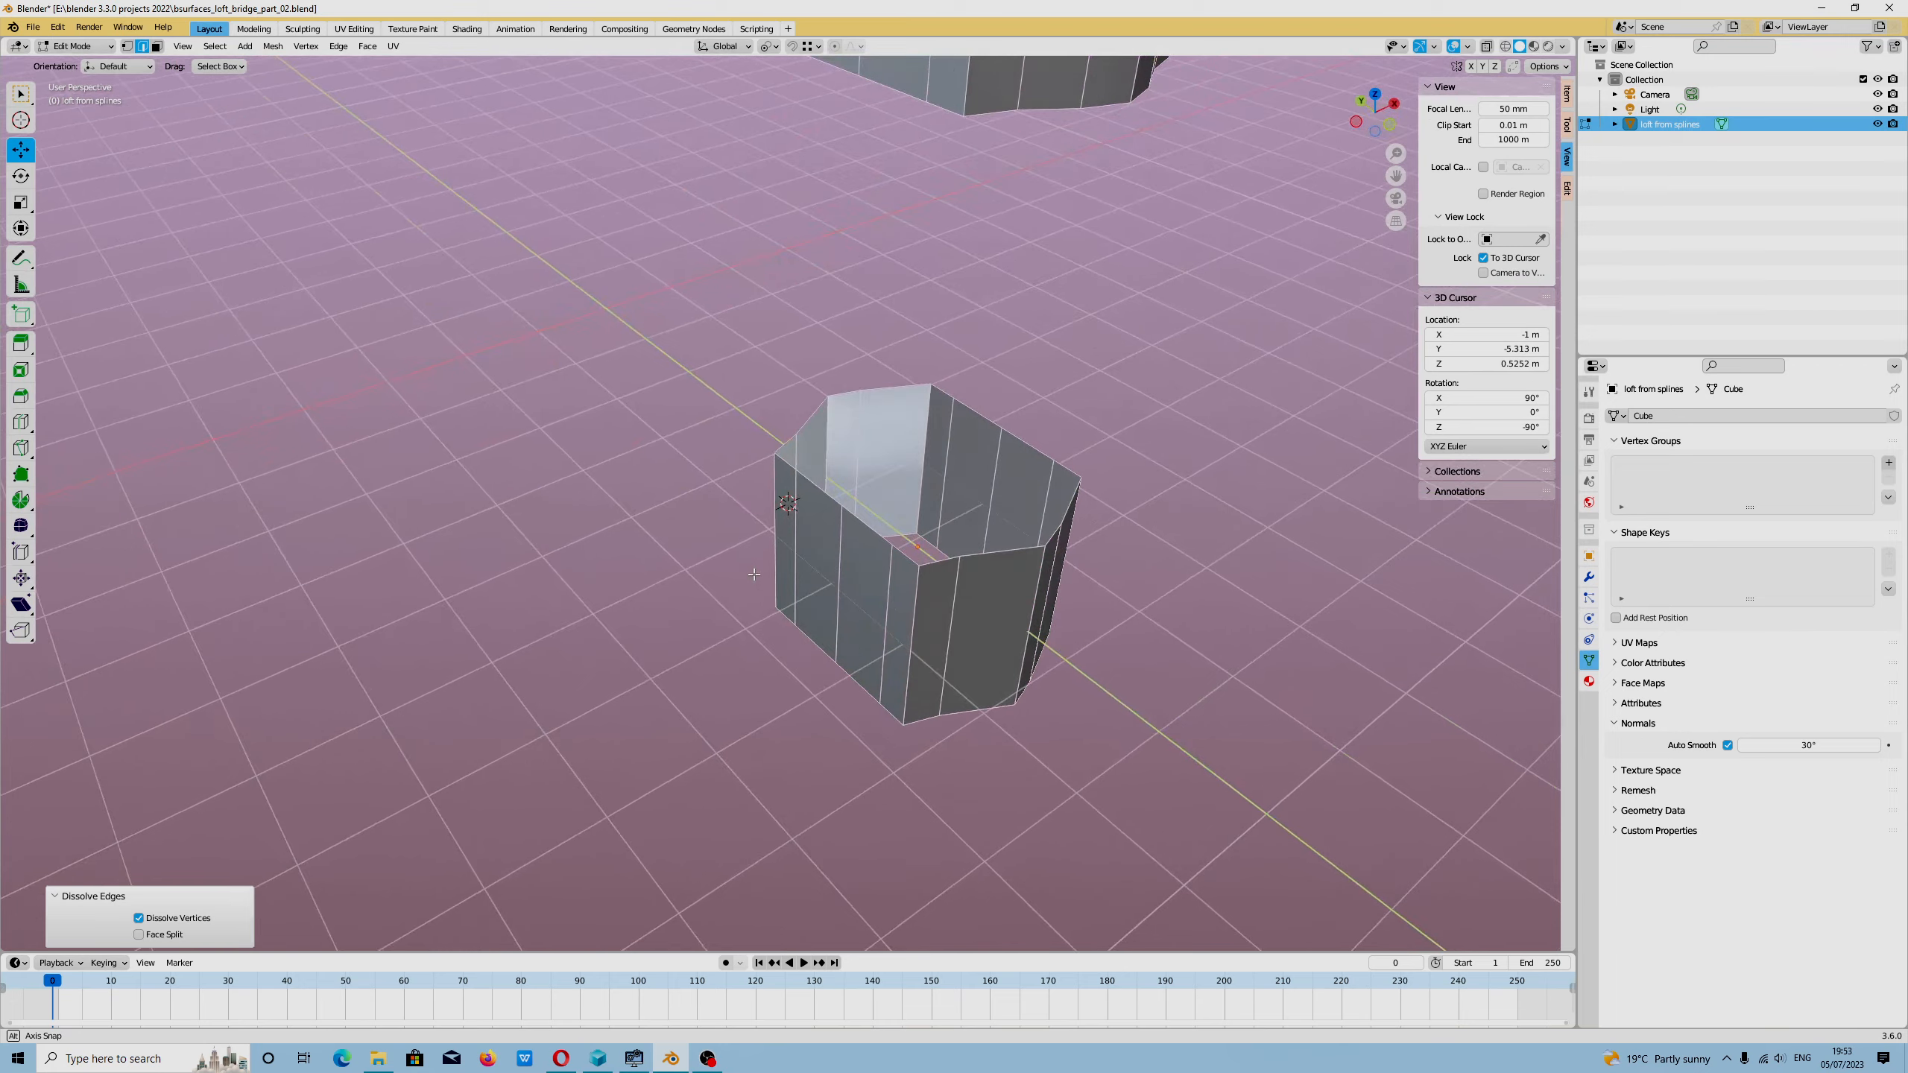
shift+middle_drag(1323, 433, 1225, 448)
click(1226, 449)
shift+click(861, 444)
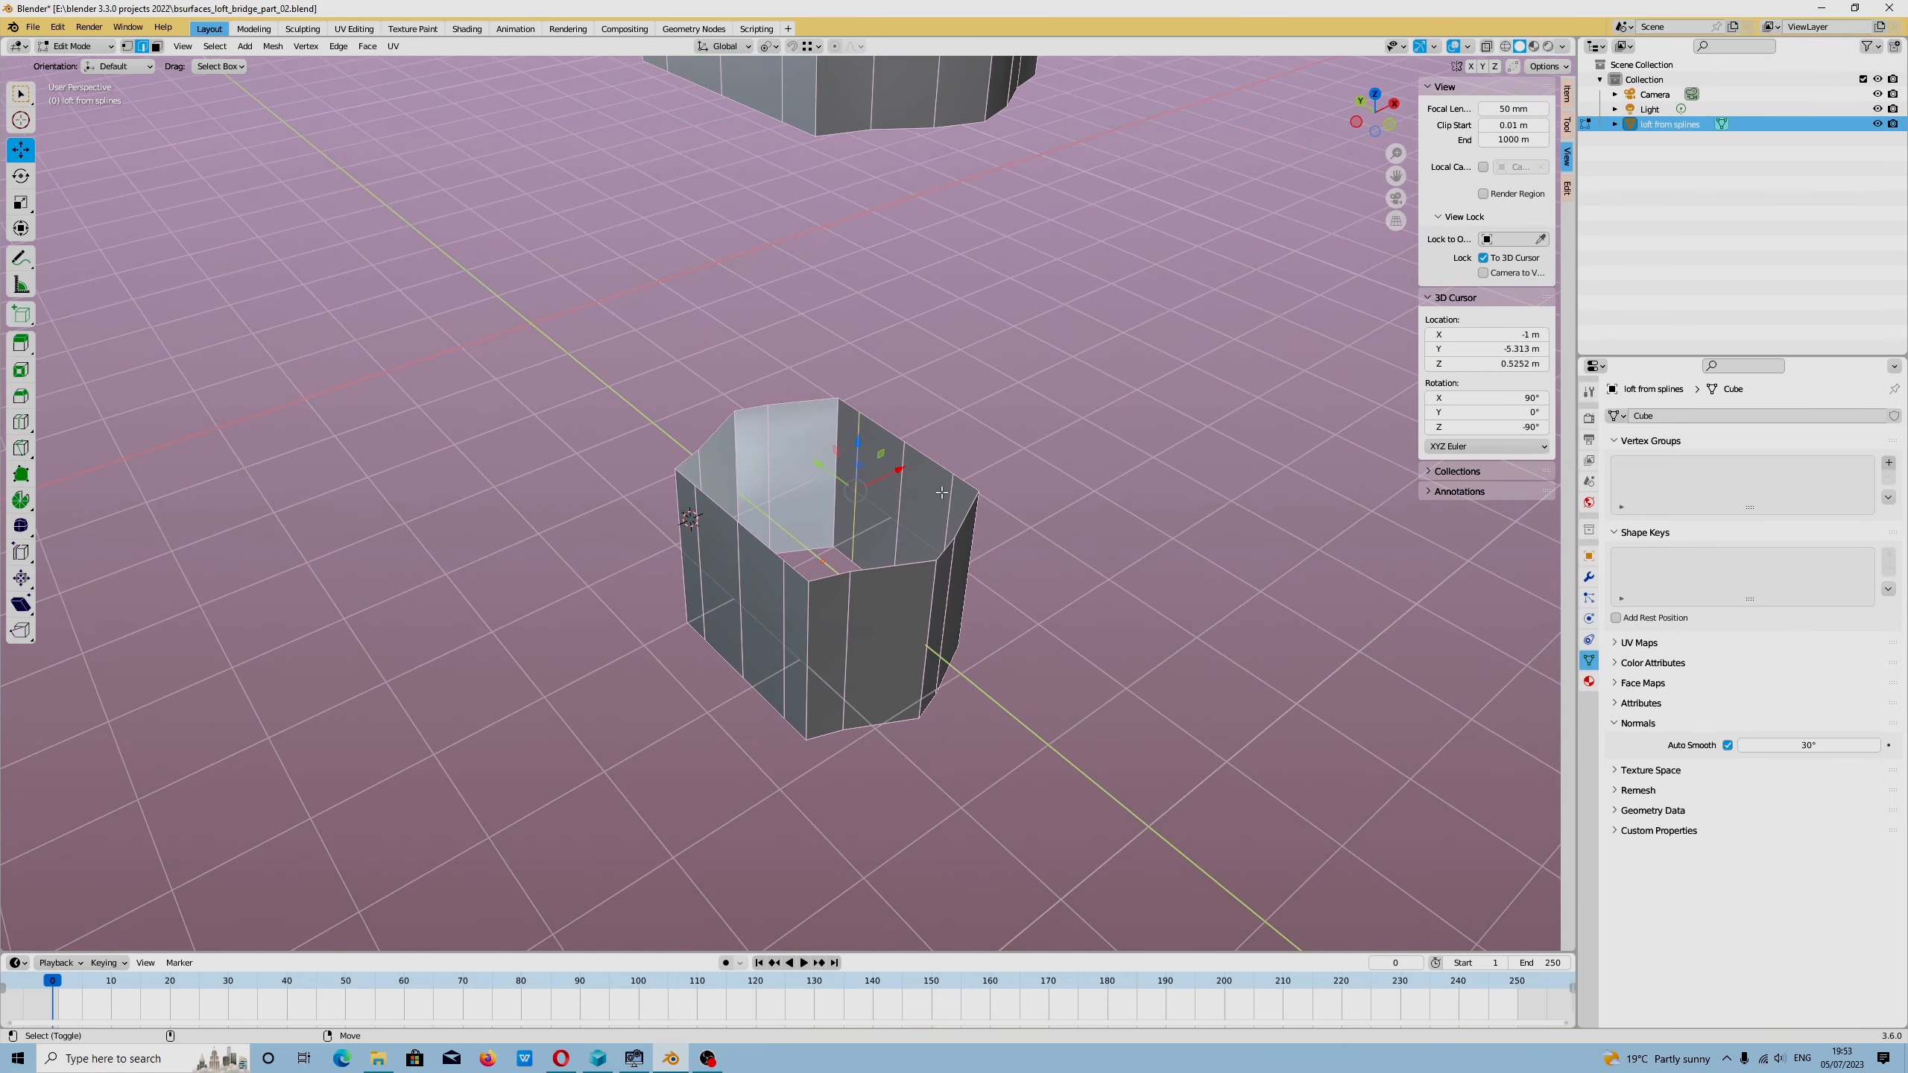
shift+click(942, 492)
shift+click(701, 536)
key(x)
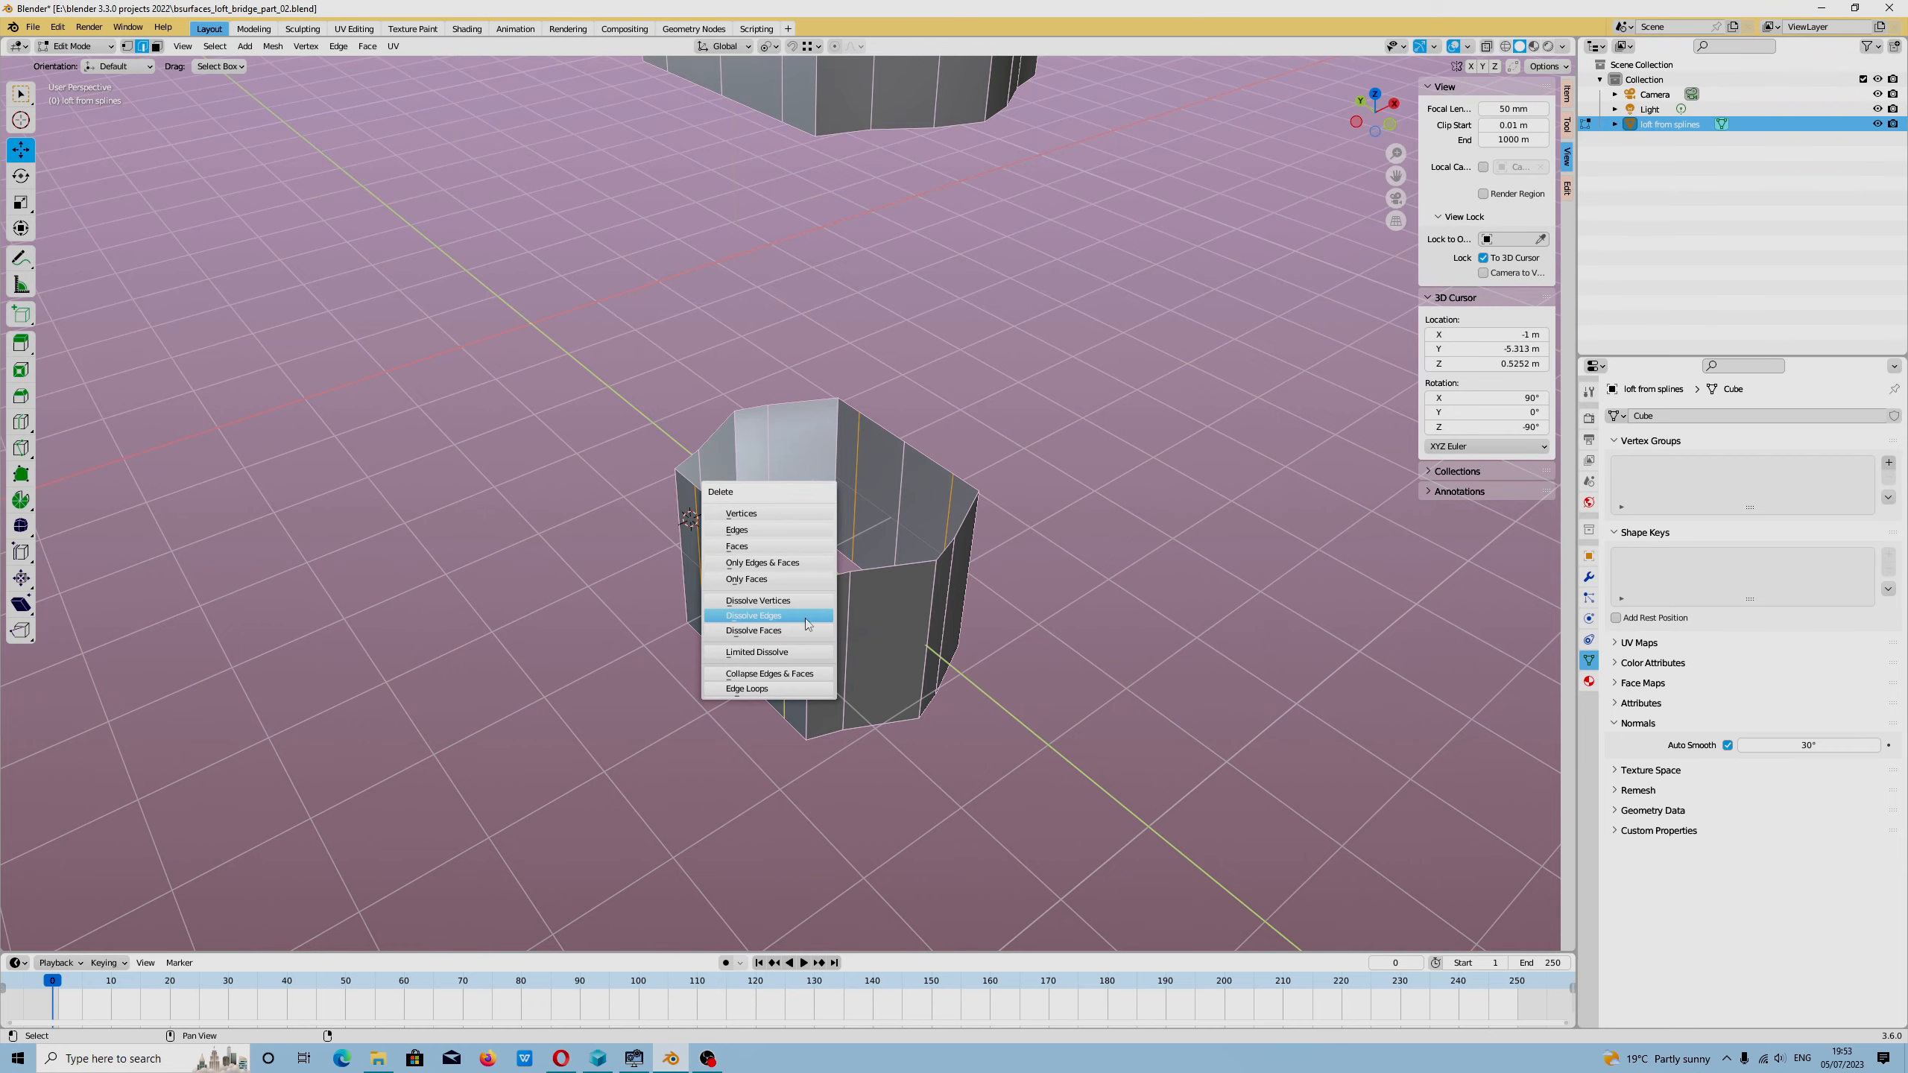
click(806, 624)
middle_drag(805, 624, 760, 667)
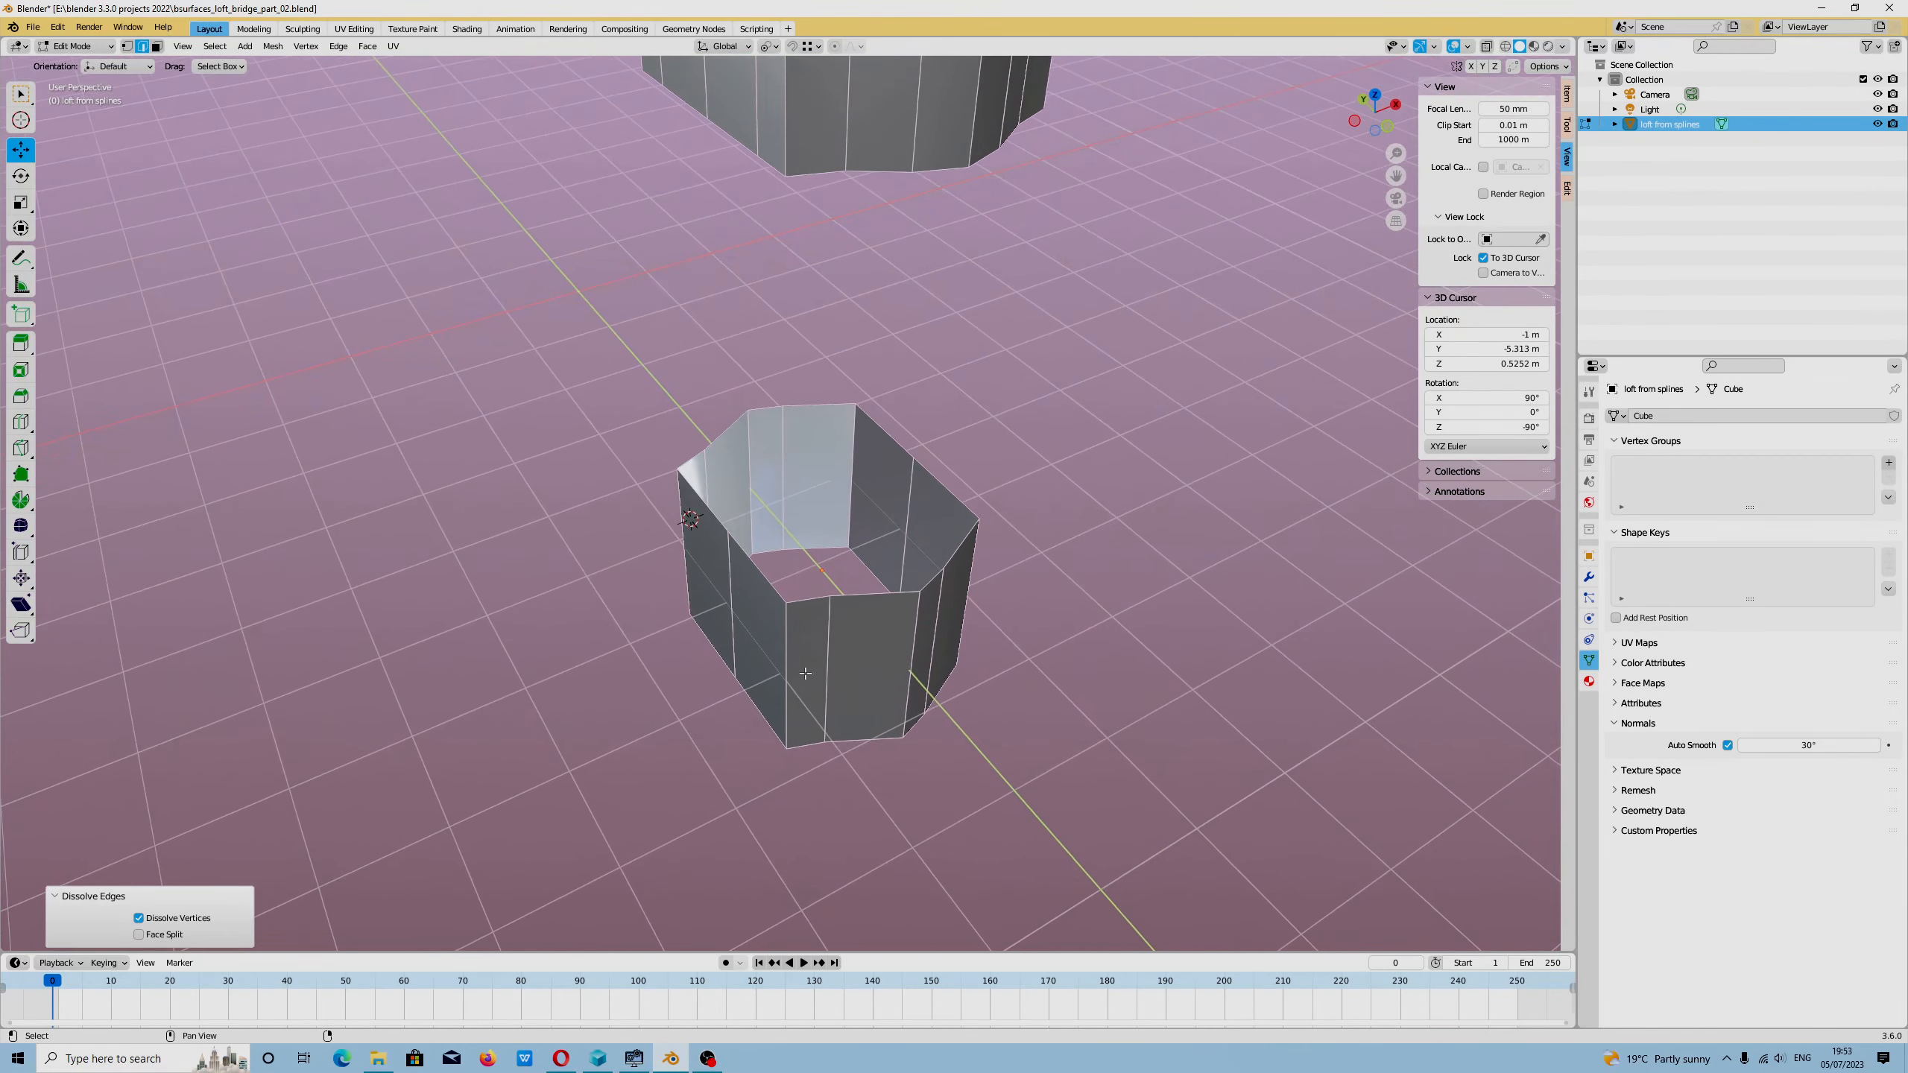
Step: Move four vertical edges of the lower tube to reshape its outline, including about -0.11 m in Y and about 0.16 m in X
click(853, 706)
drag(808, 653, 816, 662)
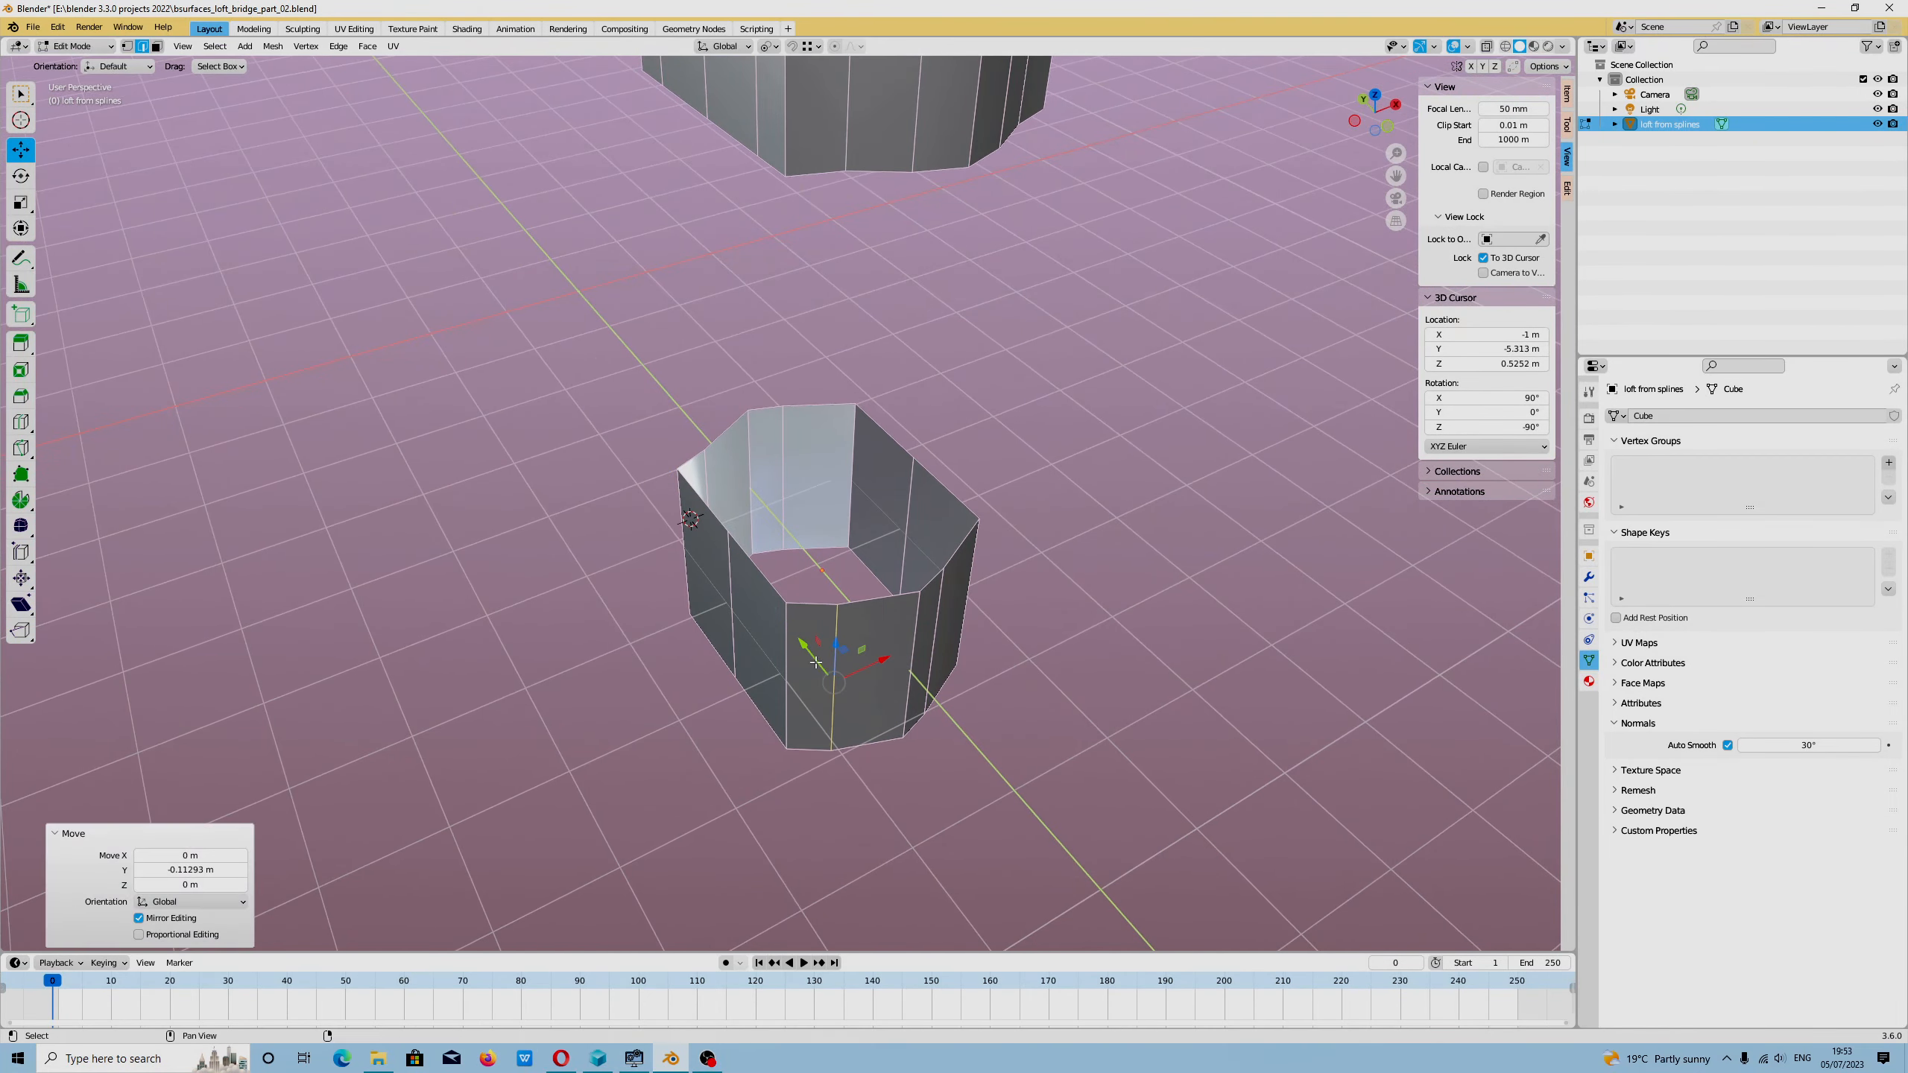
click(935, 606)
drag(973, 630, 999, 627)
click(708, 478)
drag(691, 504, 685, 497)
click(787, 459)
drag(807, 473, 821, 469)
Step: Delete all faces of the upper tube, including the one left over from the first deletion
middle_drag(822, 469, 937, 400)
shift+middle_drag(816, 260, 787, 406)
scroll(787, 405, down, 4)
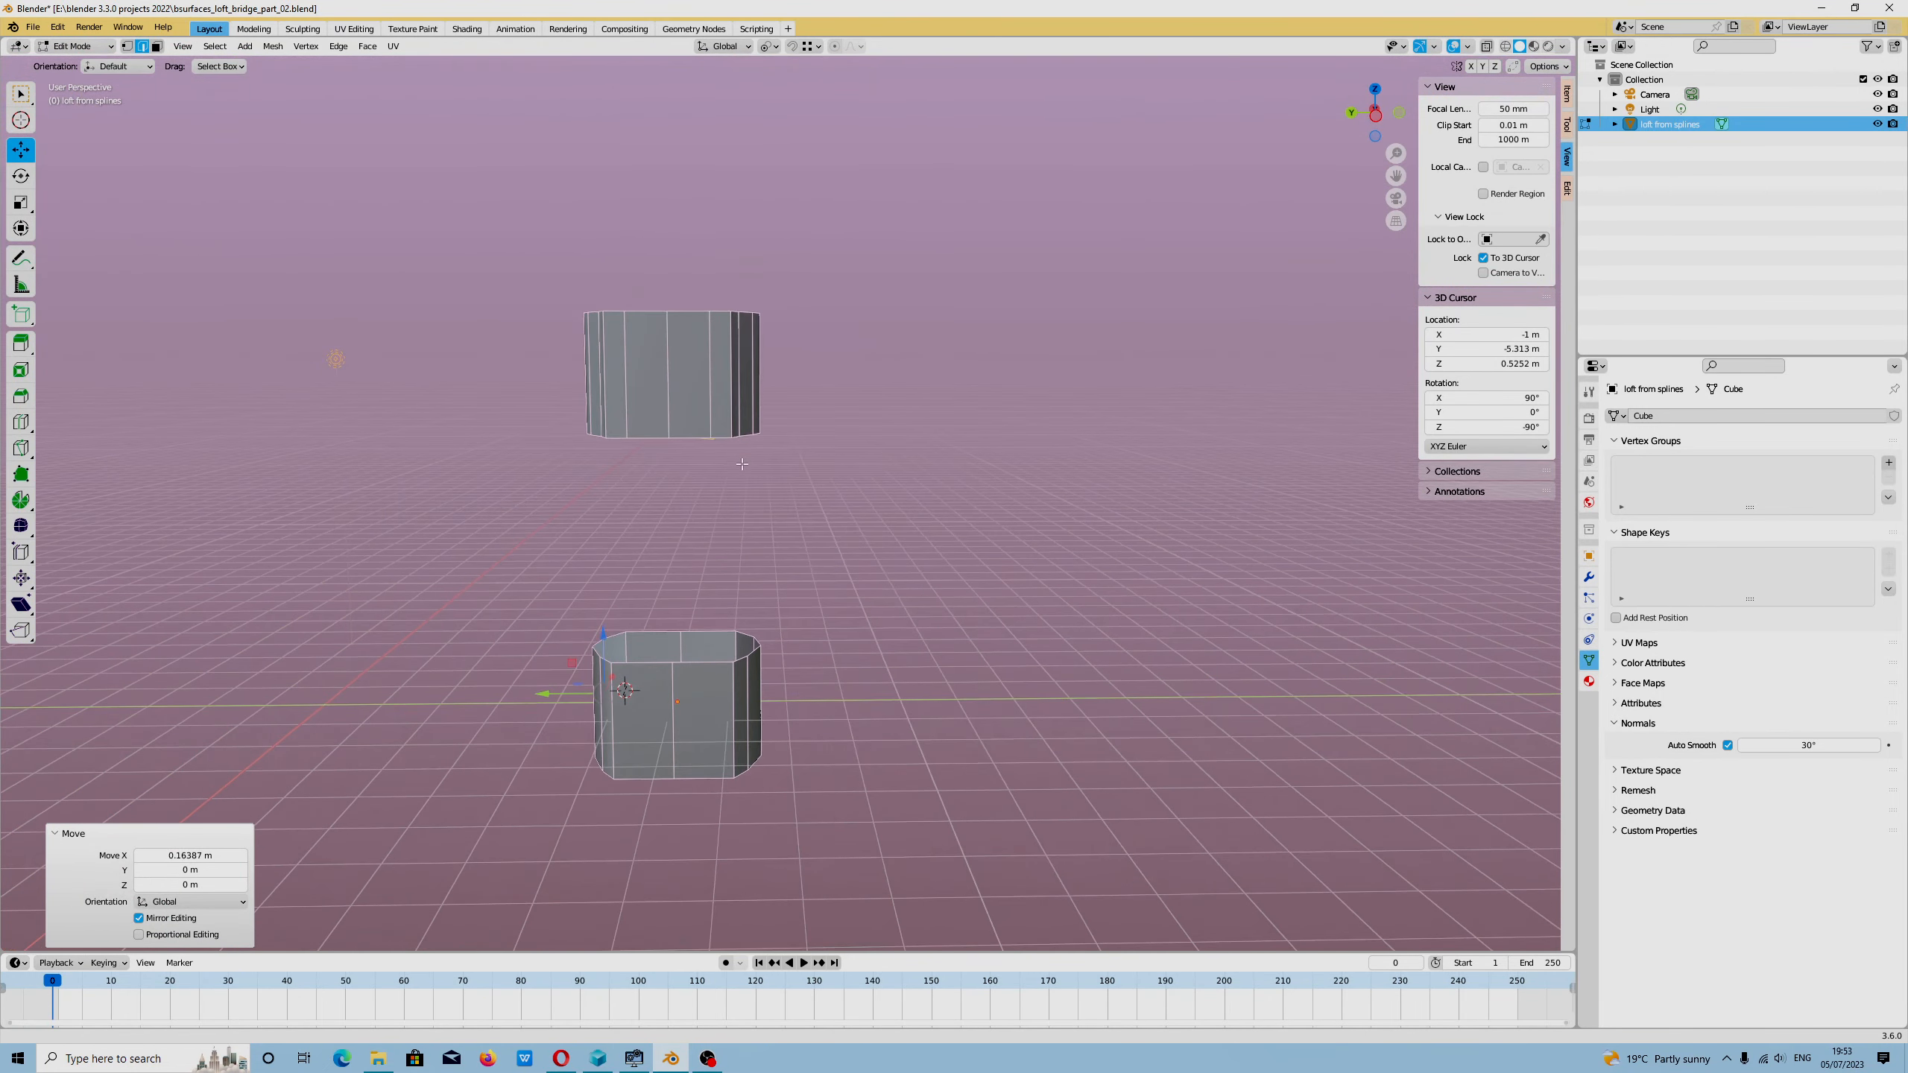
click(156, 46)
click(695, 331)
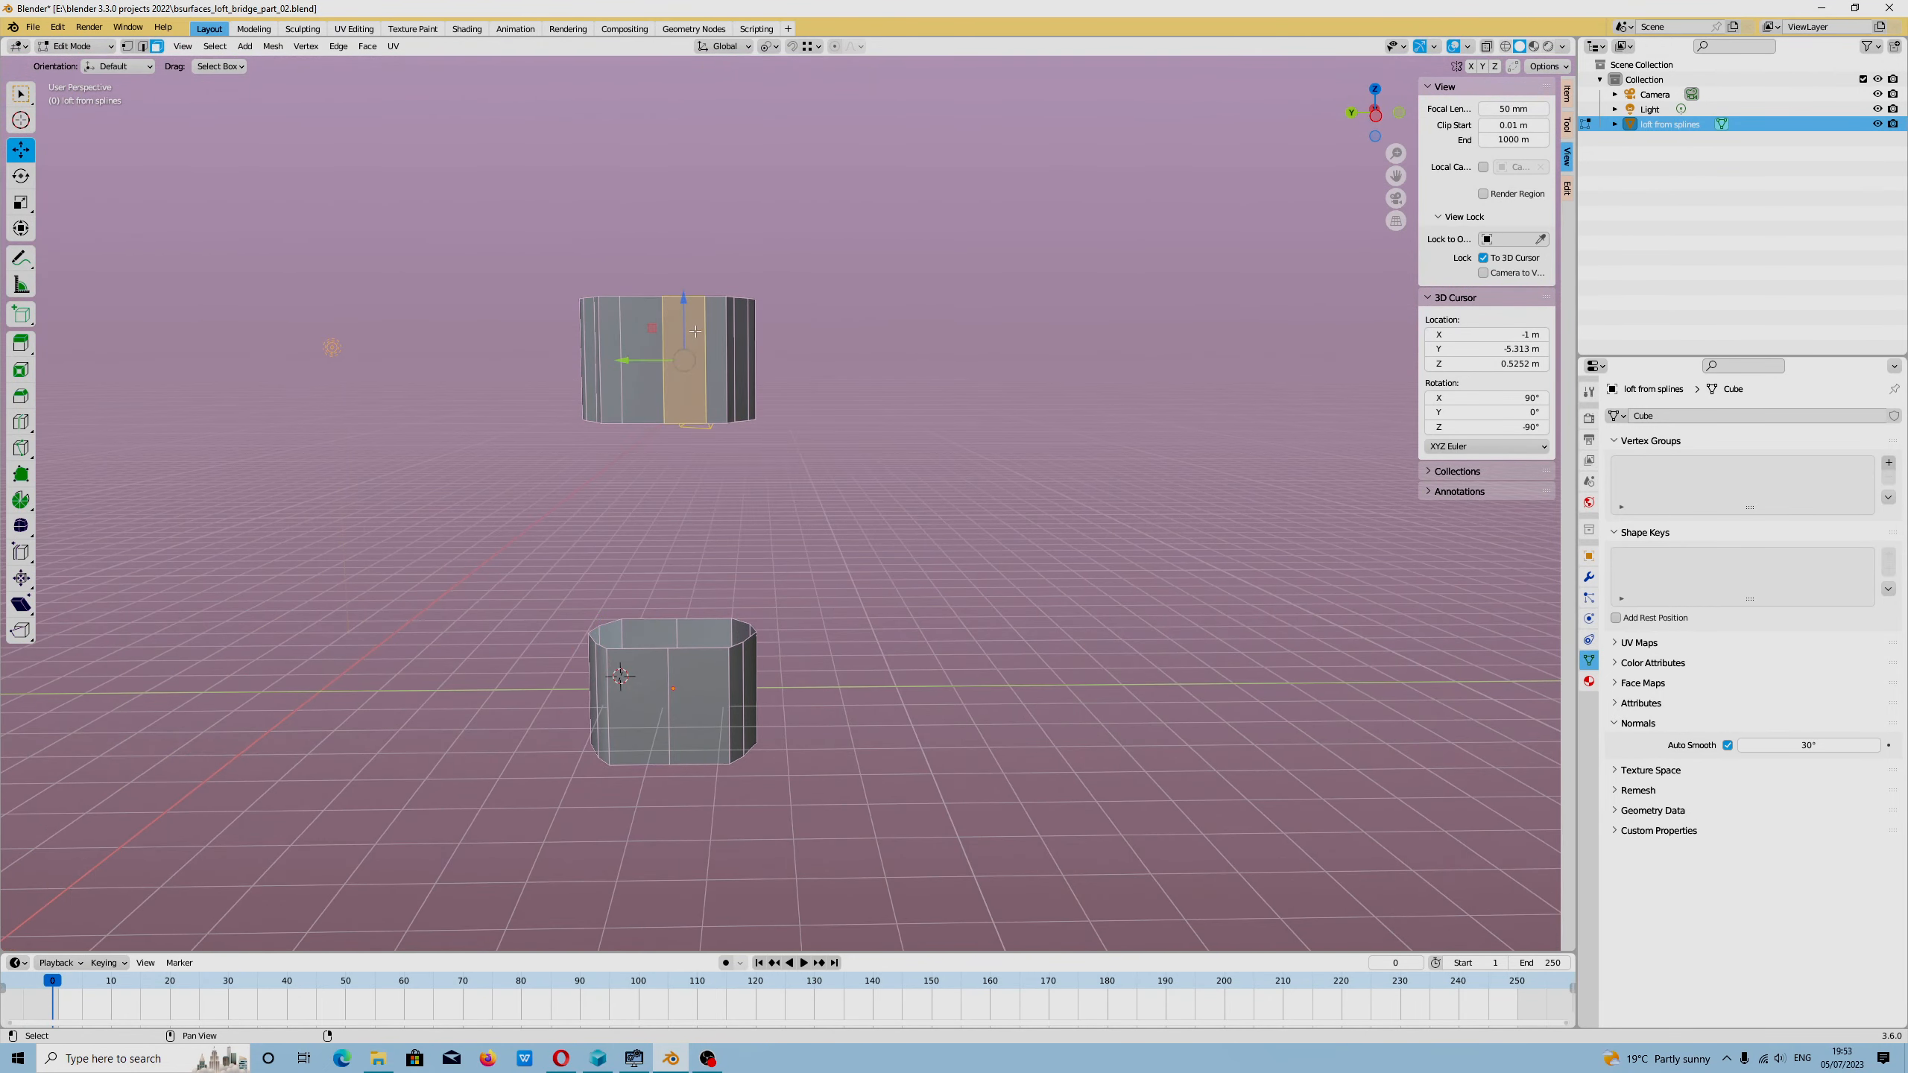
key(ctrl+KP_Add)
key(ctrl+KP_Add)
key(ctrl+KP_Add)
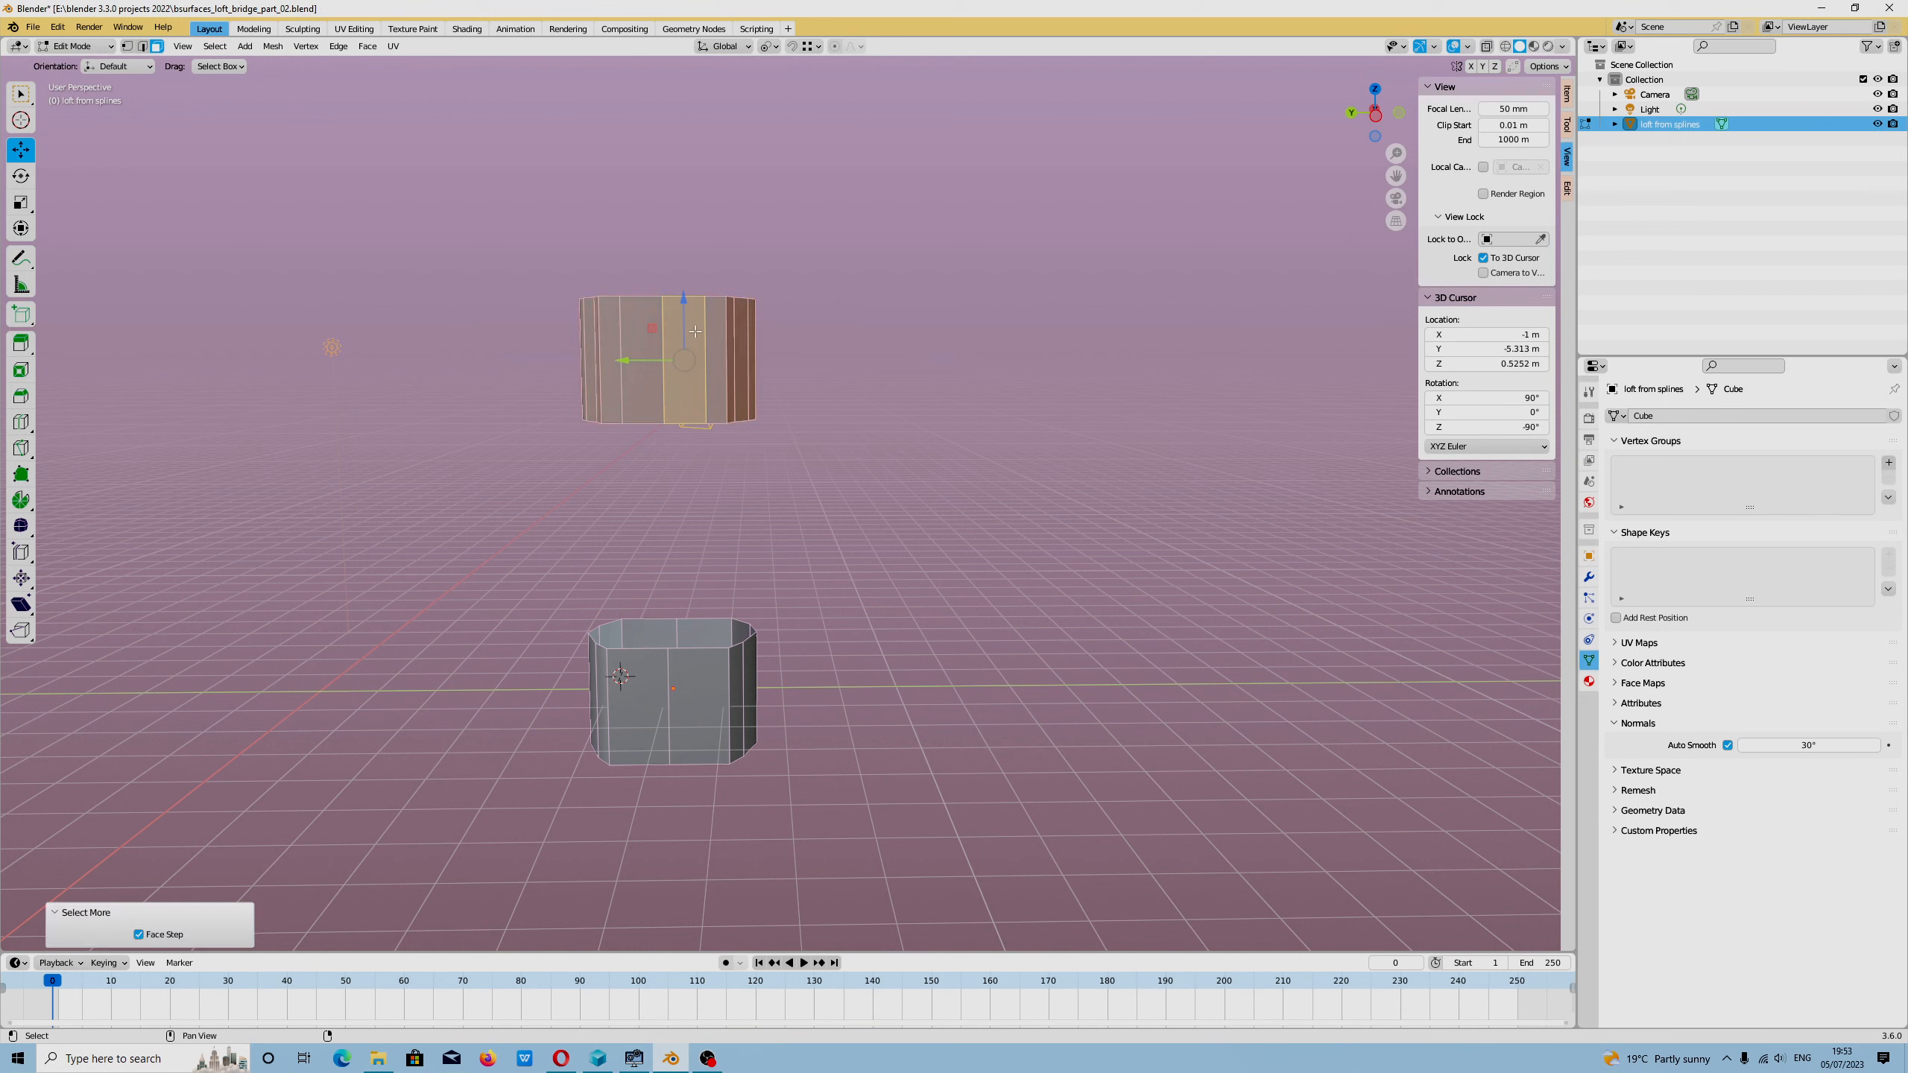
key(x)
click(694, 256)
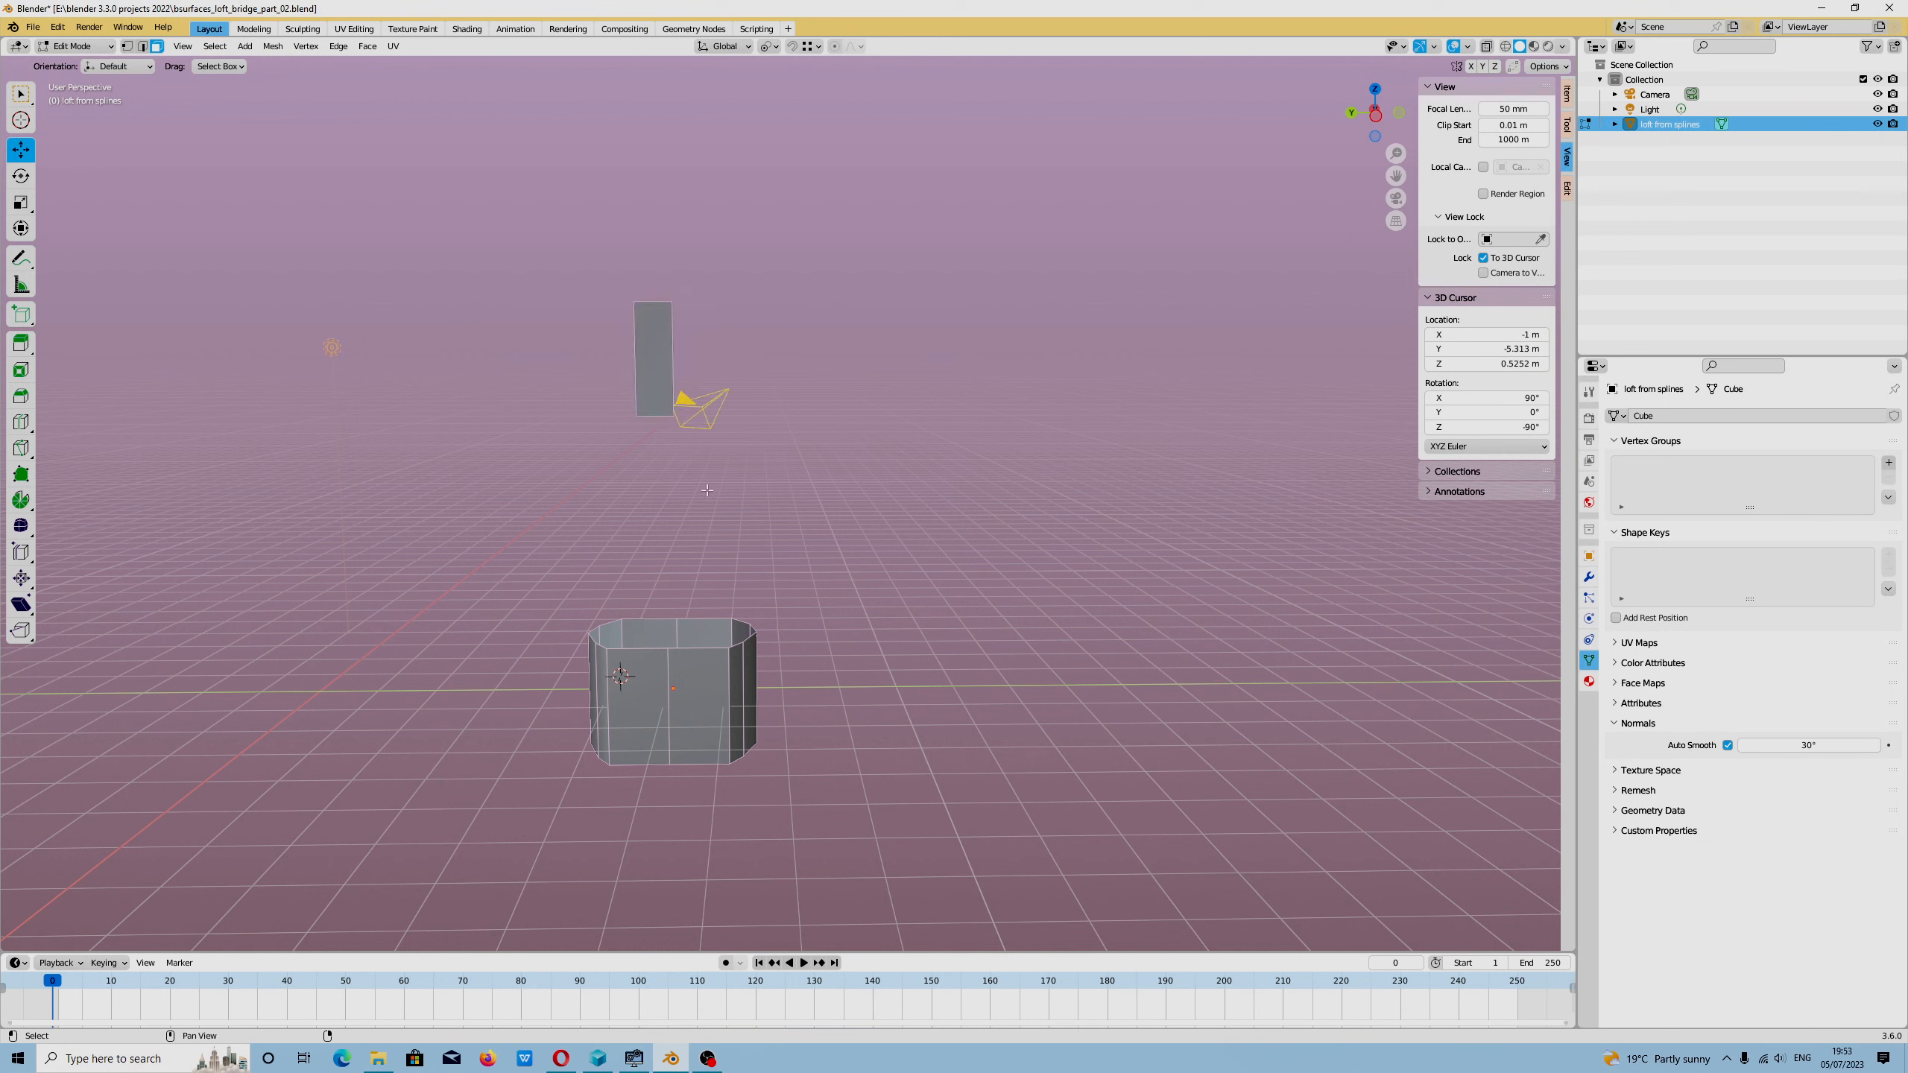
click(668, 360)
key(x)
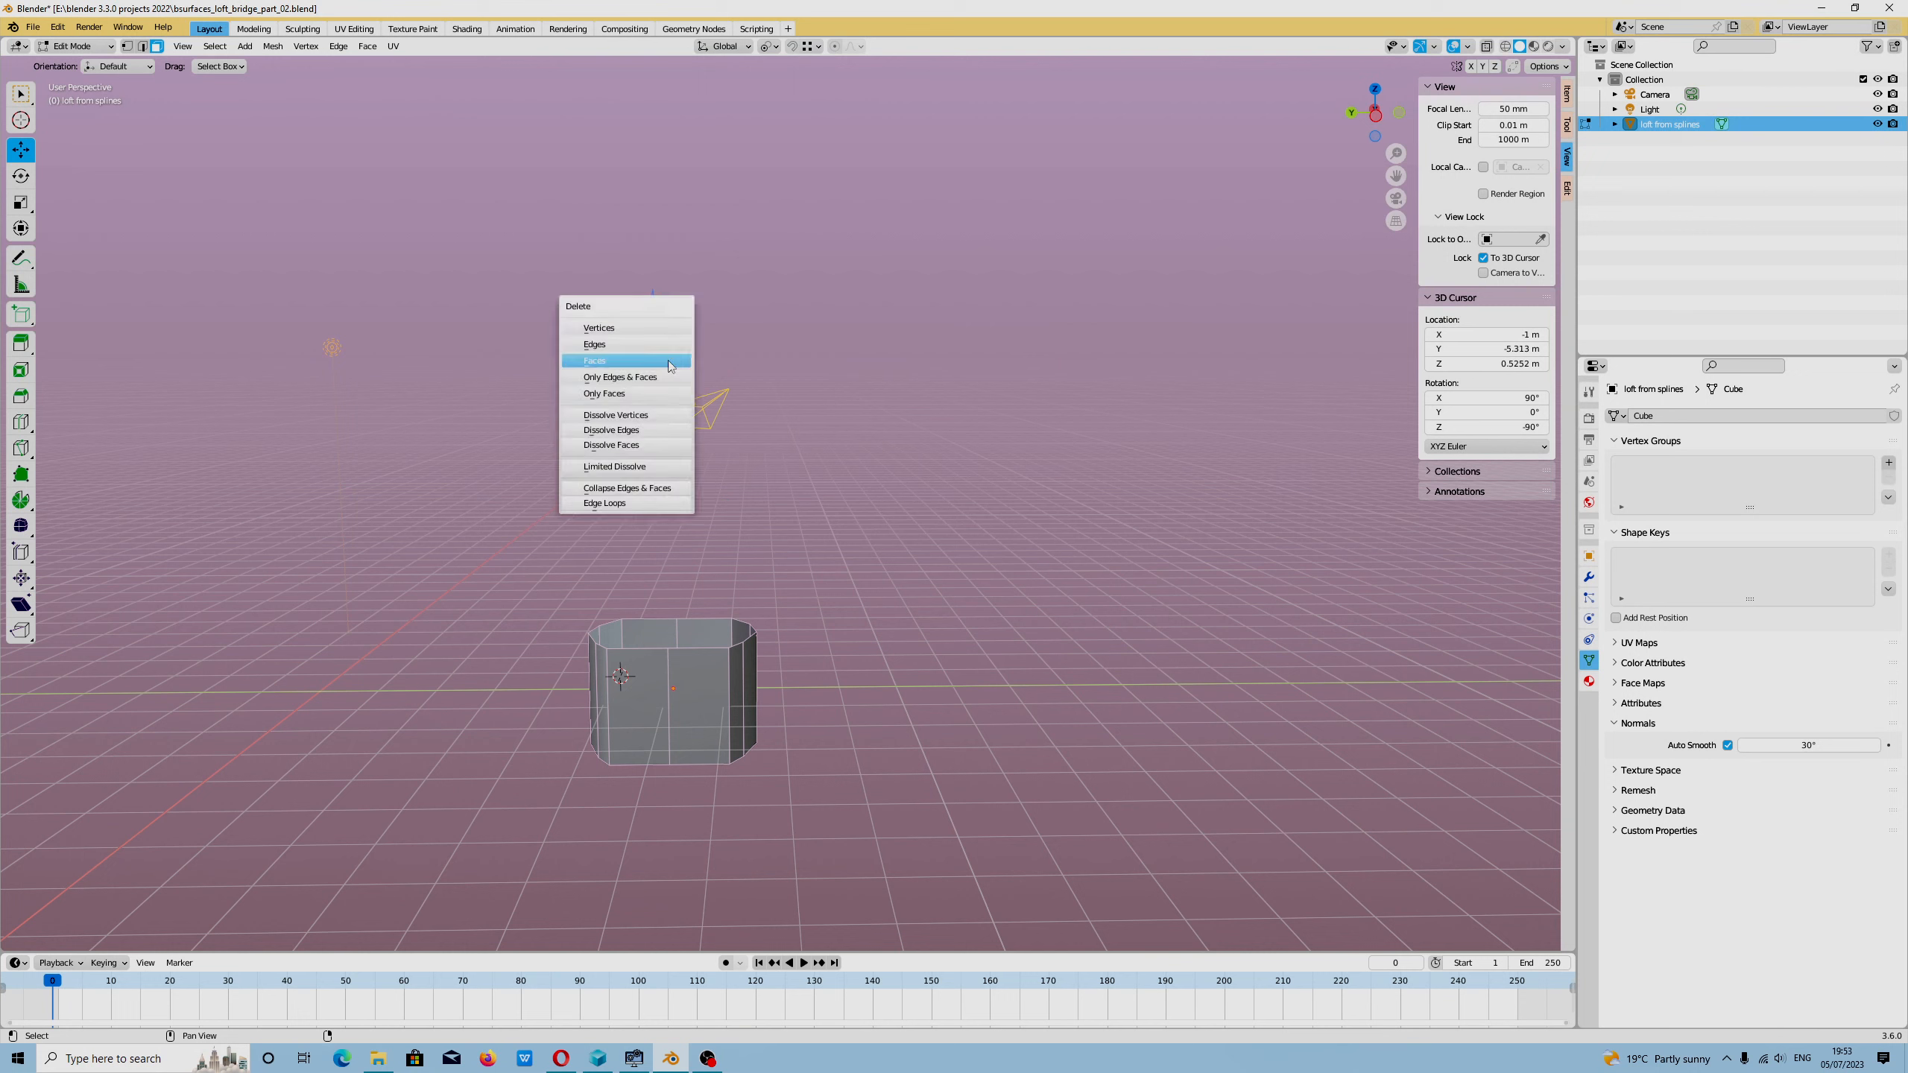
click(671, 366)
Step: Select the whole lower tube and duplicate it almost in place
click(675, 742)
key(a)
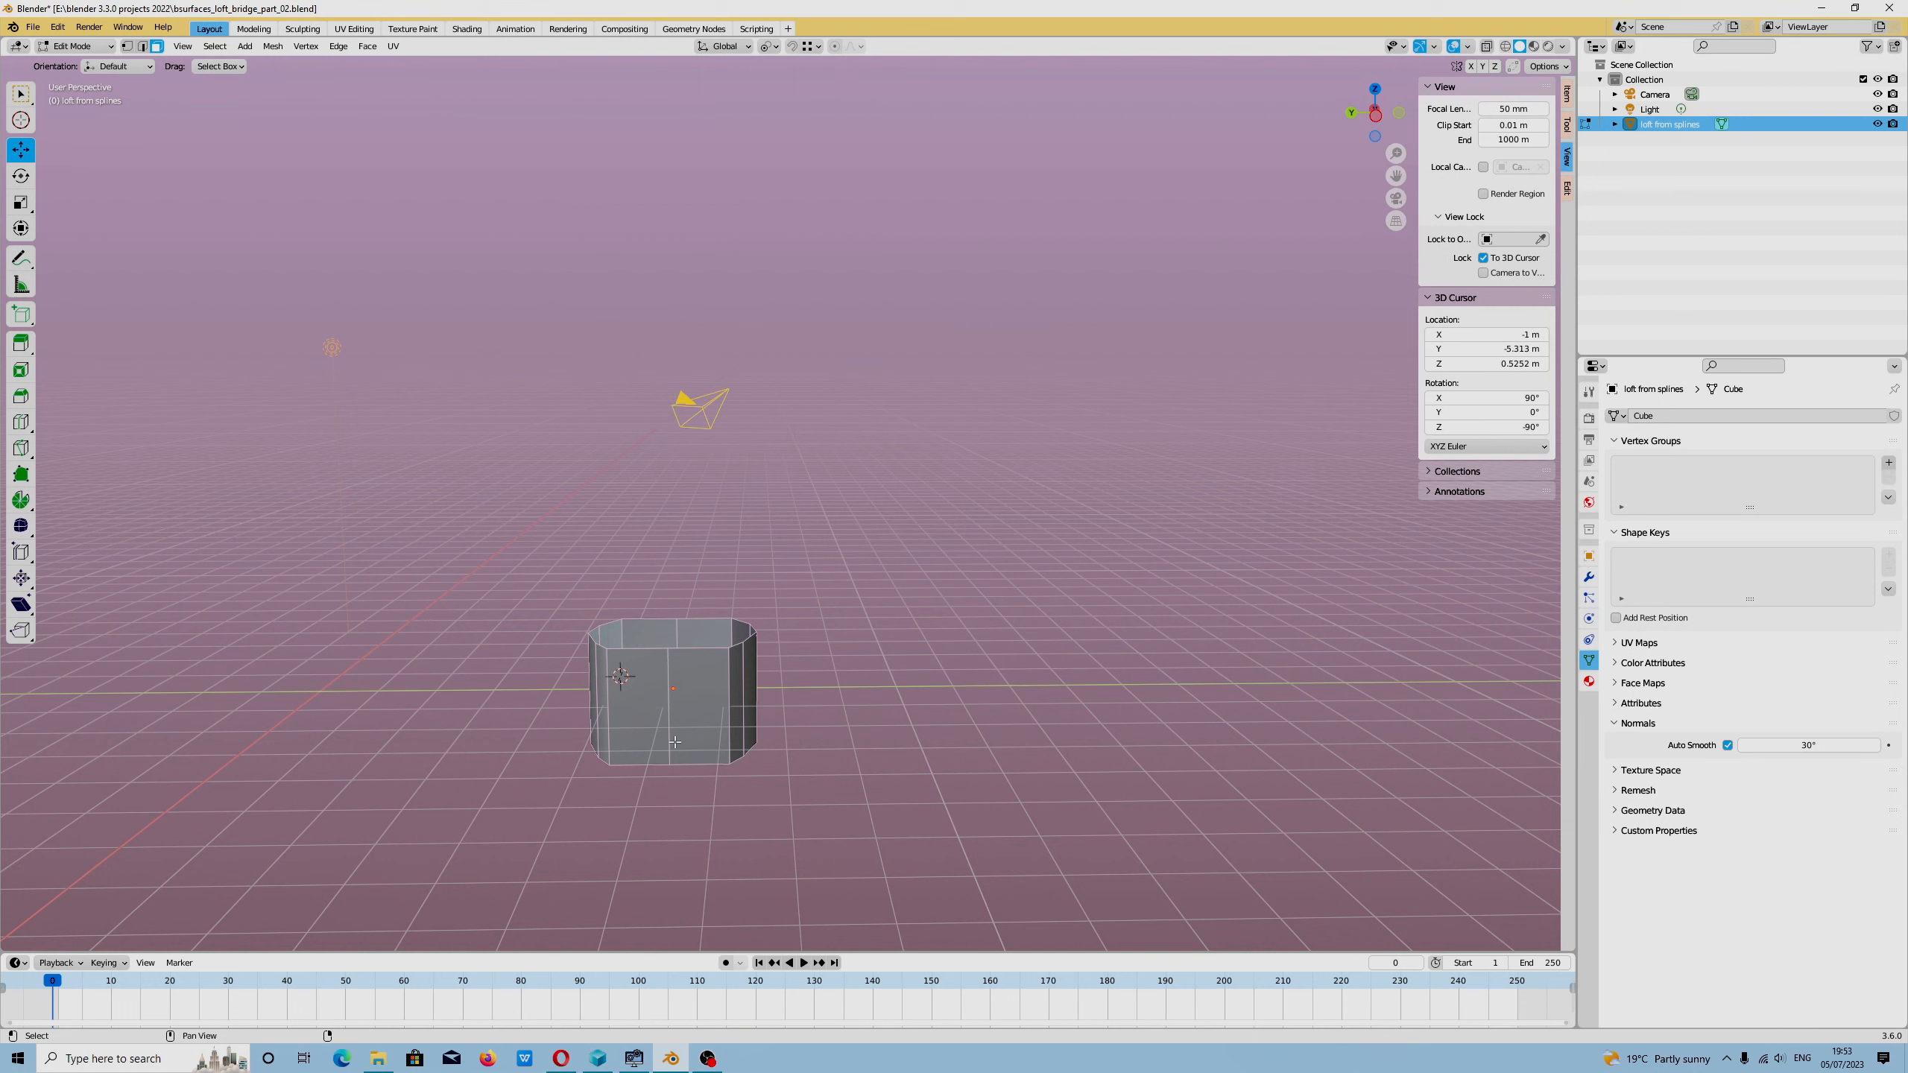
key(a)
key(shift+d)
click(675, 739)
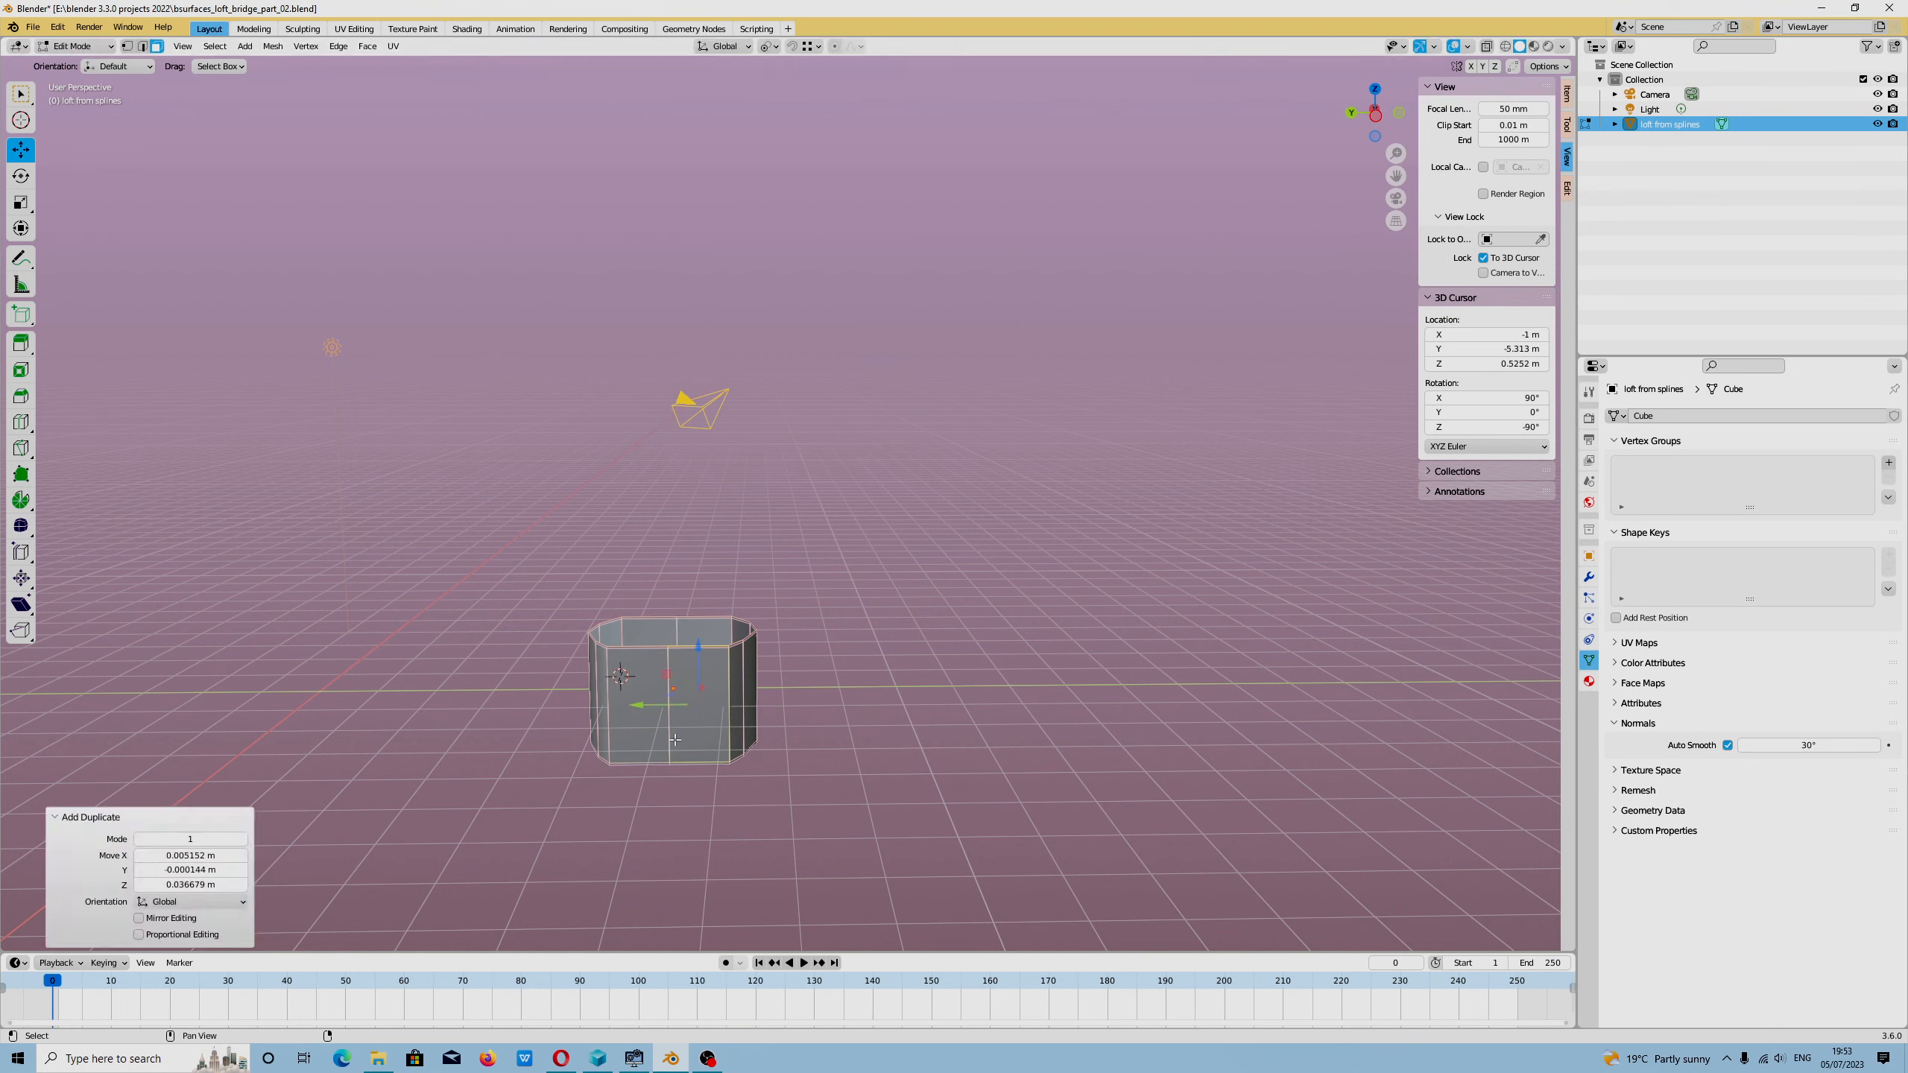
Step: Move the duplicated tube about 7.79 m up in Z above the lower tube and return to Object Mode
drag(683, 676, 687, 196)
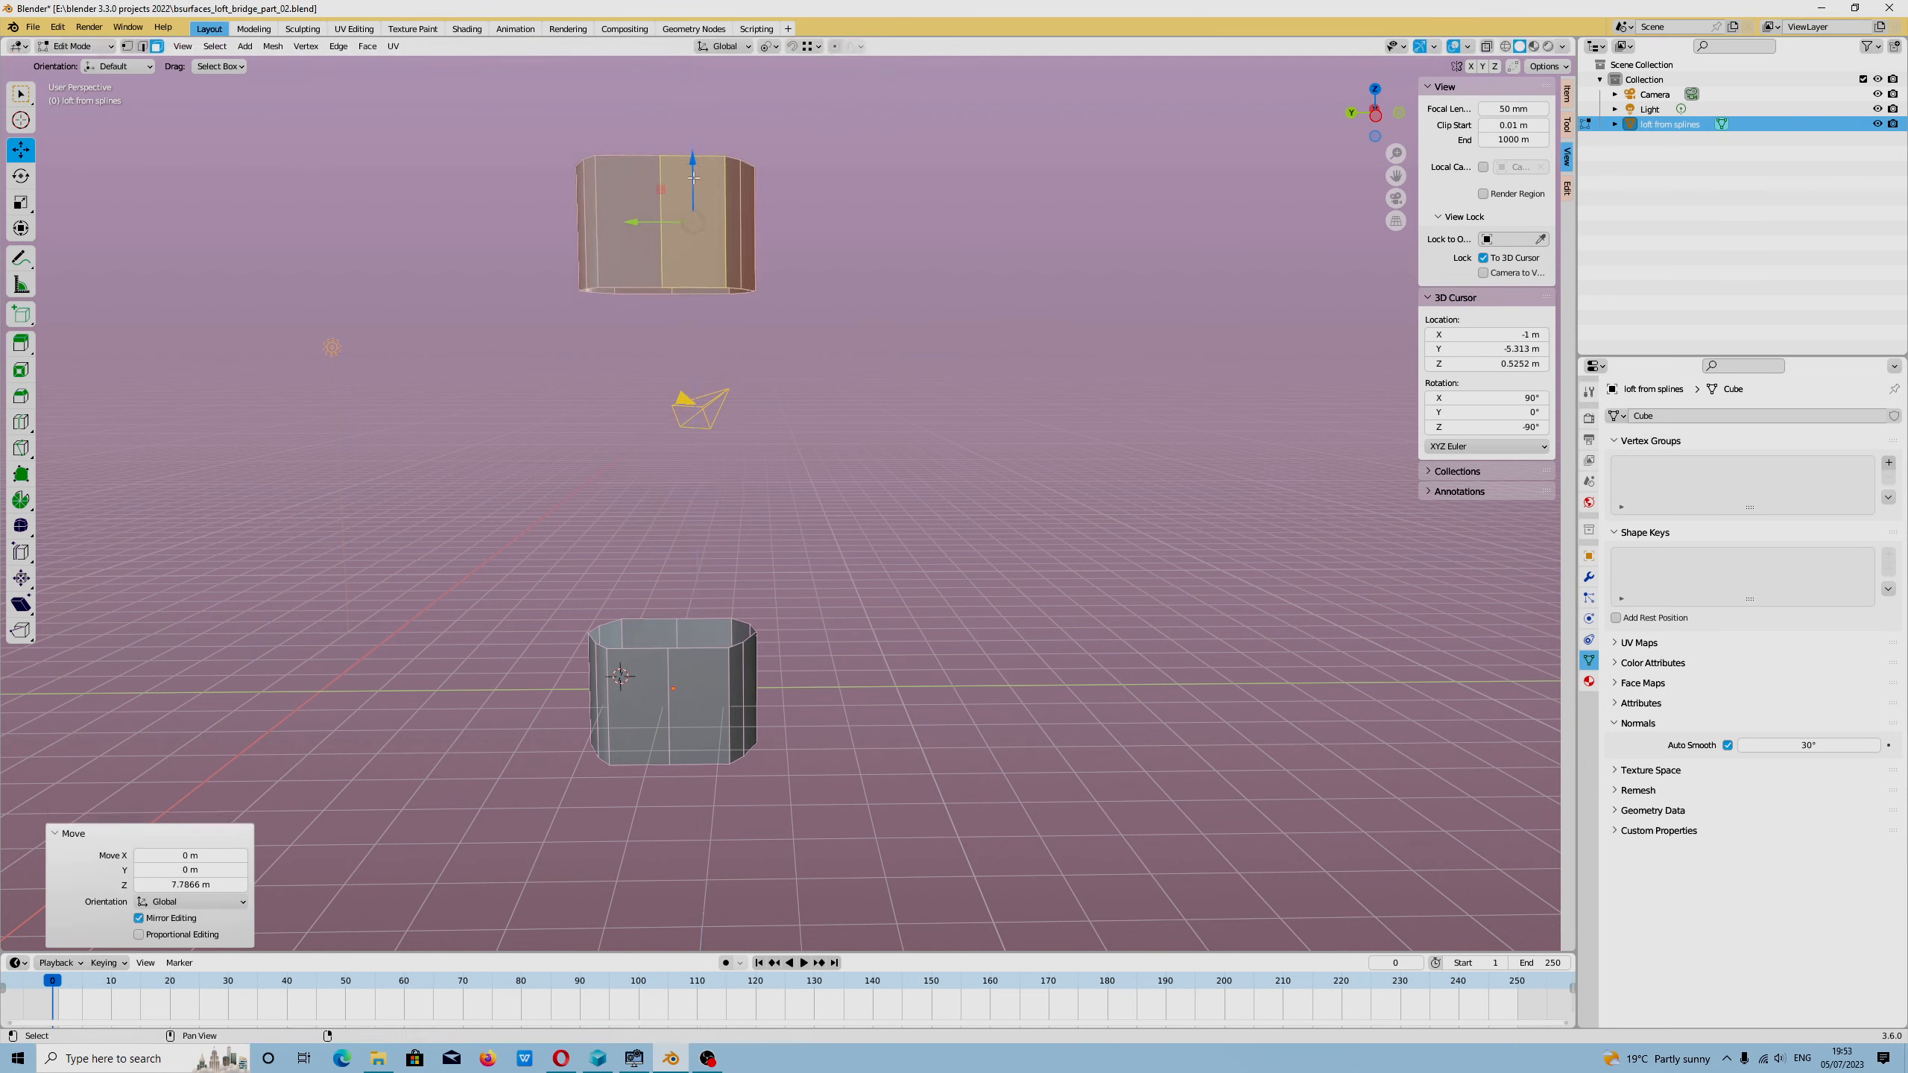
click(76, 46)
click(76, 41)
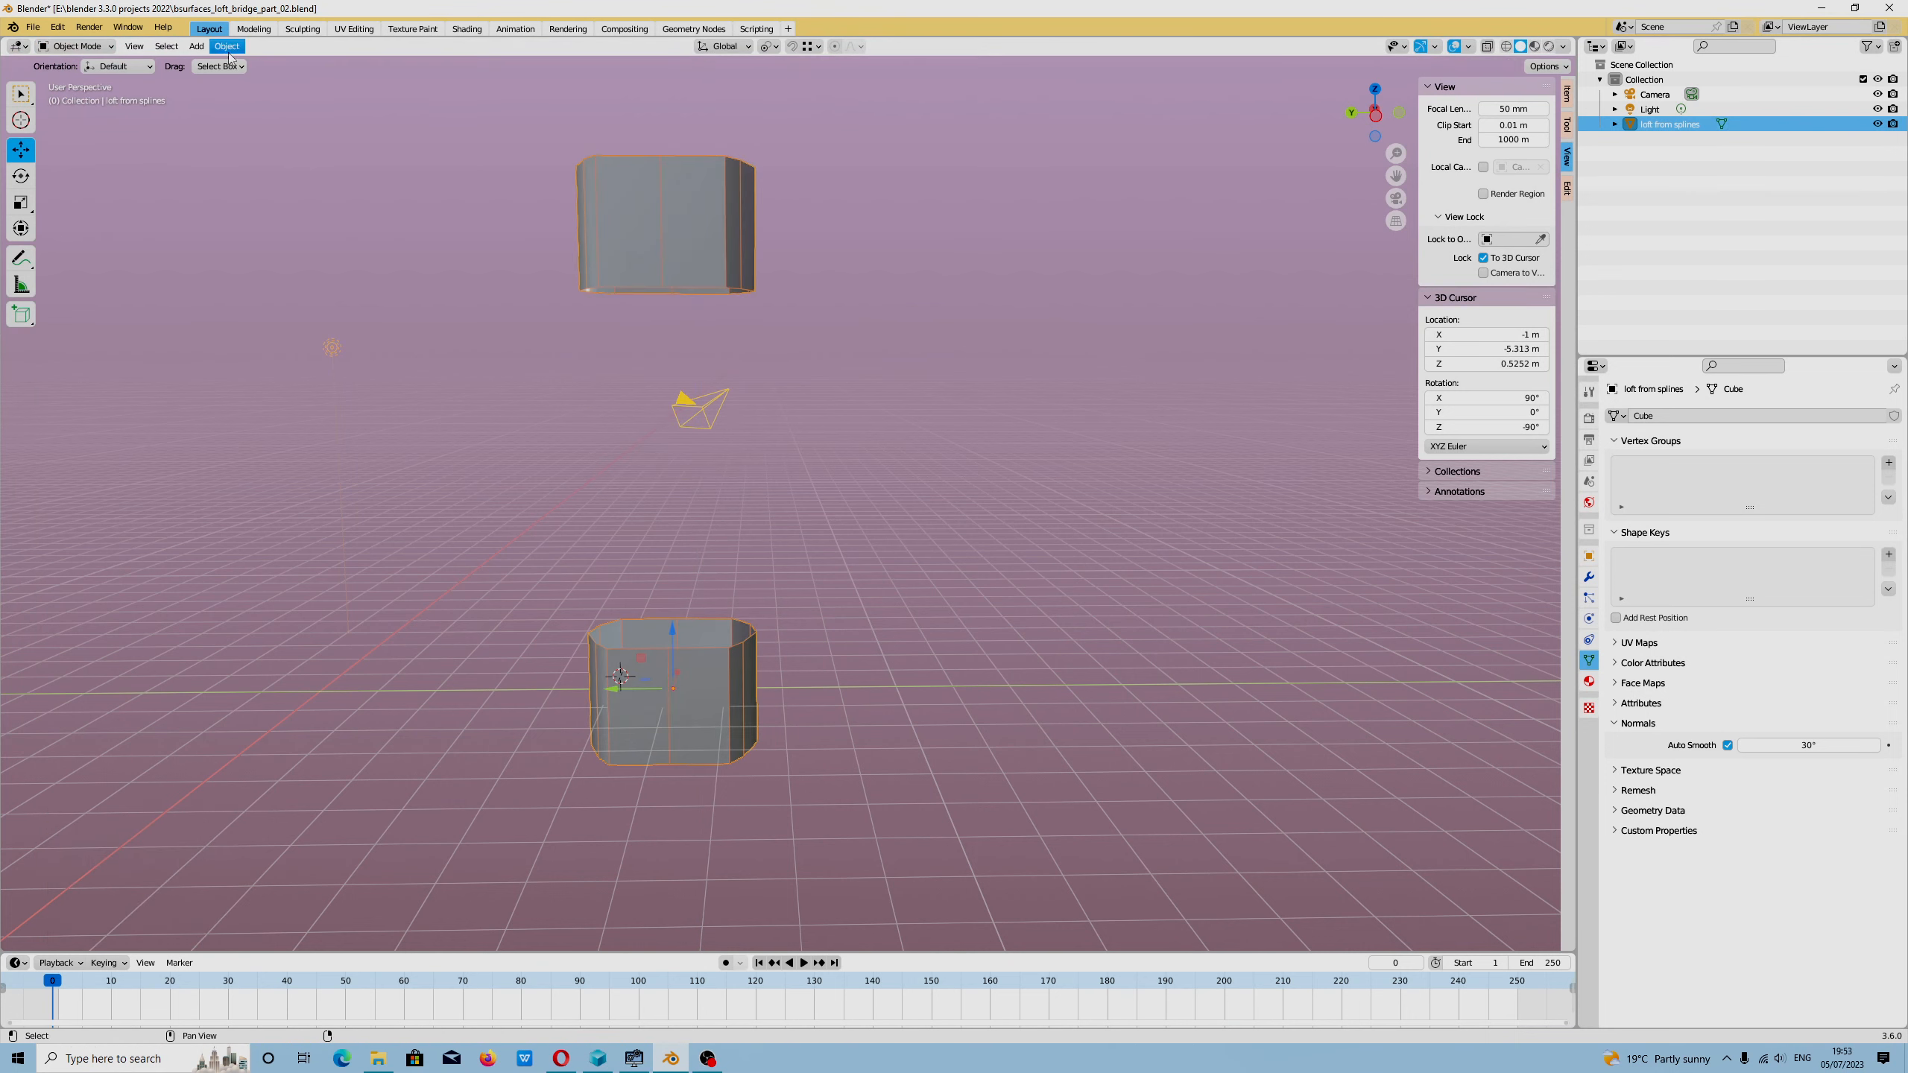
Step: Add a Bézier curve at the 3D cursor beside the lower tube
click(197, 46)
mouse_move(220, 78)
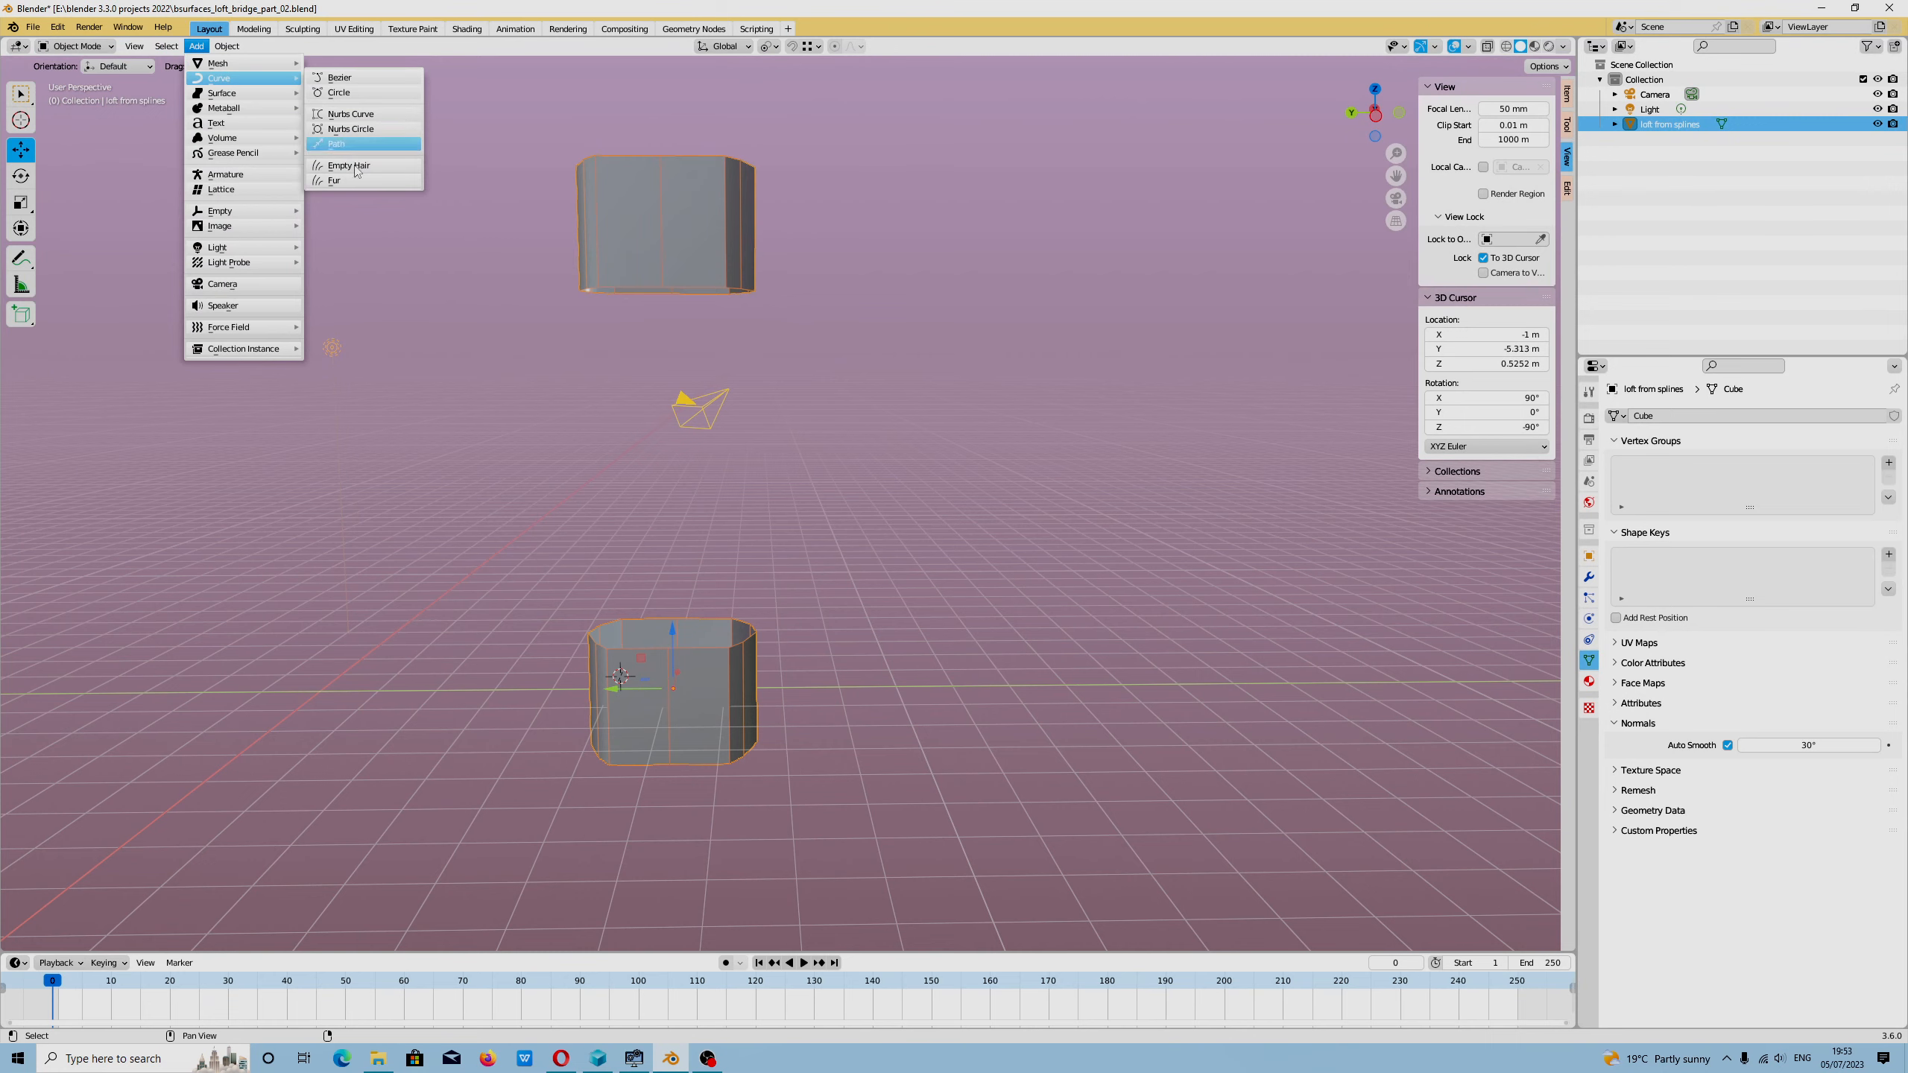
click(357, 83)
Step: In an orthographic back view, rotate the Bézier curve upright and raise it to the lower tube's top rim
middle_drag(799, 536, 781, 489)
click(1377, 107)
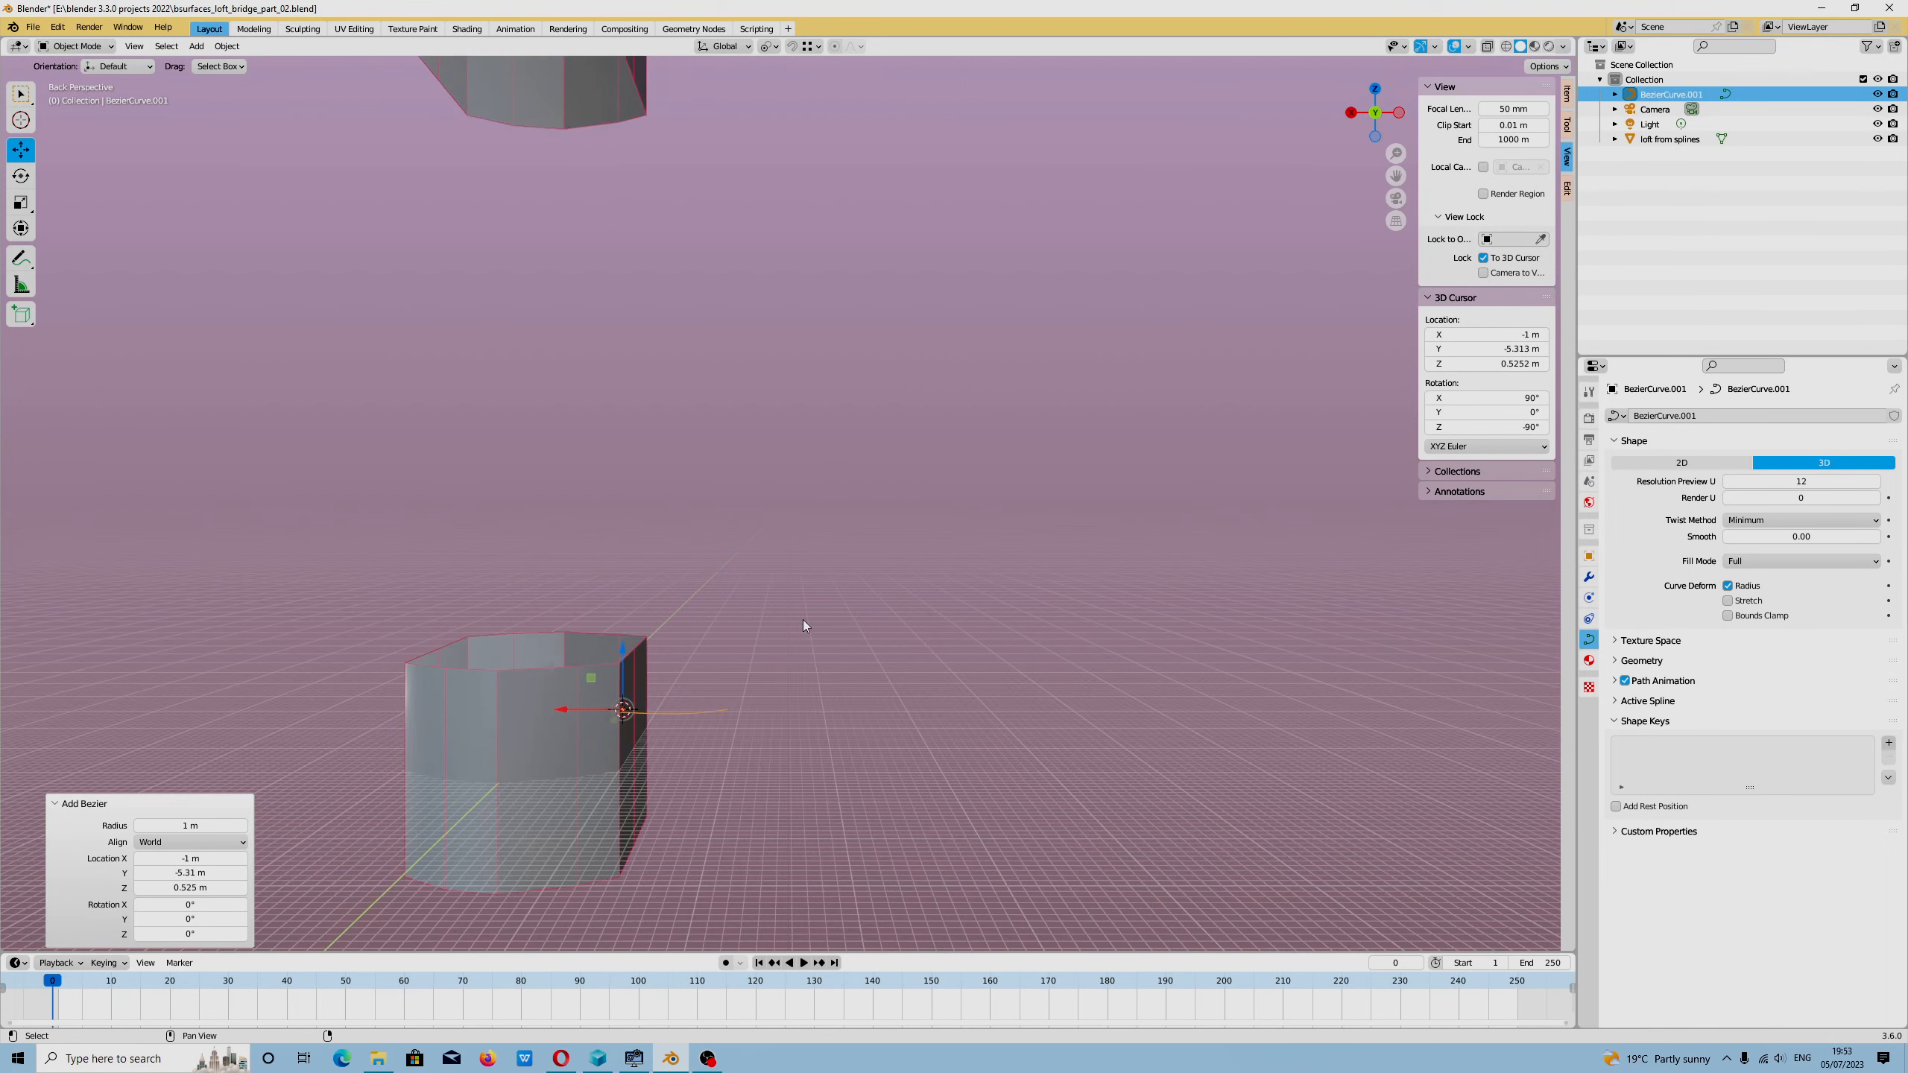
key(KP_5)
key(r)
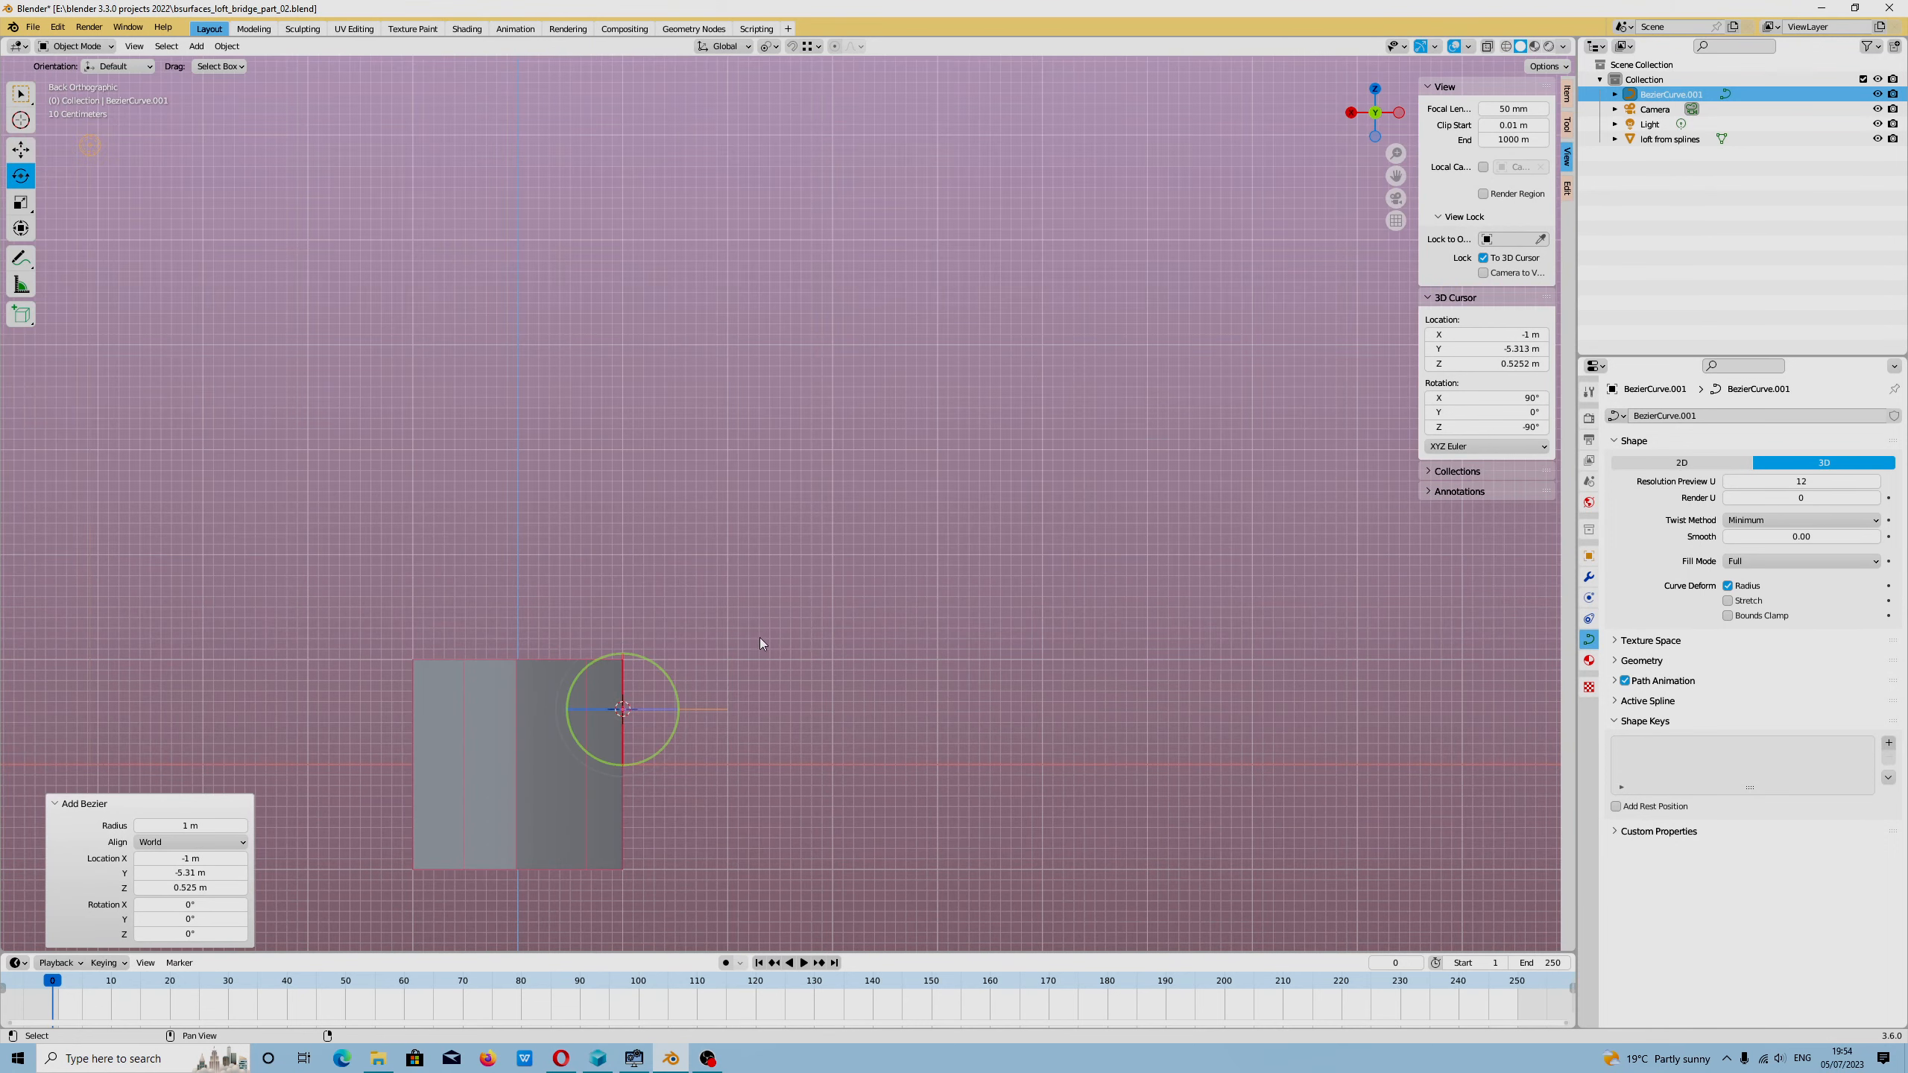
drag(671, 670, 683, 764)
key(g)
drag(624, 643, 937, 293)
Step: Rotate the upright curve about the Z axis in several passes, including about 42.9°, -7.3° and 46°
key(r)
middle_drag(767, 533, 865, 564)
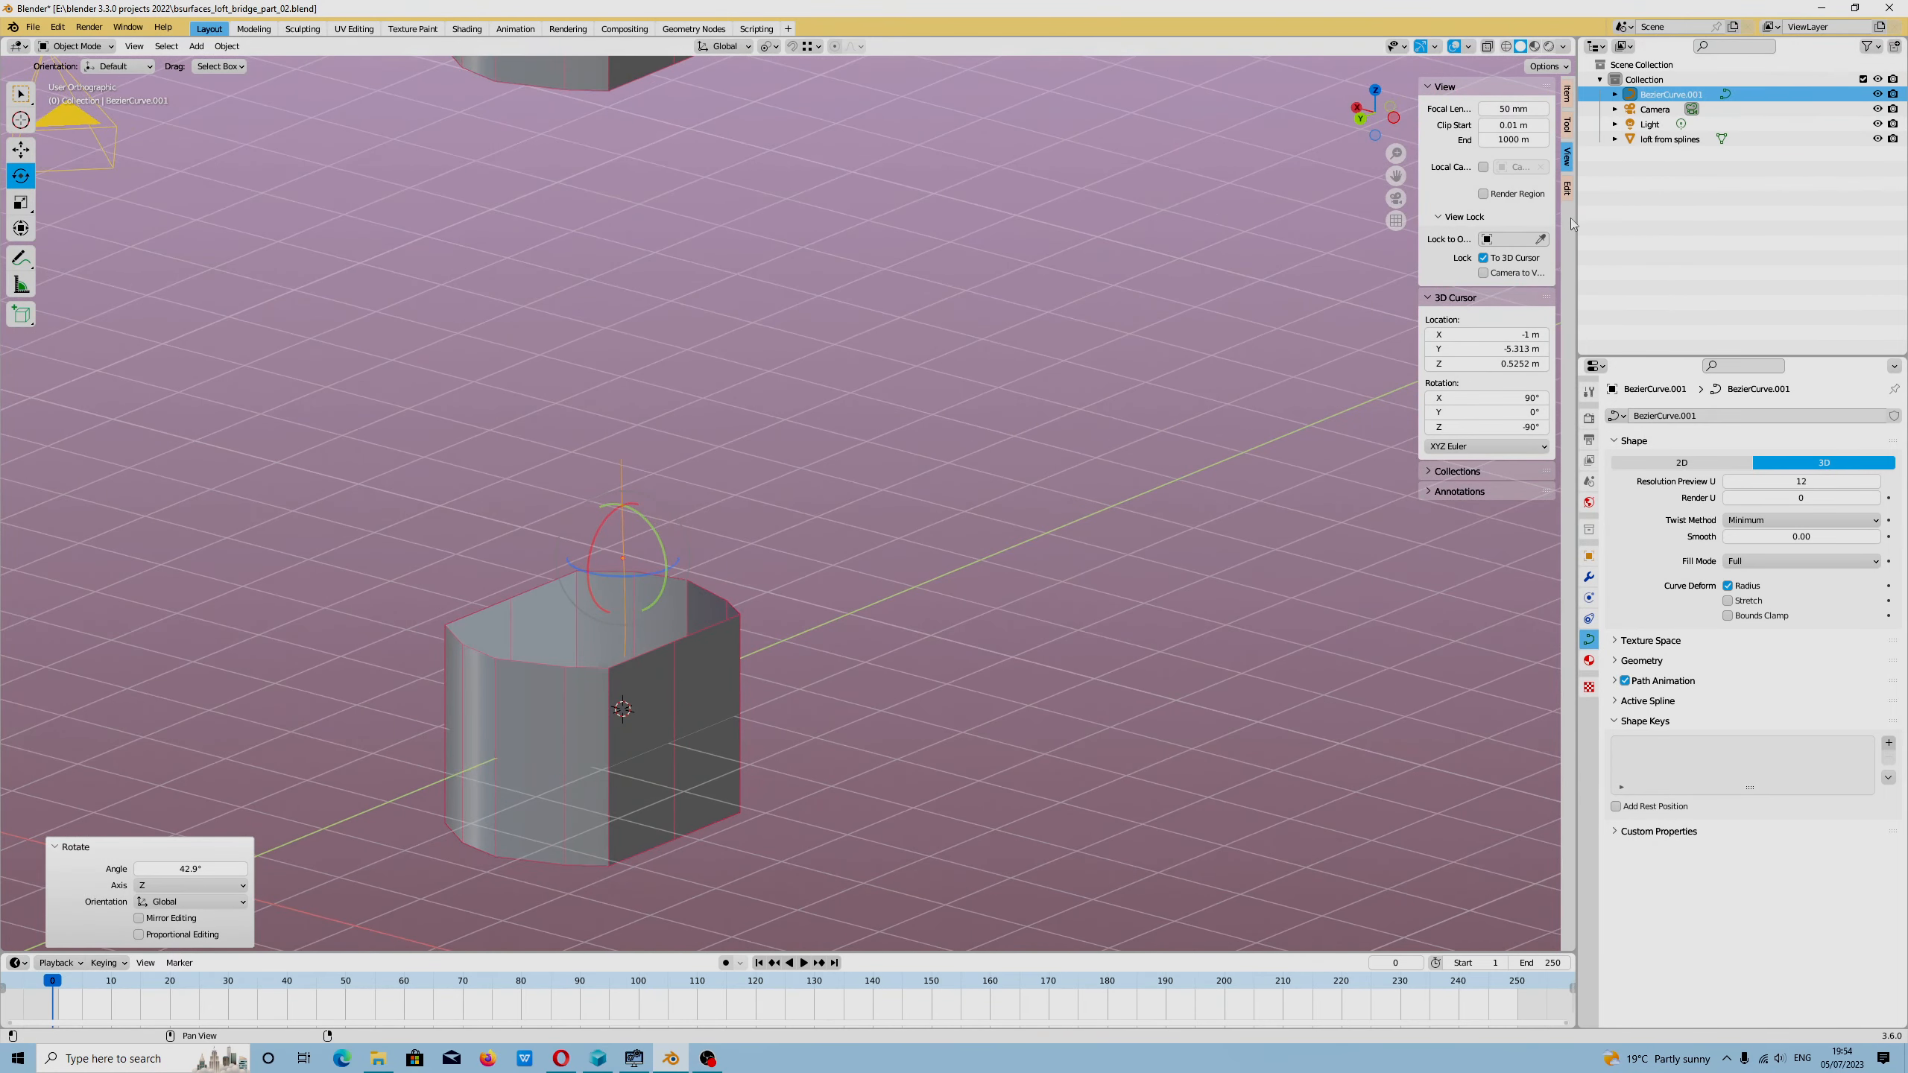
click(1360, 125)
drag(658, 555, 660, 550)
middle_drag(823, 565, 835, 624)
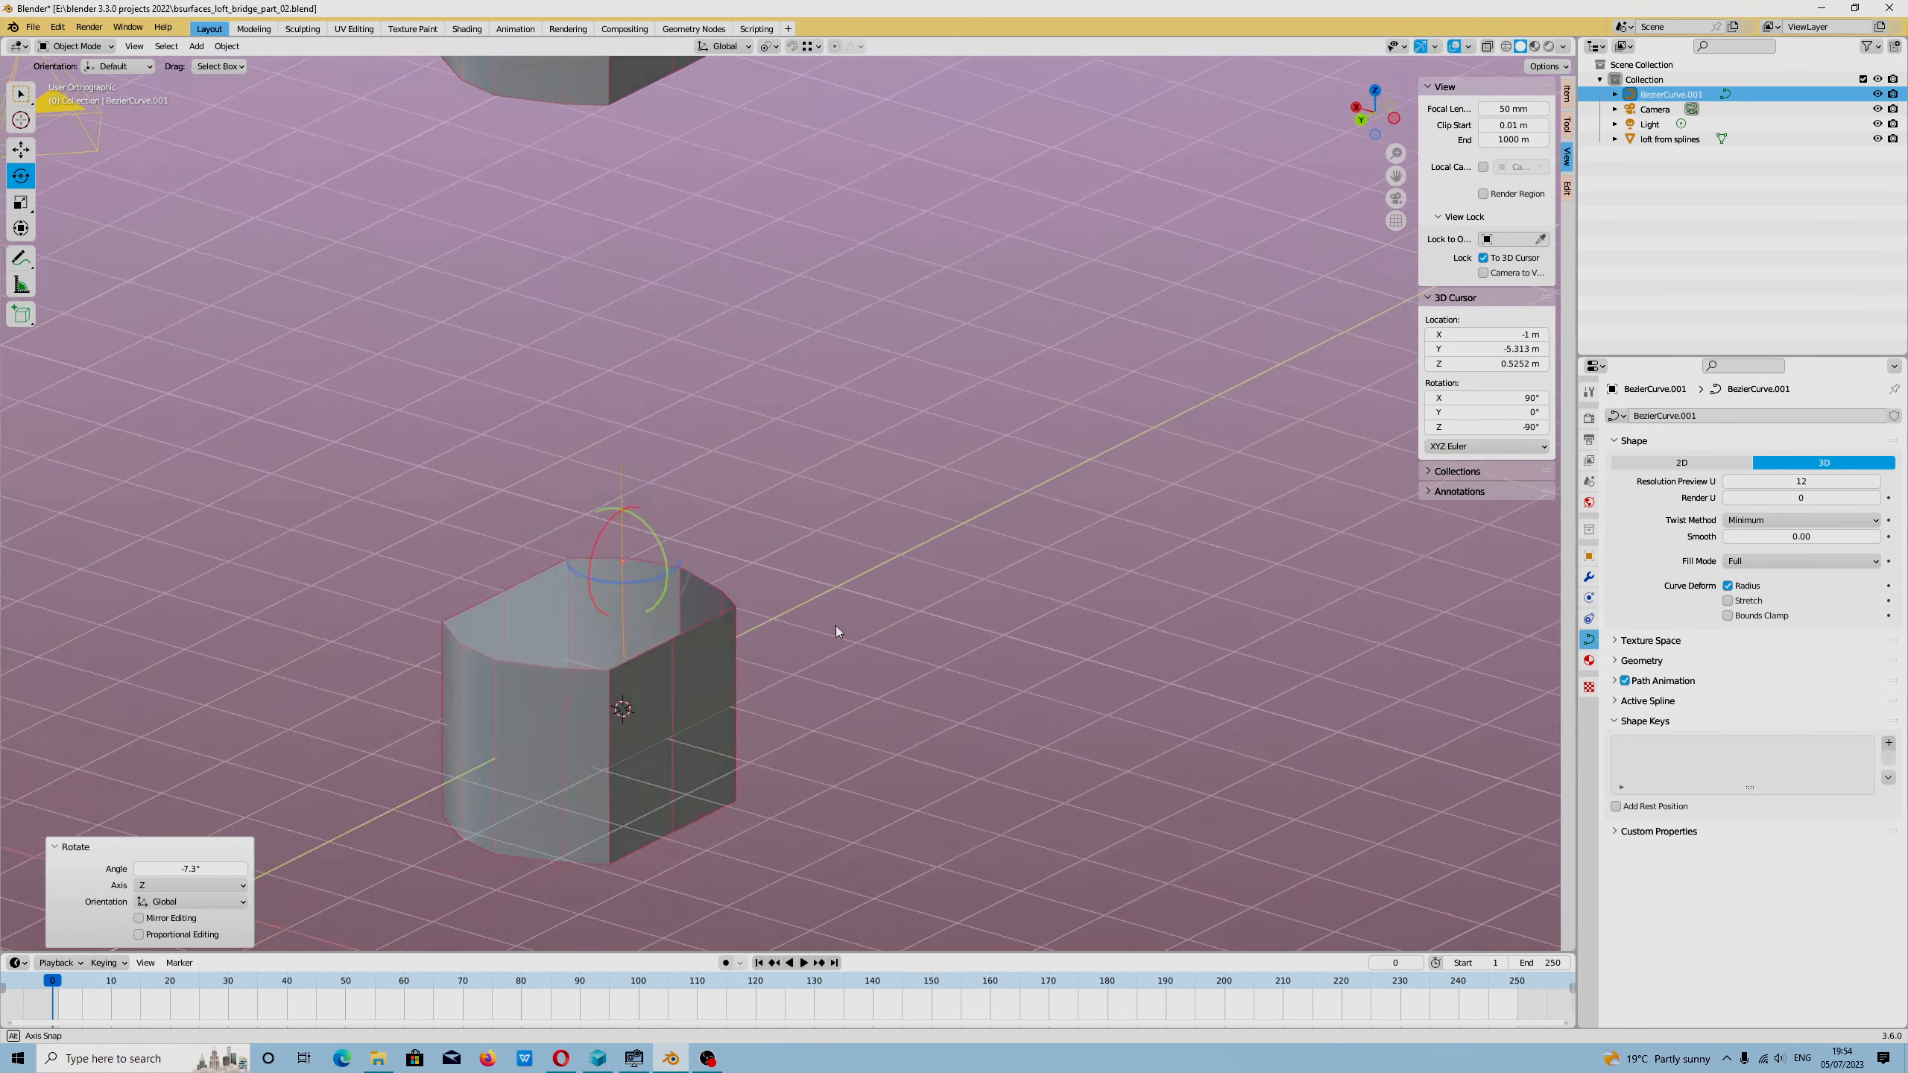
drag(641, 588, 684, 570)
middle_drag(684, 569, 814, 720)
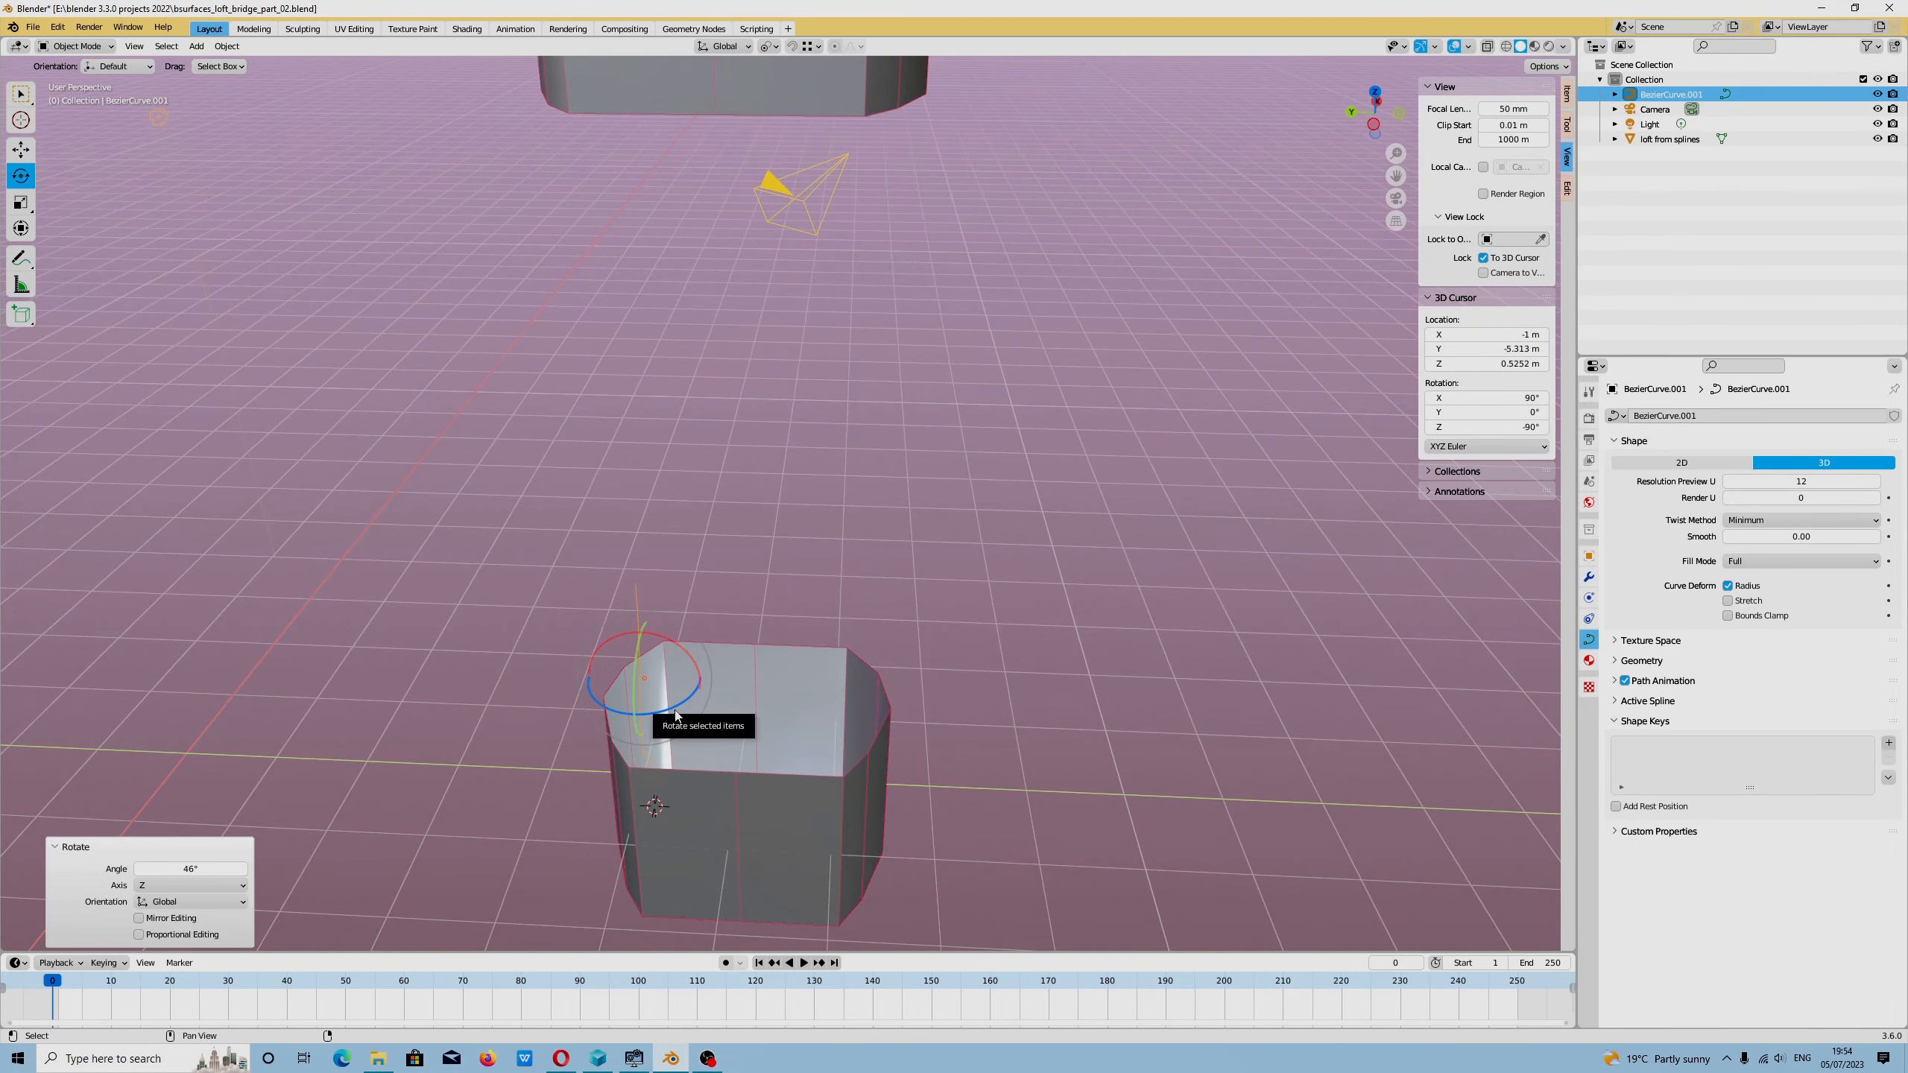
Step: Move the curve about -0.75 m in Y to the middle of the lower tube's side wall
key(w)
scroll(699, 718, down, 2)
drag(629, 721, 683, 723)
middle_drag(829, 667, 877, 611)
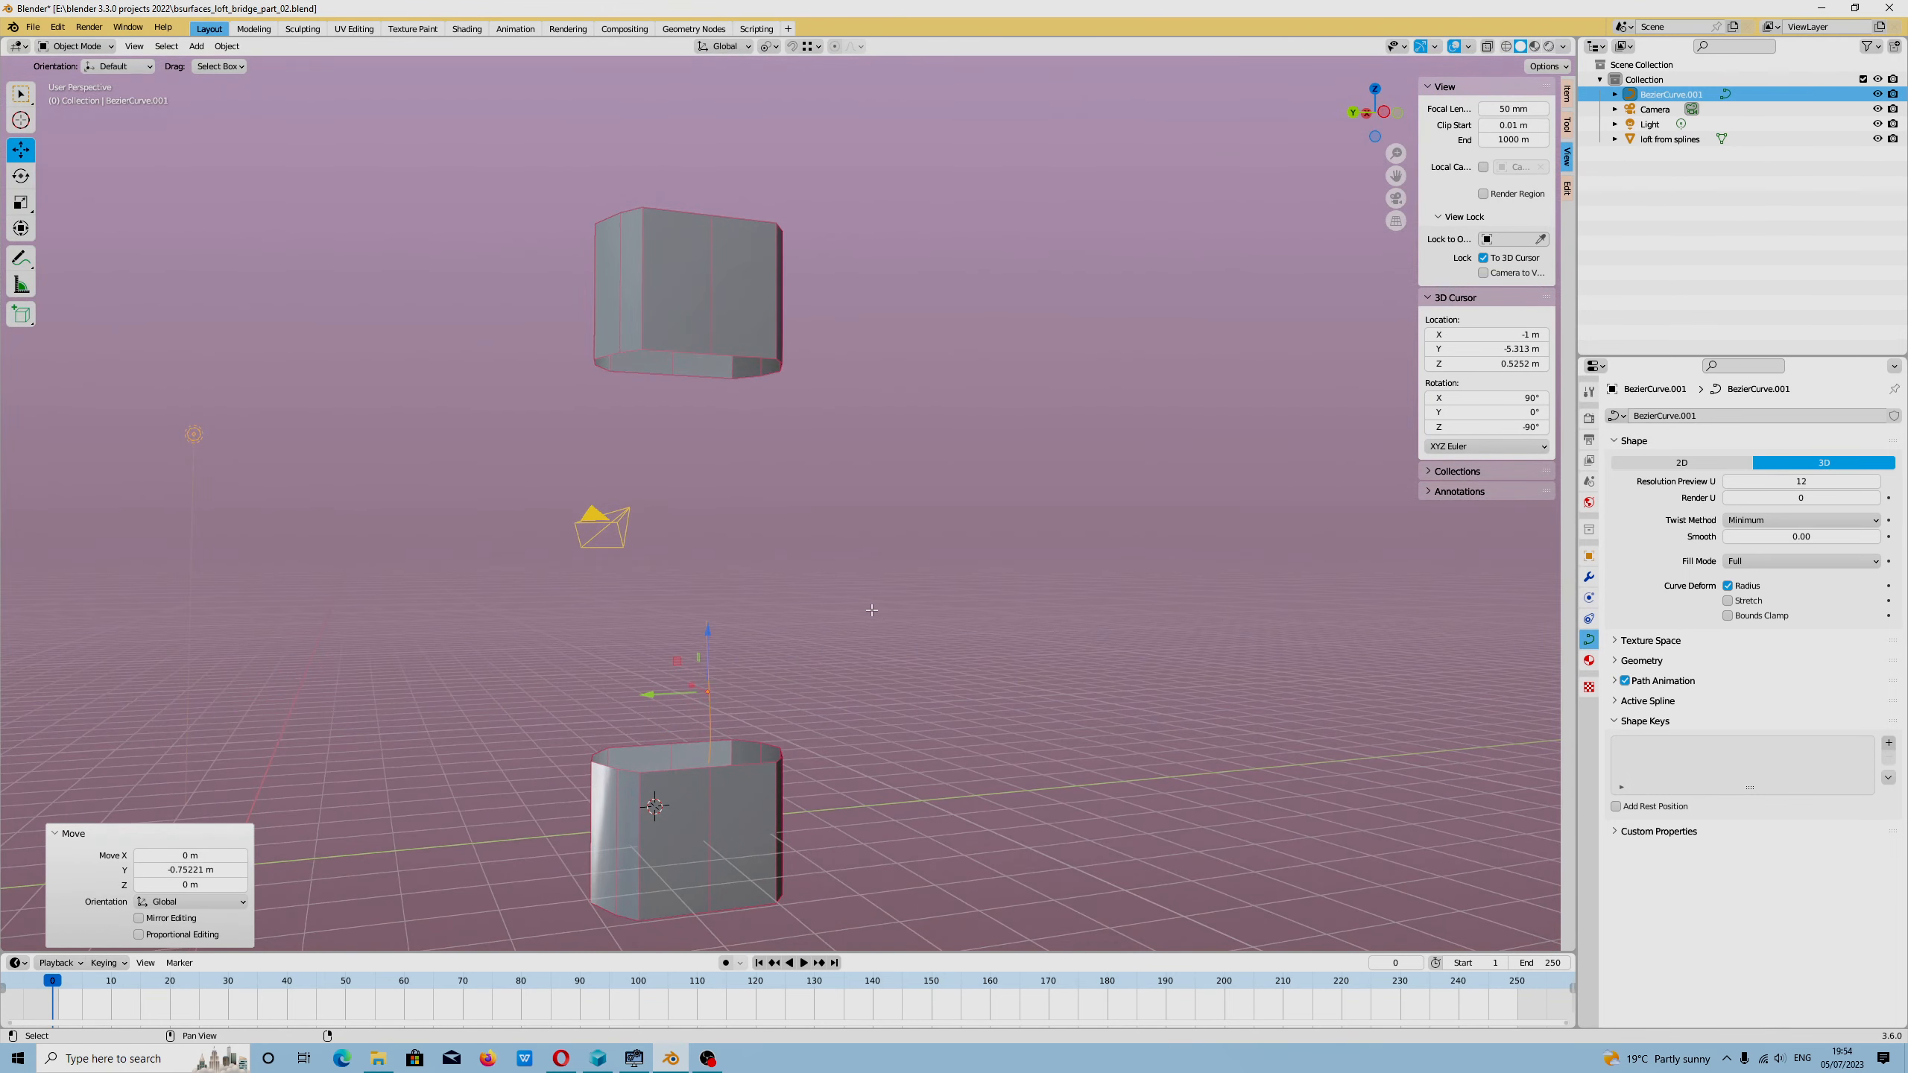
Step: Edit the curve, turn on snapping and move its upper end point to the upper tube's bottom rim
key(Tab)
click(914, 479)
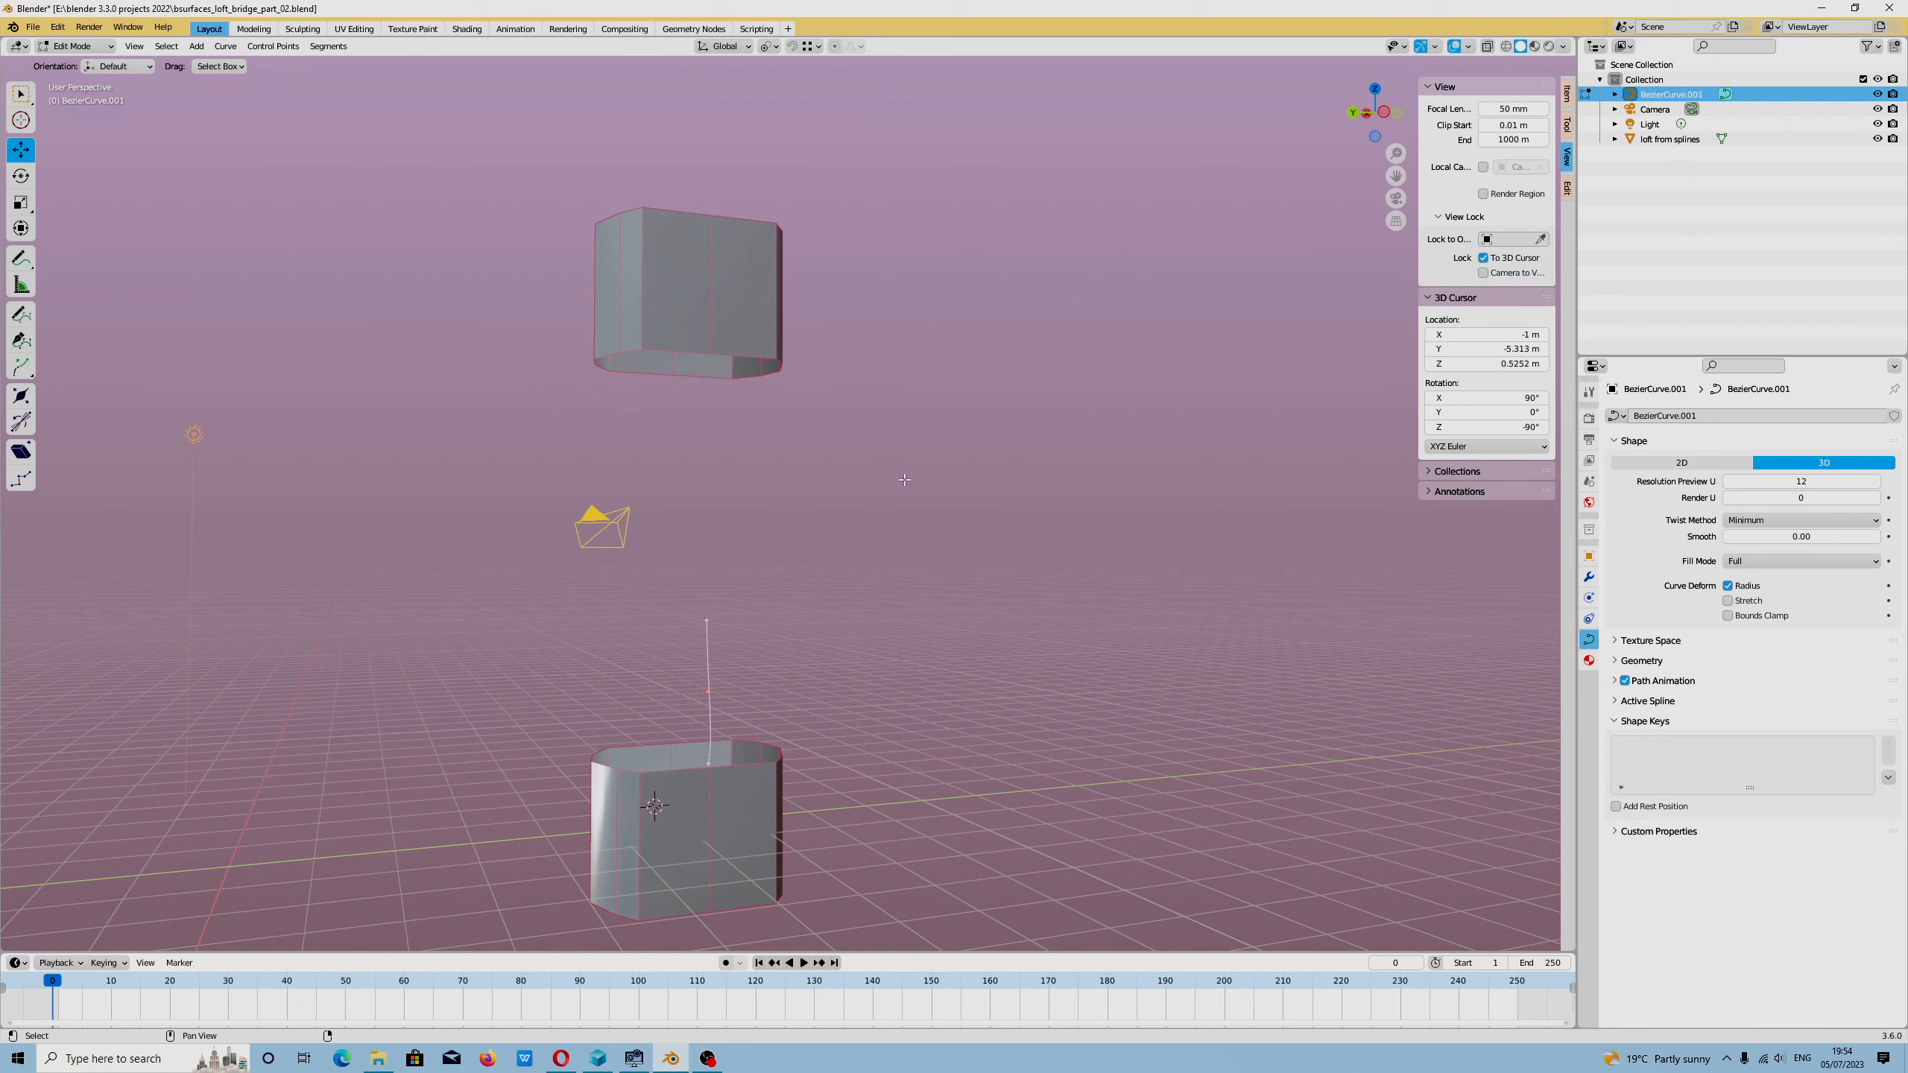
click(705, 618)
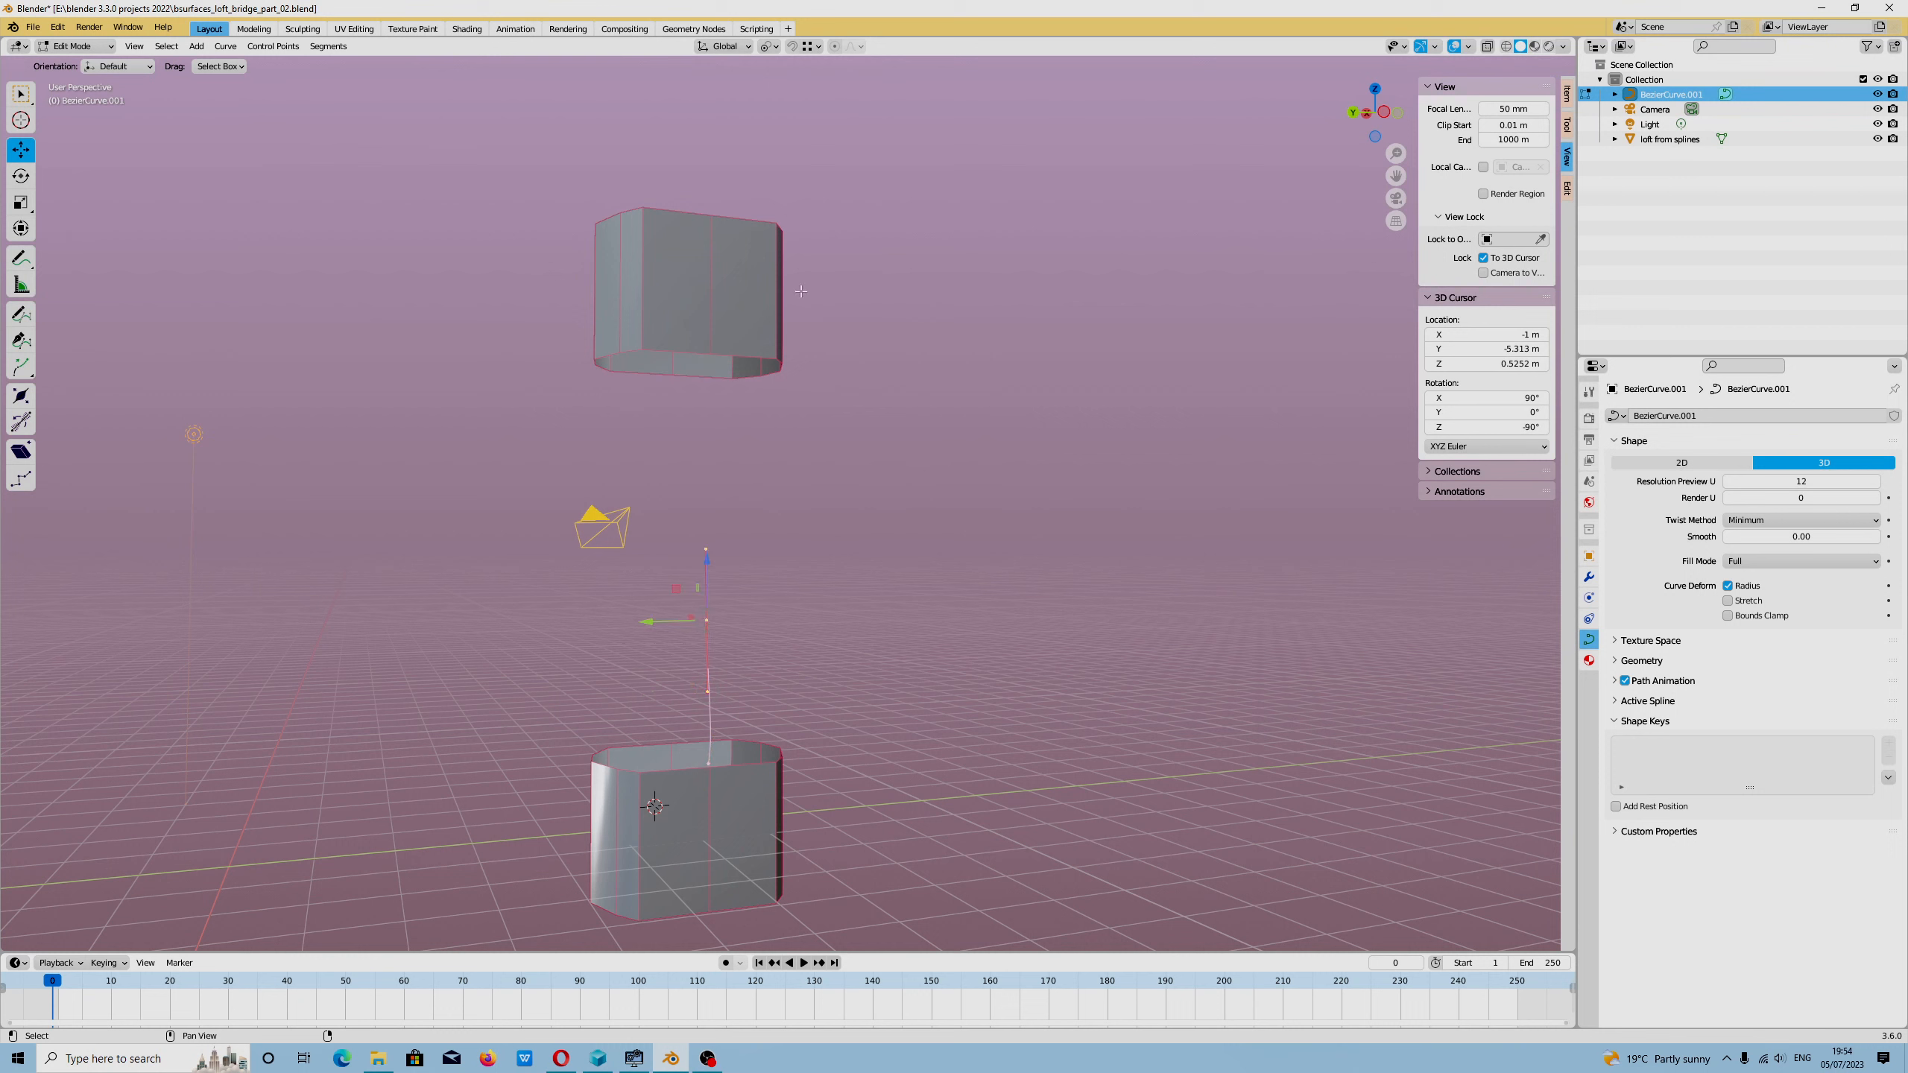
click(791, 47)
click(813, 47)
drag(719, 616, 725, 359)
Step: Snap the curve's lower end point to the lower tube's top rim and turn snapping off
click(712, 758)
drag(720, 763, 718, 767)
middle_drag(718, 768, 850, 555)
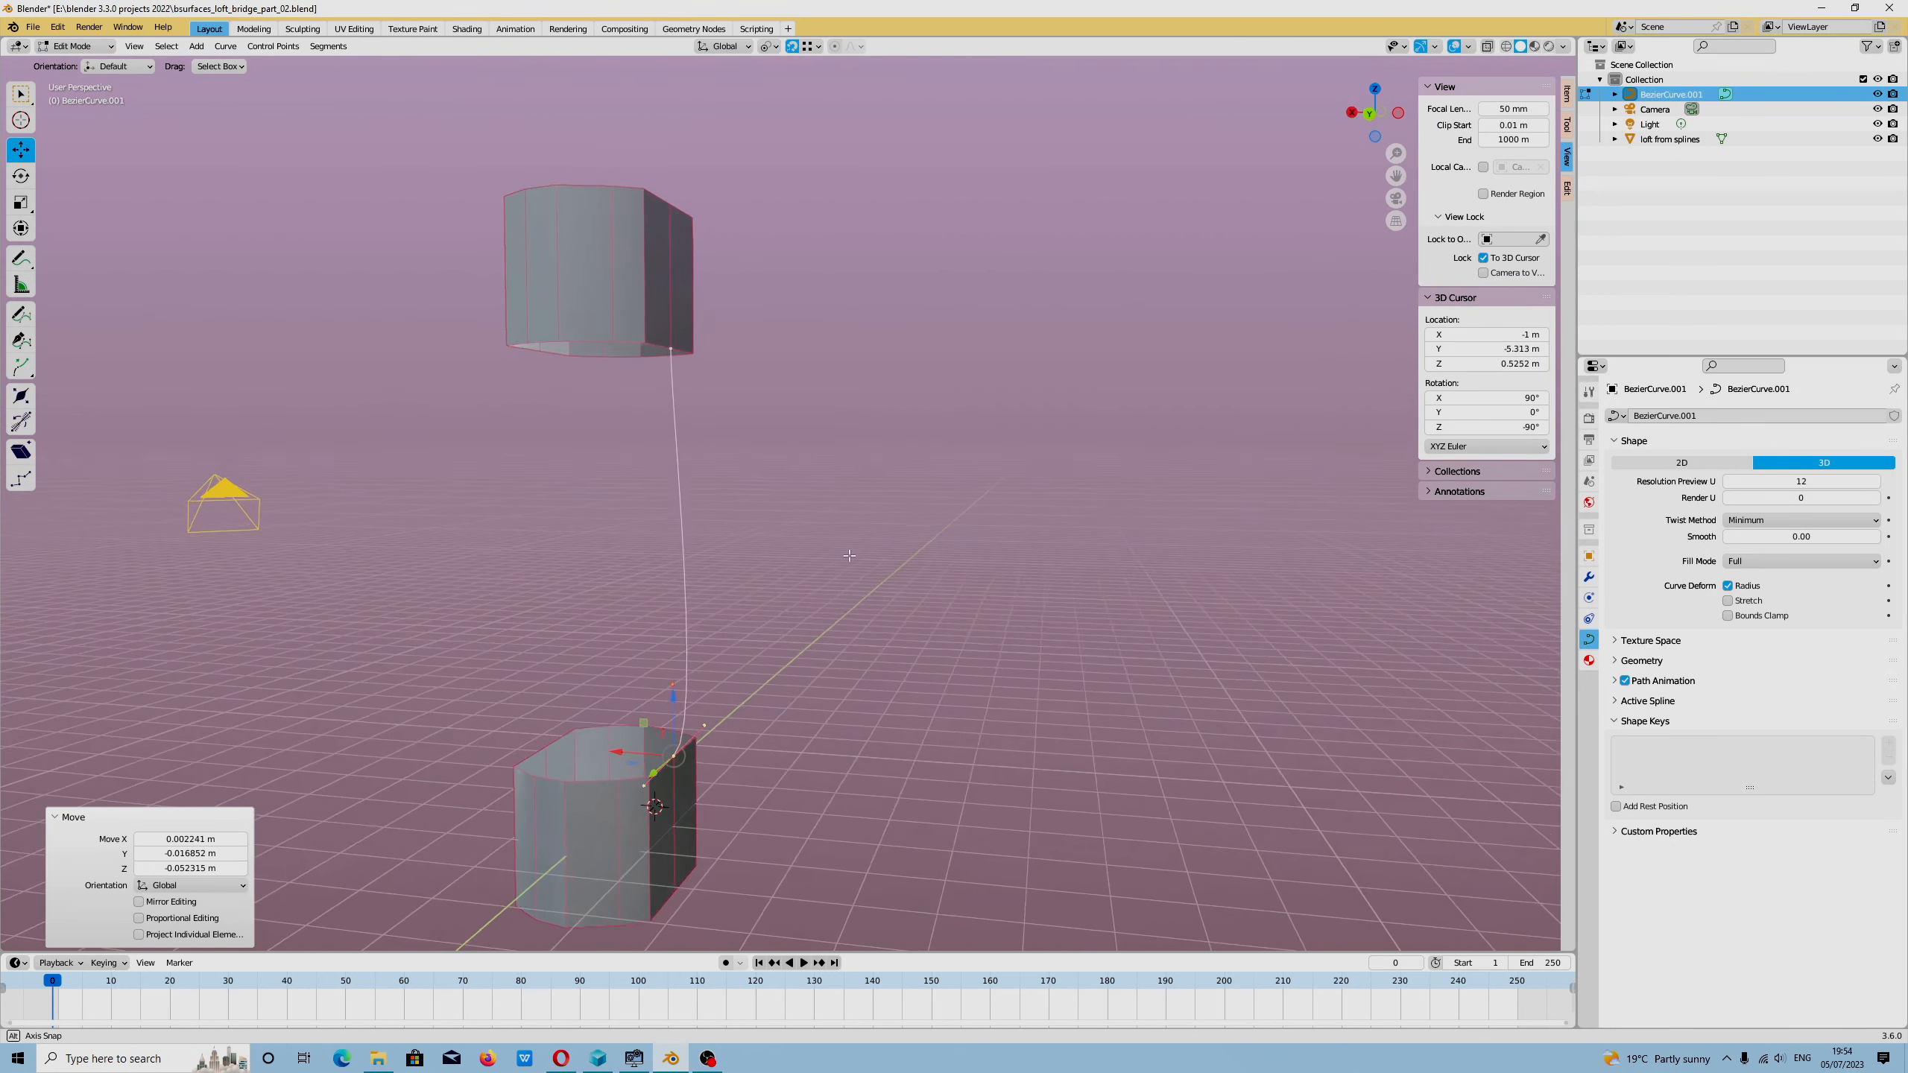
click(718, 718)
click(792, 46)
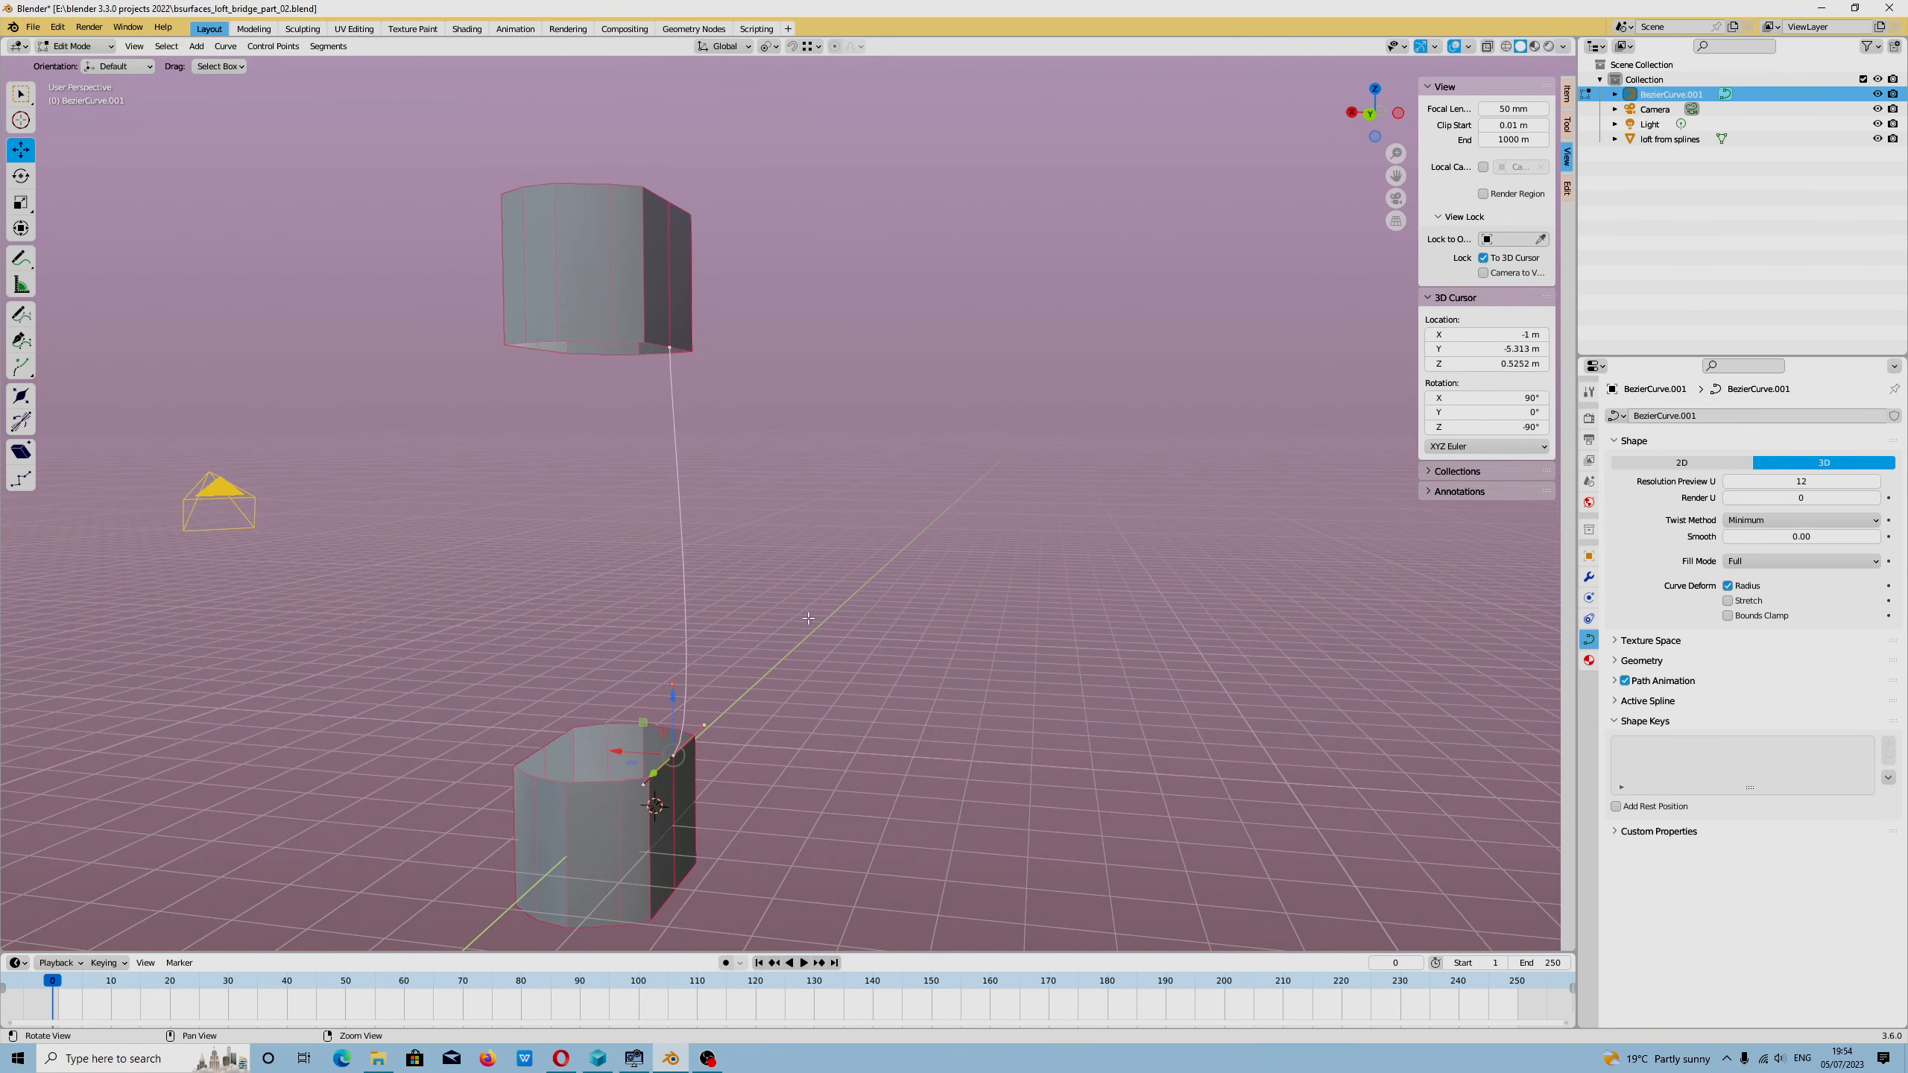
Step: Subdivide the whole curve between the two tubes with 2 cuts
middle_drag(722, 361, 682, 388)
click(682, 388)
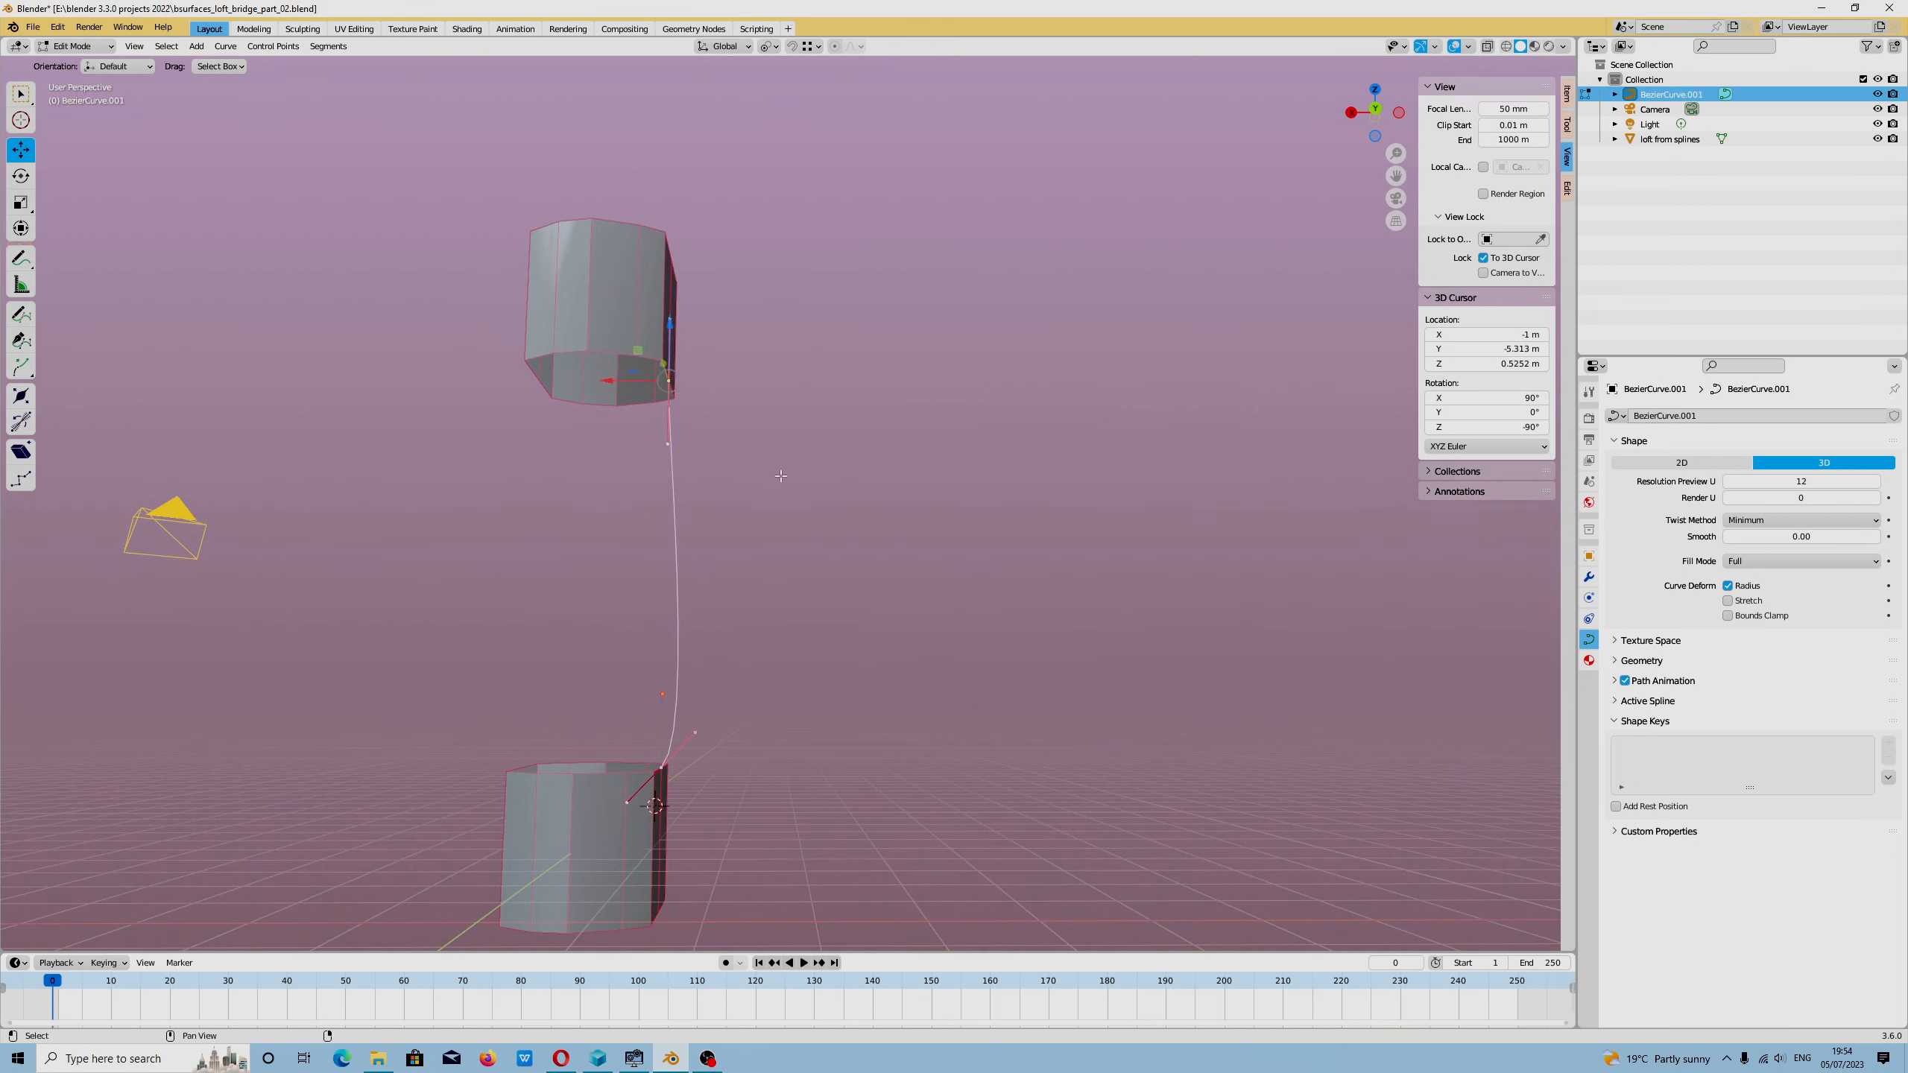
click(328, 46)
click(346, 67)
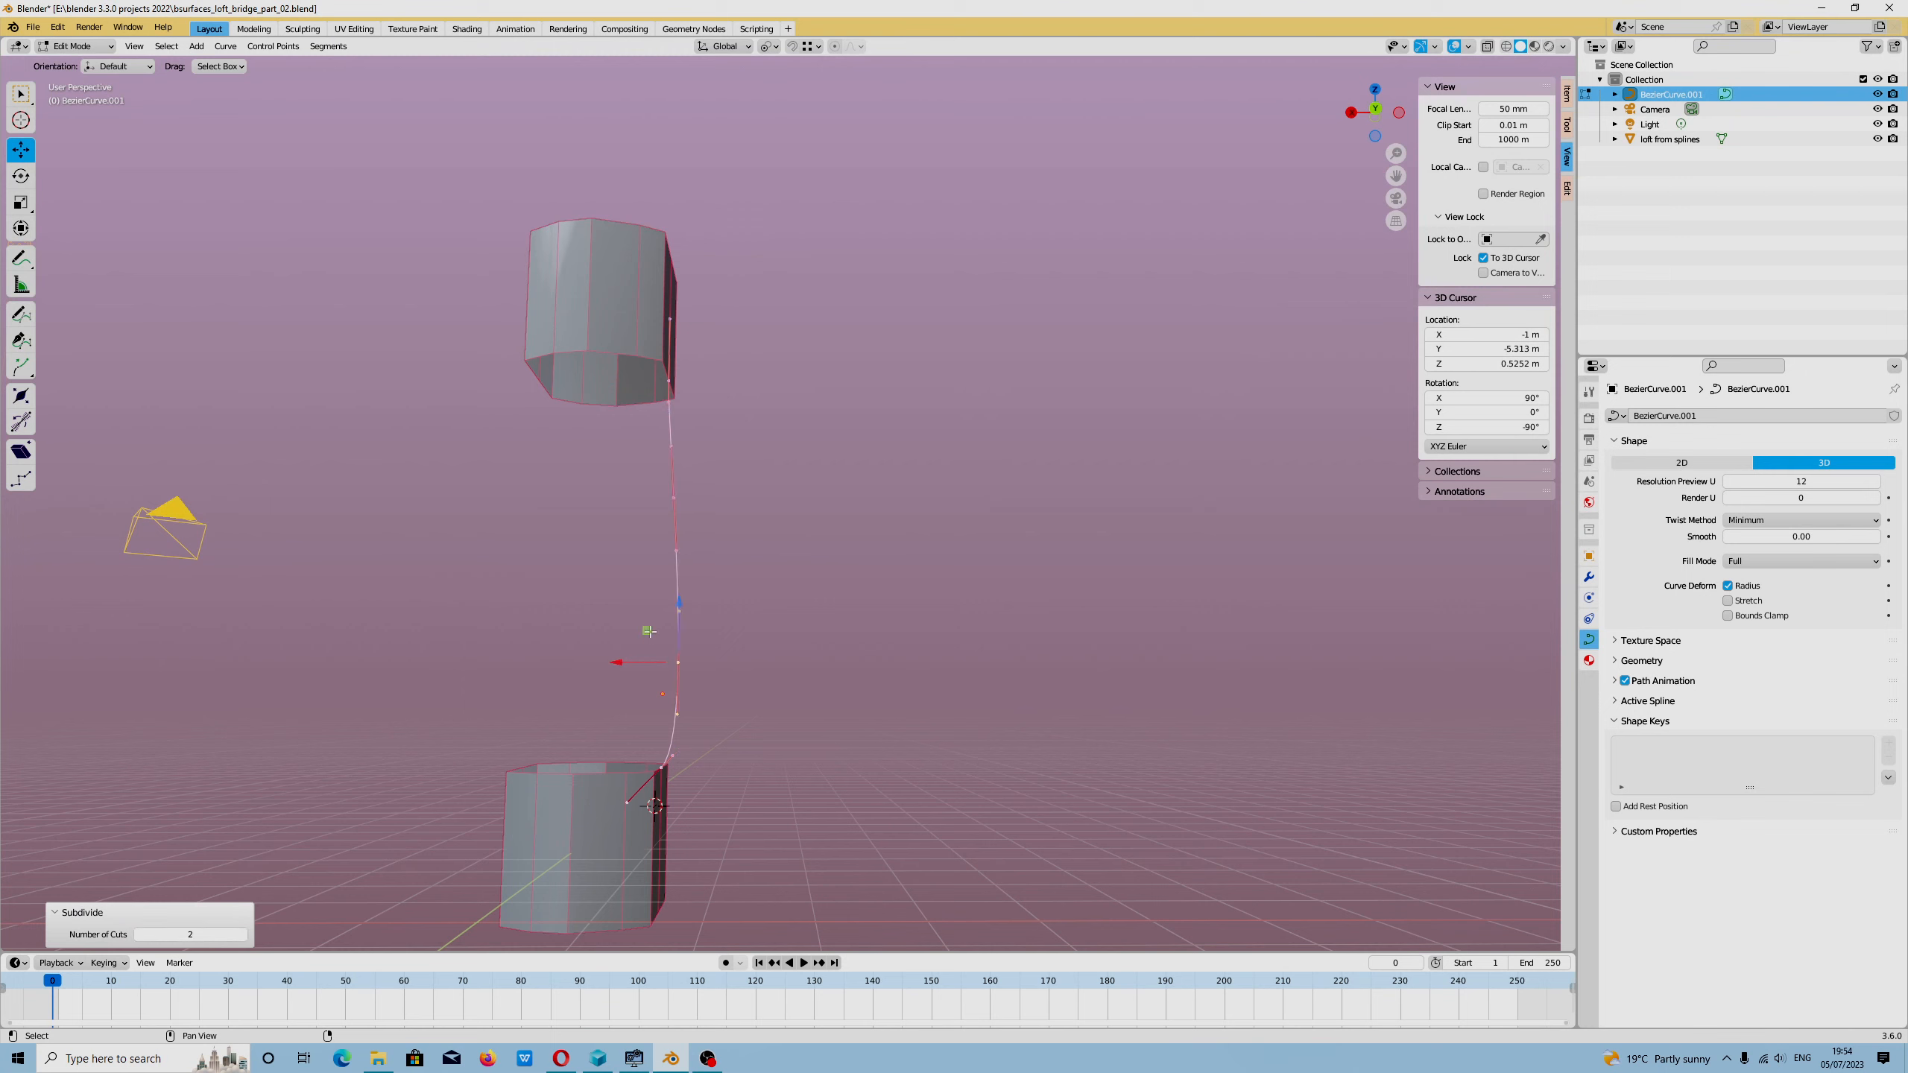
Step: Move the lower handle of the upper inner control point about -2.5 m in X and set Resolution Preview U to 6
click(732, 553)
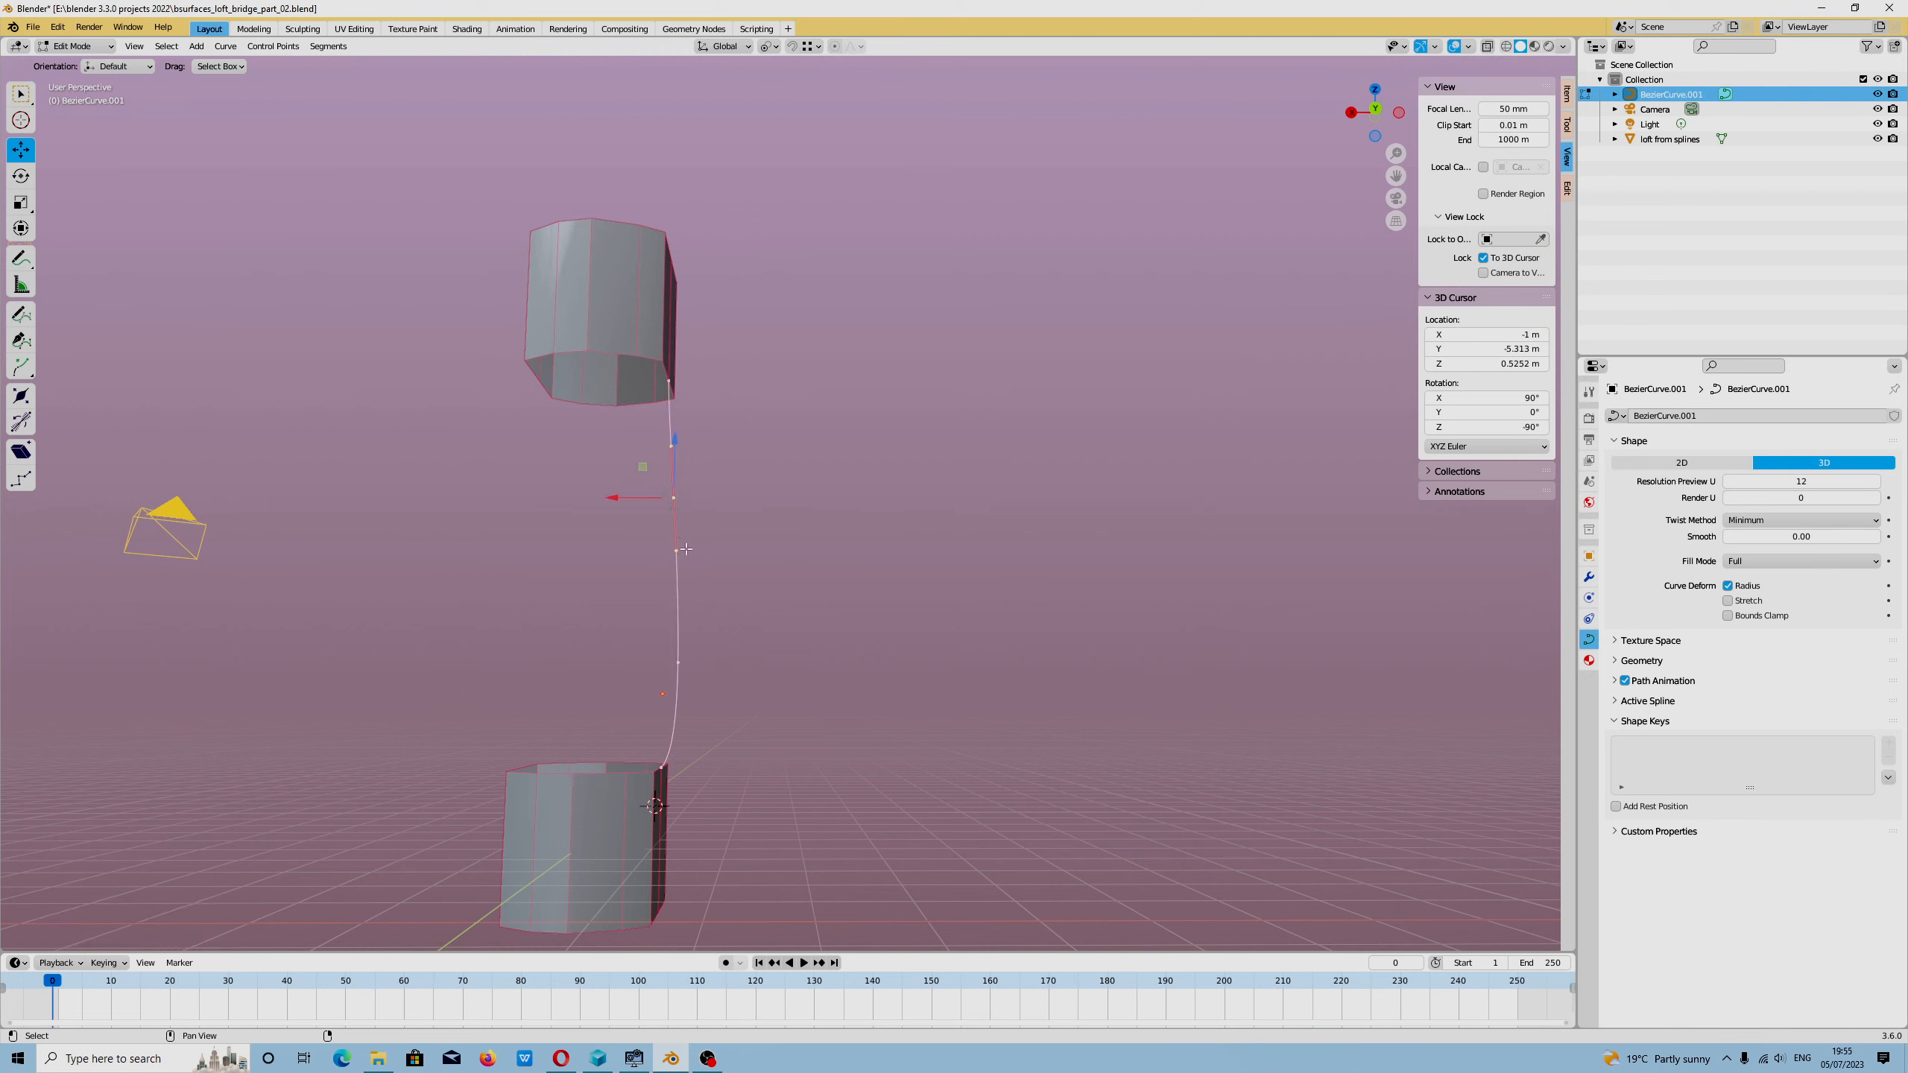
drag(641, 508, 796, 505)
drag(1801, 481, 1766, 481)
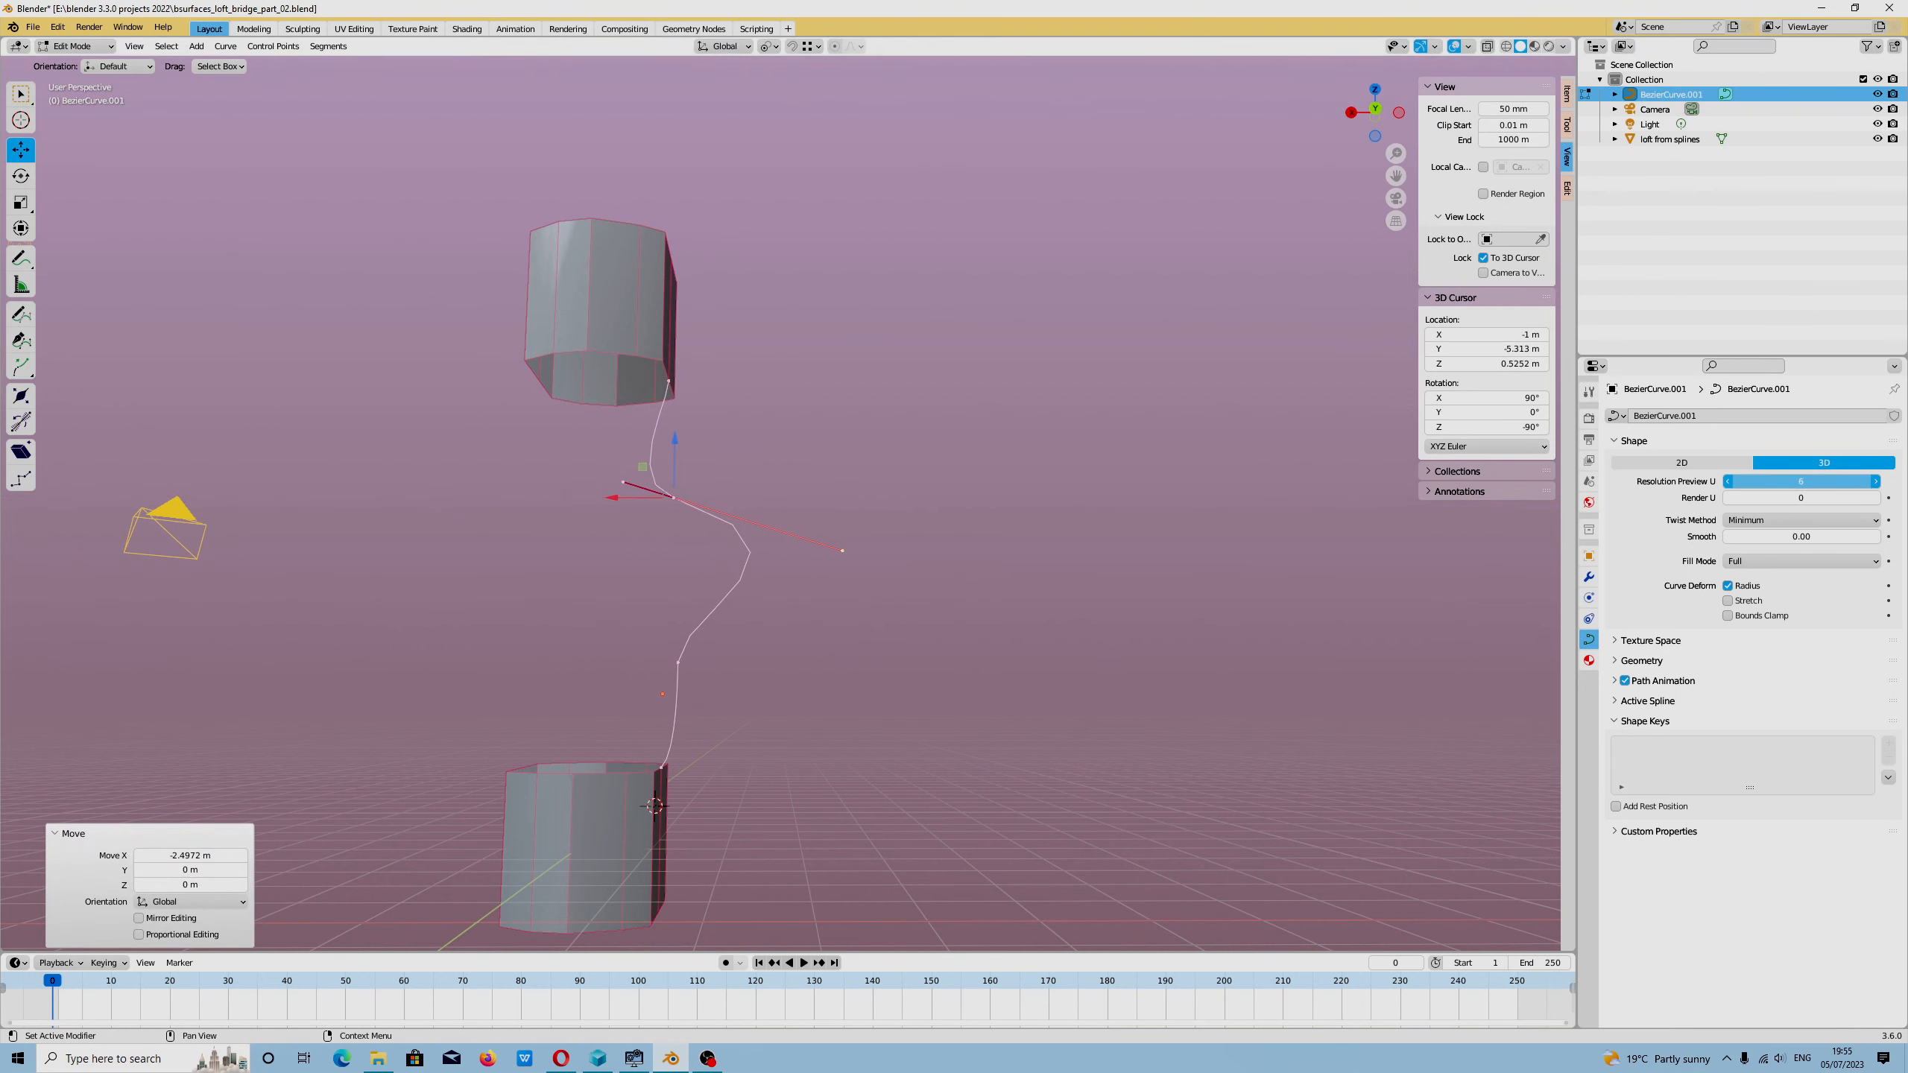
middle_drag(1112, 412, 884, 448)
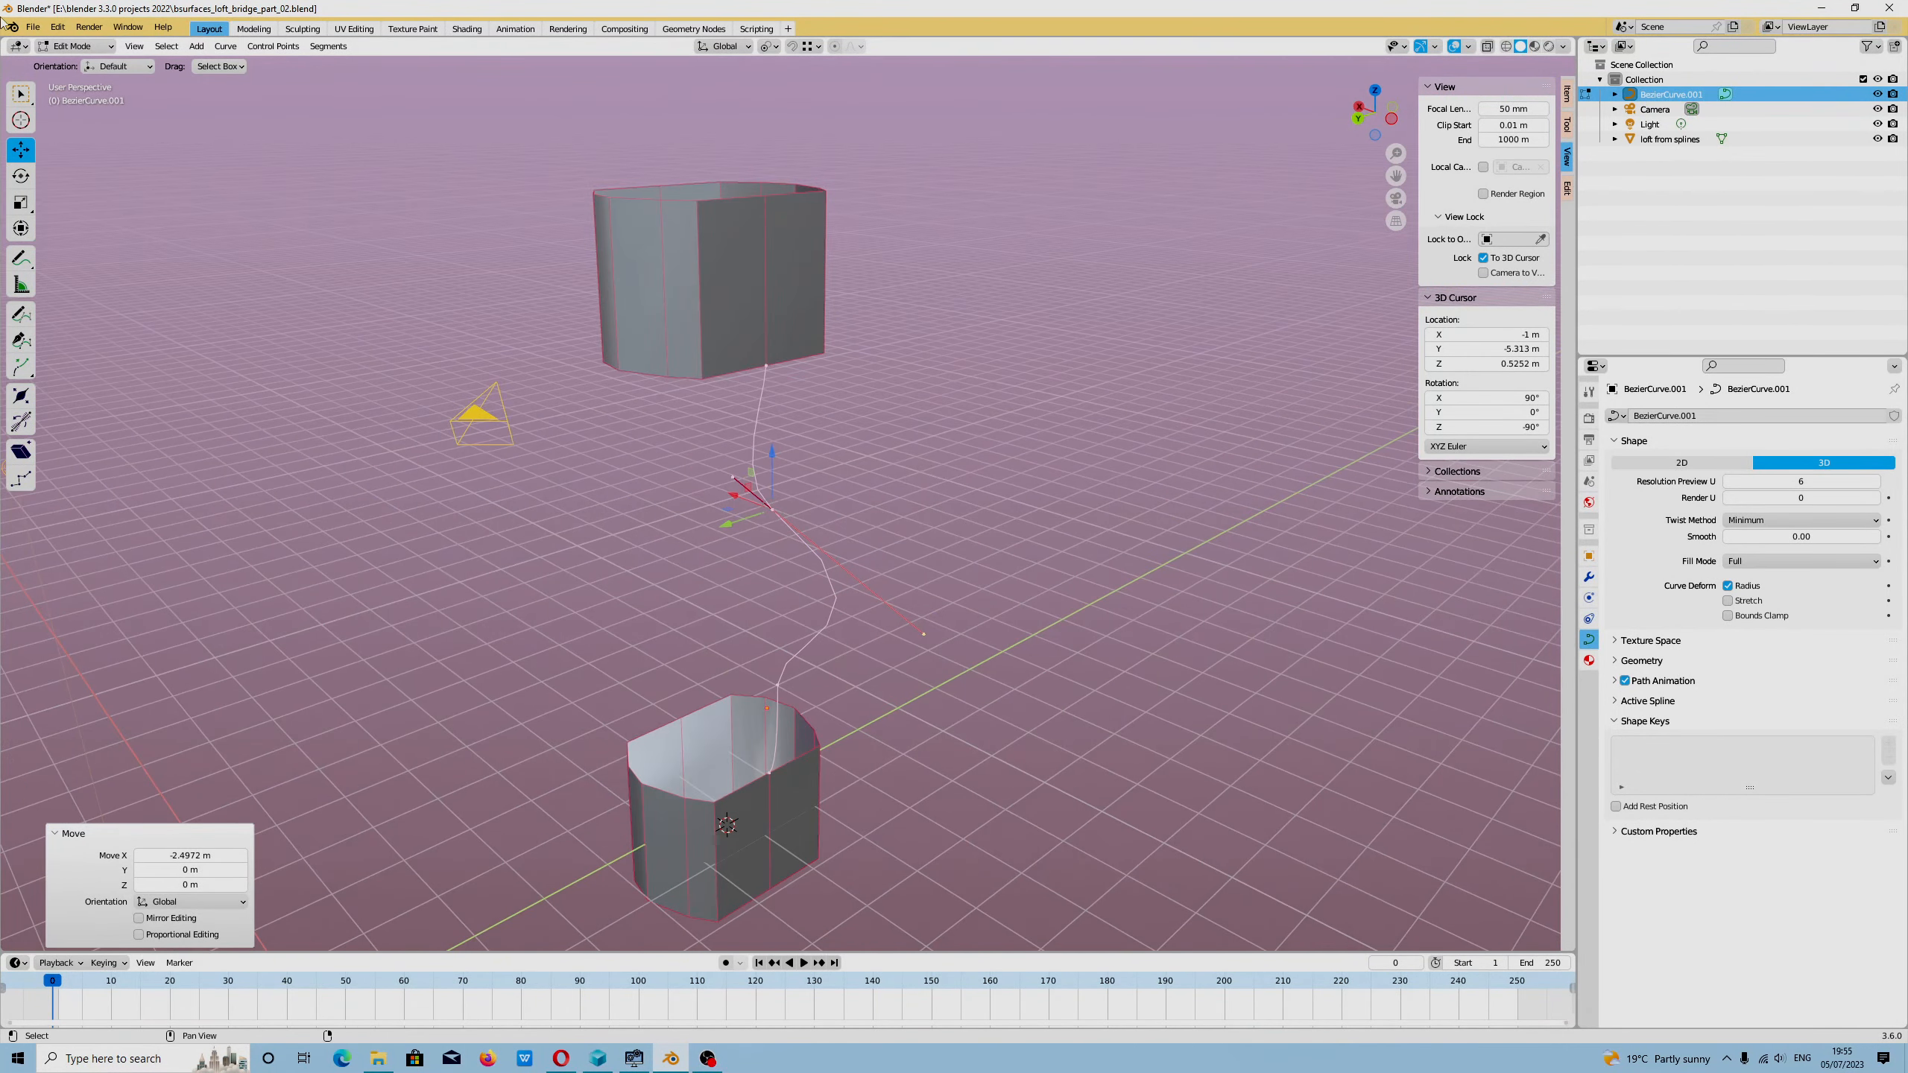
Step: Save the file bsurfaces_loft_bridge_part_02.blend and revert to the saved version
click(33, 27)
click(54, 125)
click(34, 29)
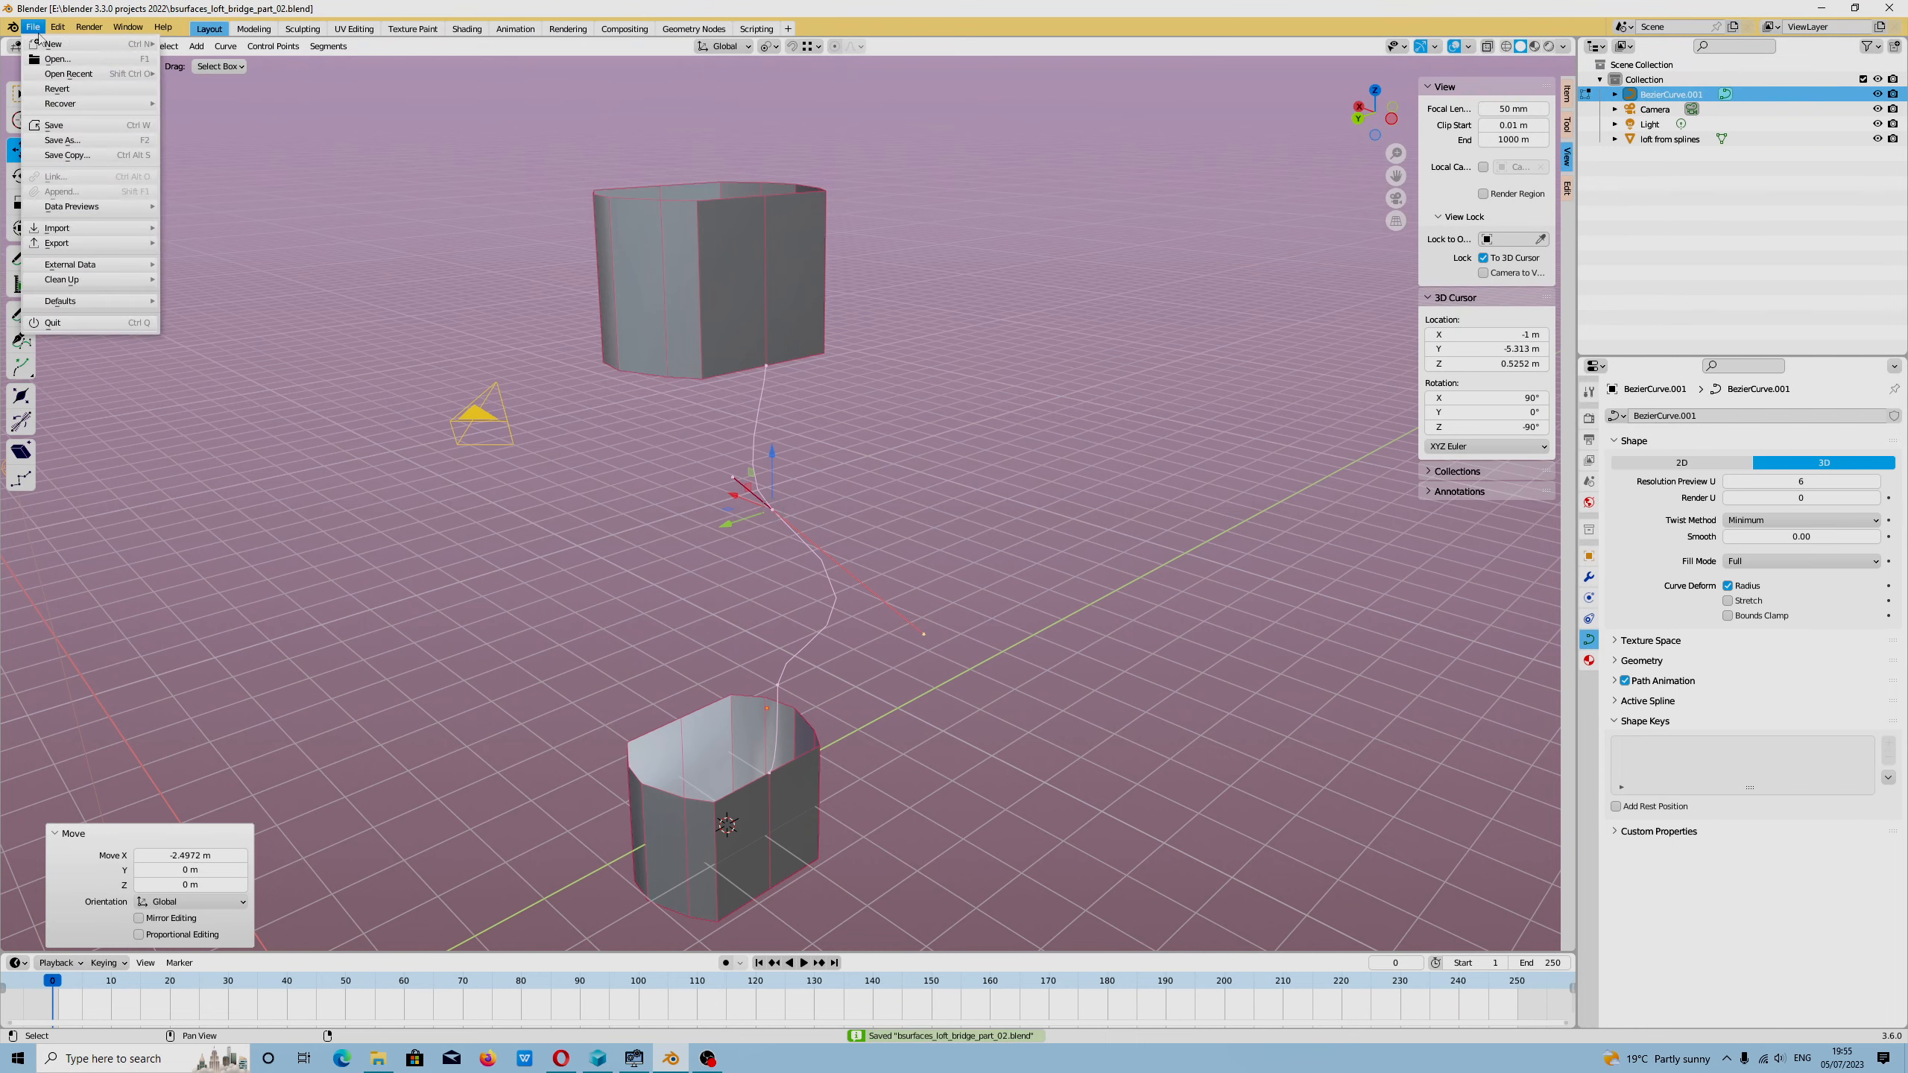
click(63, 90)
click(64, 94)
Step: Select the whole guide curve and duplicate it 1 m in Y, snapped to the neighbouring rim vertex
shift+middle_drag(890, 458, 796, 466)
click(719, 734)
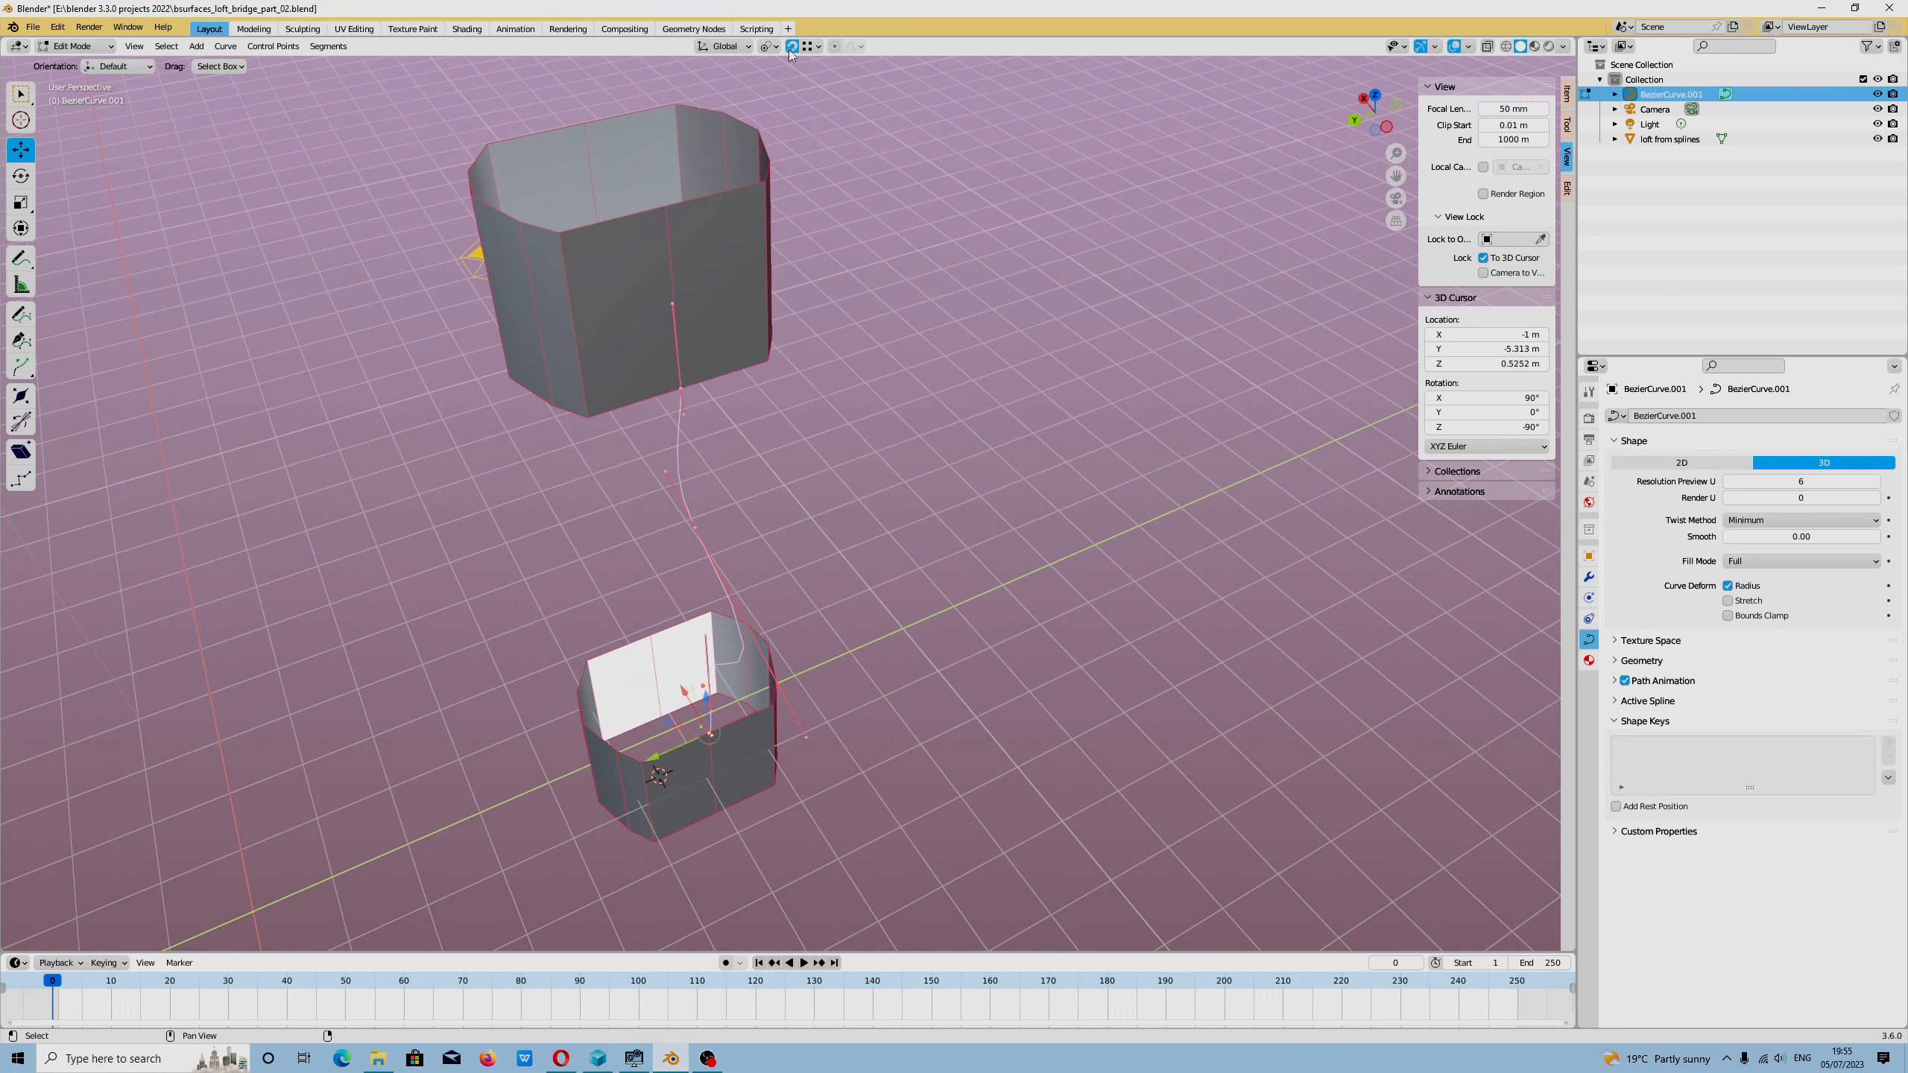
key(shift+d)
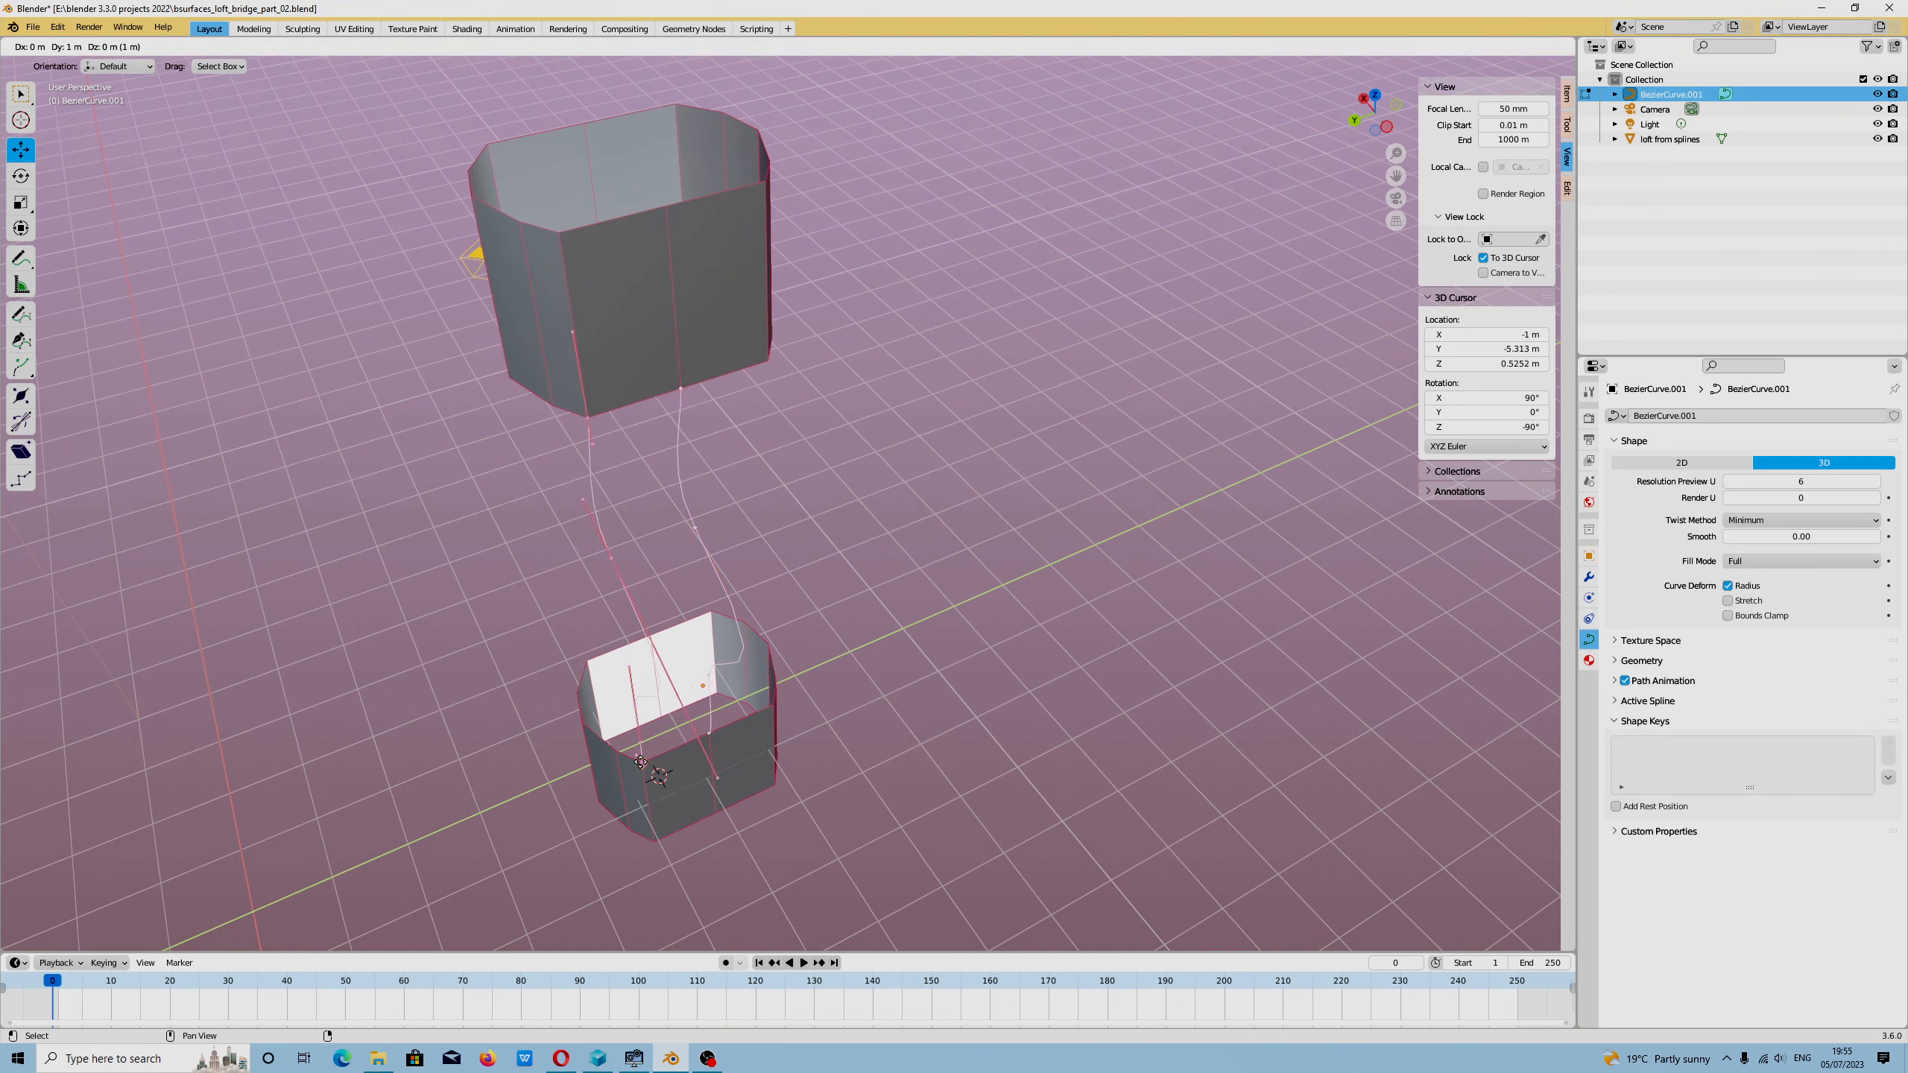
click(641, 763)
Step: Rotate the first curve copy about -32.8° around the Z axis
middle_drag(720, 654, 748, 466)
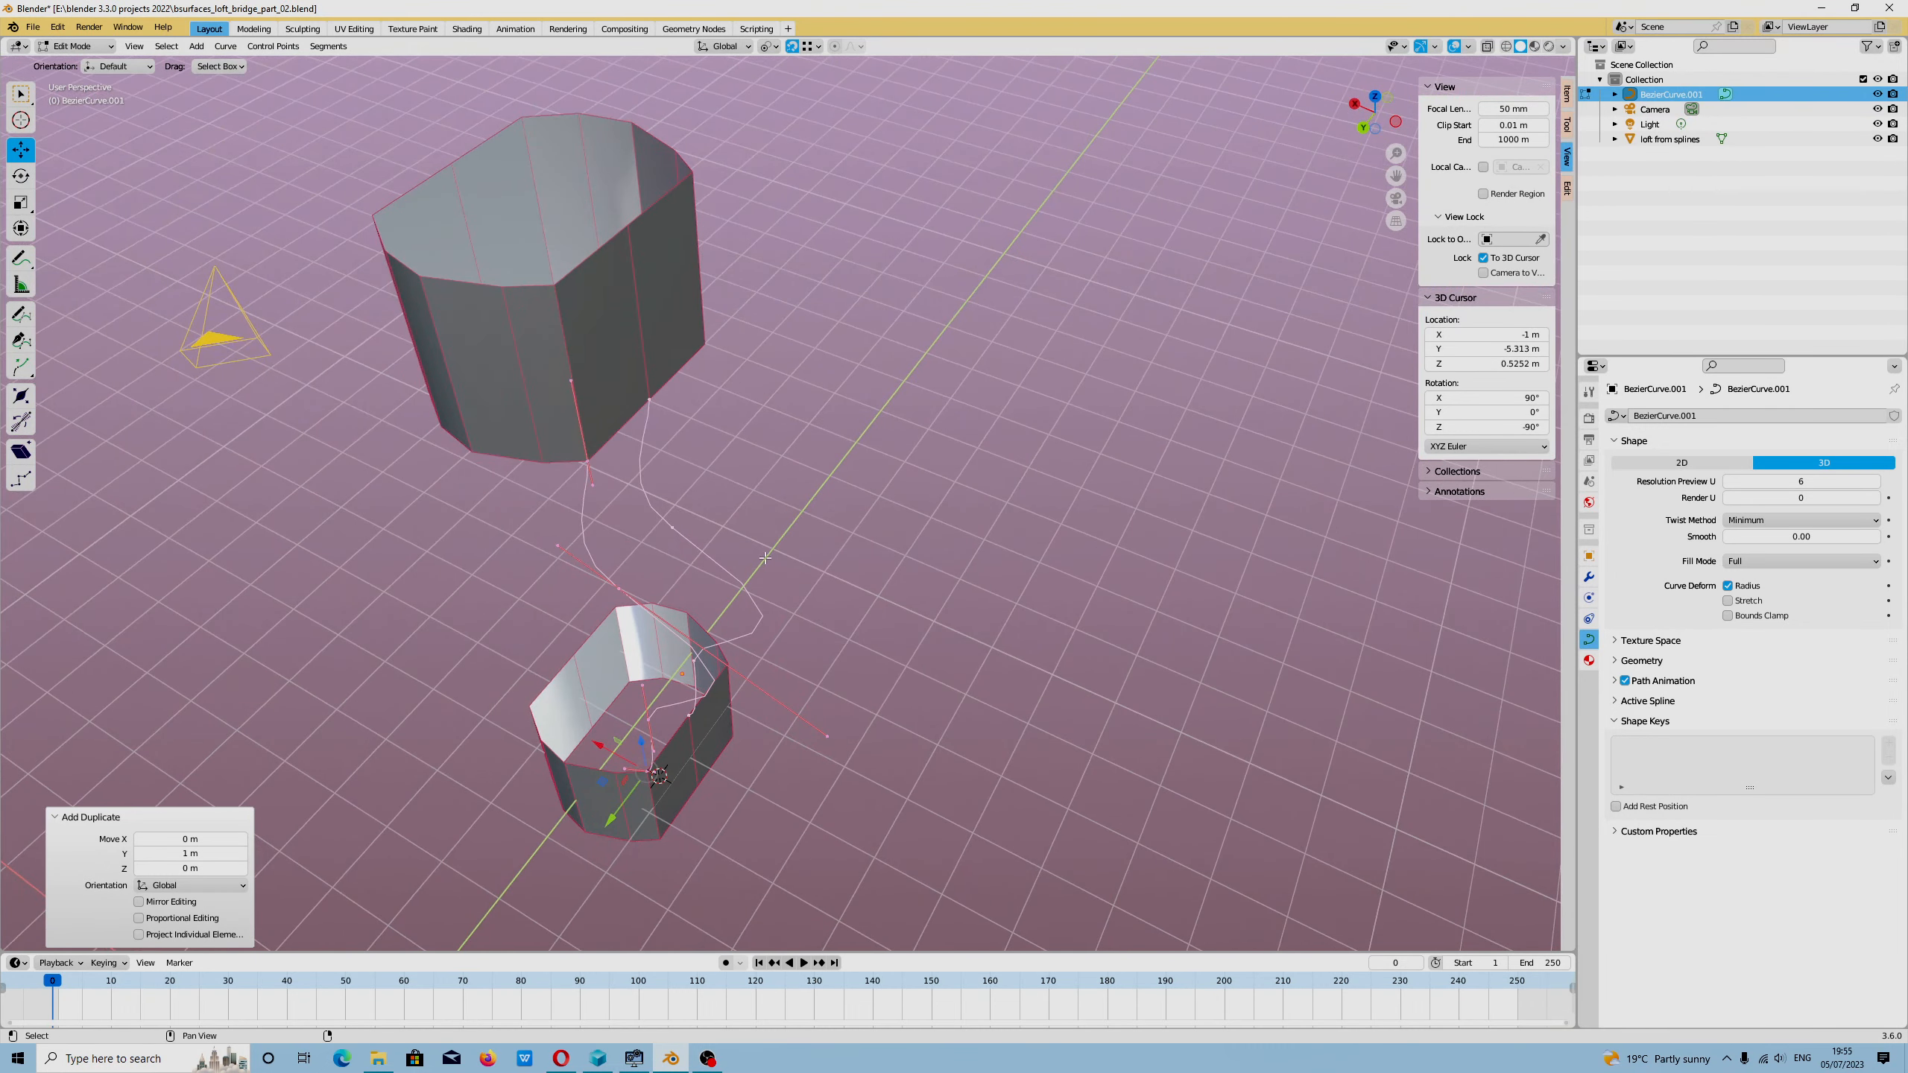
key(shift+space)
key(r)
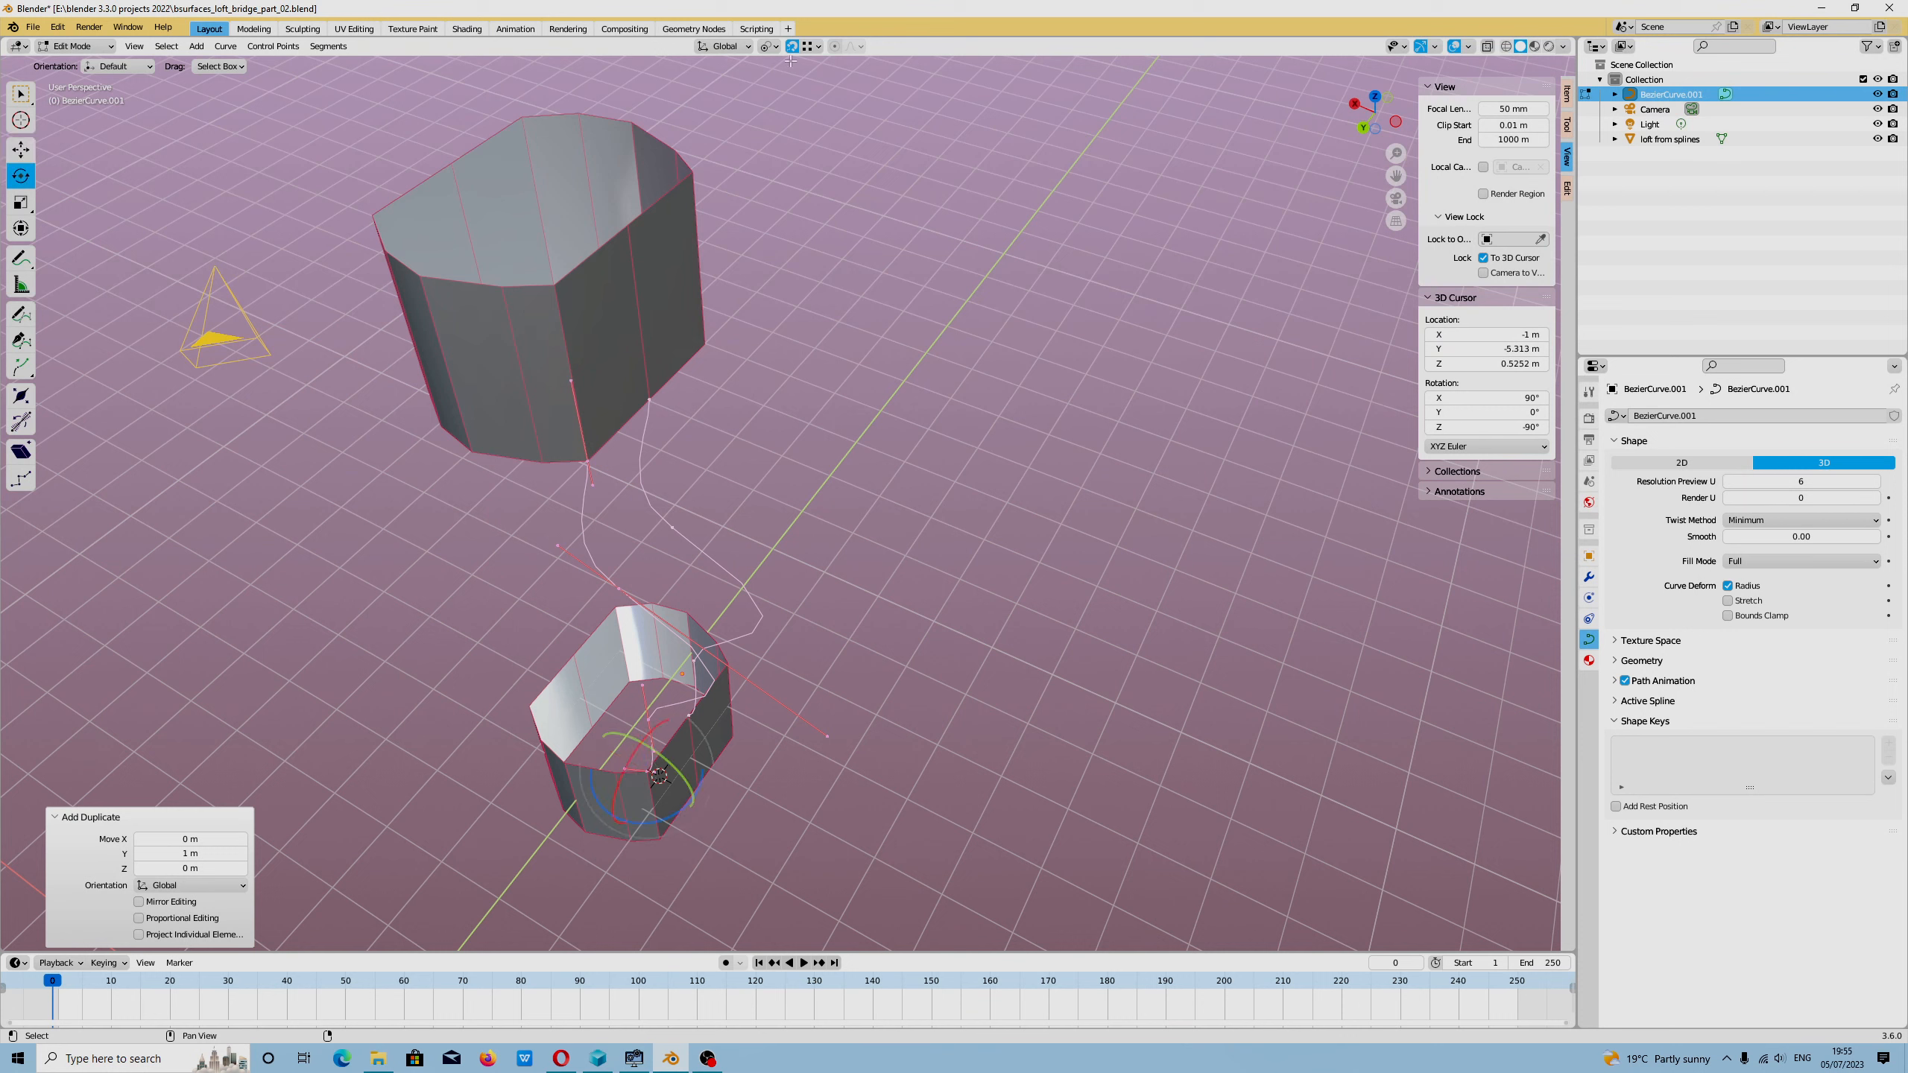
drag(639, 821, 598, 828)
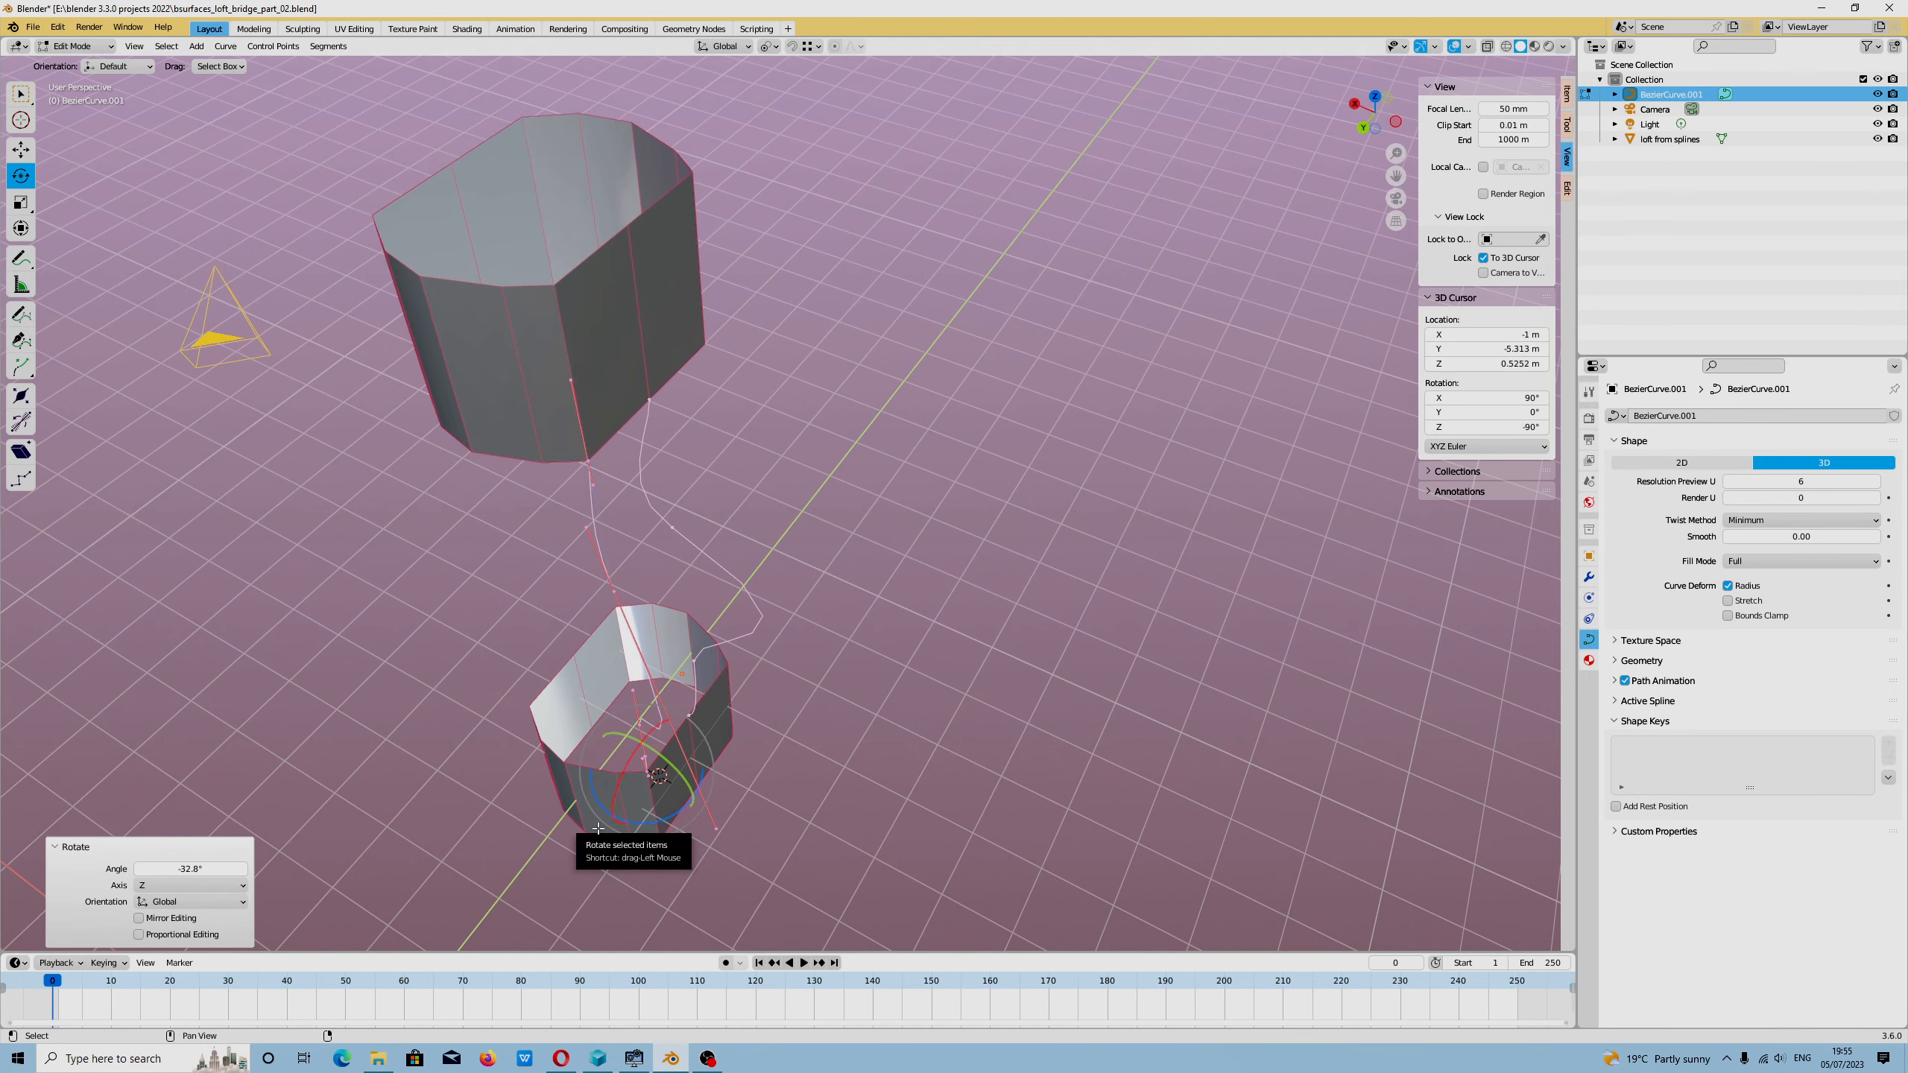
Step: Duplicate the rotated curve to the next rim vertex, about 0.35 m in X and 0.23 m in Y
key(shift+space)
key(g)
middle_drag(808, 489, 703, 705)
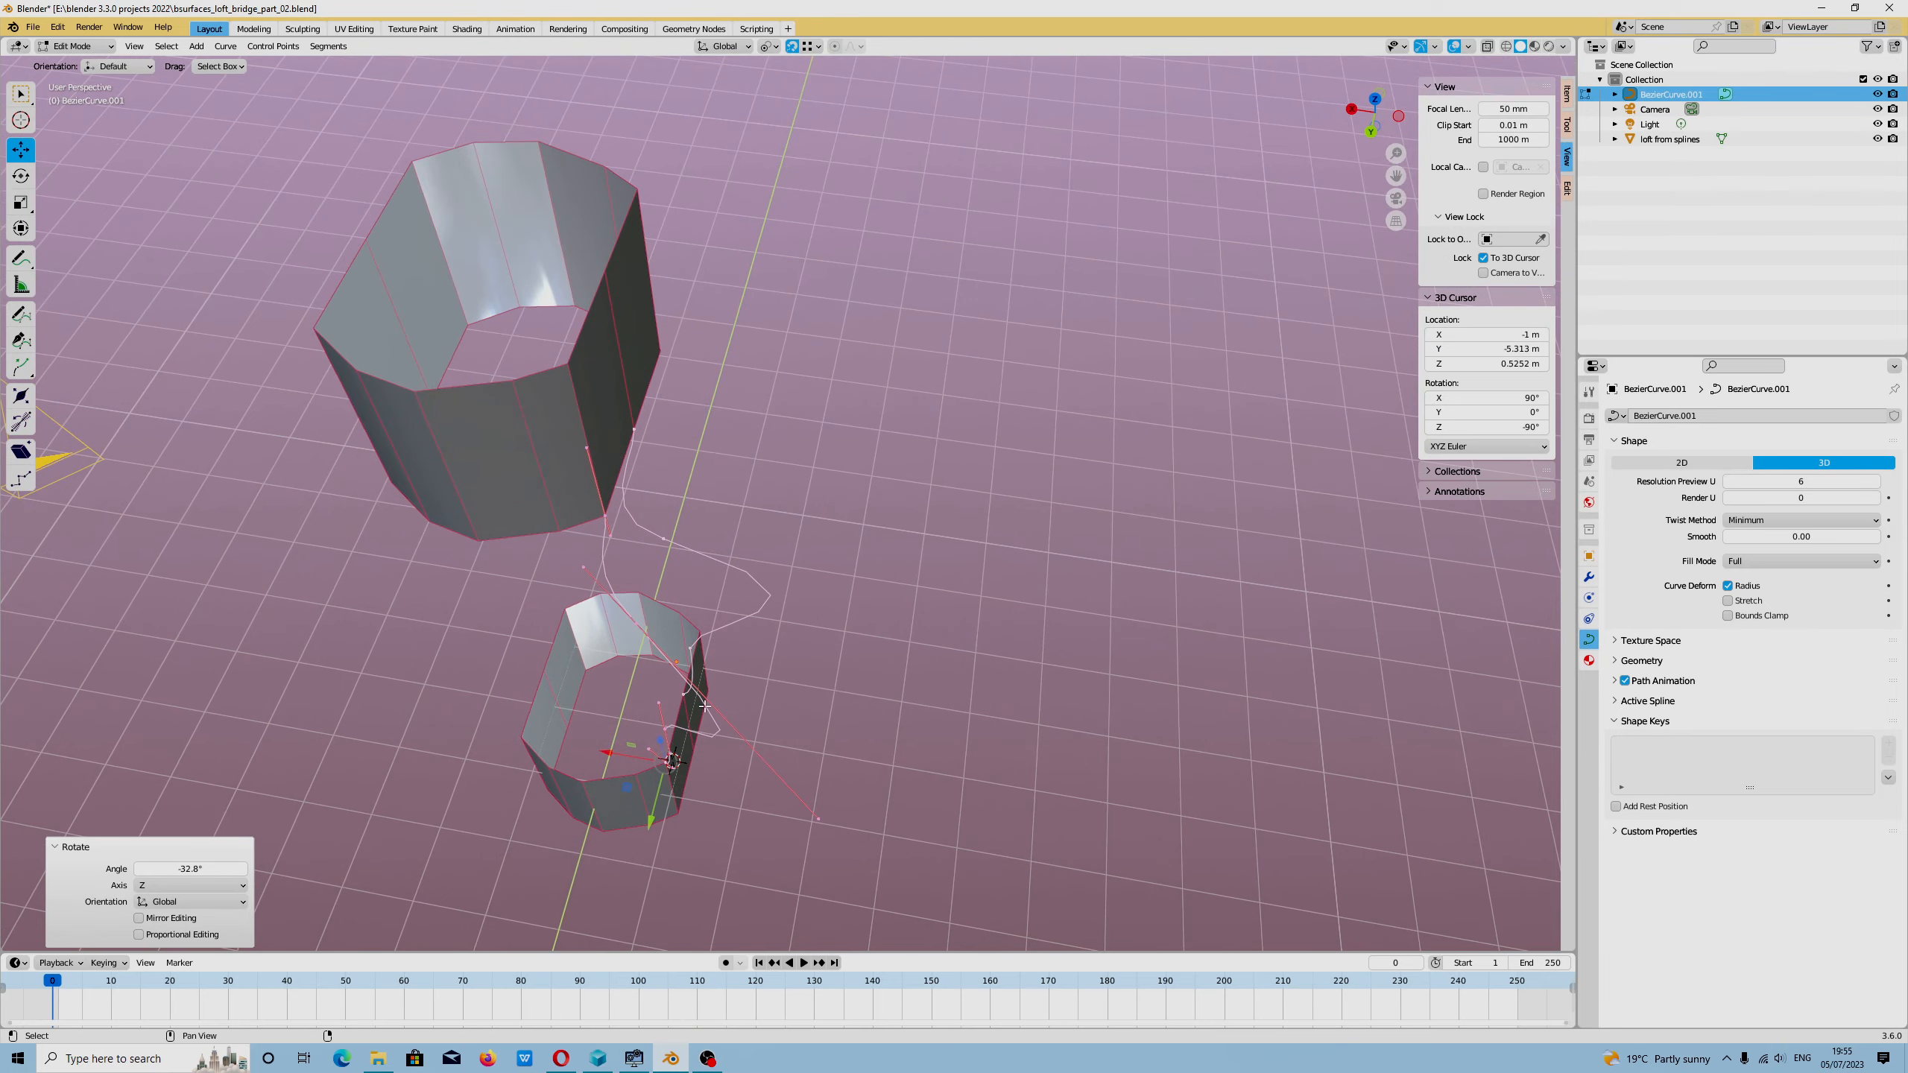
key(shift+d)
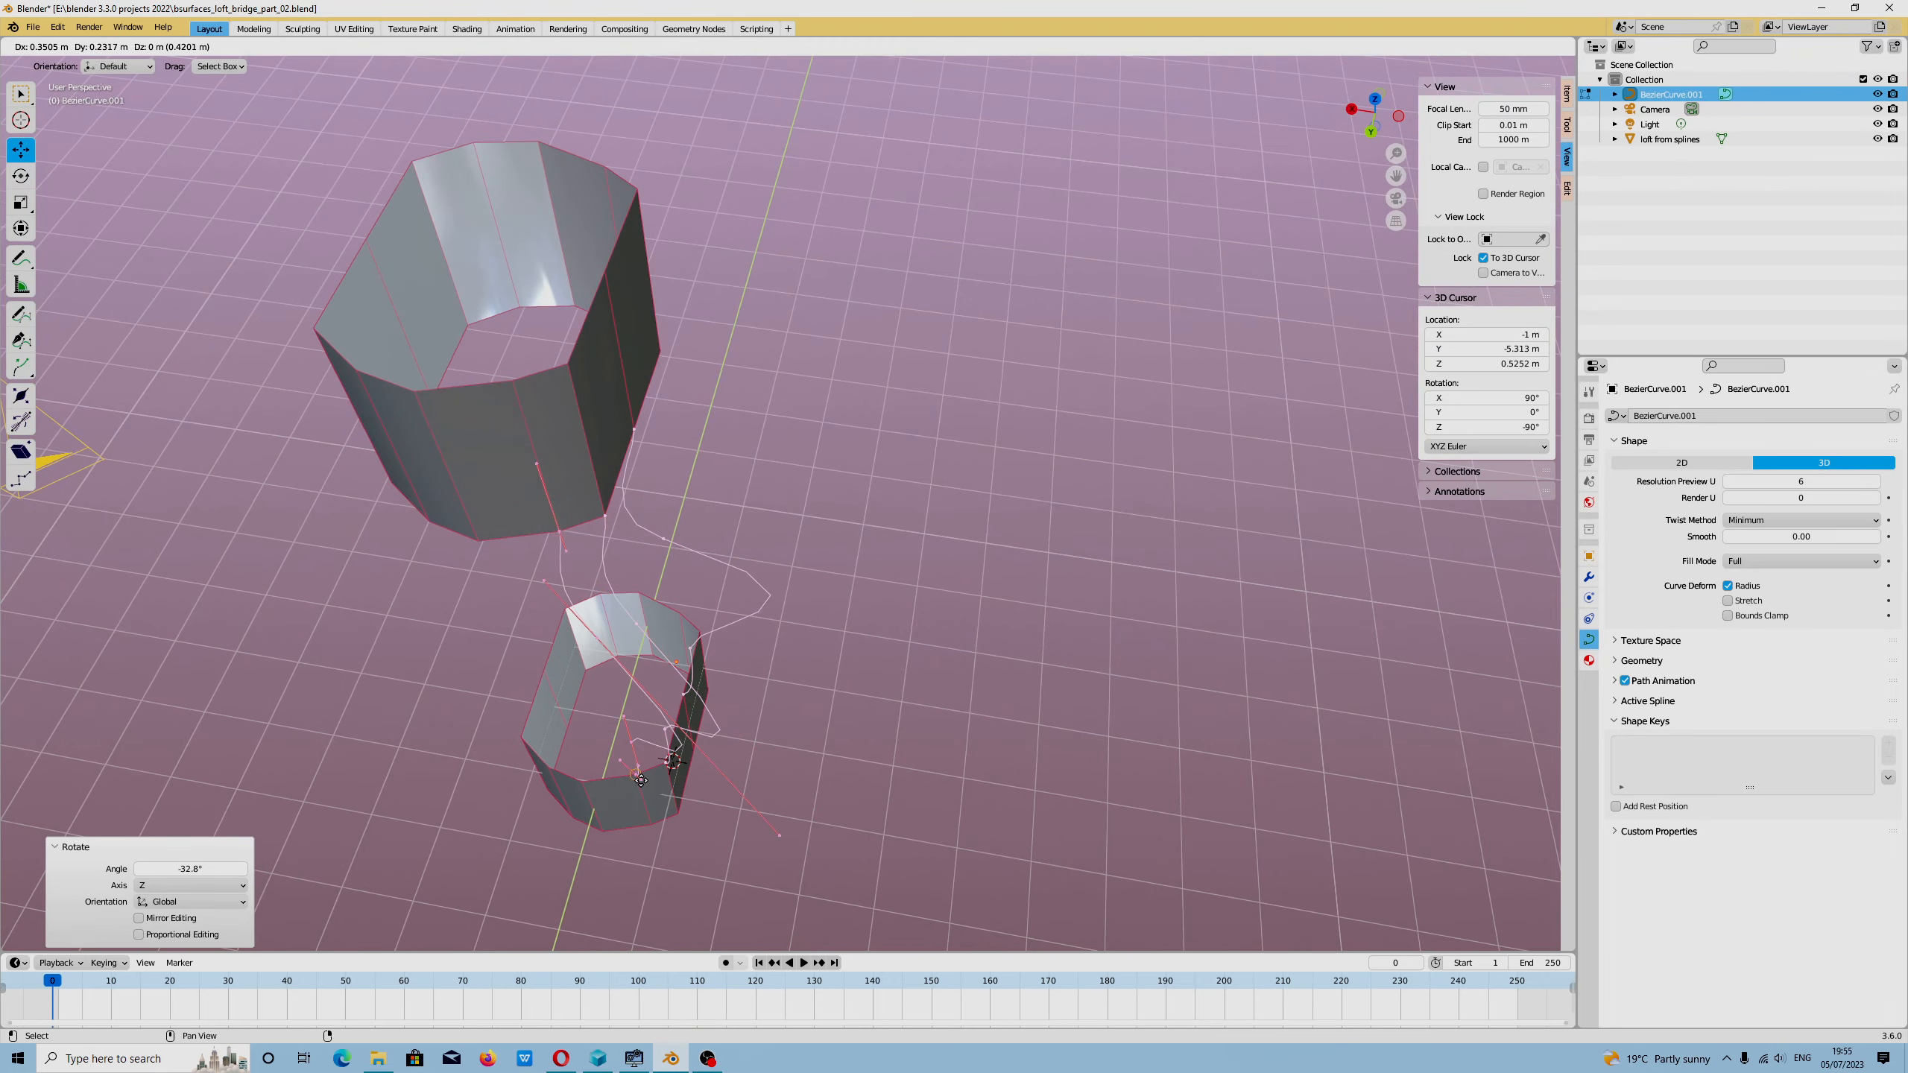
click(756, 698)
mouse_move(755, 698)
middle_down()
mouse_move(799, 690)
mouse_move(768, 703)
mouse_move(789, 713)
middle_up()
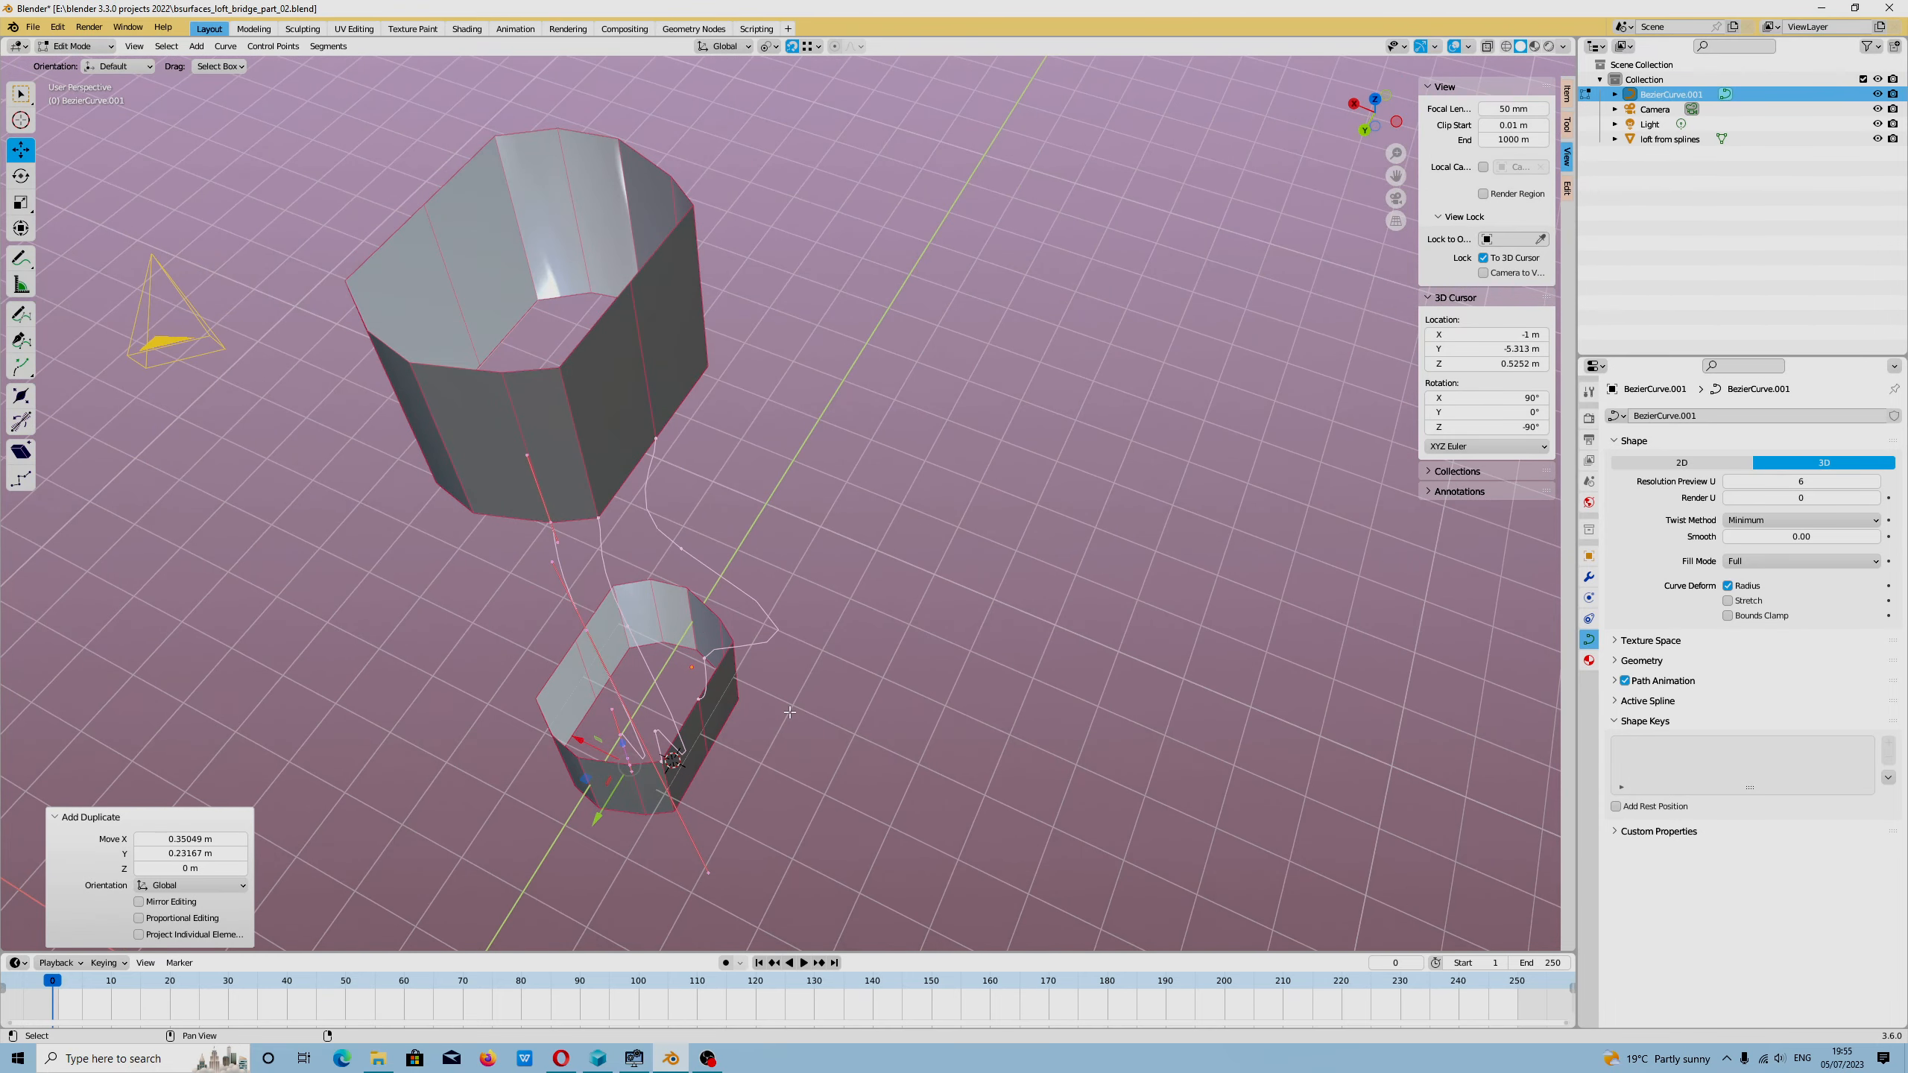
Step: Turn snapping off and rotate the second curve copy about -34.6° around the Z axis
click(791, 49)
key(shift+space)
key(r)
drag(655, 808, 616, 819)
Step: Turn snapping on and duplicate the curve to the next rim vertex, about 0.67 m in X and 0.23 m in Y
middle_drag(728, 609, 920, 543)
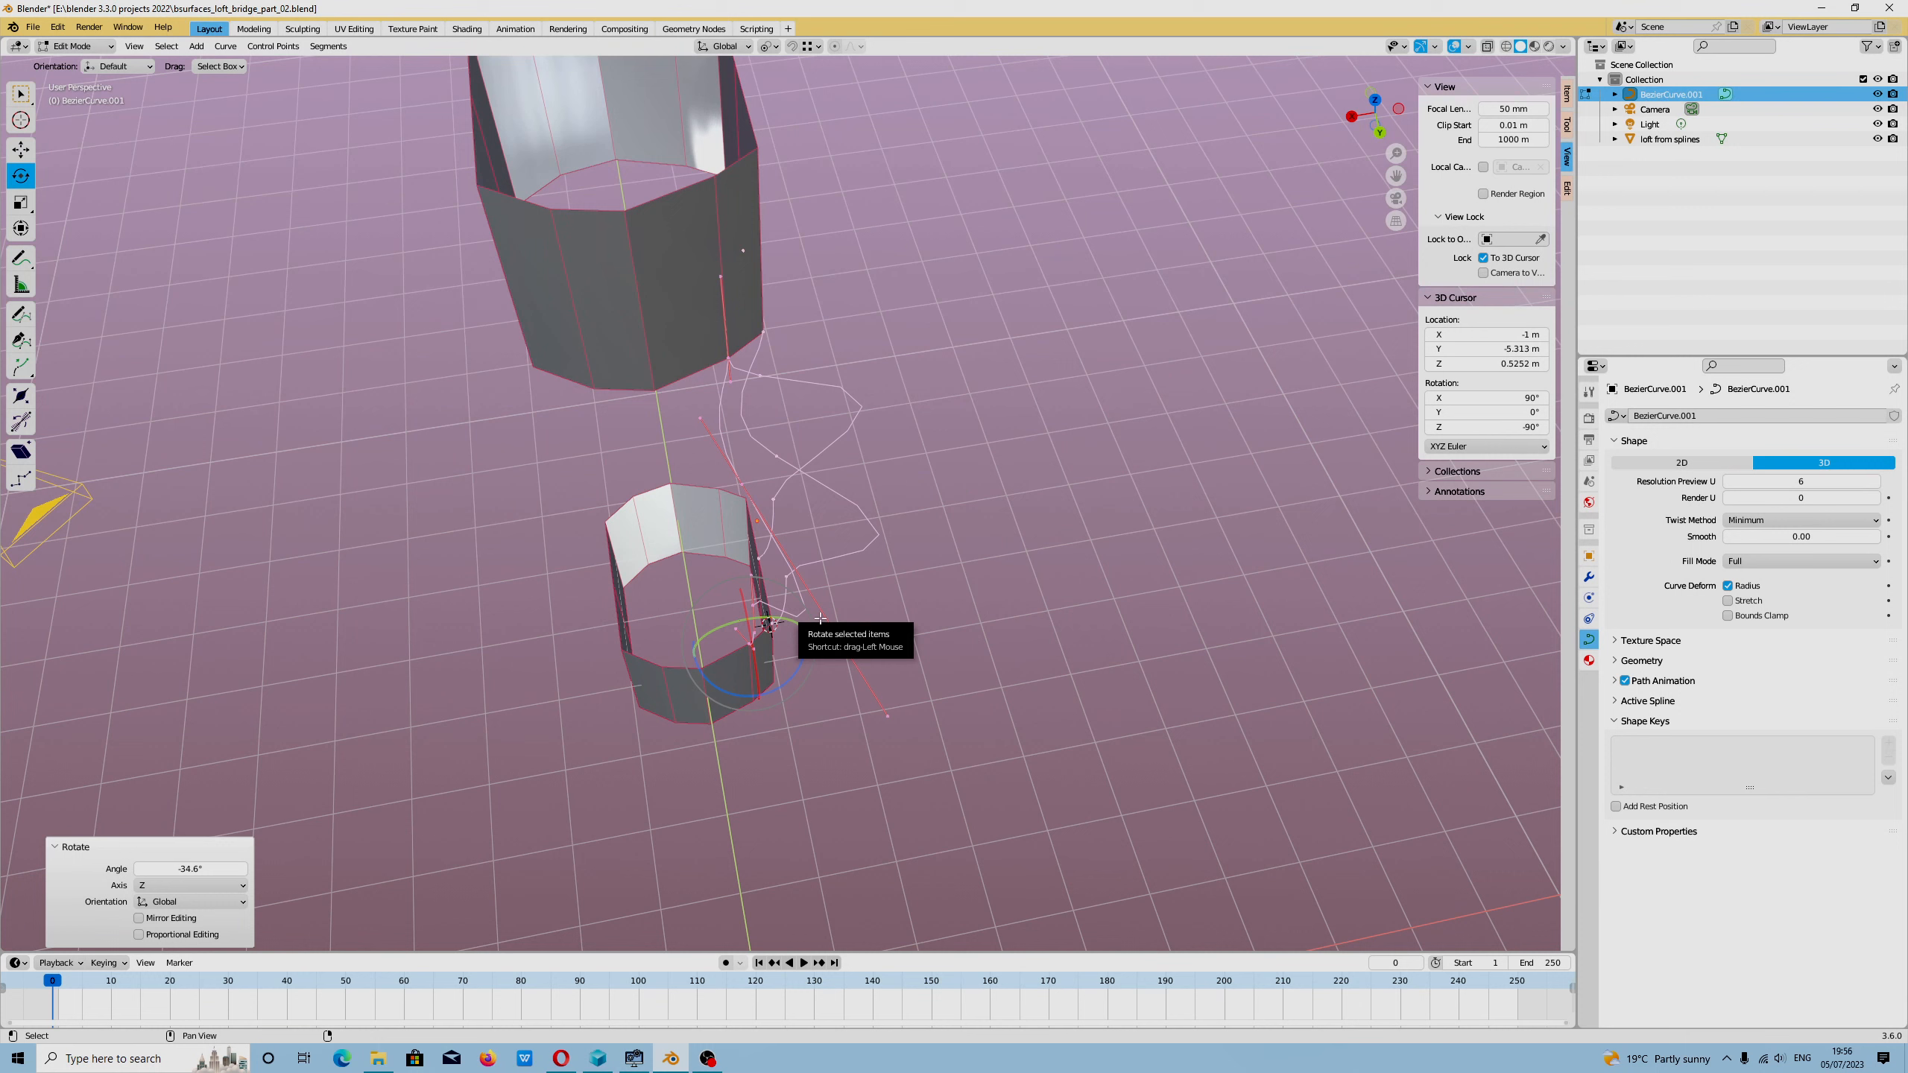
key(shift+Tab)
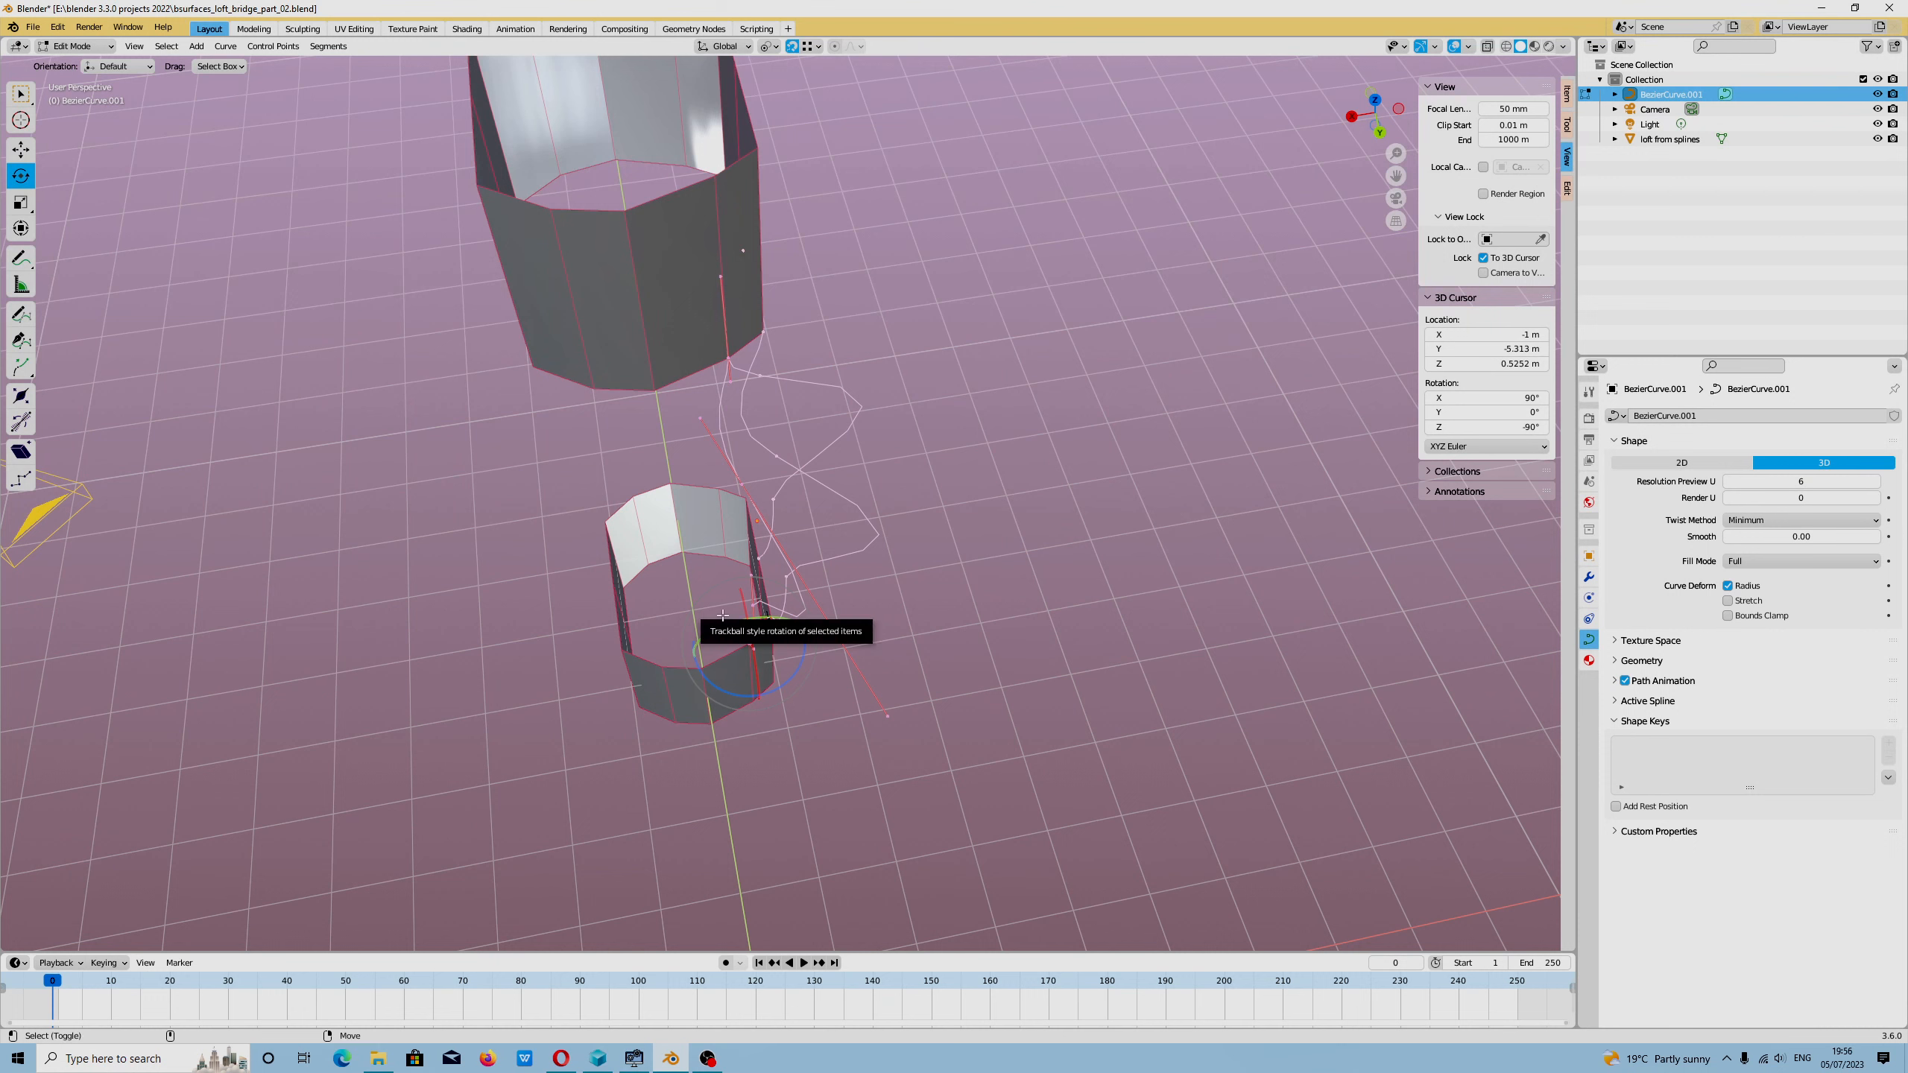
key(shift+d)
click(701, 681)
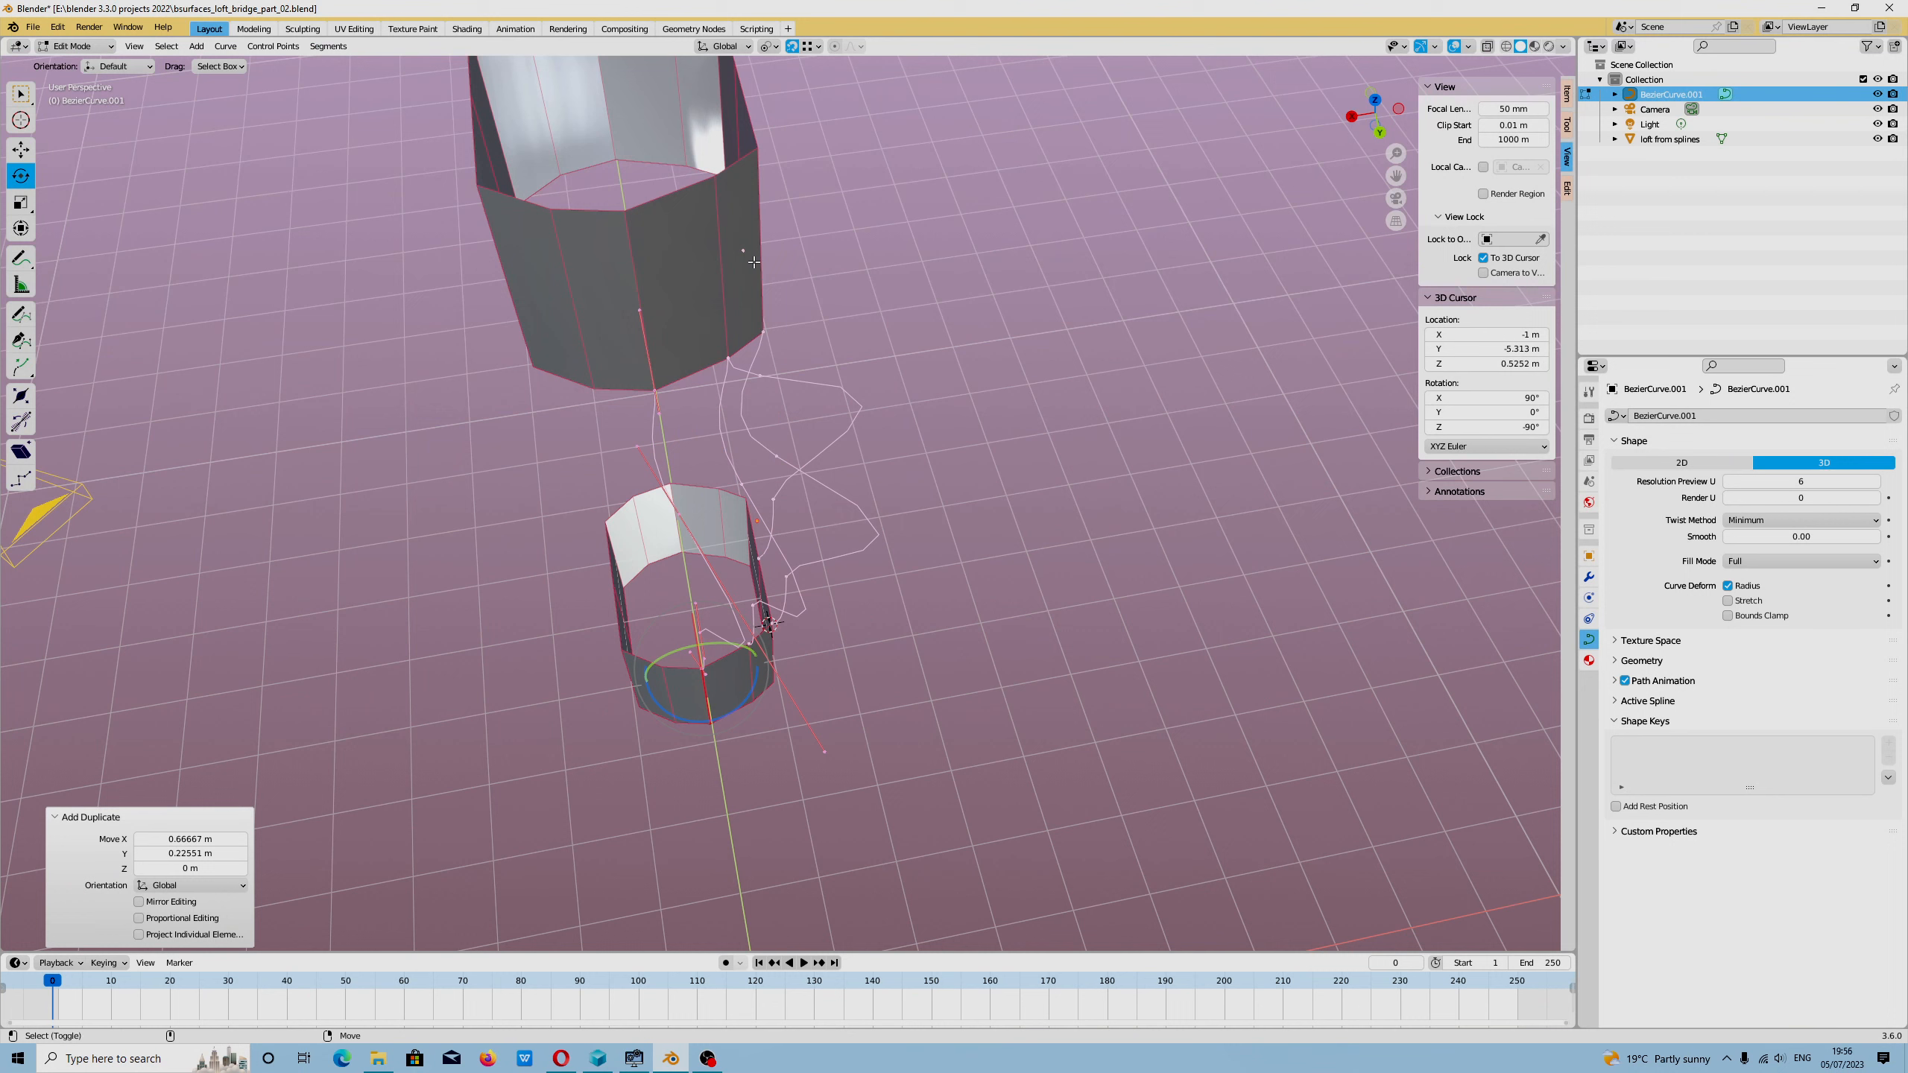
Step: Rotate the third curve copy about -22.8° around the Z axis and save the file
key(shift+Tab)
key(shift+Tab)
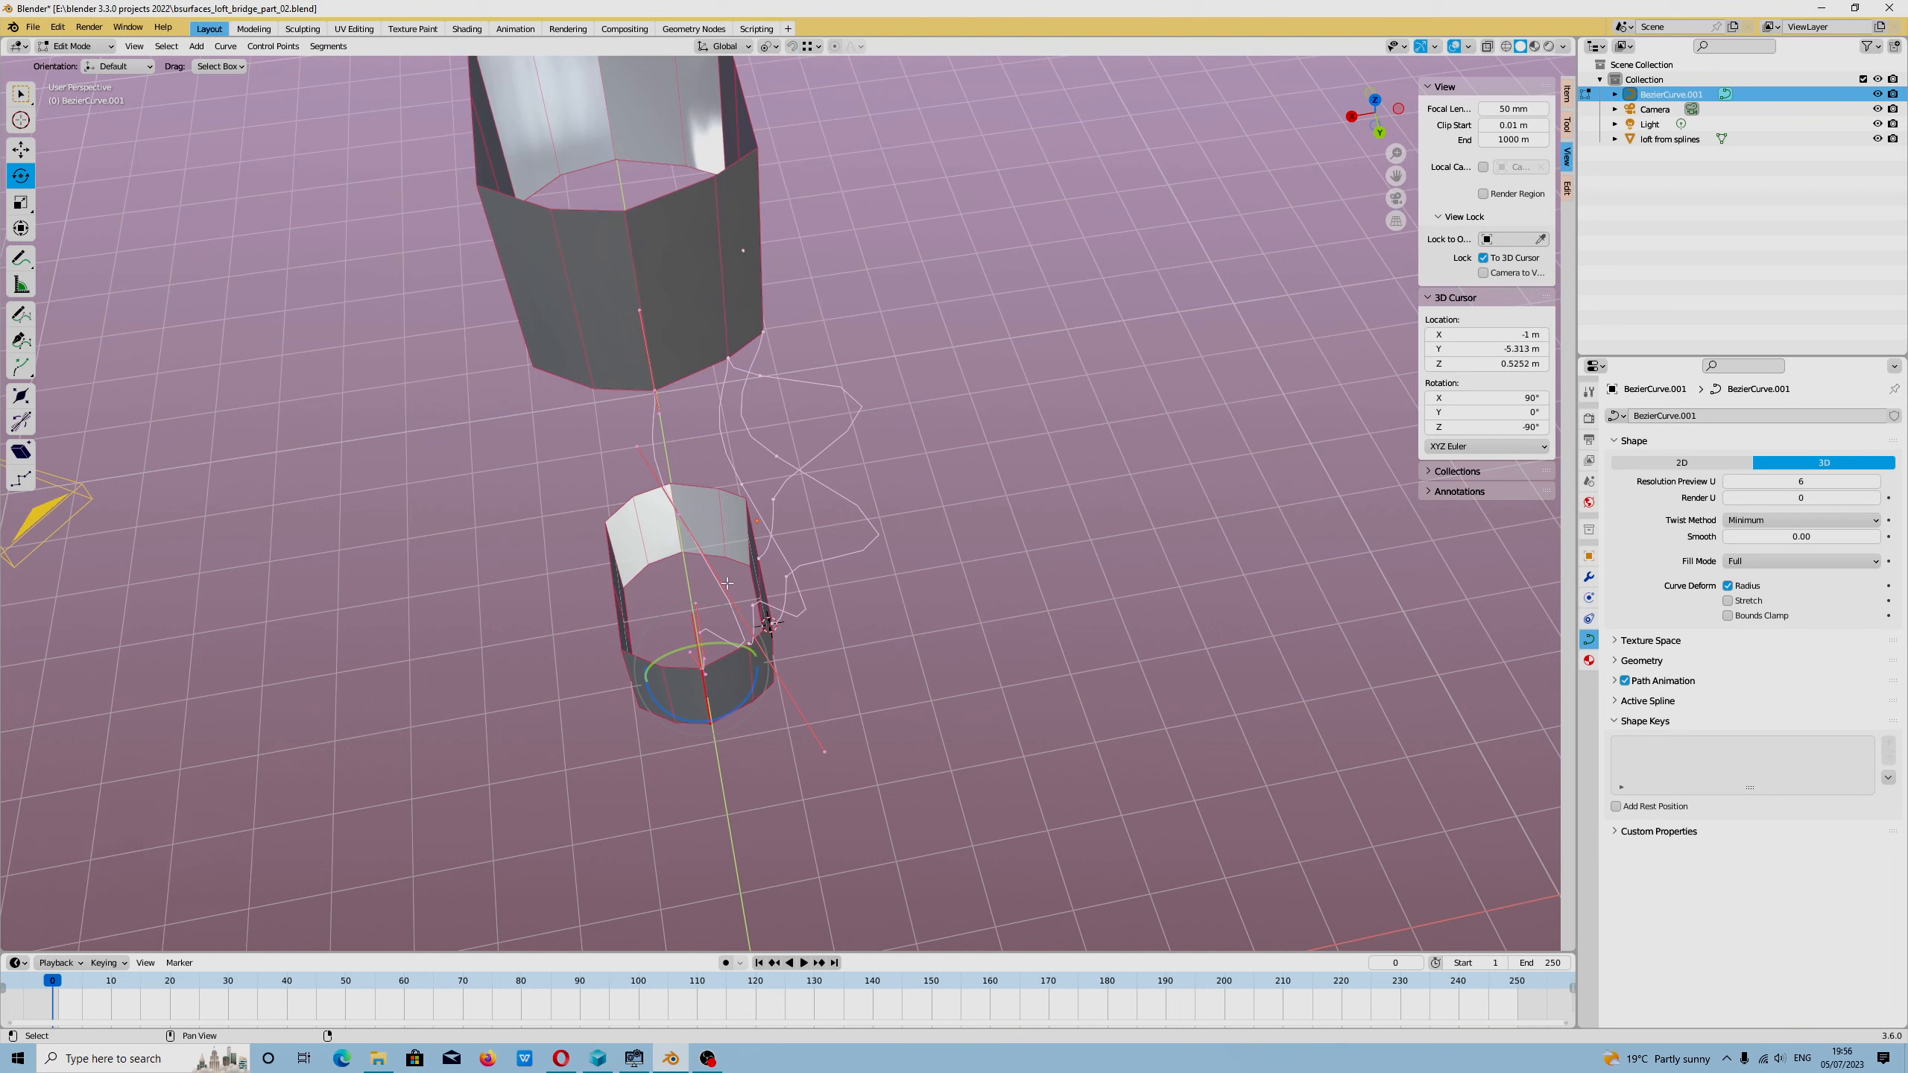
drag(727, 714, 706, 724)
middle_drag(932, 718, 785, 266)
click(33, 27)
click(53, 120)
Step: Duplicate the curve to the following rim vertex, about 0.50 m in X and -0.12 m in Y
middle_drag(708, 537, 725, 565)
click(21, 149)
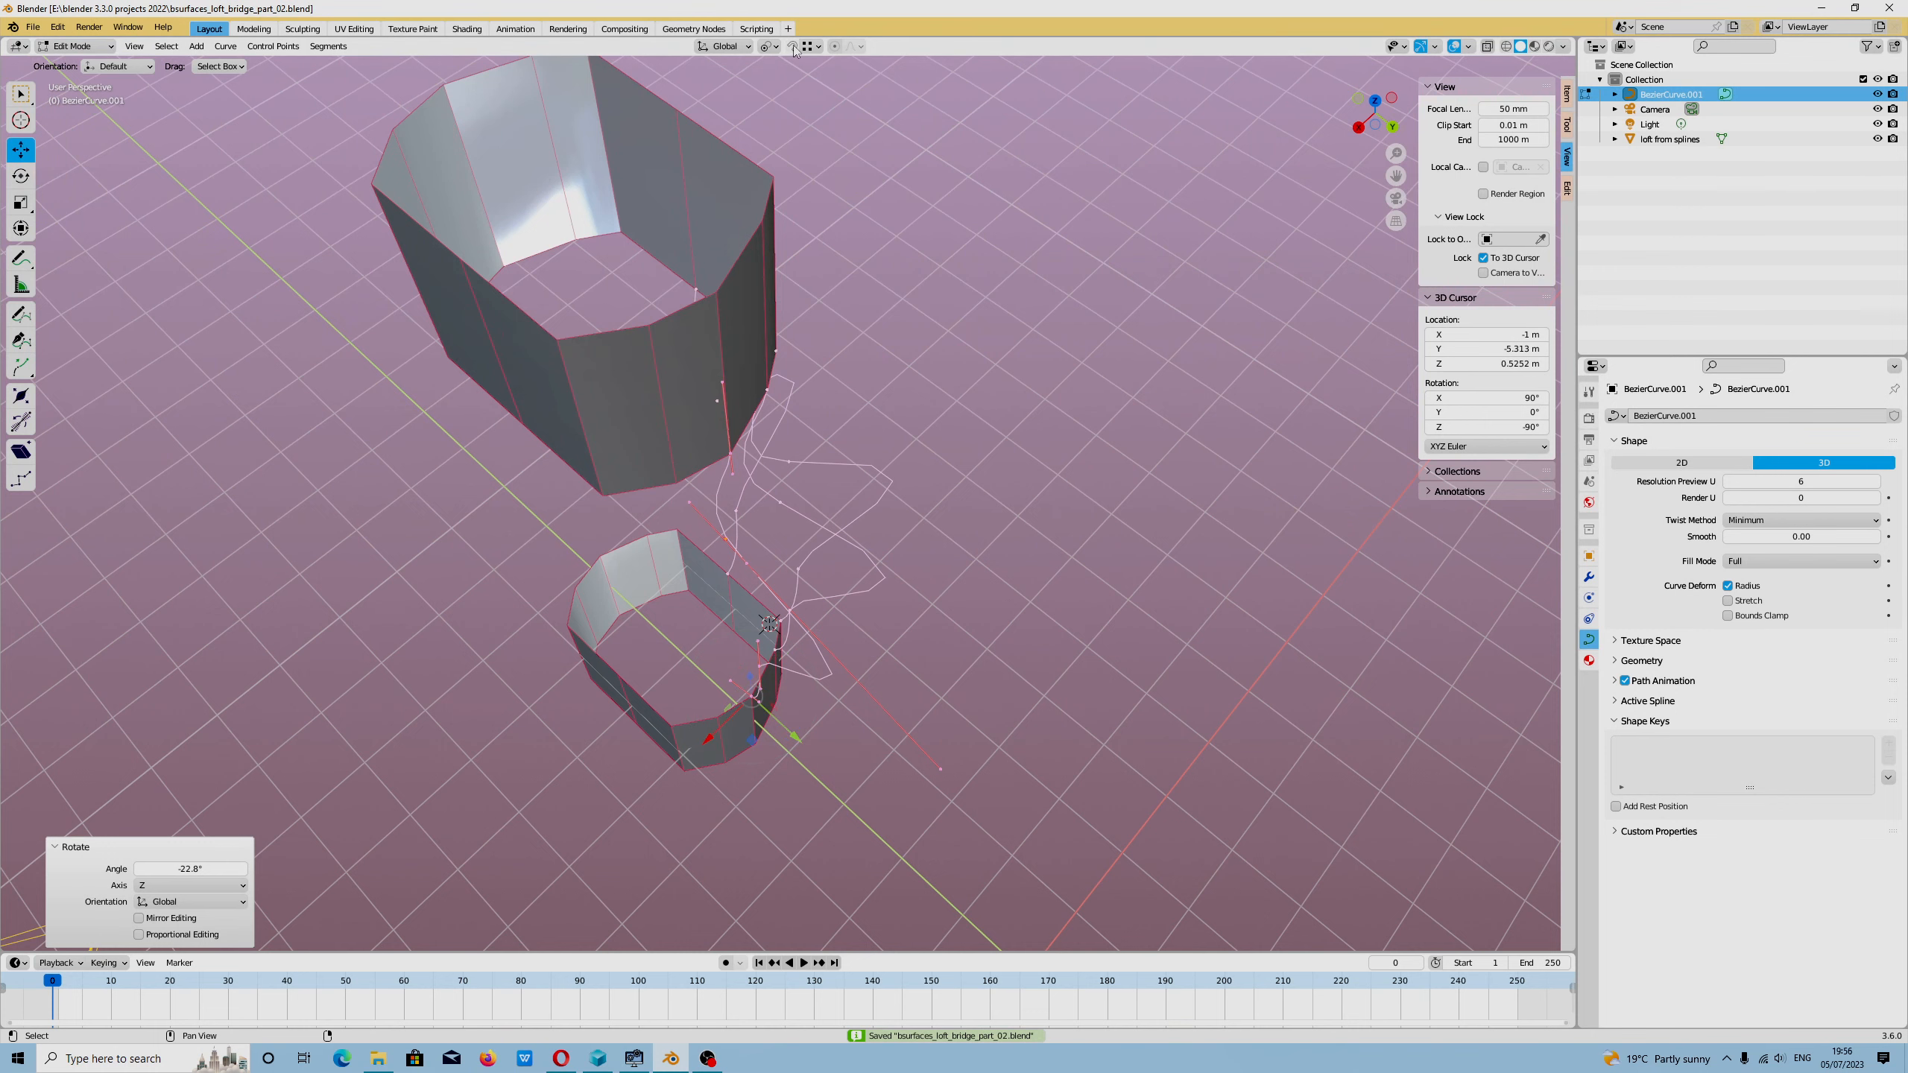
key(shift+d)
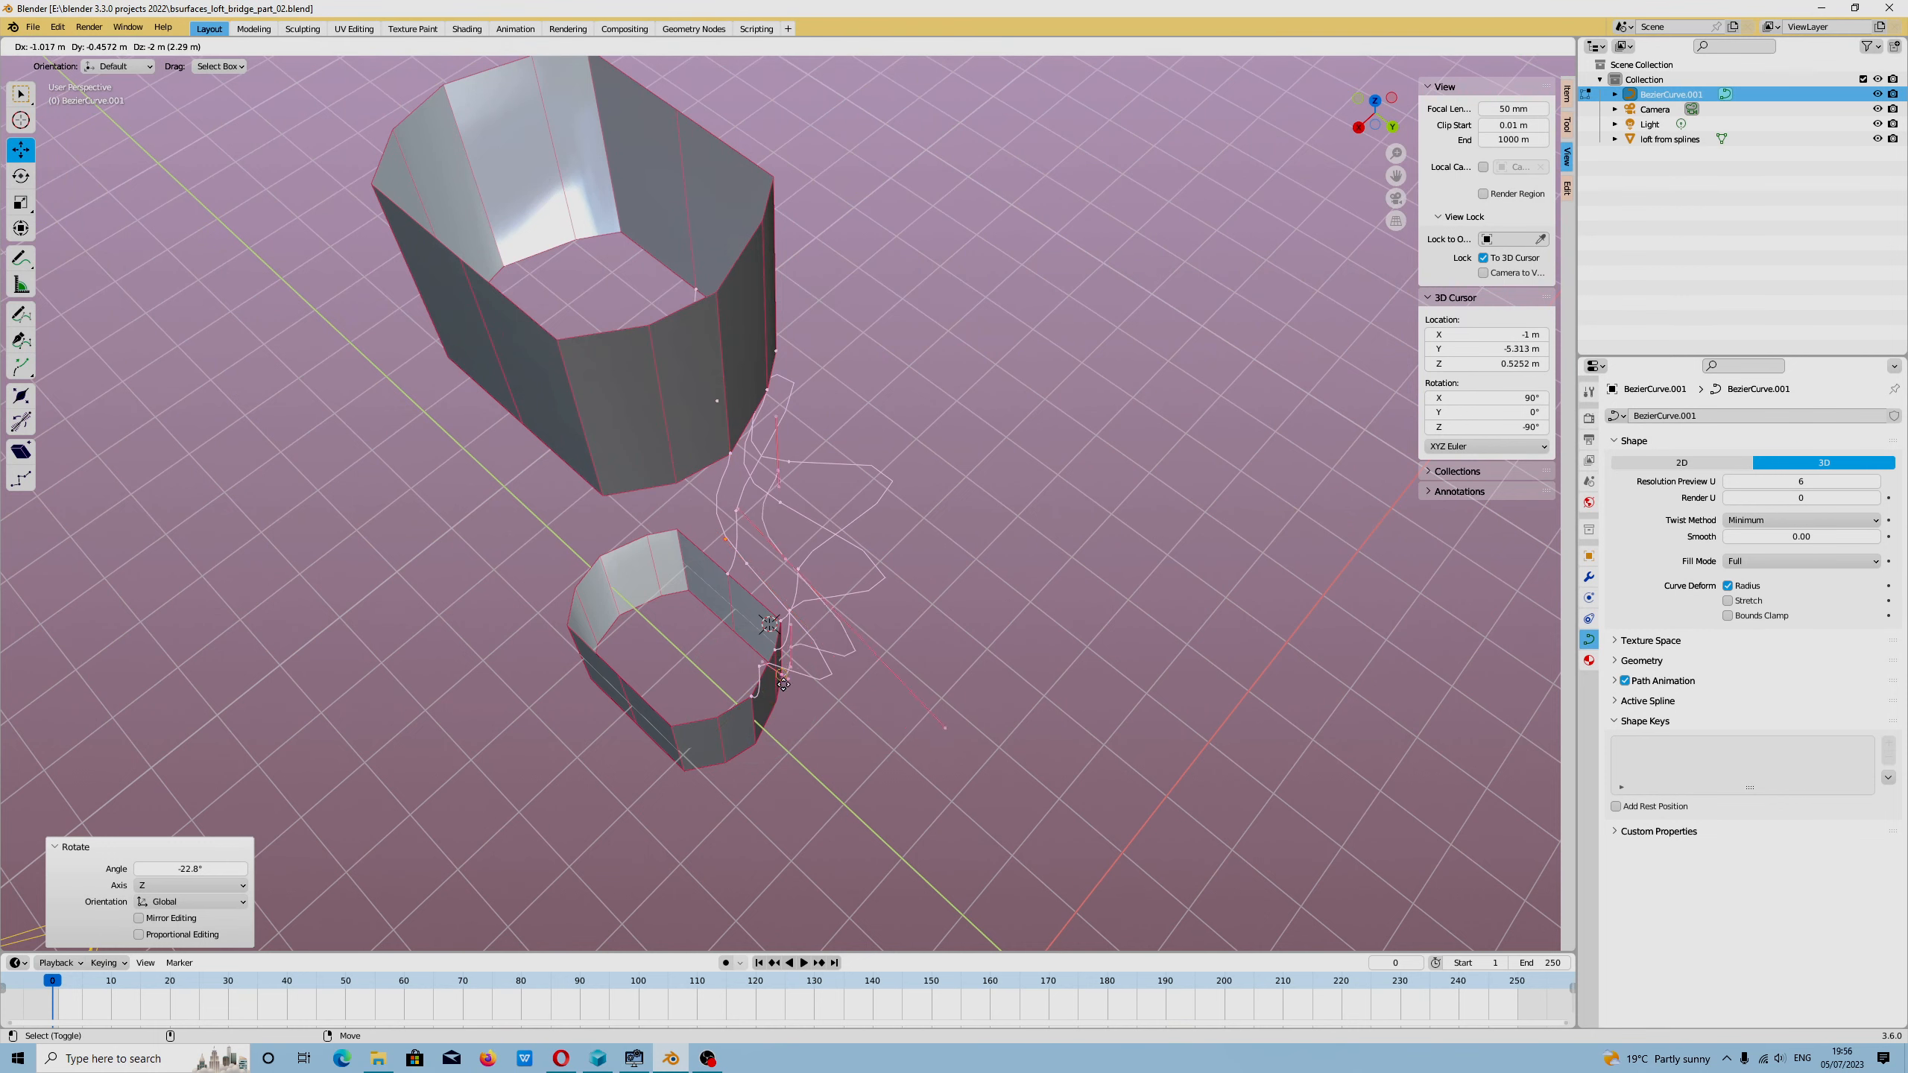
click(771, 692)
Step: Rotate the newest curve copy around the Z axis in several passes, including about -14.6°
middle_drag(770, 692, 778, 603)
key(shift+space)
key(r)
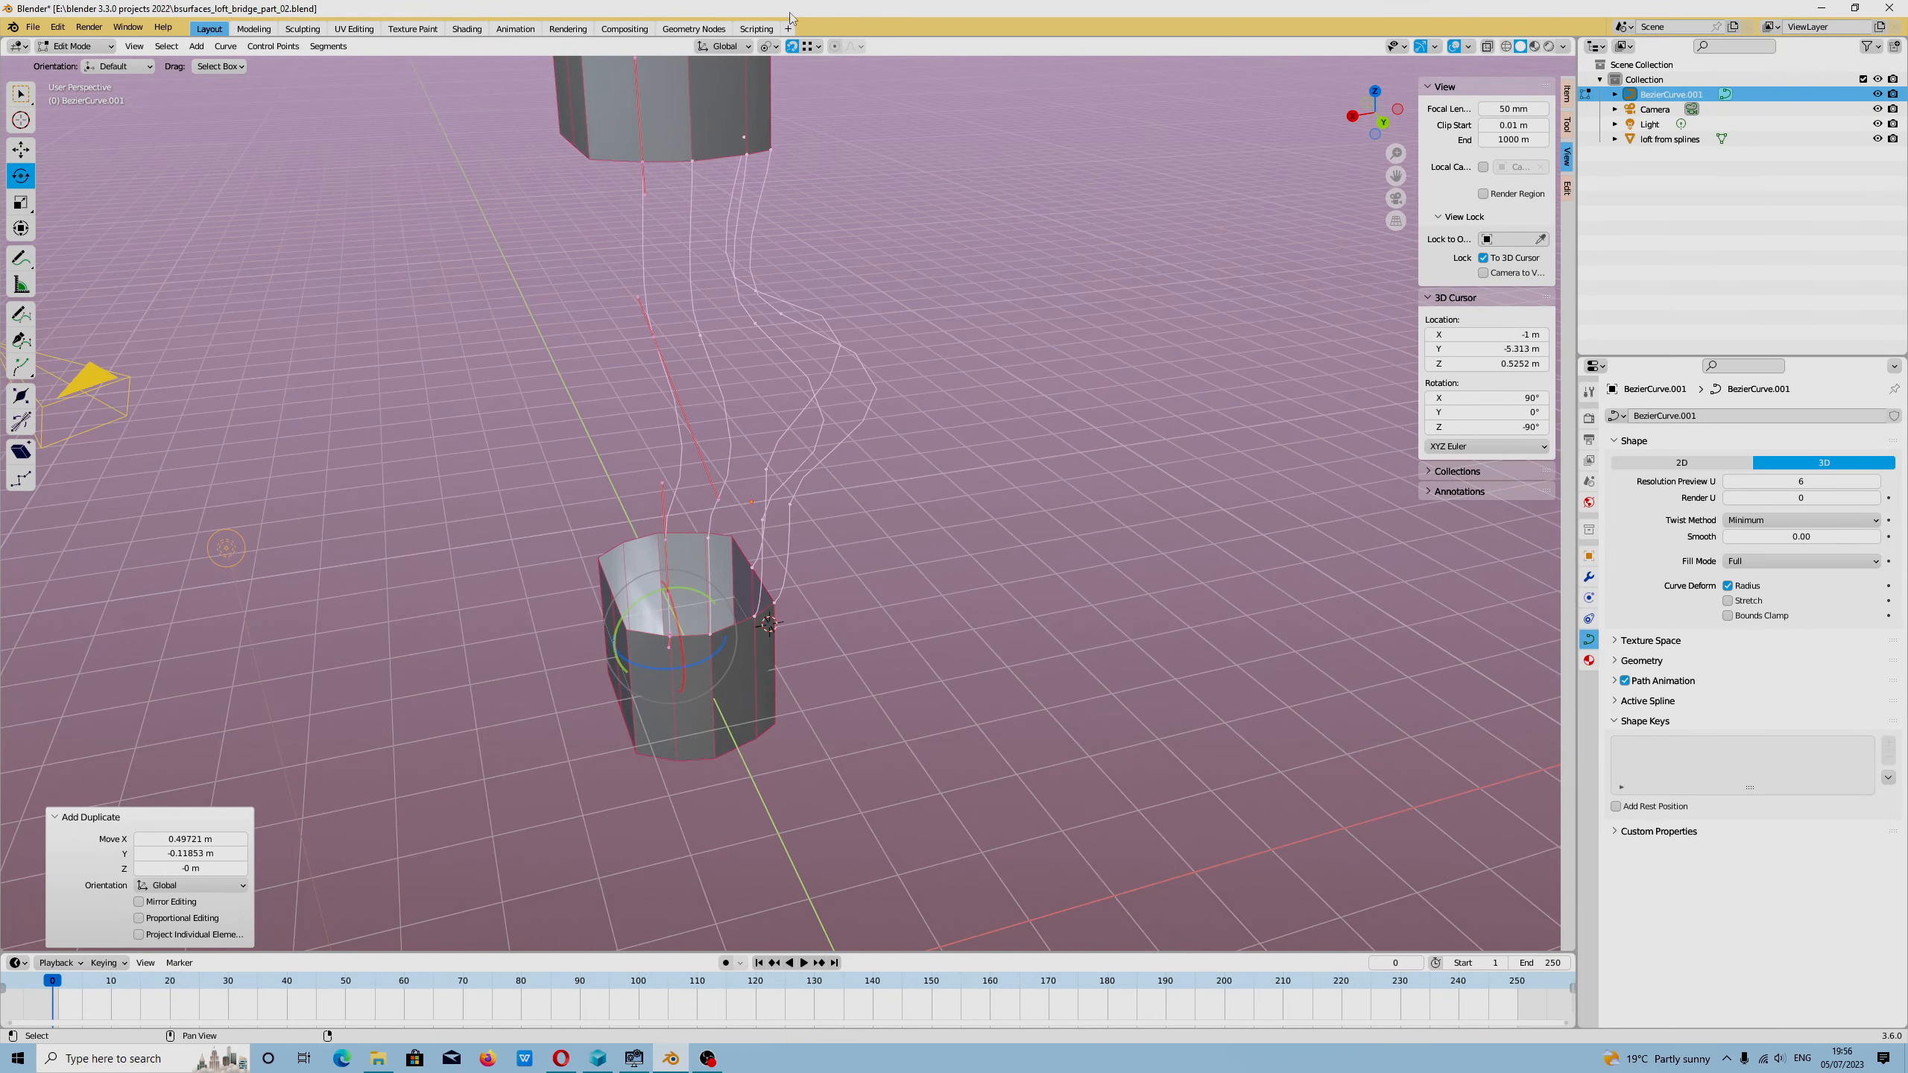
drag(705, 659, 687, 666)
middle_drag(687, 666, 783, 576)
drag(614, 633, 592, 627)
middle_drag(556, 646, 673, 709)
drag(673, 710, 664, 714)
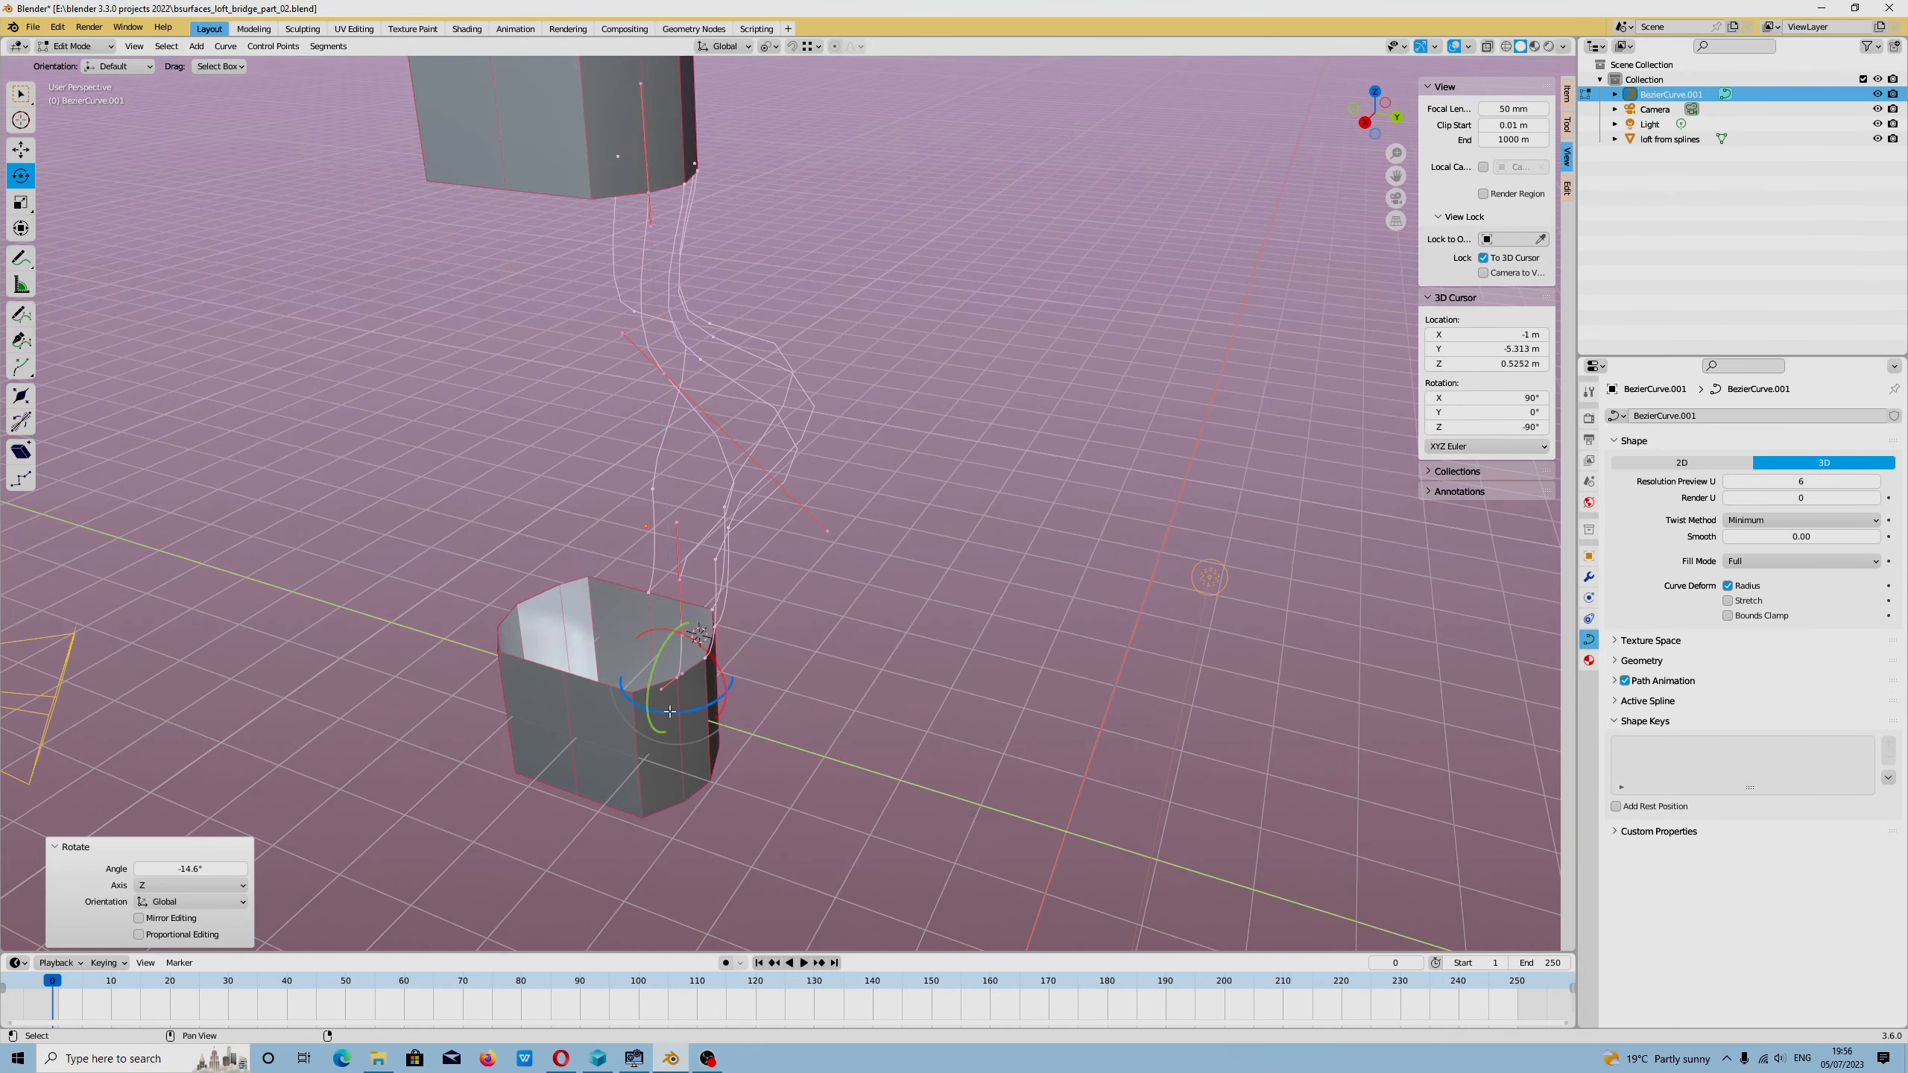
Step: Duplicate the curve to the next lower rim vertex, about 0.49 m in X and -0.34 m in Y
key(shift+space)
key(g)
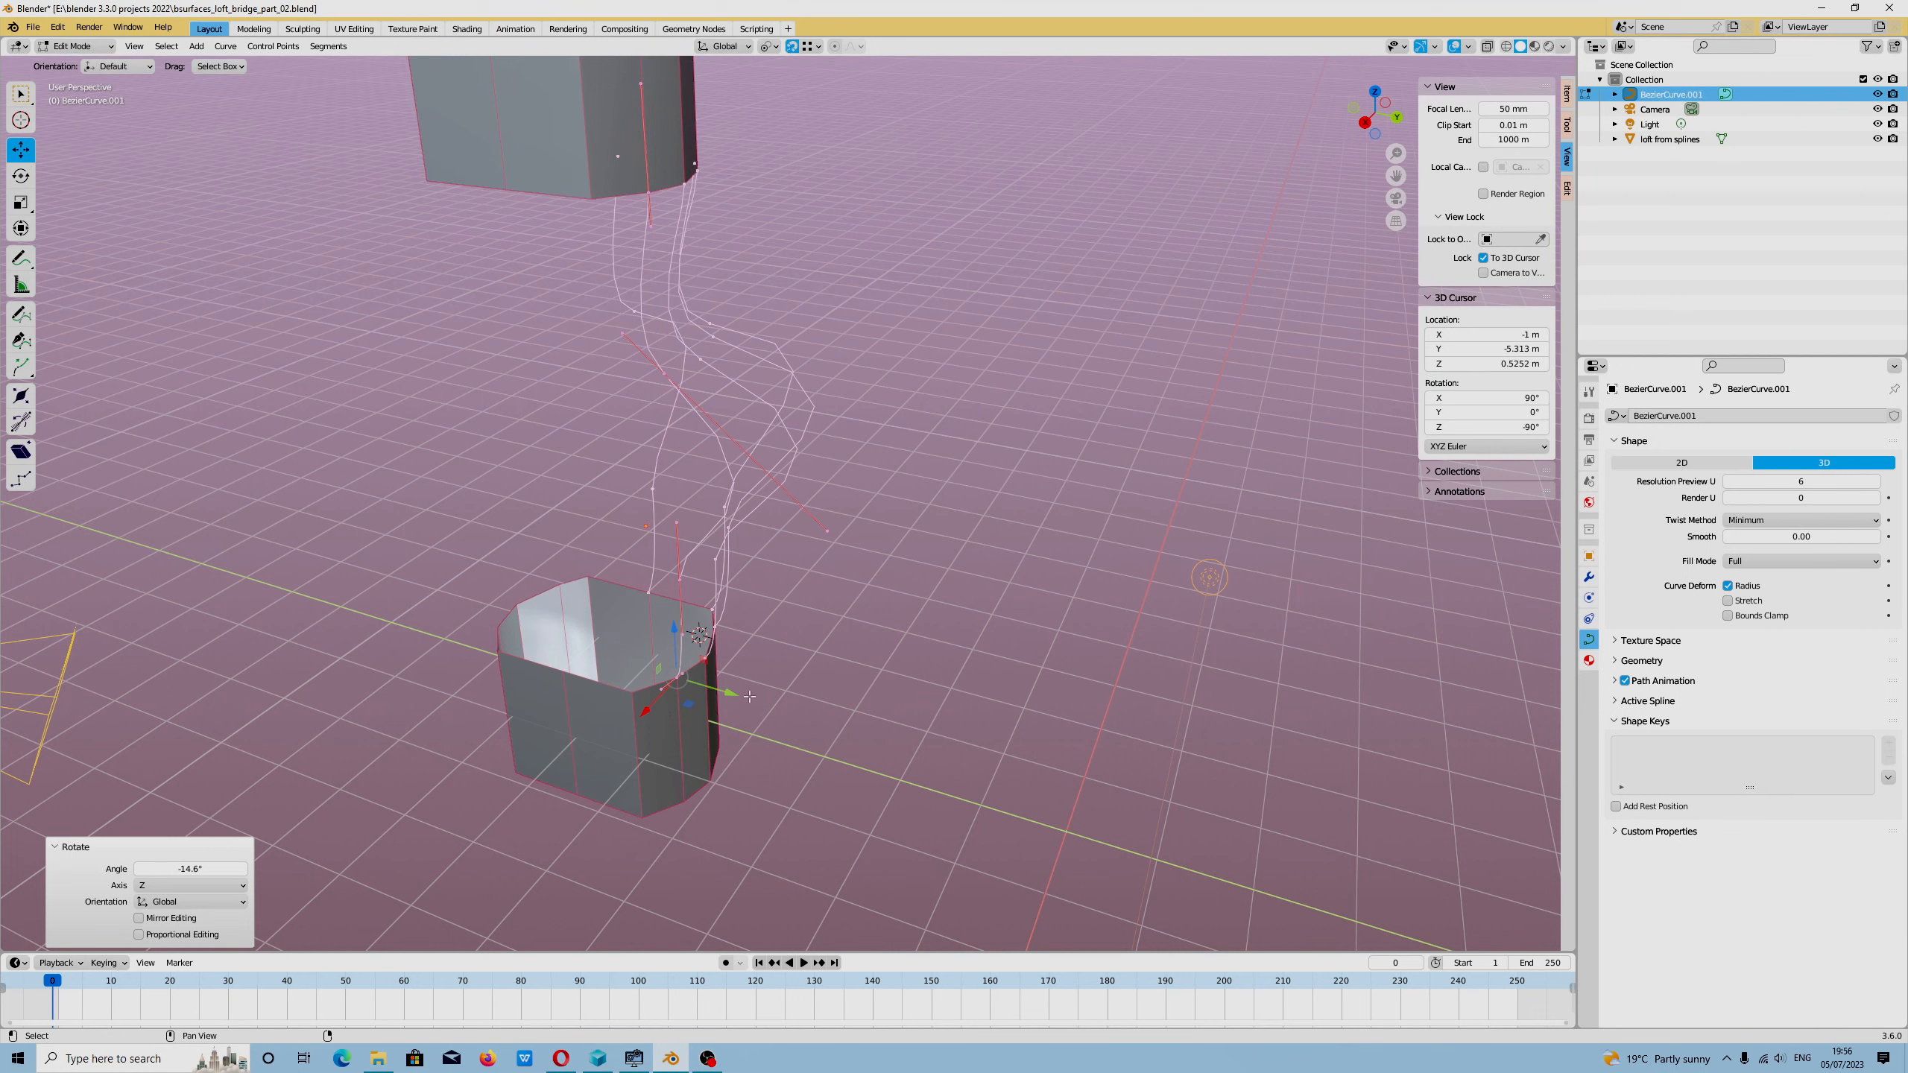
key(shift+d)
click(639, 699)
middle_drag(640, 699, 754, 153)
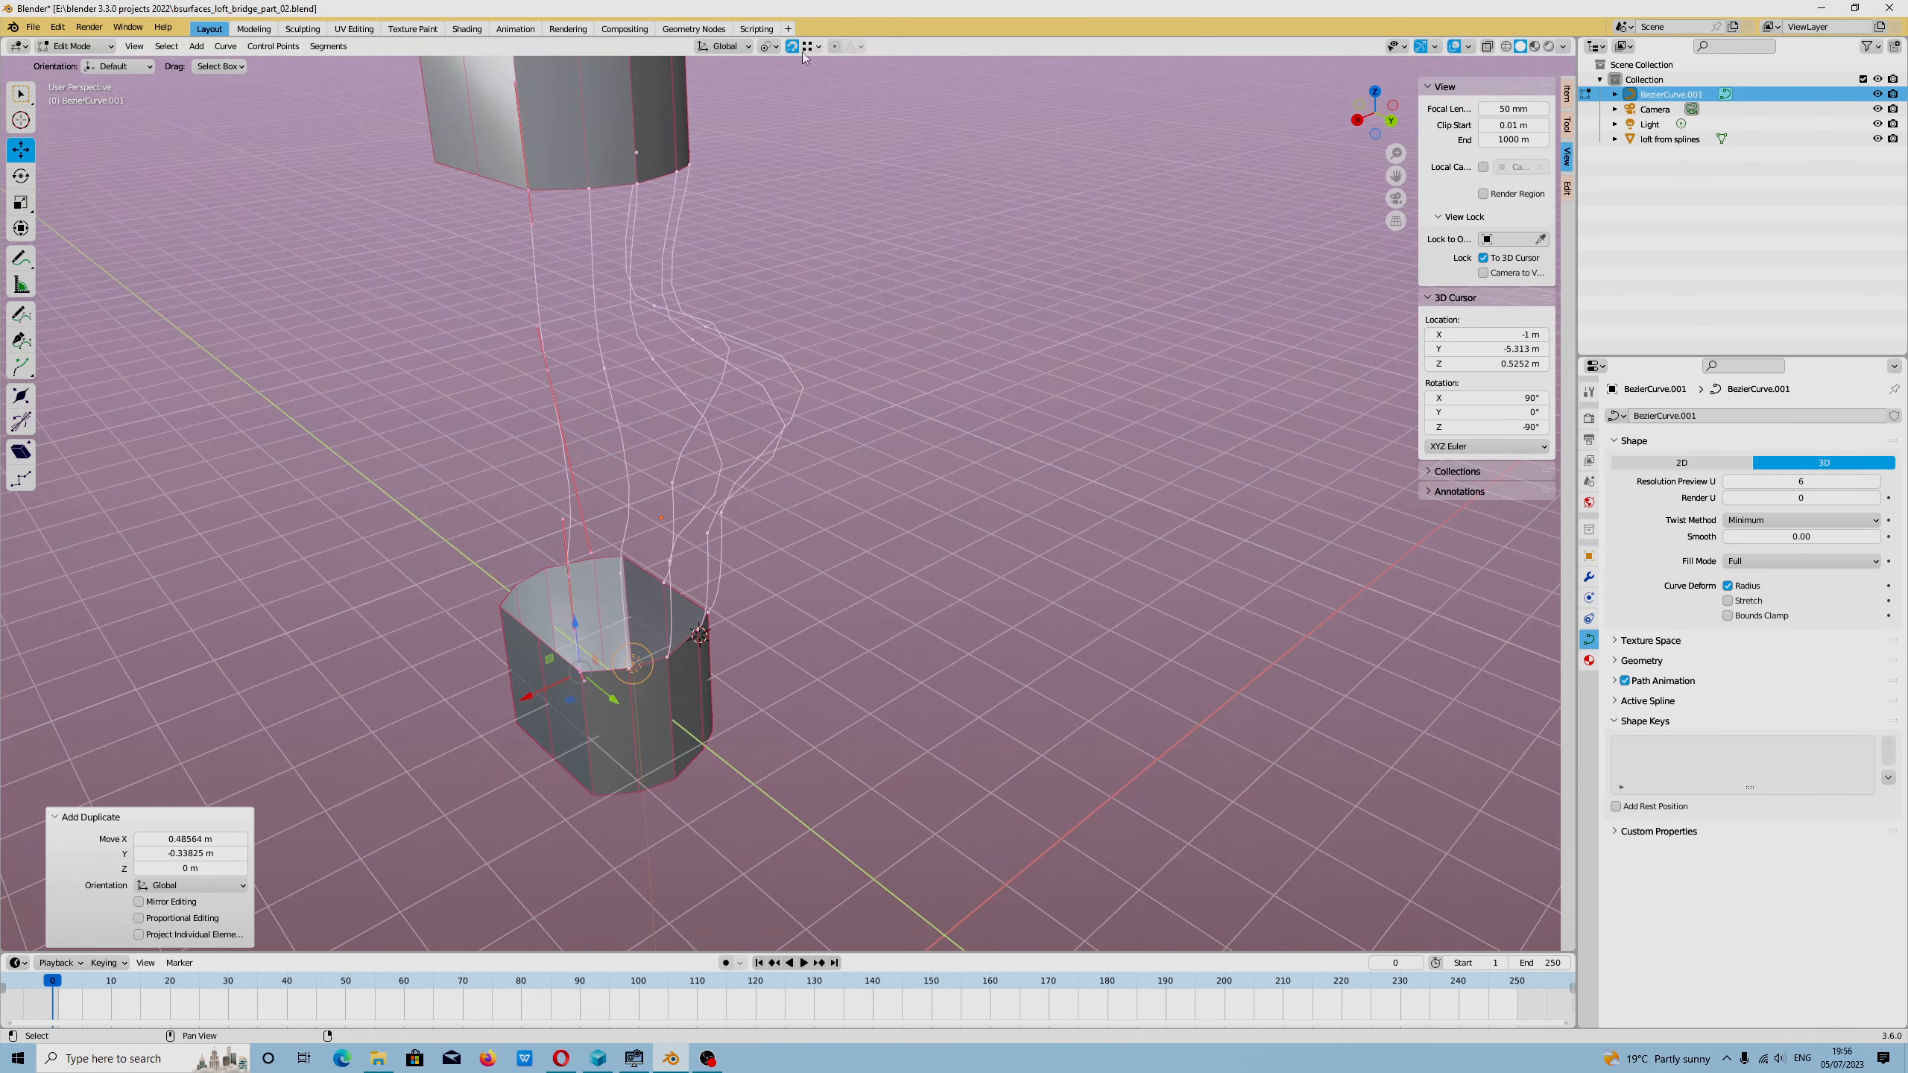
Step: Rotate the newest curve copy about -35.1° around the Z axis and refine its angle with a small second rotation
key(shift+space)
key(r)
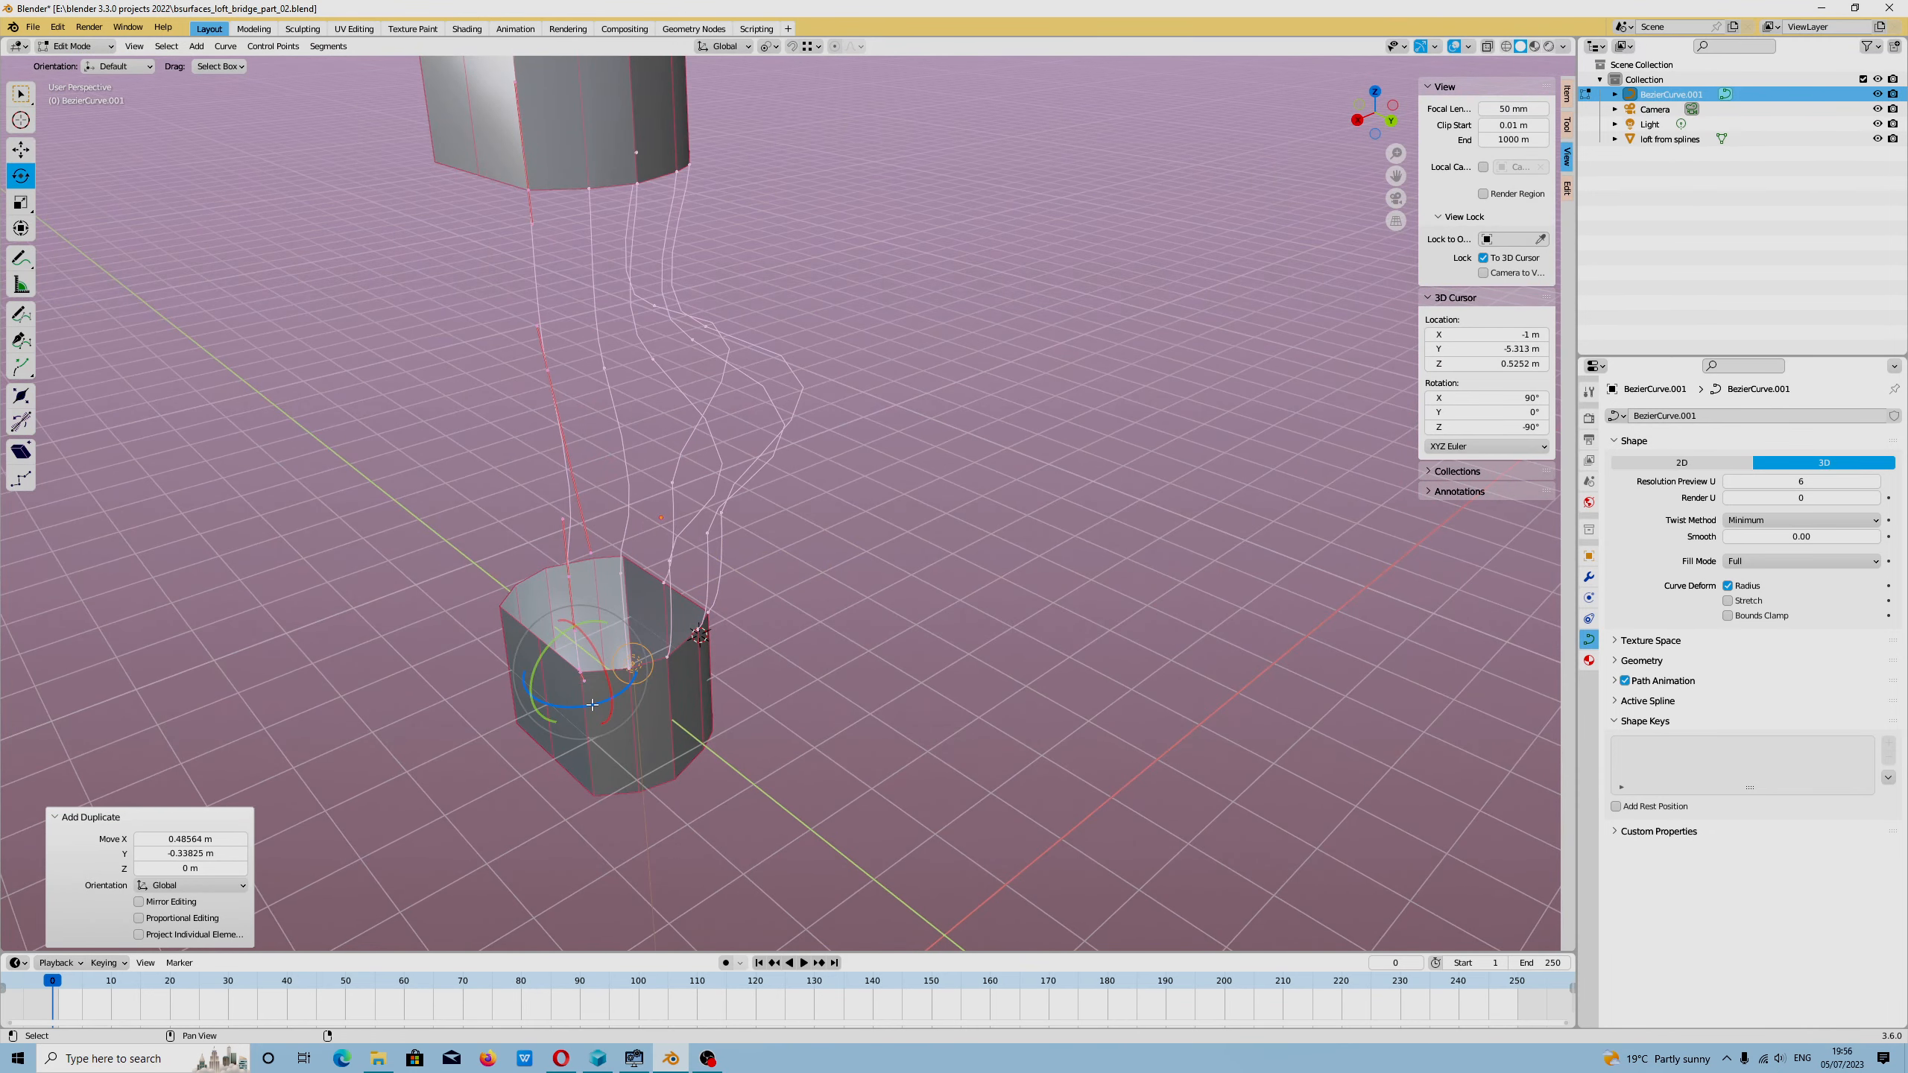
drag(591, 706, 567, 713)
middle_drag(567, 712, 785, 779)
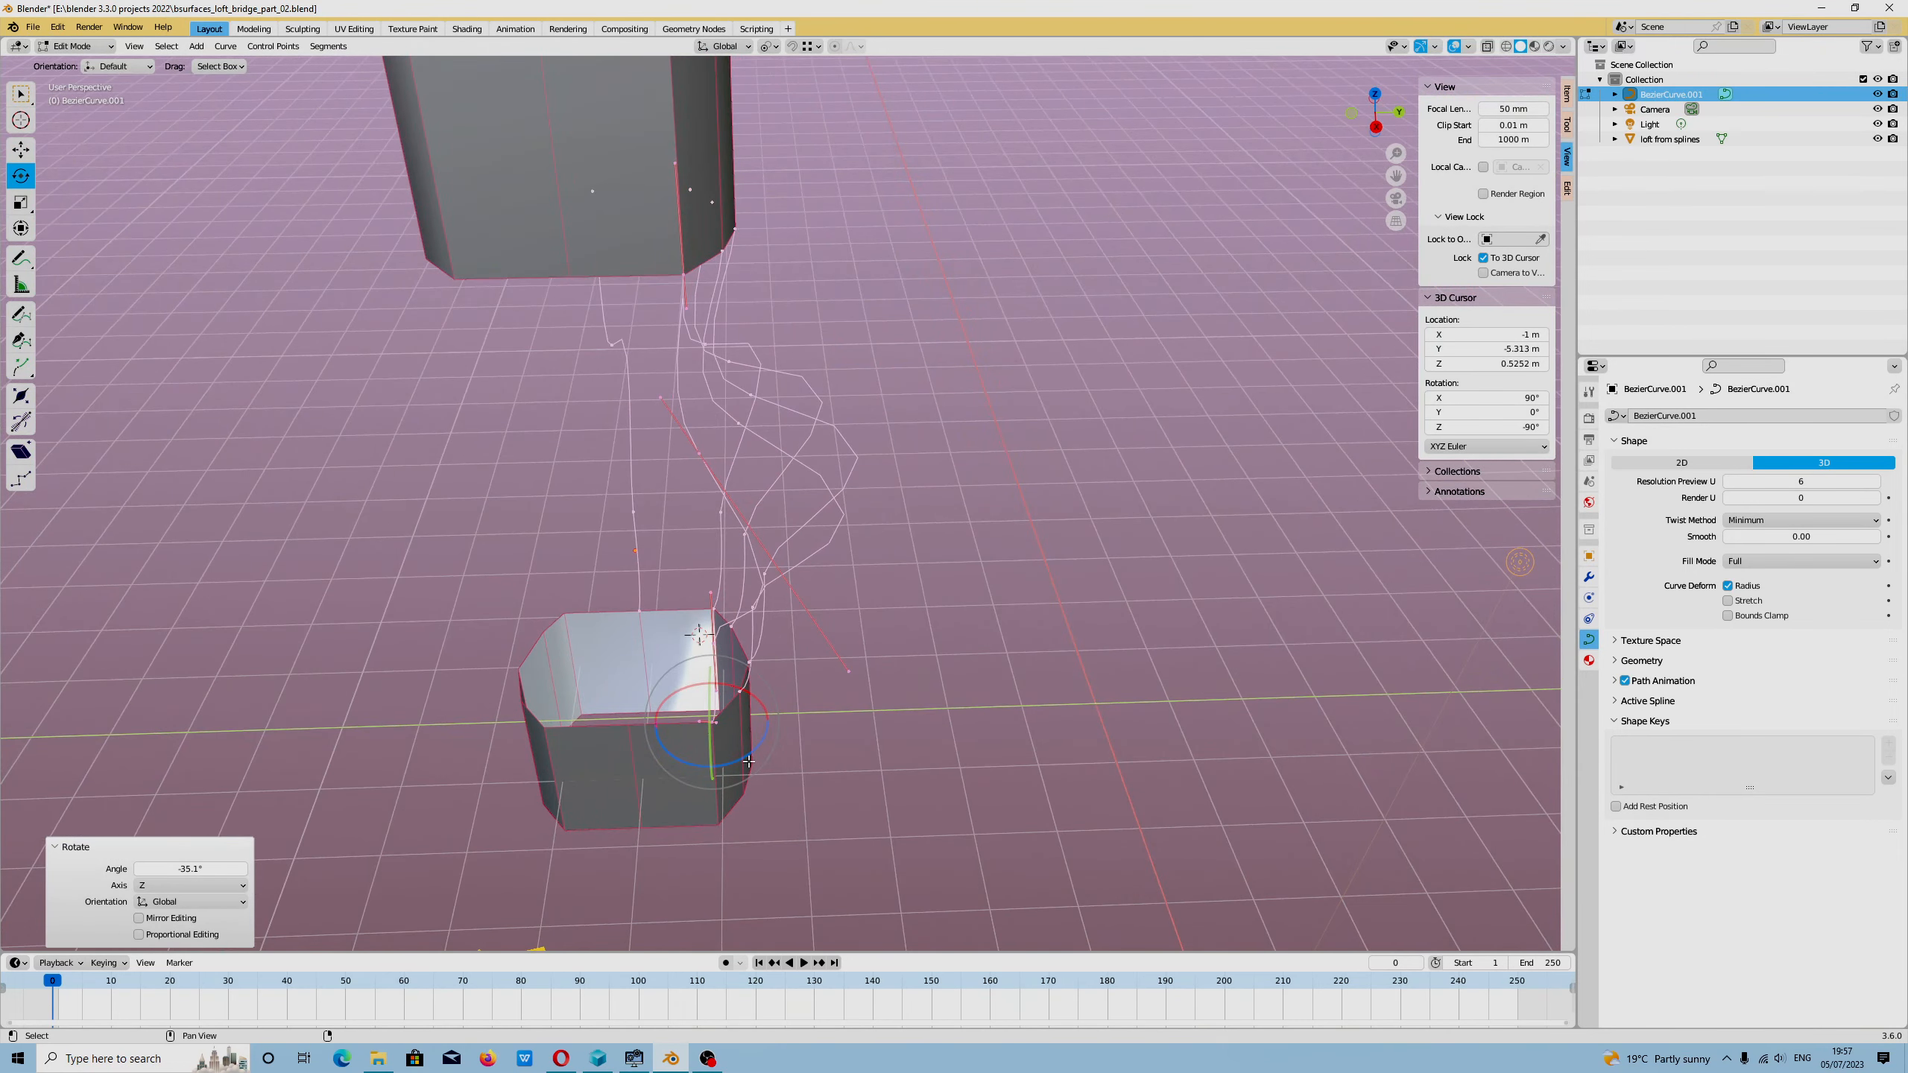
drag(744, 757, 757, 733)
Step: Save the file and revert to the saved version
click(33, 27)
click(69, 126)
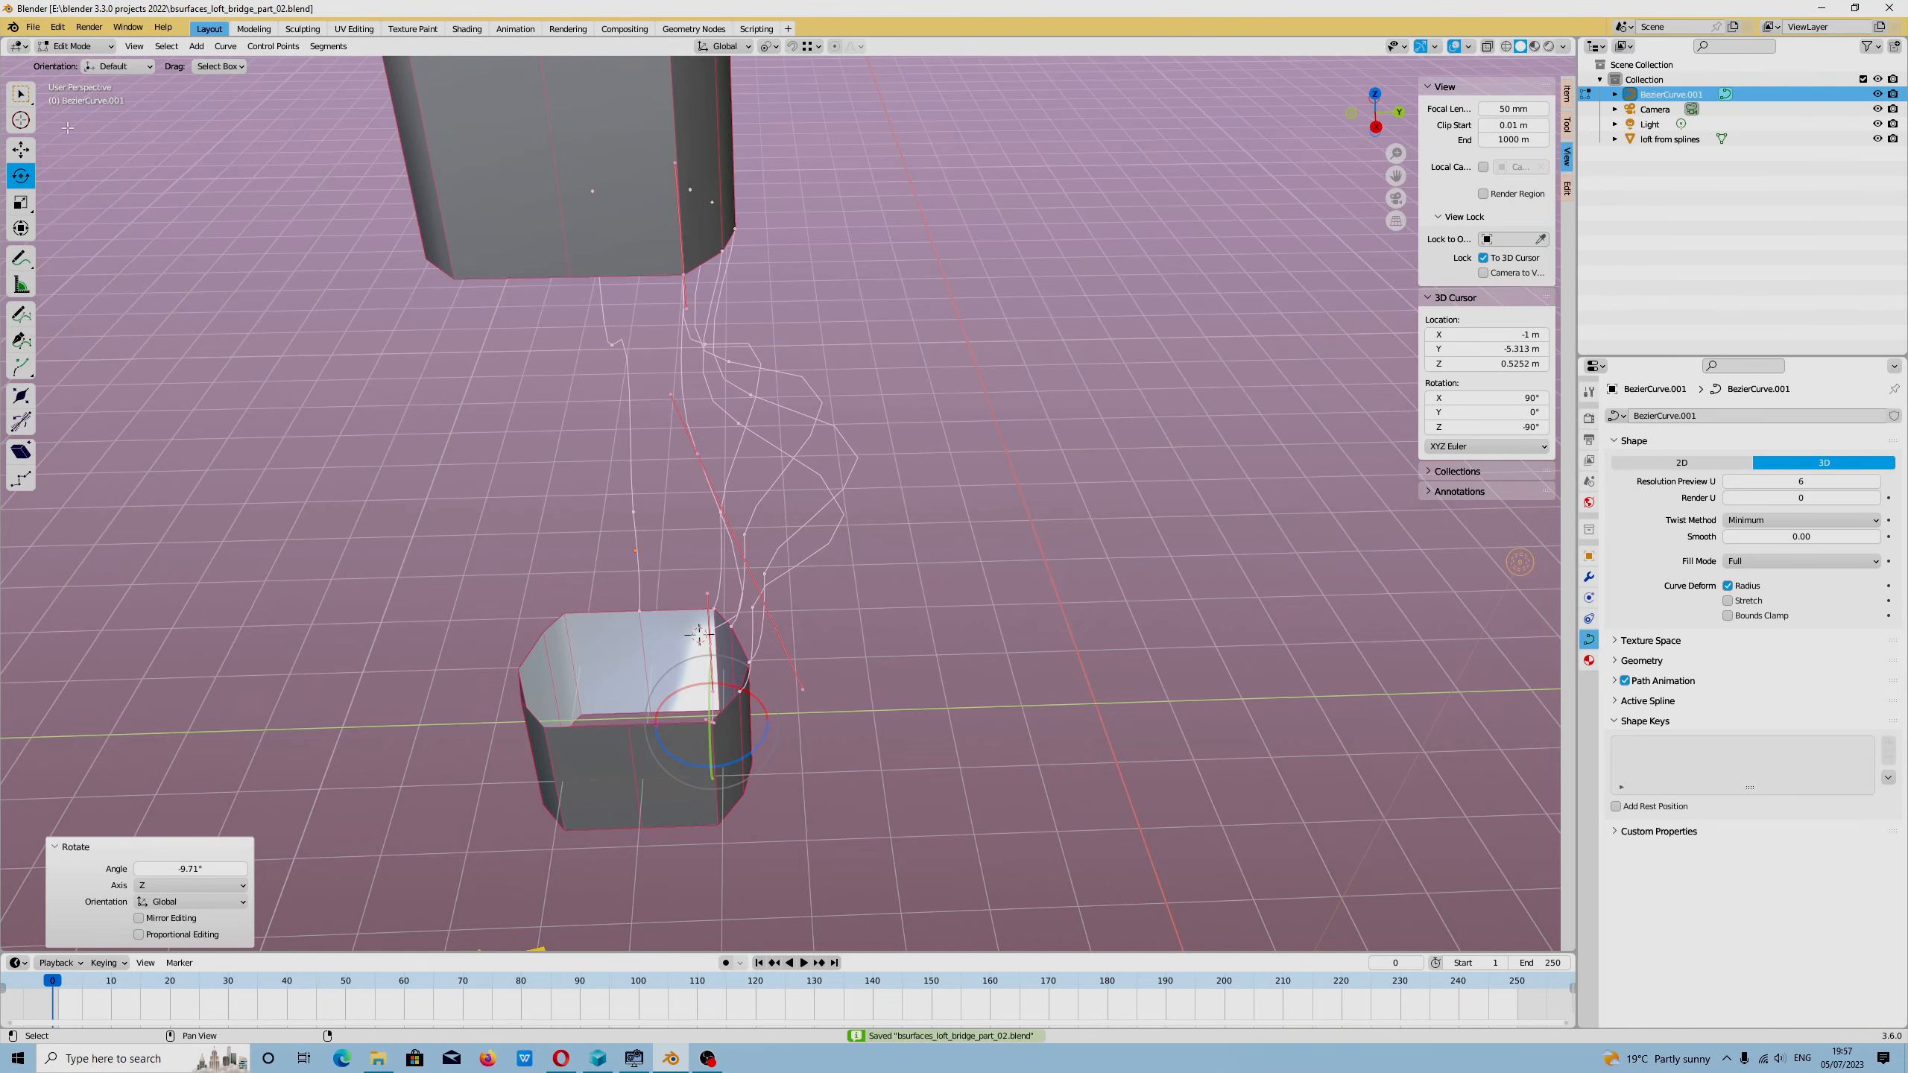
click(33, 27)
click(58, 90)
click(59, 90)
Step: Duplicate the curve to the next rim vertex along the straight side, about -1.00 m in Y
middle_drag(520, 474, 634, 551)
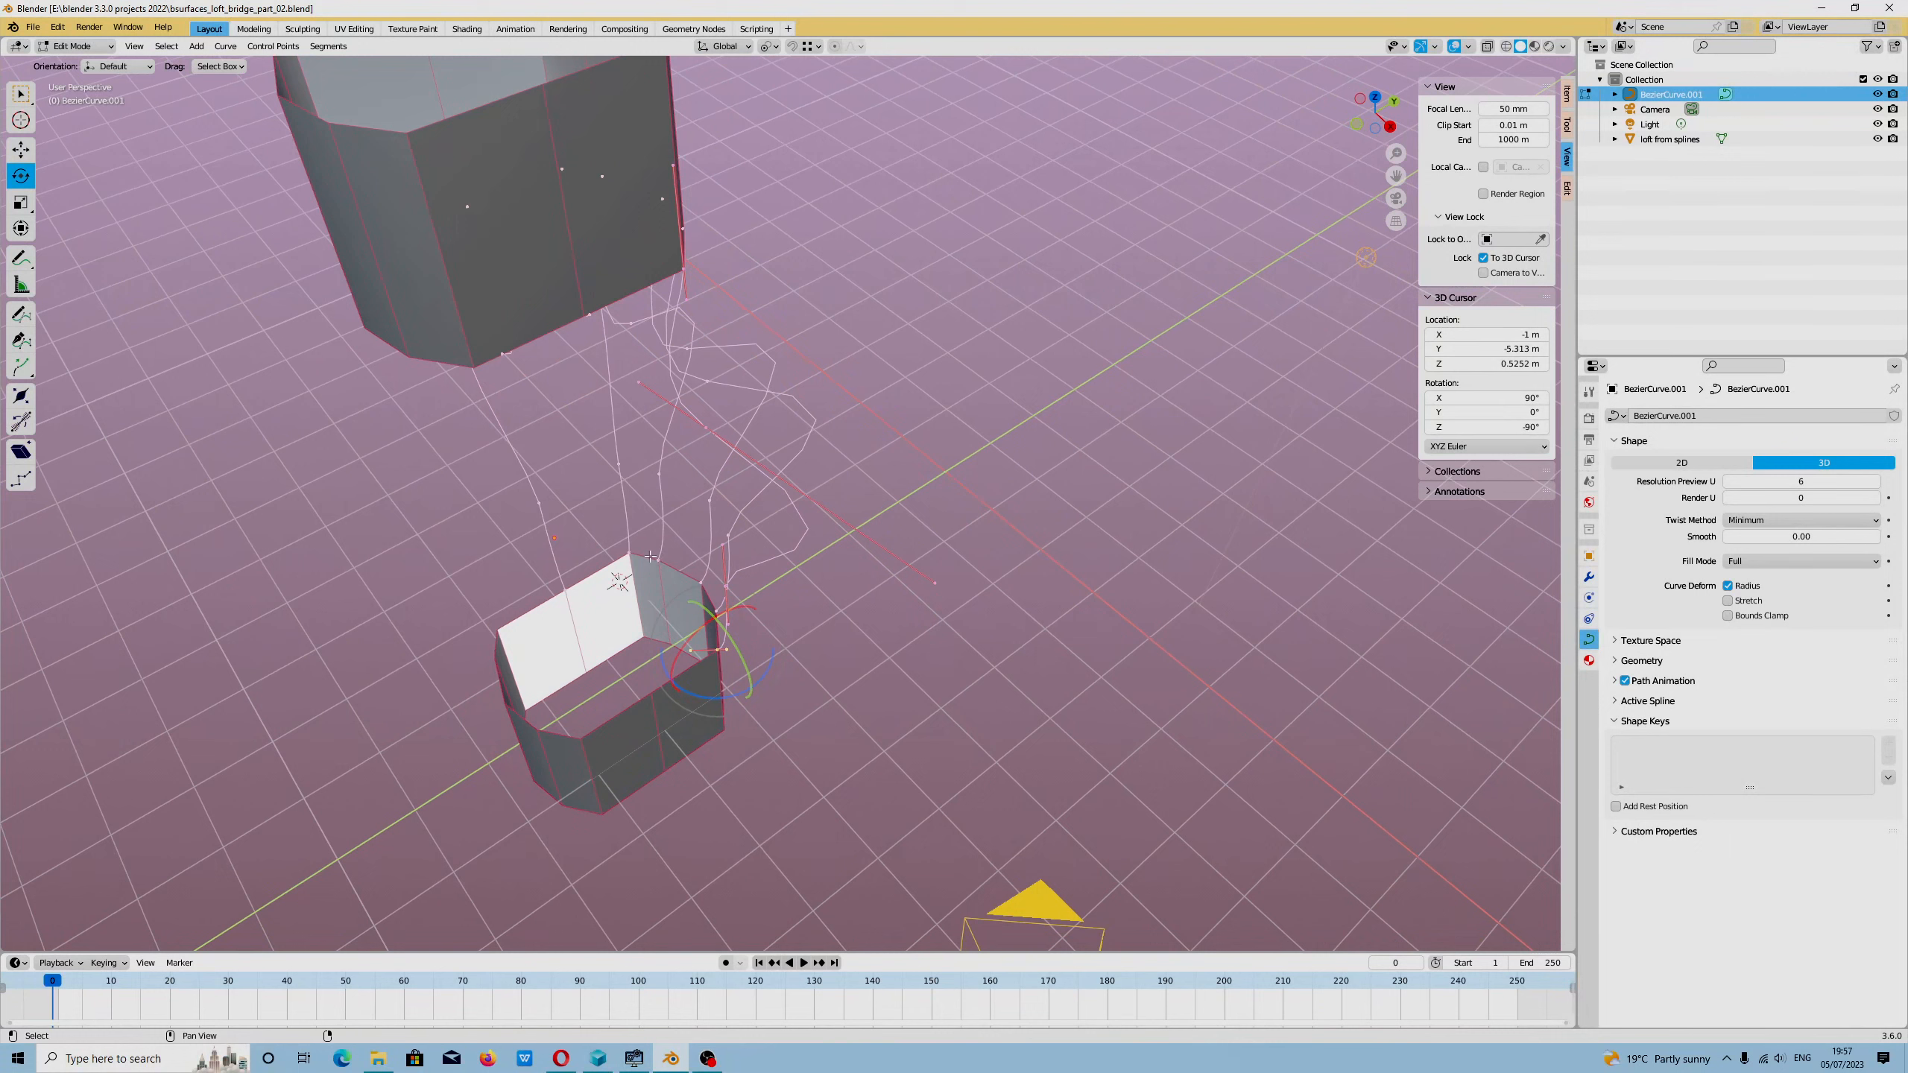
key(shift+space)
key(g)
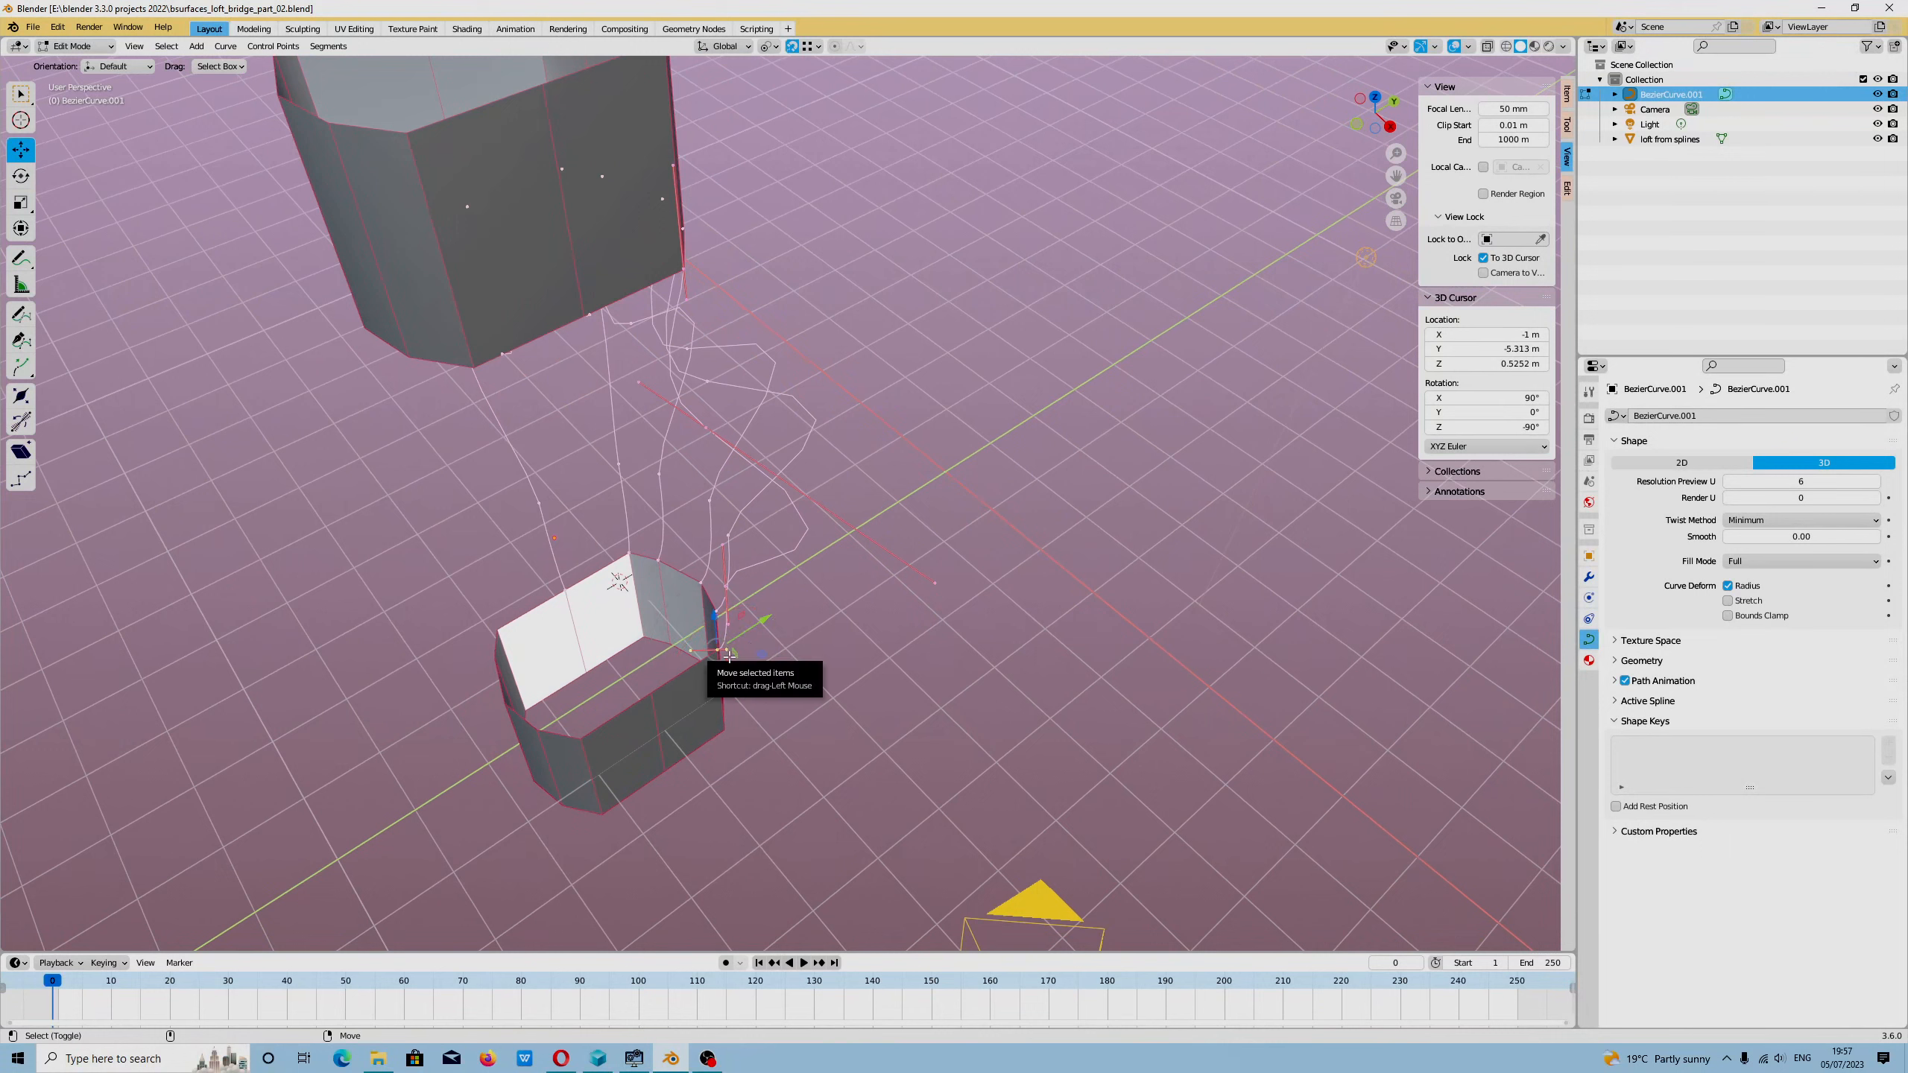
key(shift+d)
click(656, 694)
Step: Rotate the copy on the straight side around the Z axis, ending with a rotation of about -24.2°
key(shift+space)
key(r)
middle_drag(694, 215, 751, 6)
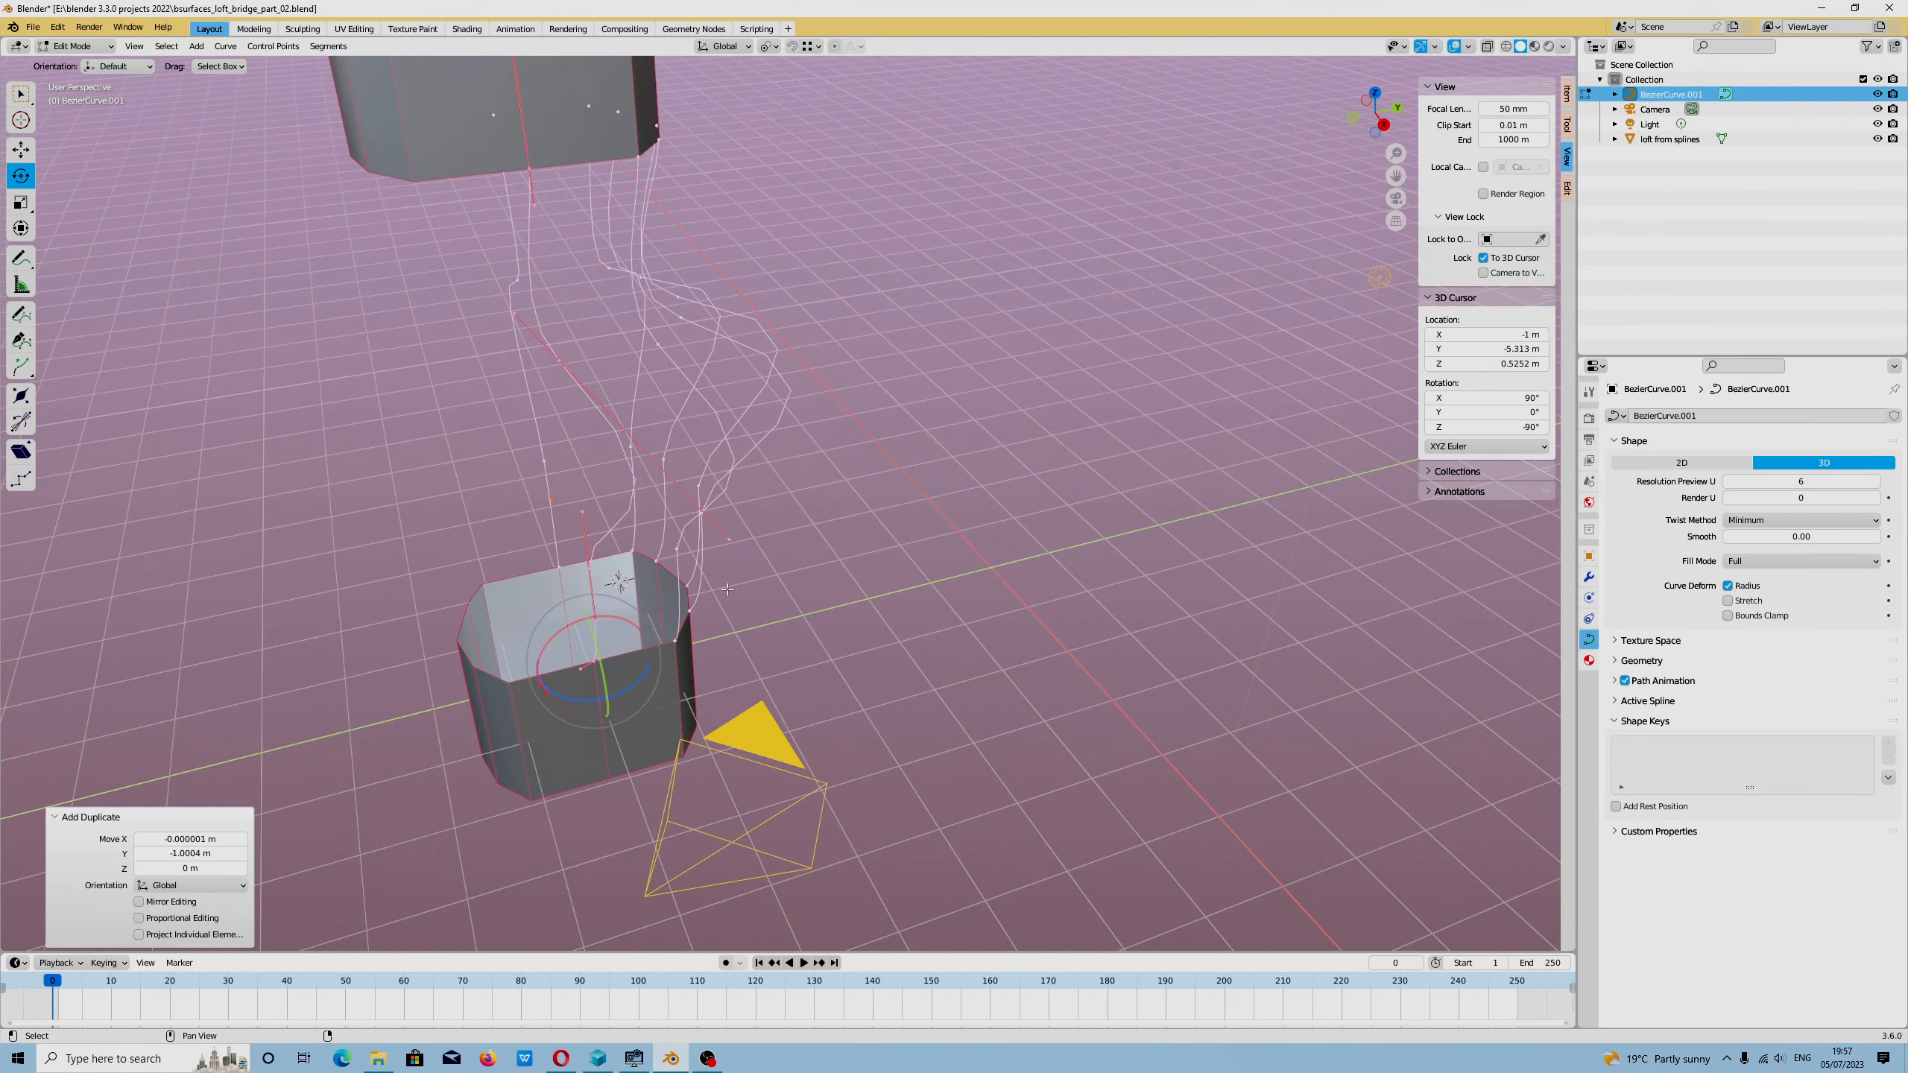
drag(632, 688, 610, 696)
key(ctrl+z)
middle_drag(610, 696, 858, 661)
Step: Duplicate the rotated curve another -1.00 m along Y to the far end of the straight side
key(shift+space)
key(g)
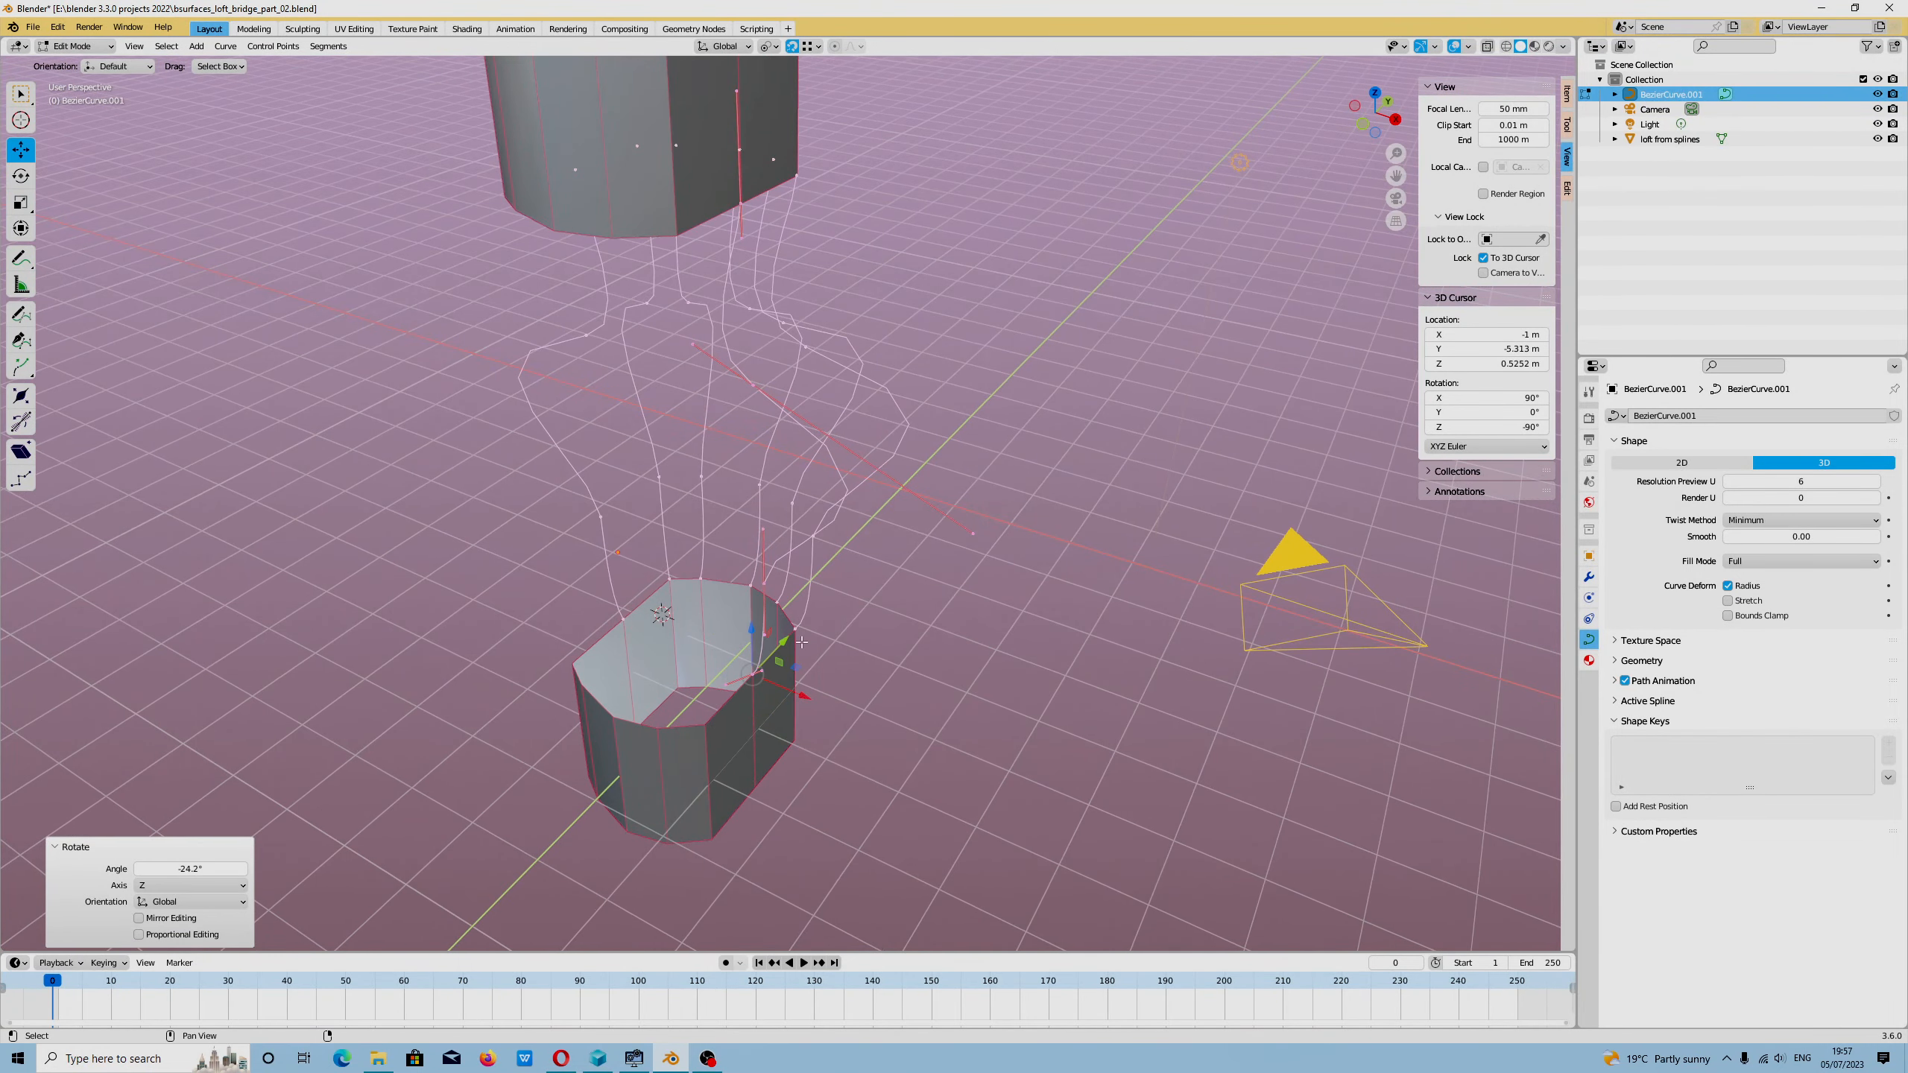
key(shift+d)
key(y)
click(693, 729)
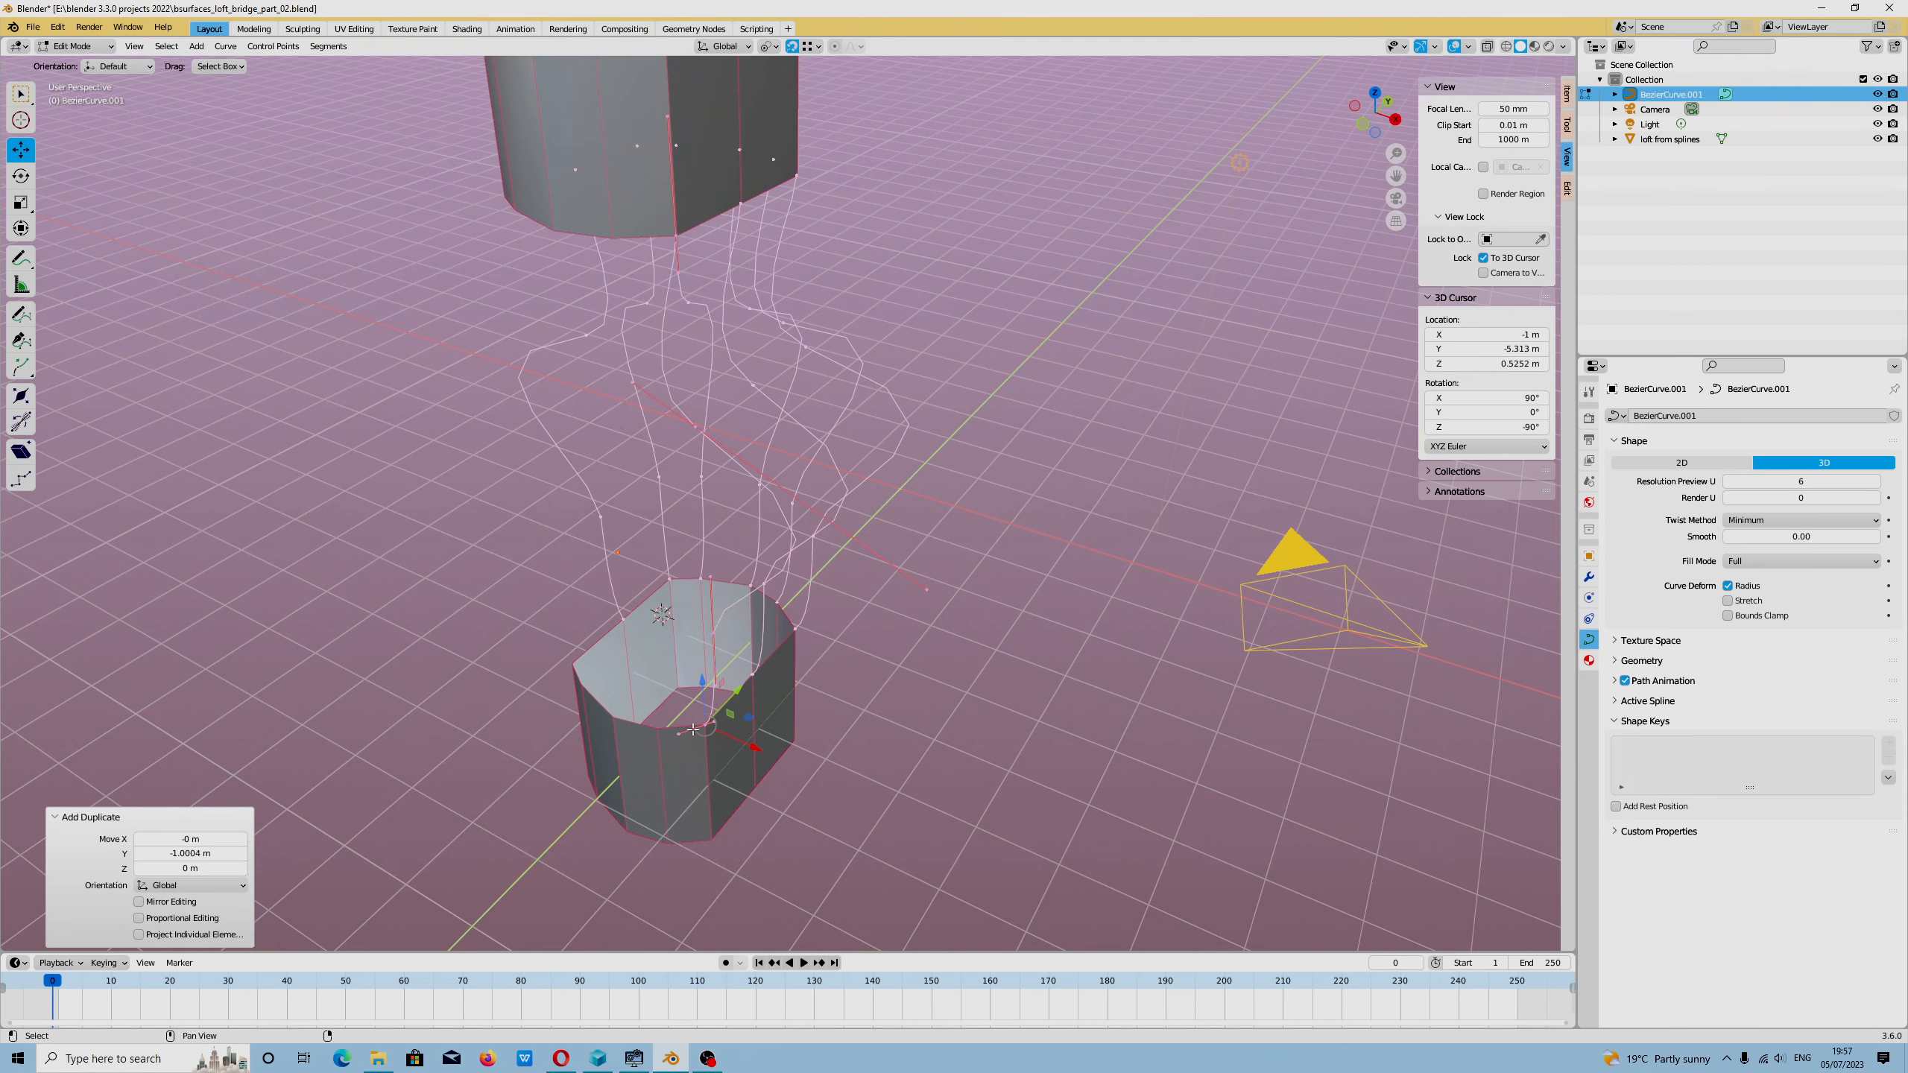
Step: Duplicate the curve about -0.43 m in X and -0.34 m in Y, and rotate the copy about -46.9° around Z
middle_drag(692, 729, 939, 697)
key(shift+d)
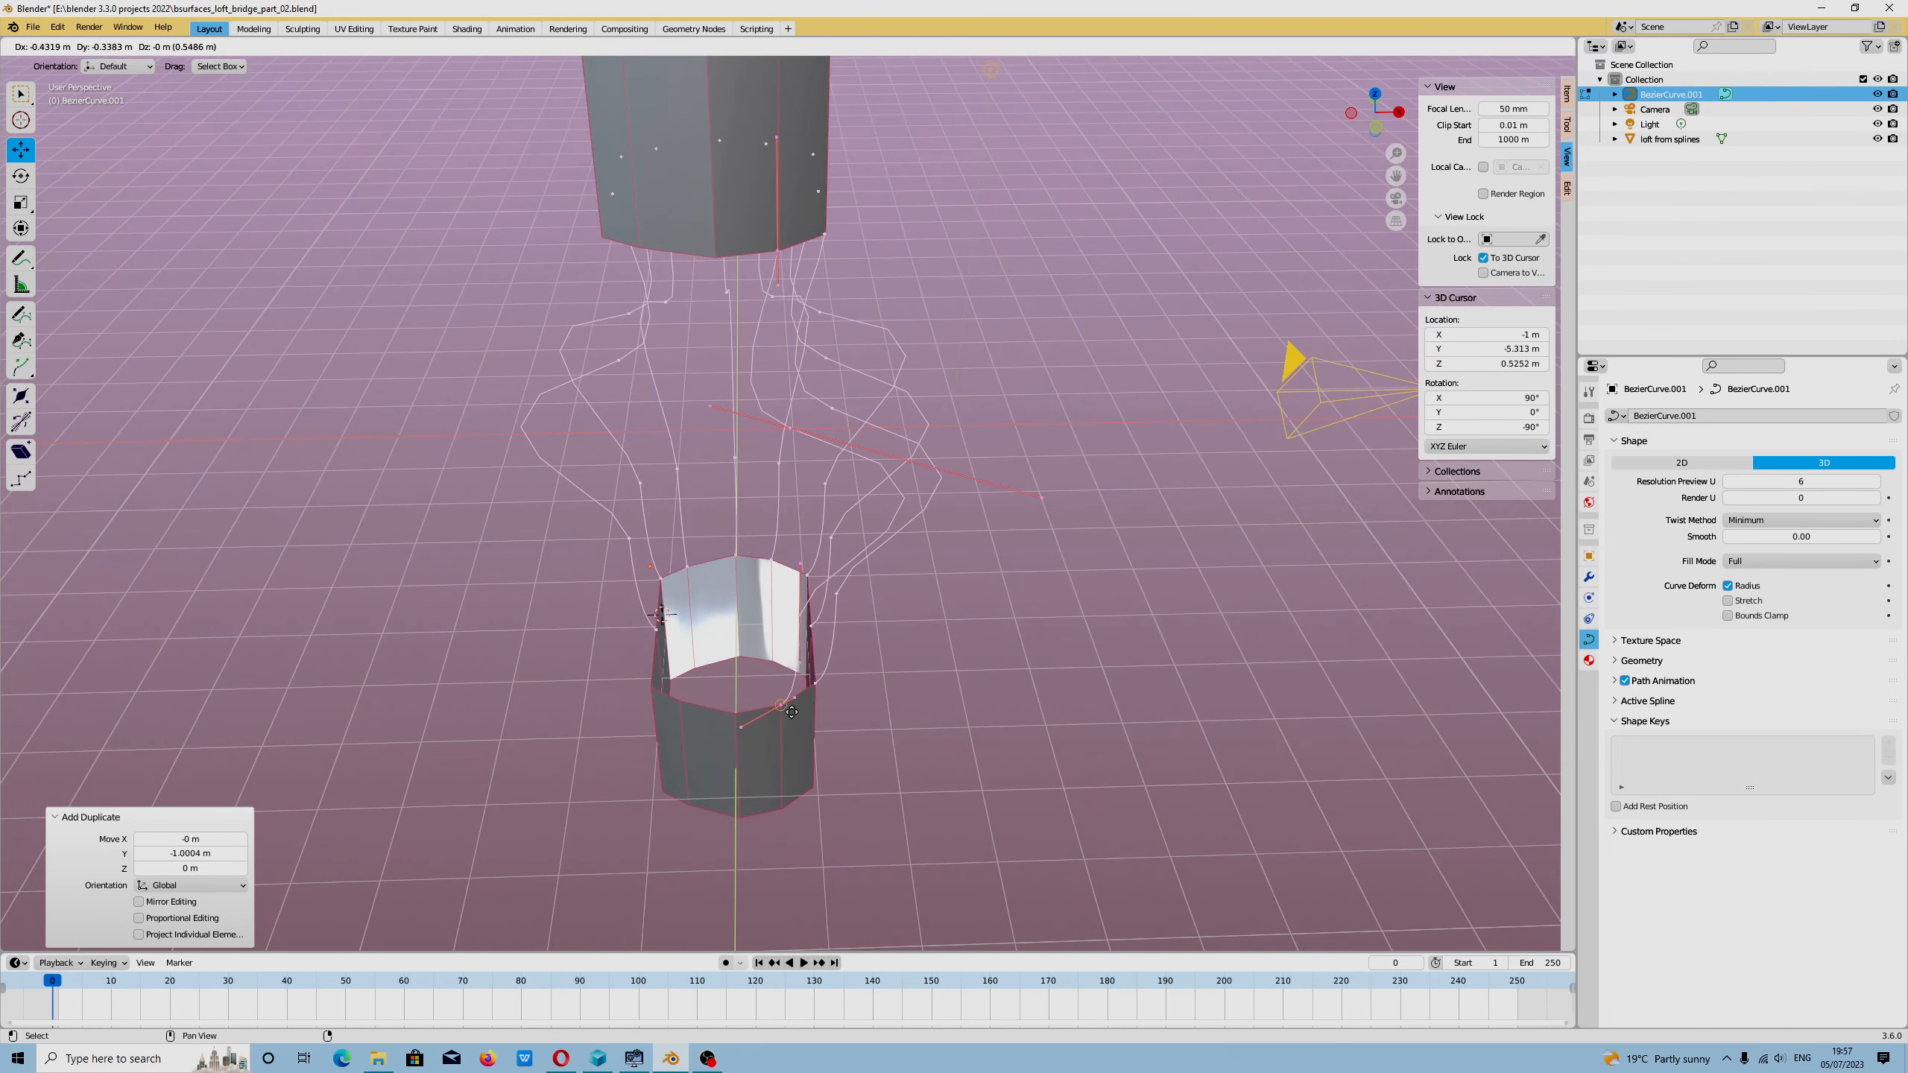
click(785, 708)
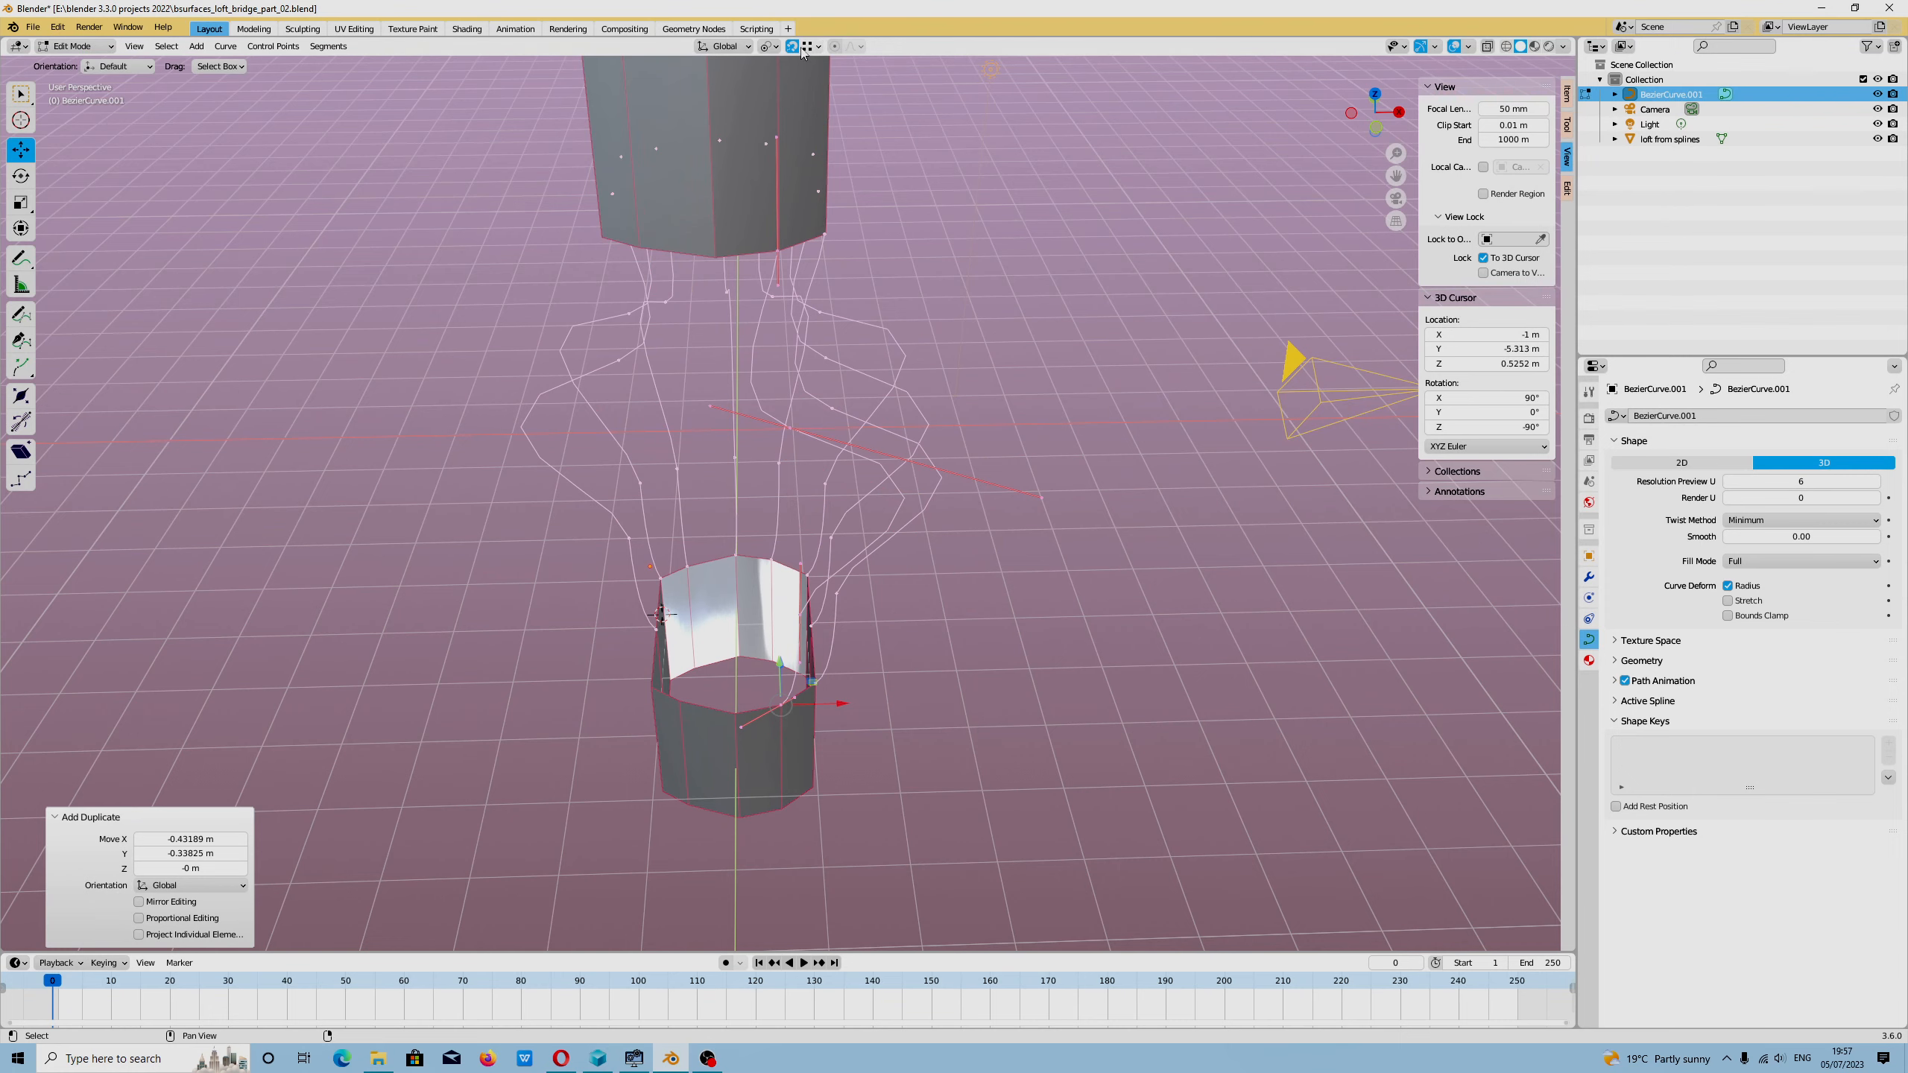
middle_drag(916, 526, 921, 666)
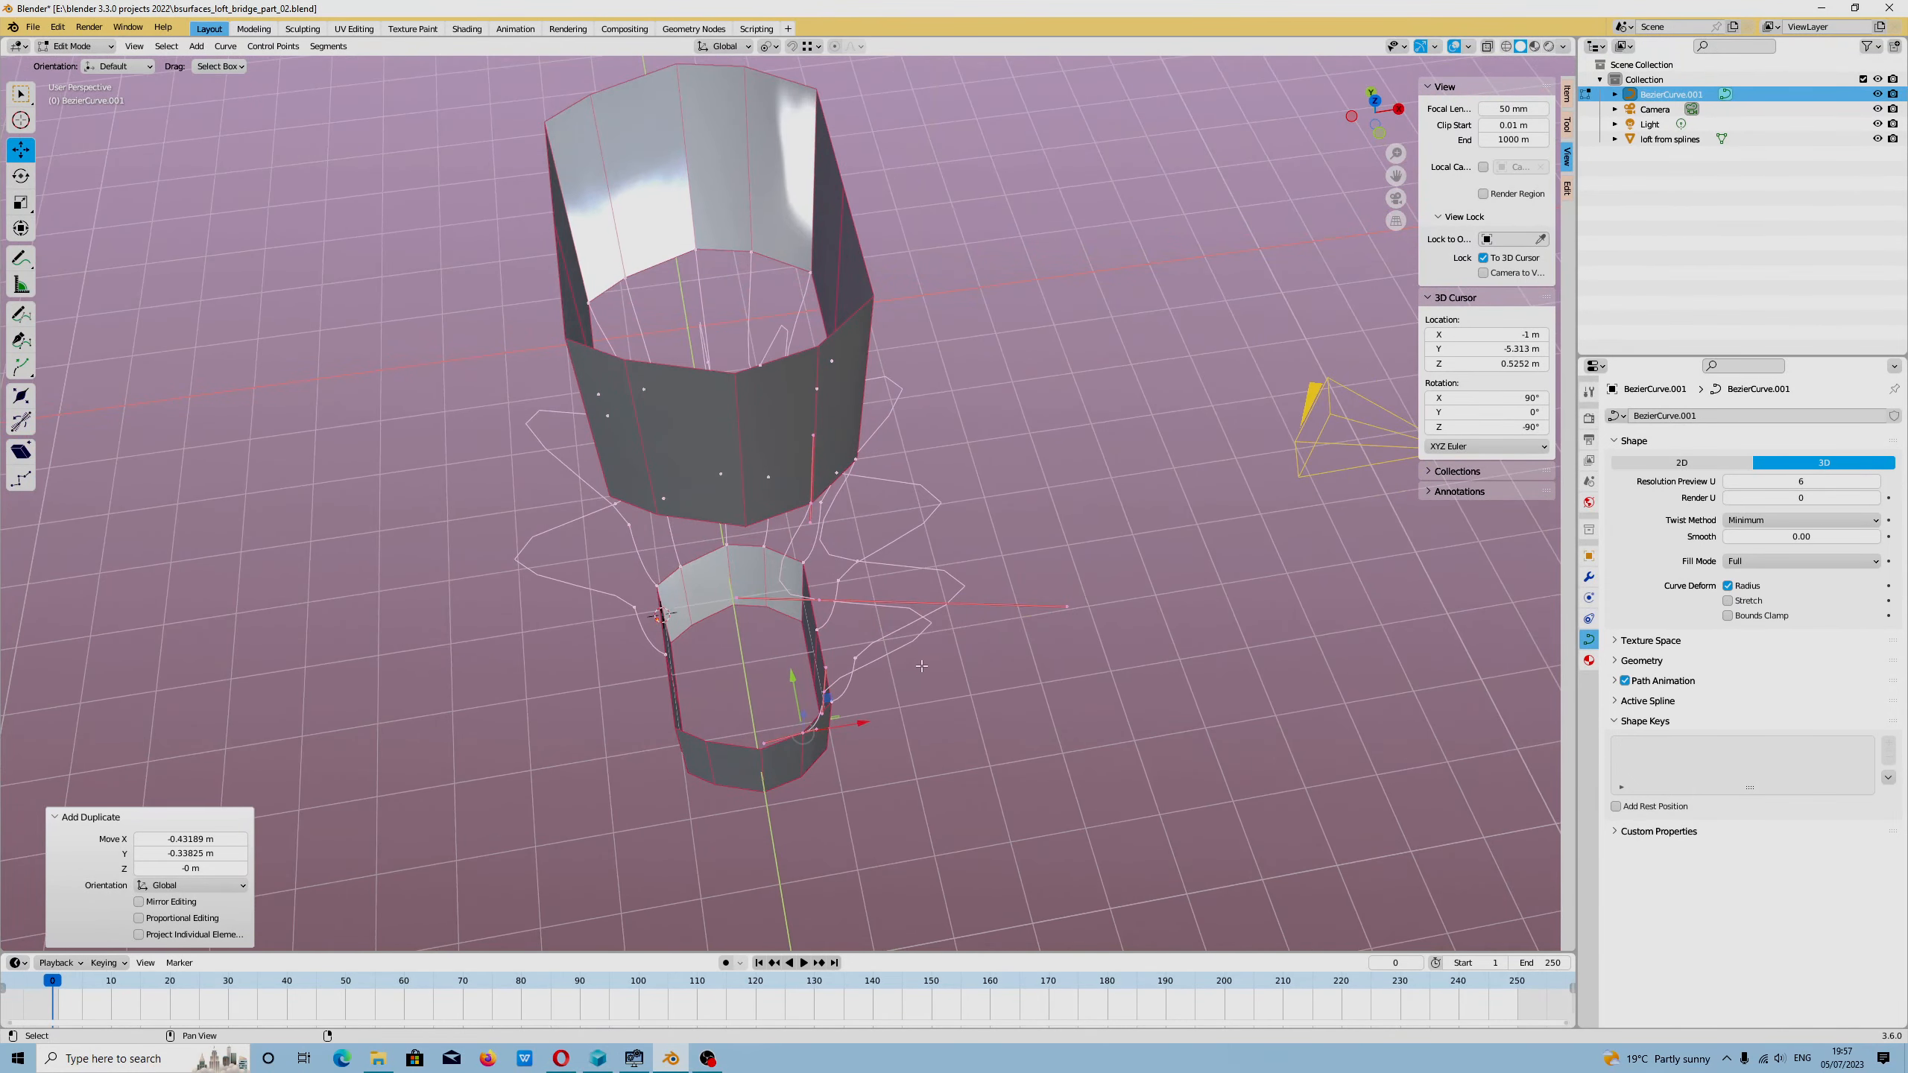
key(r)
drag(842, 780, 795, 798)
Step: Duplicate the curve about -0.55 m in X and -0.12 m in Y, and rotate the copy about -41.1° around Z
key(g)
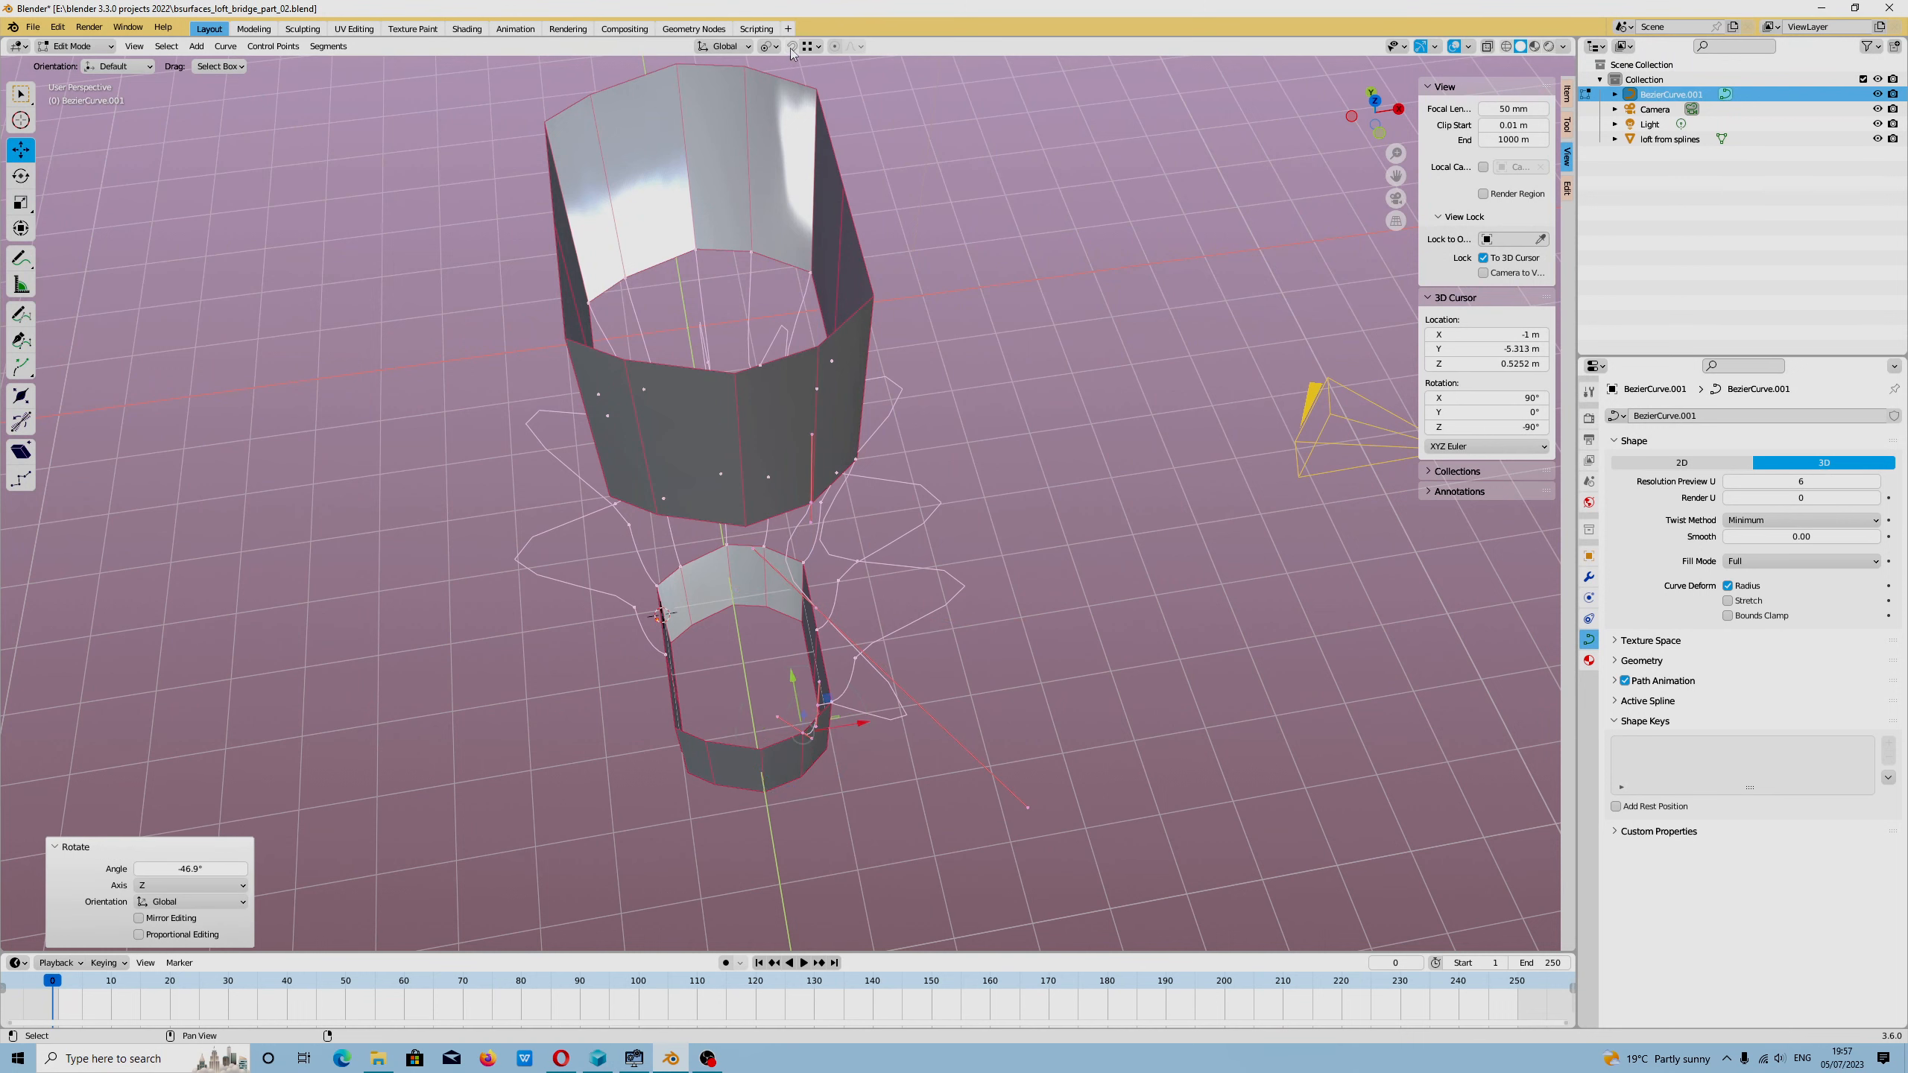
drag(826, 699, 762, 751)
click(761, 751)
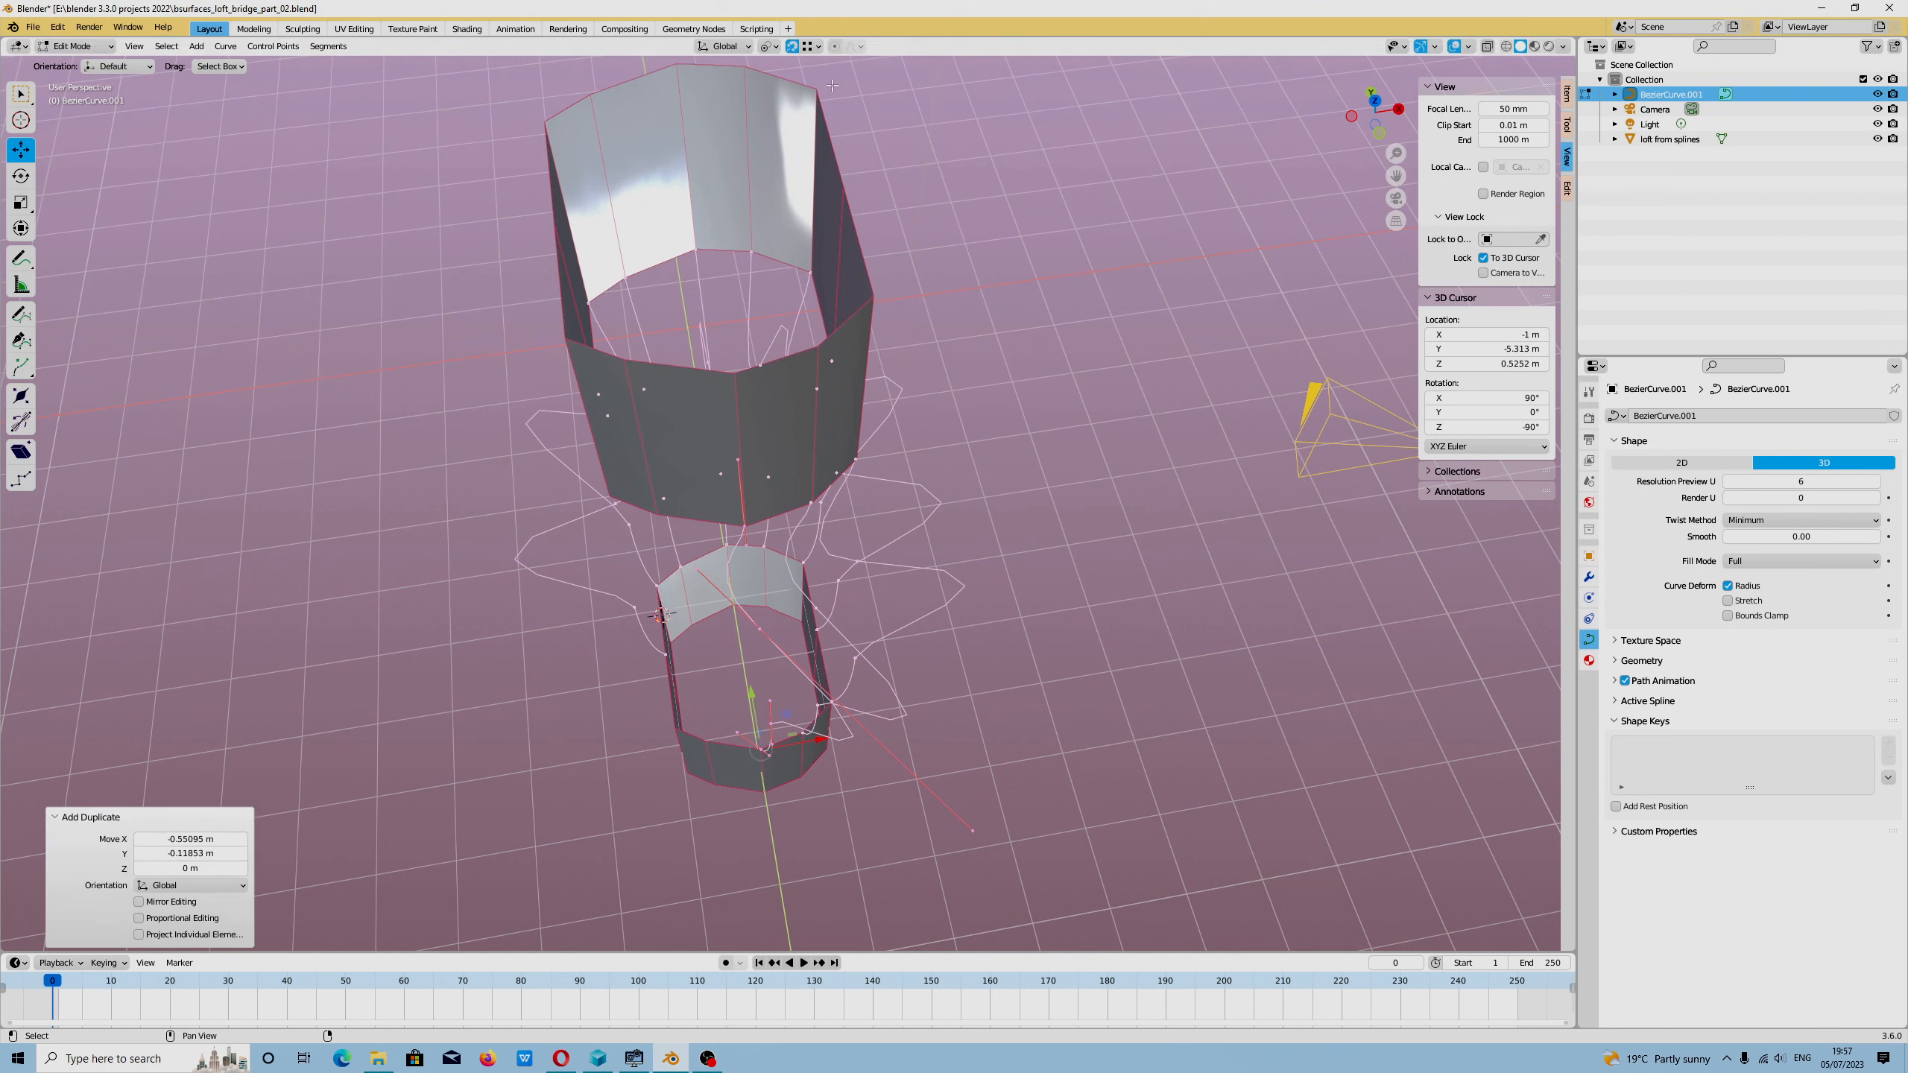
key(shift+space)
key(r)
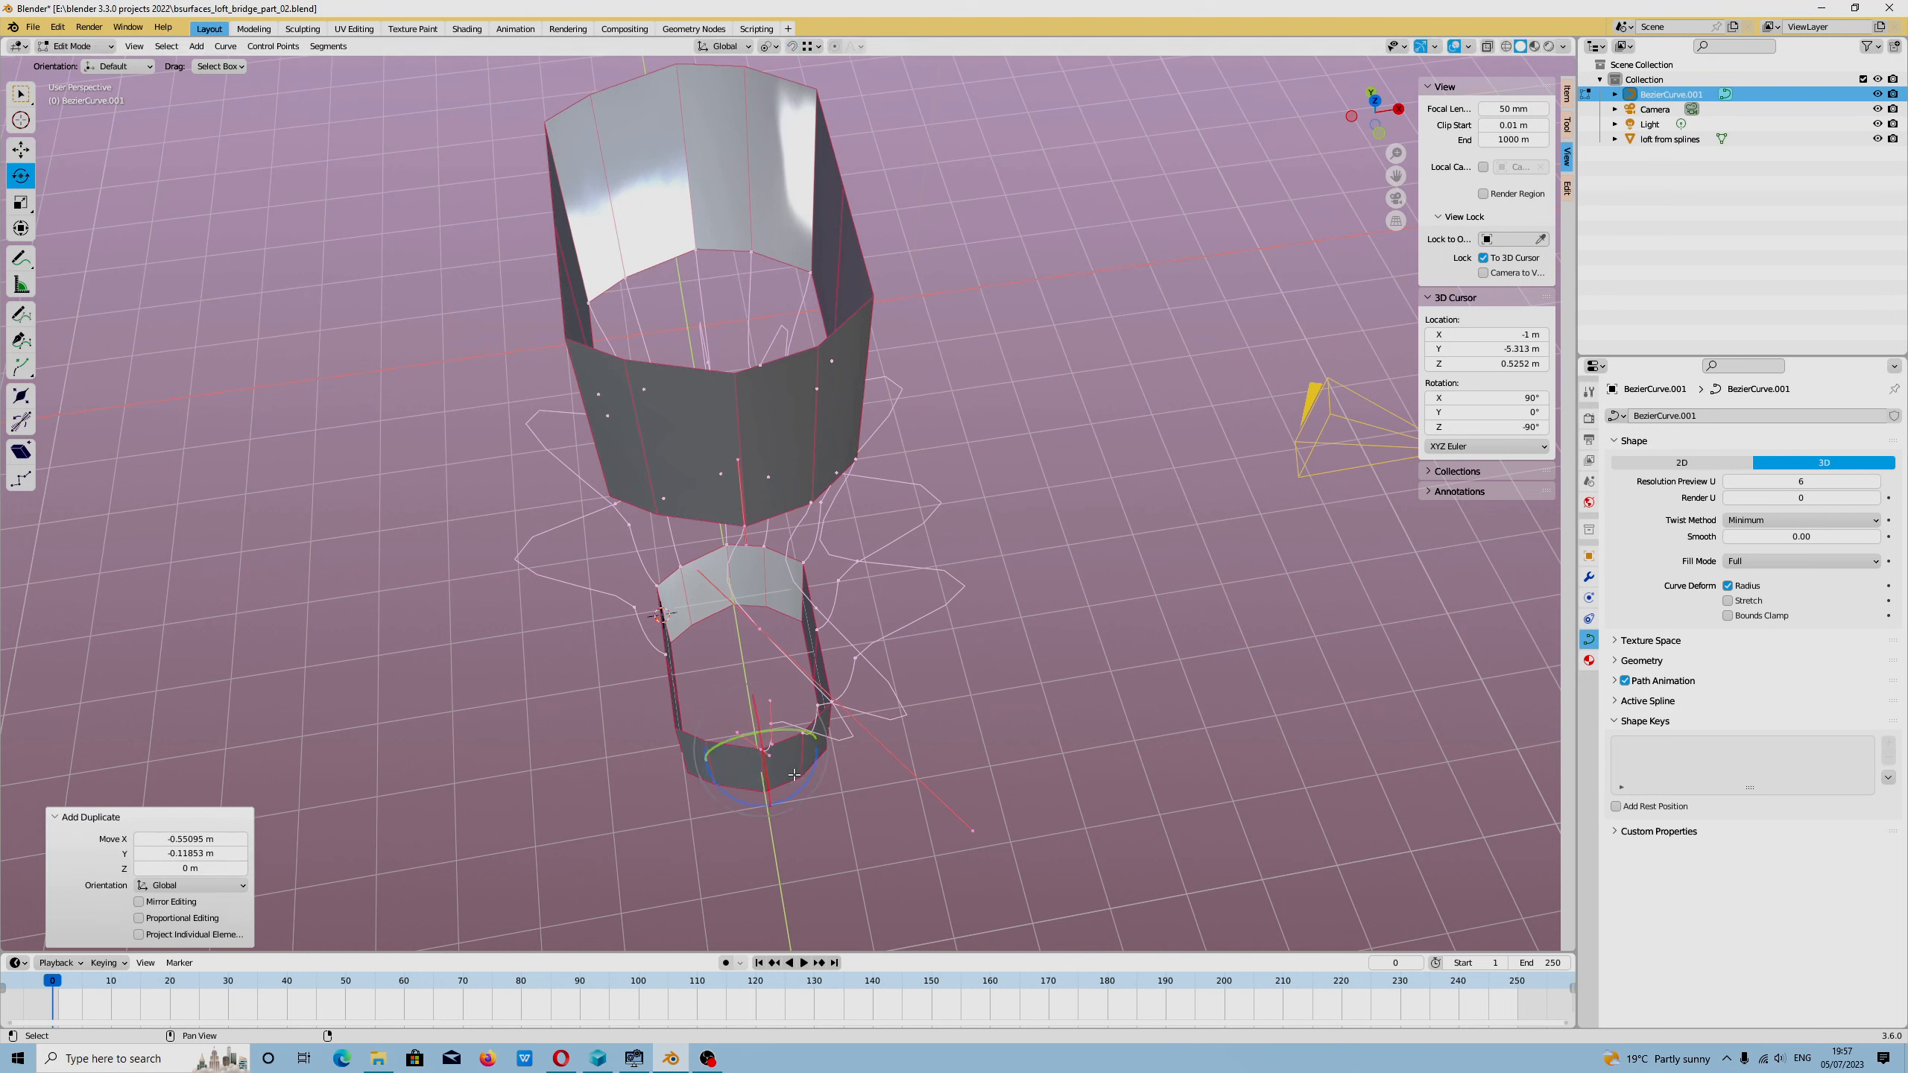
drag(795, 791, 755, 794)
alt+drag(633, 677, 702, 652)
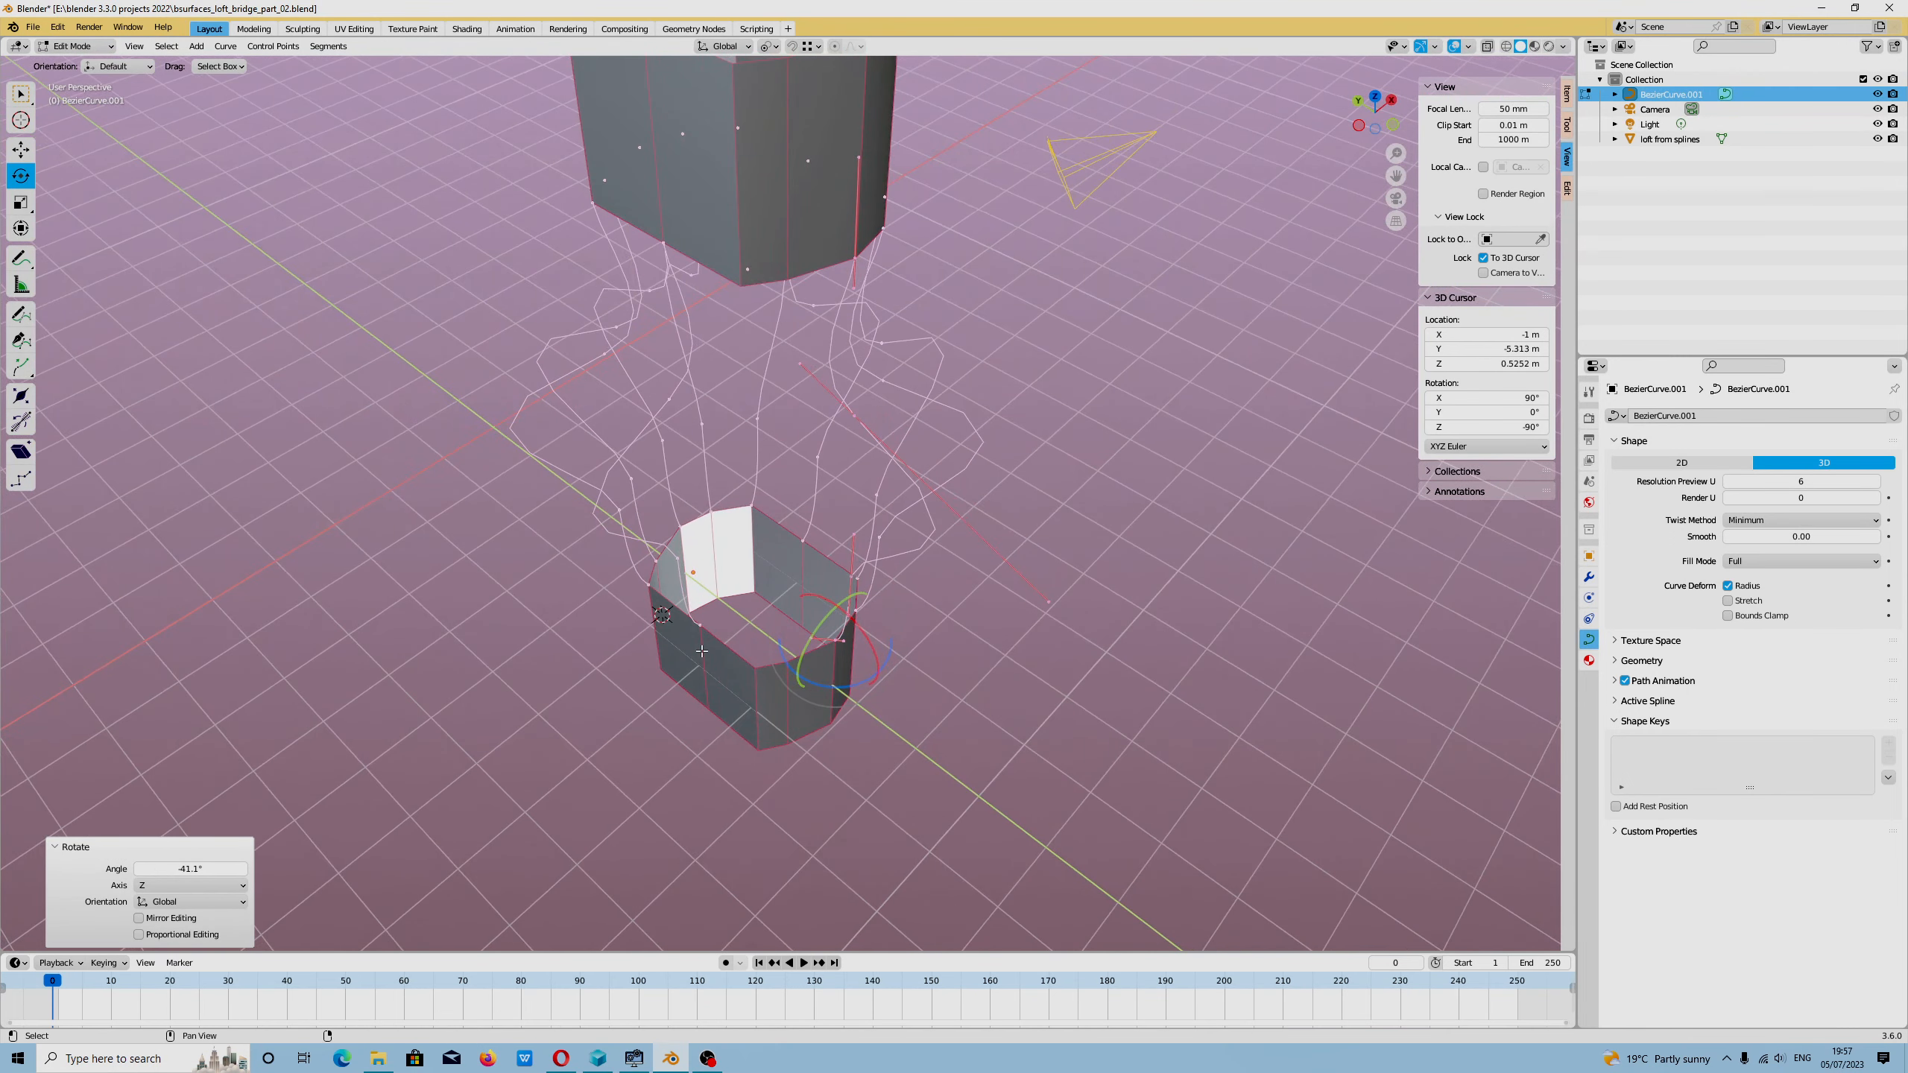
Step: Duplicate the curve about -0.67 m in X and 0.23 m in Y, and rotate the copy about -31.2° around Z
key(w)
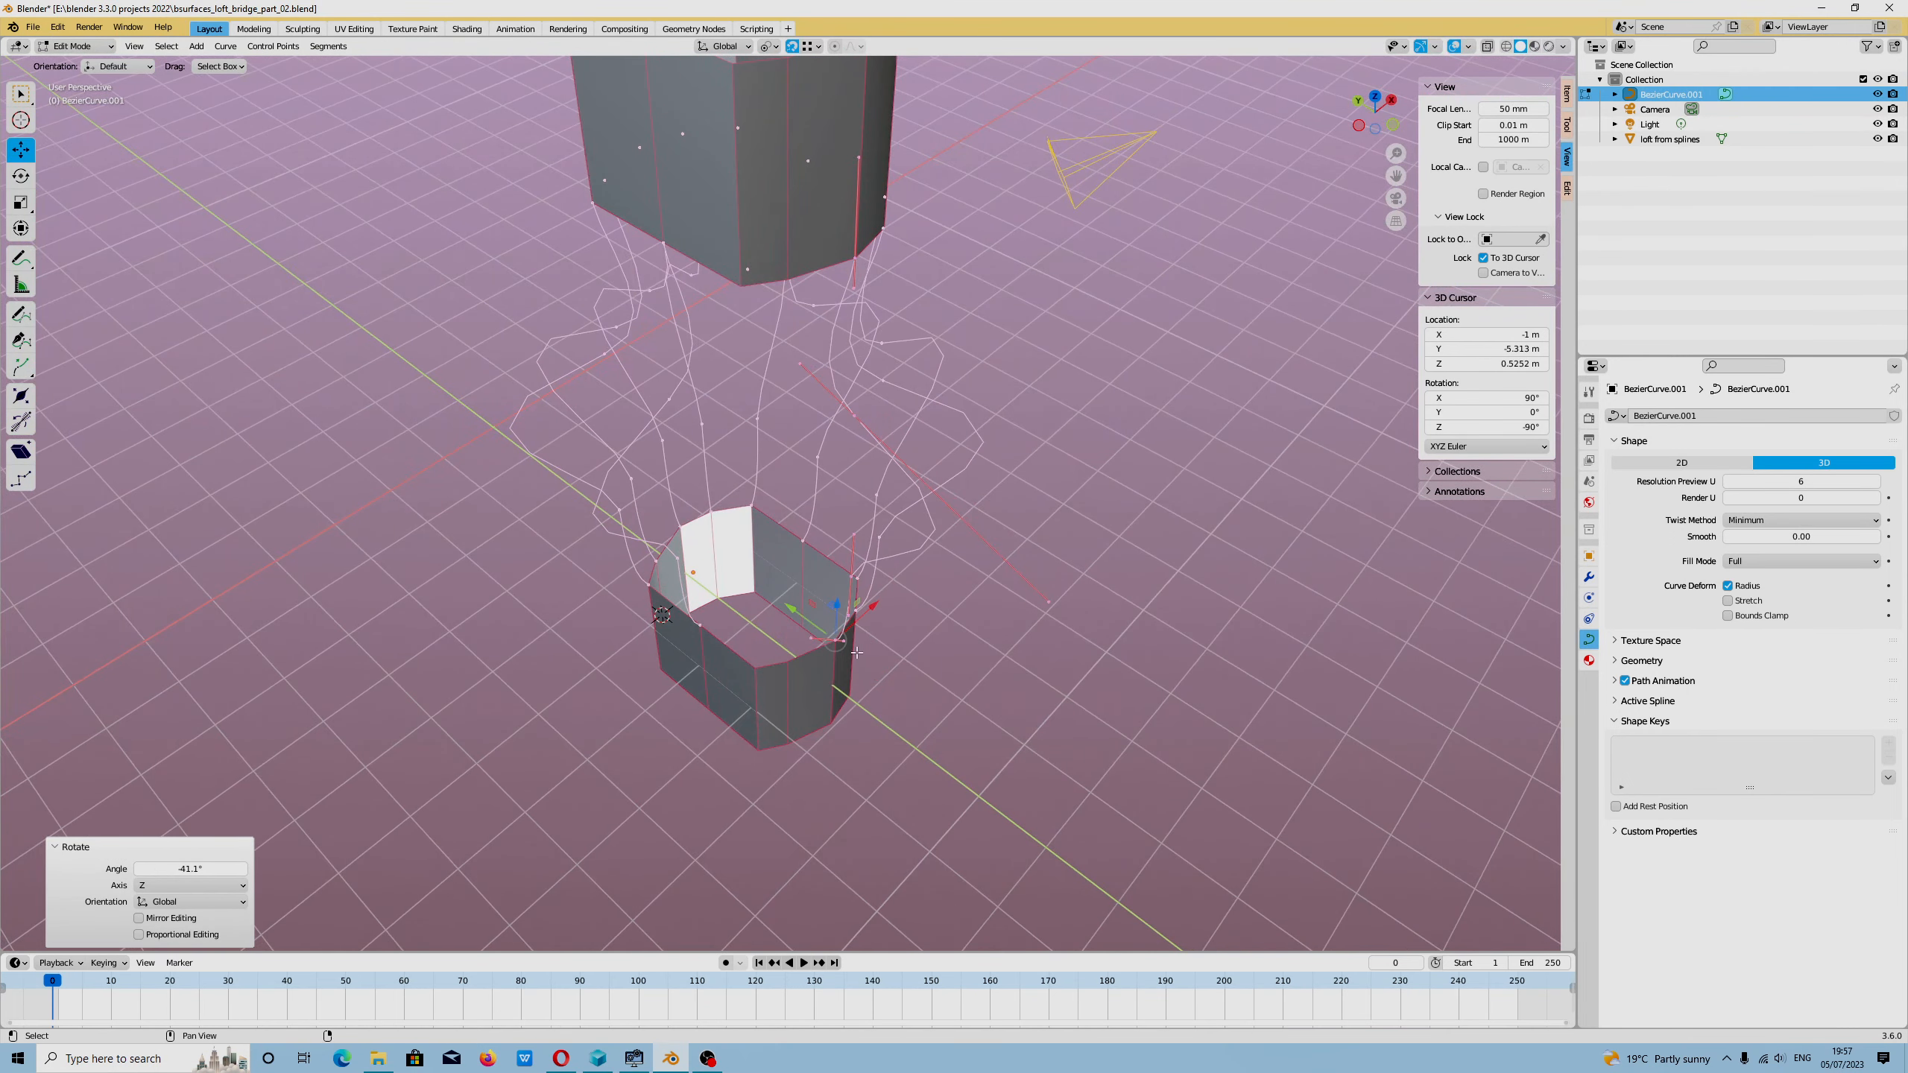
key(shift+d)
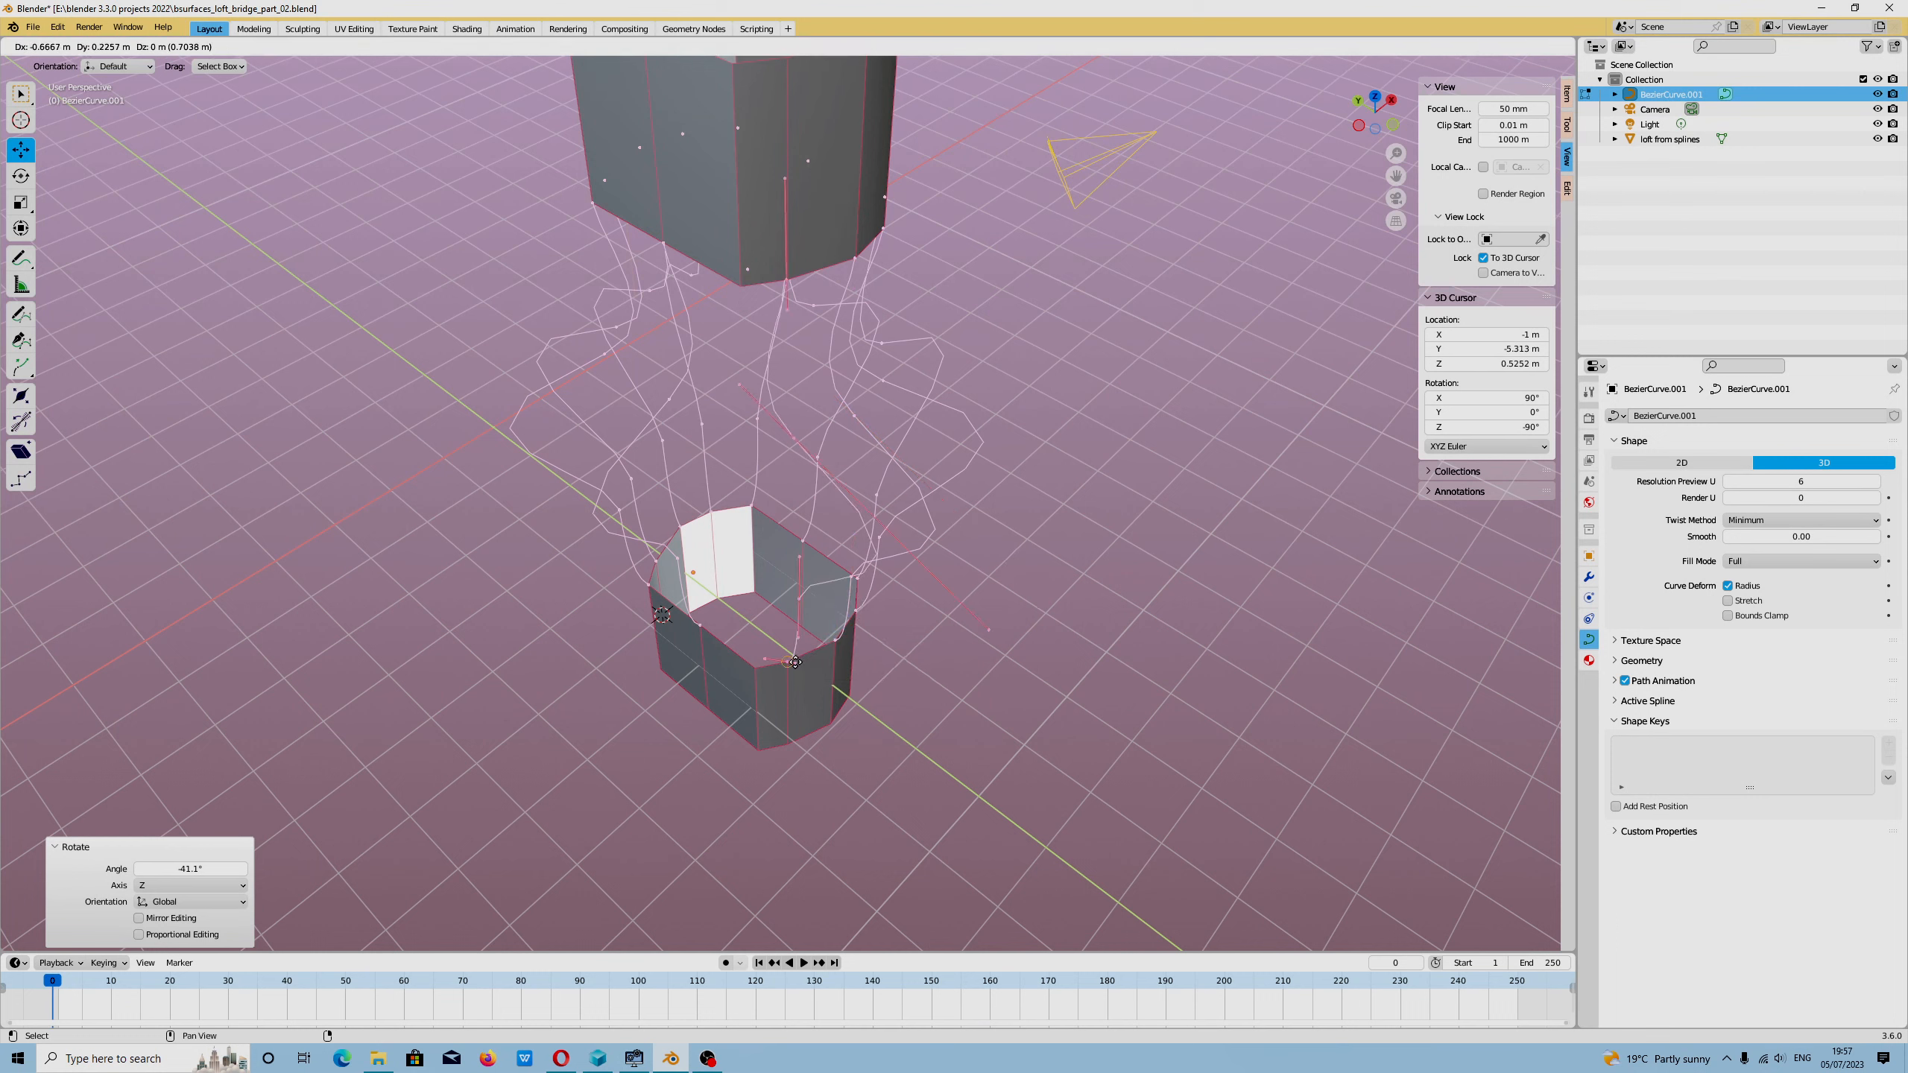
click(792, 662)
key(e)
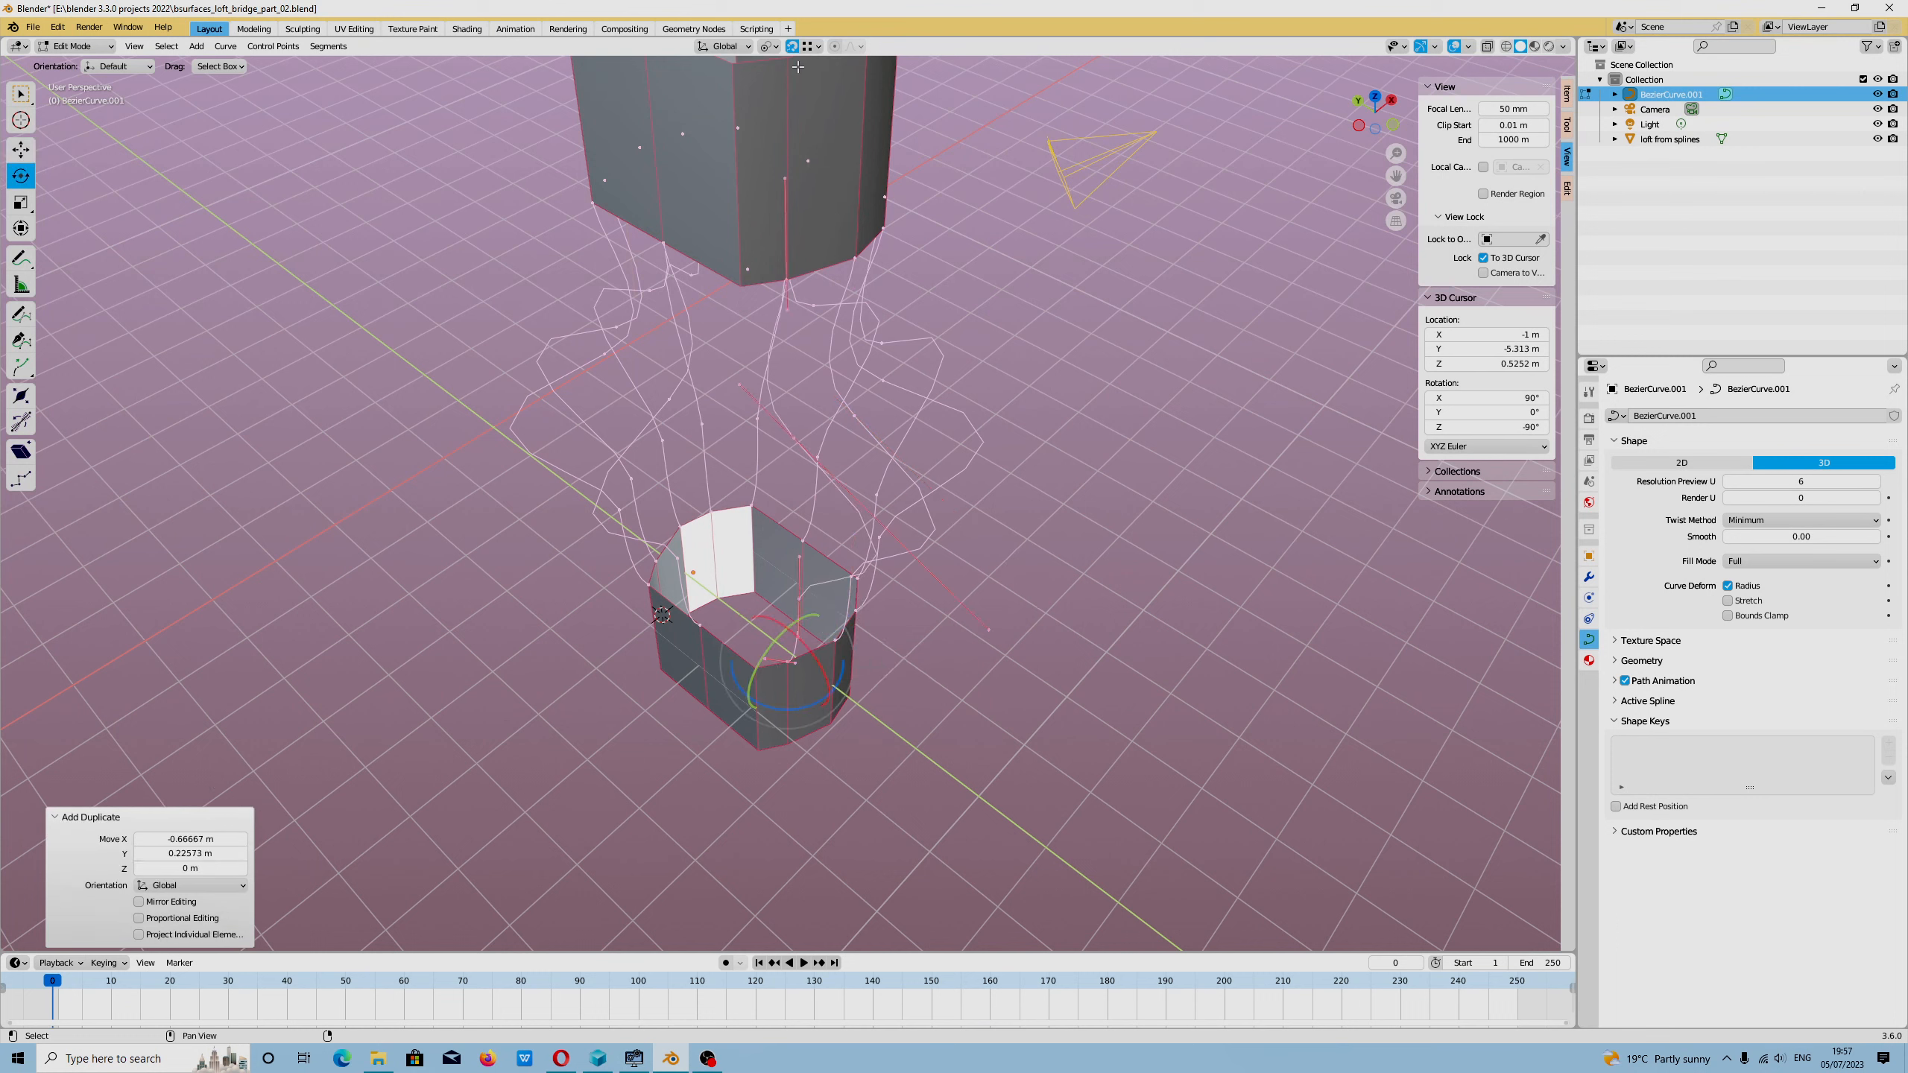
drag(804, 707, 778, 711)
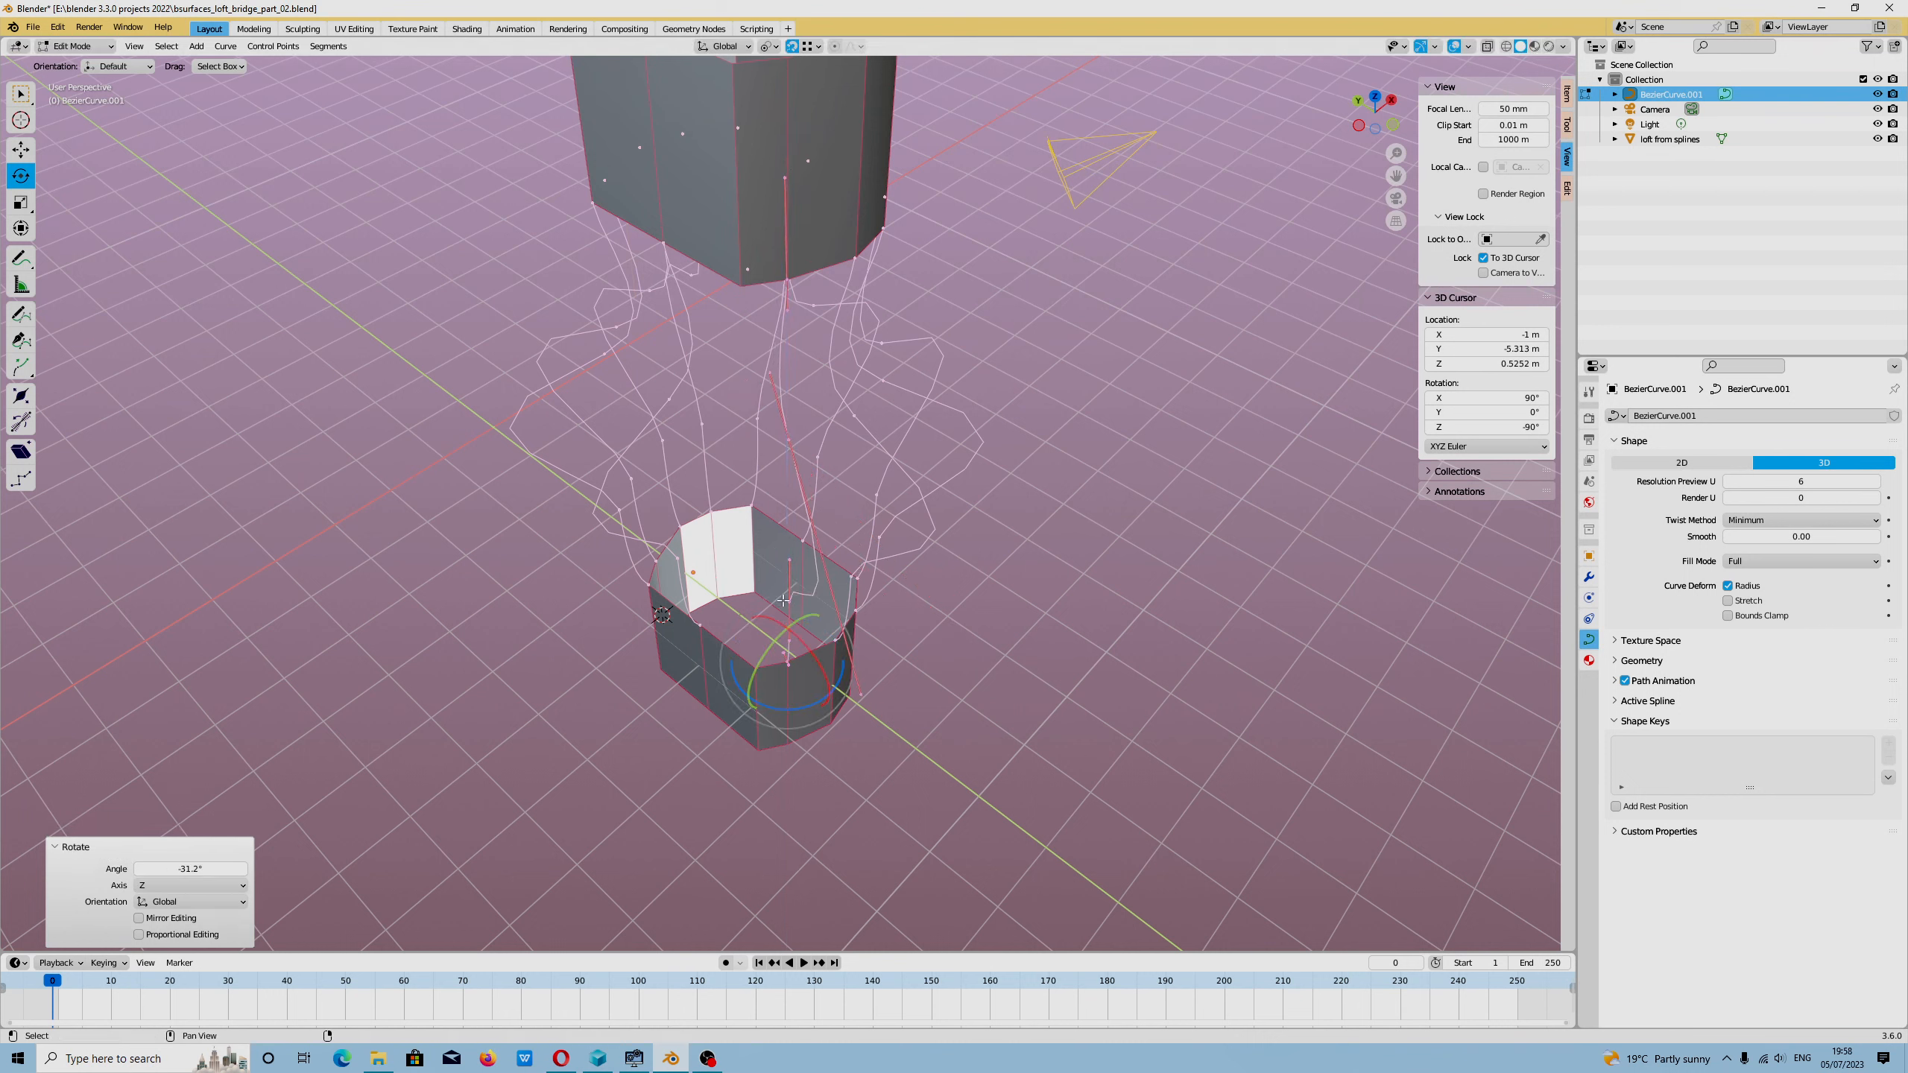
Step: Duplicate the curve about -0.35 m in X and 0.23 m in Y, and rotate the copy about -23.4° around Z
key(g)
click(752, 656)
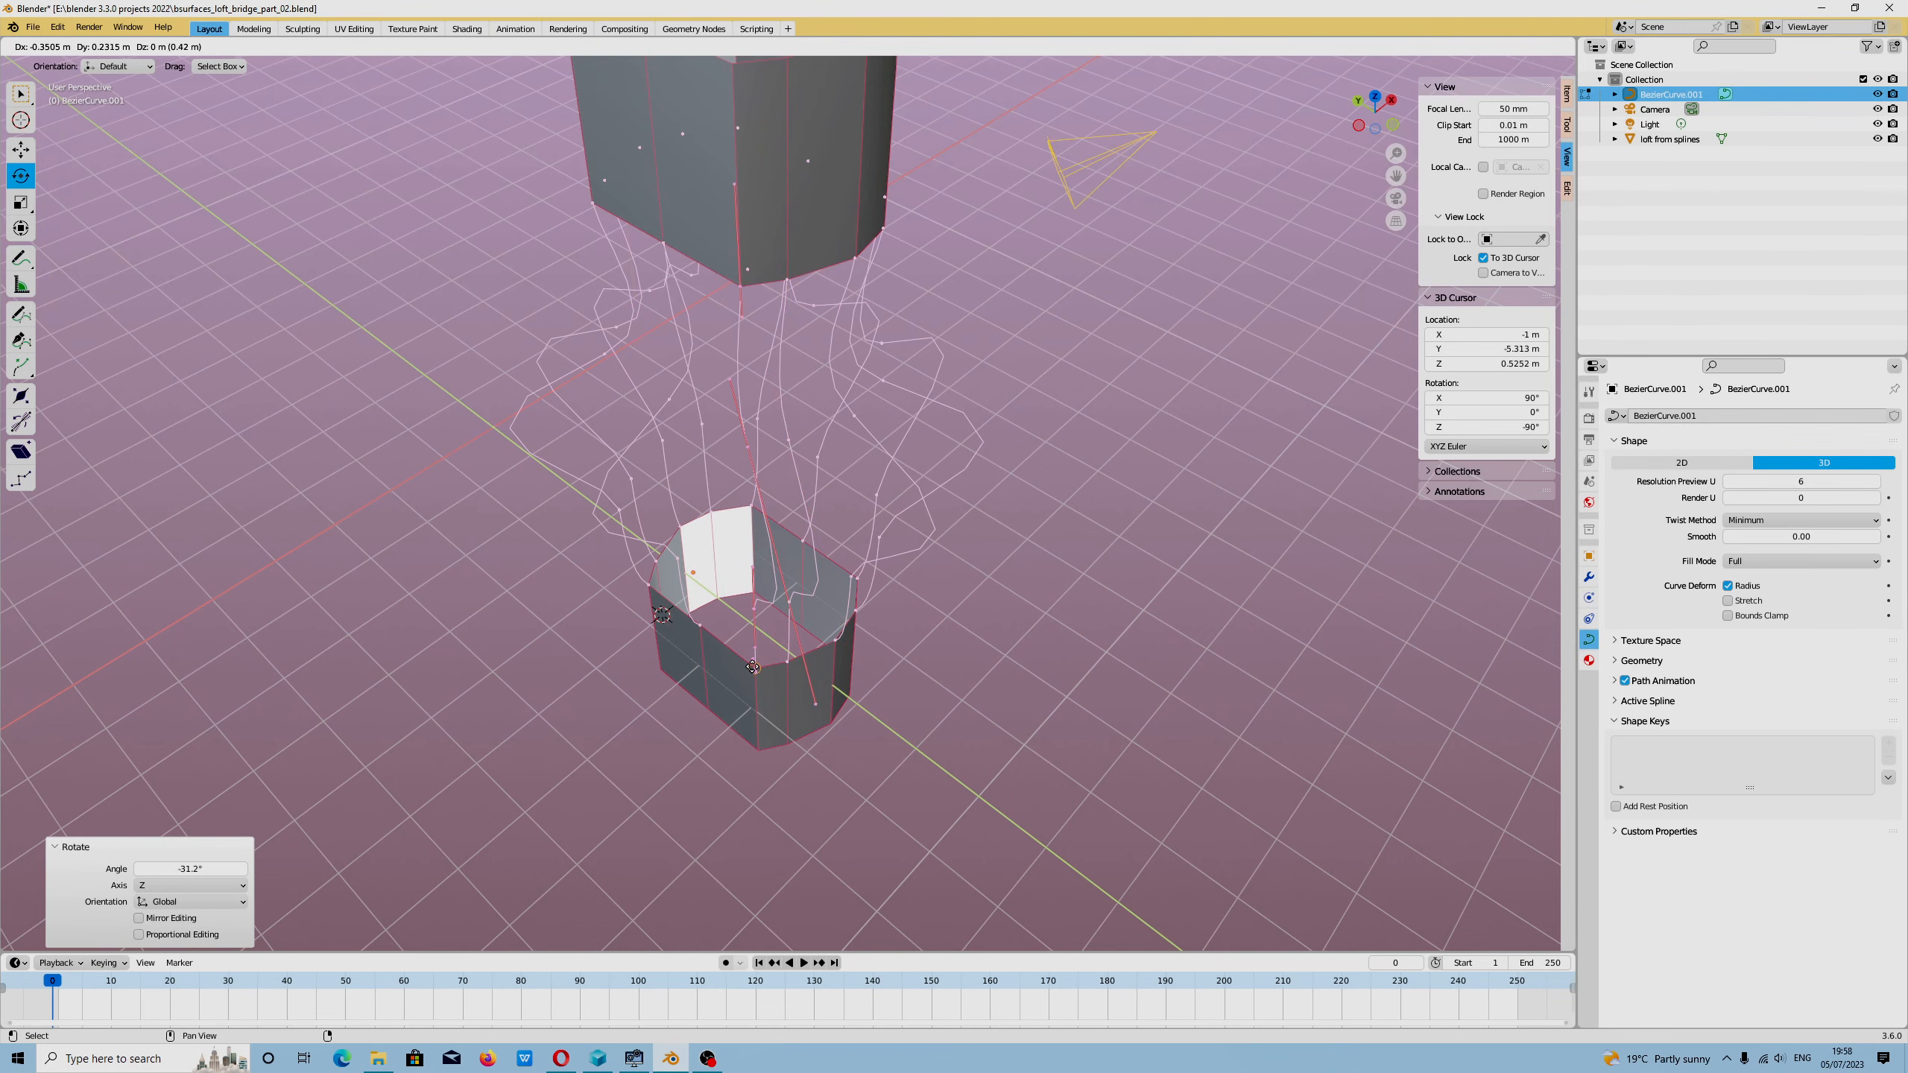
mouse_move(777, 664)
middle_down()
mouse_move(911, 694)
mouse_move(814, 658)
middle_up()
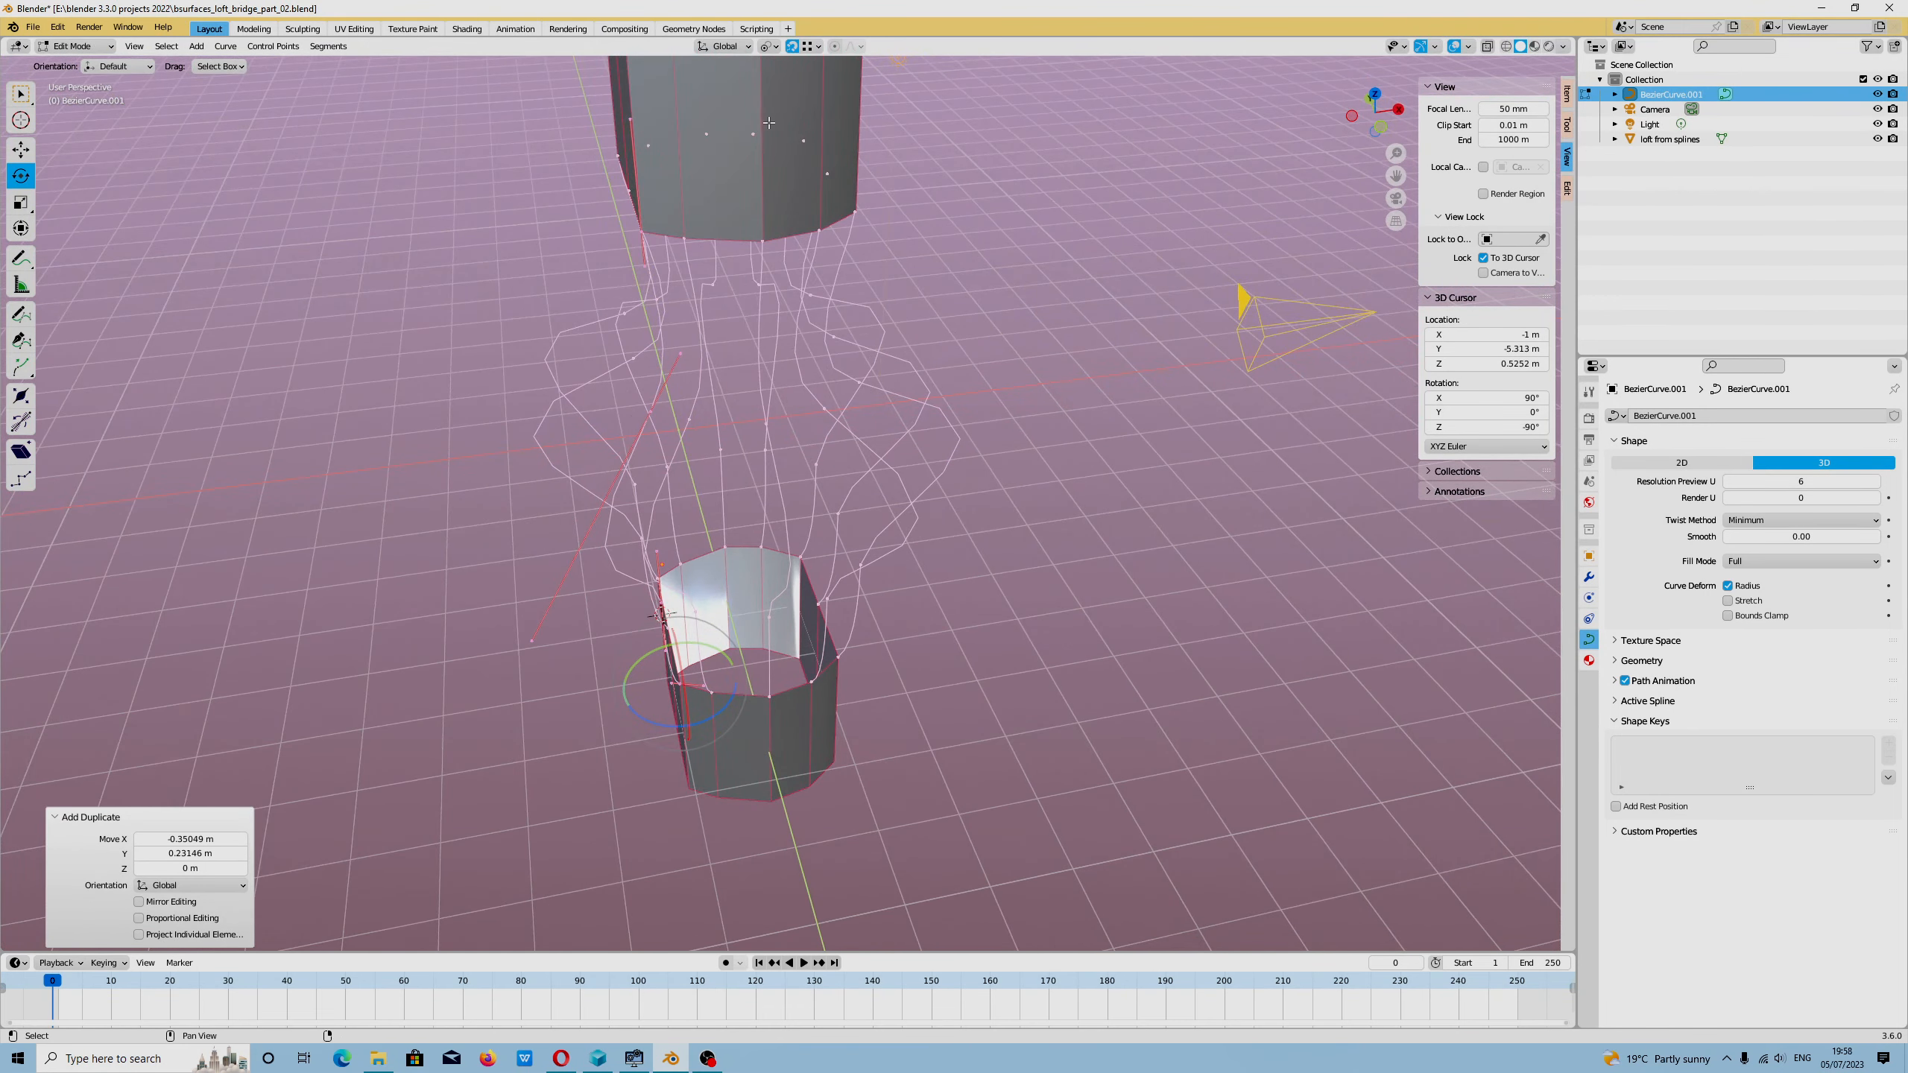
drag(657, 722, 639, 703)
middle_drag(639, 703, 917, 582)
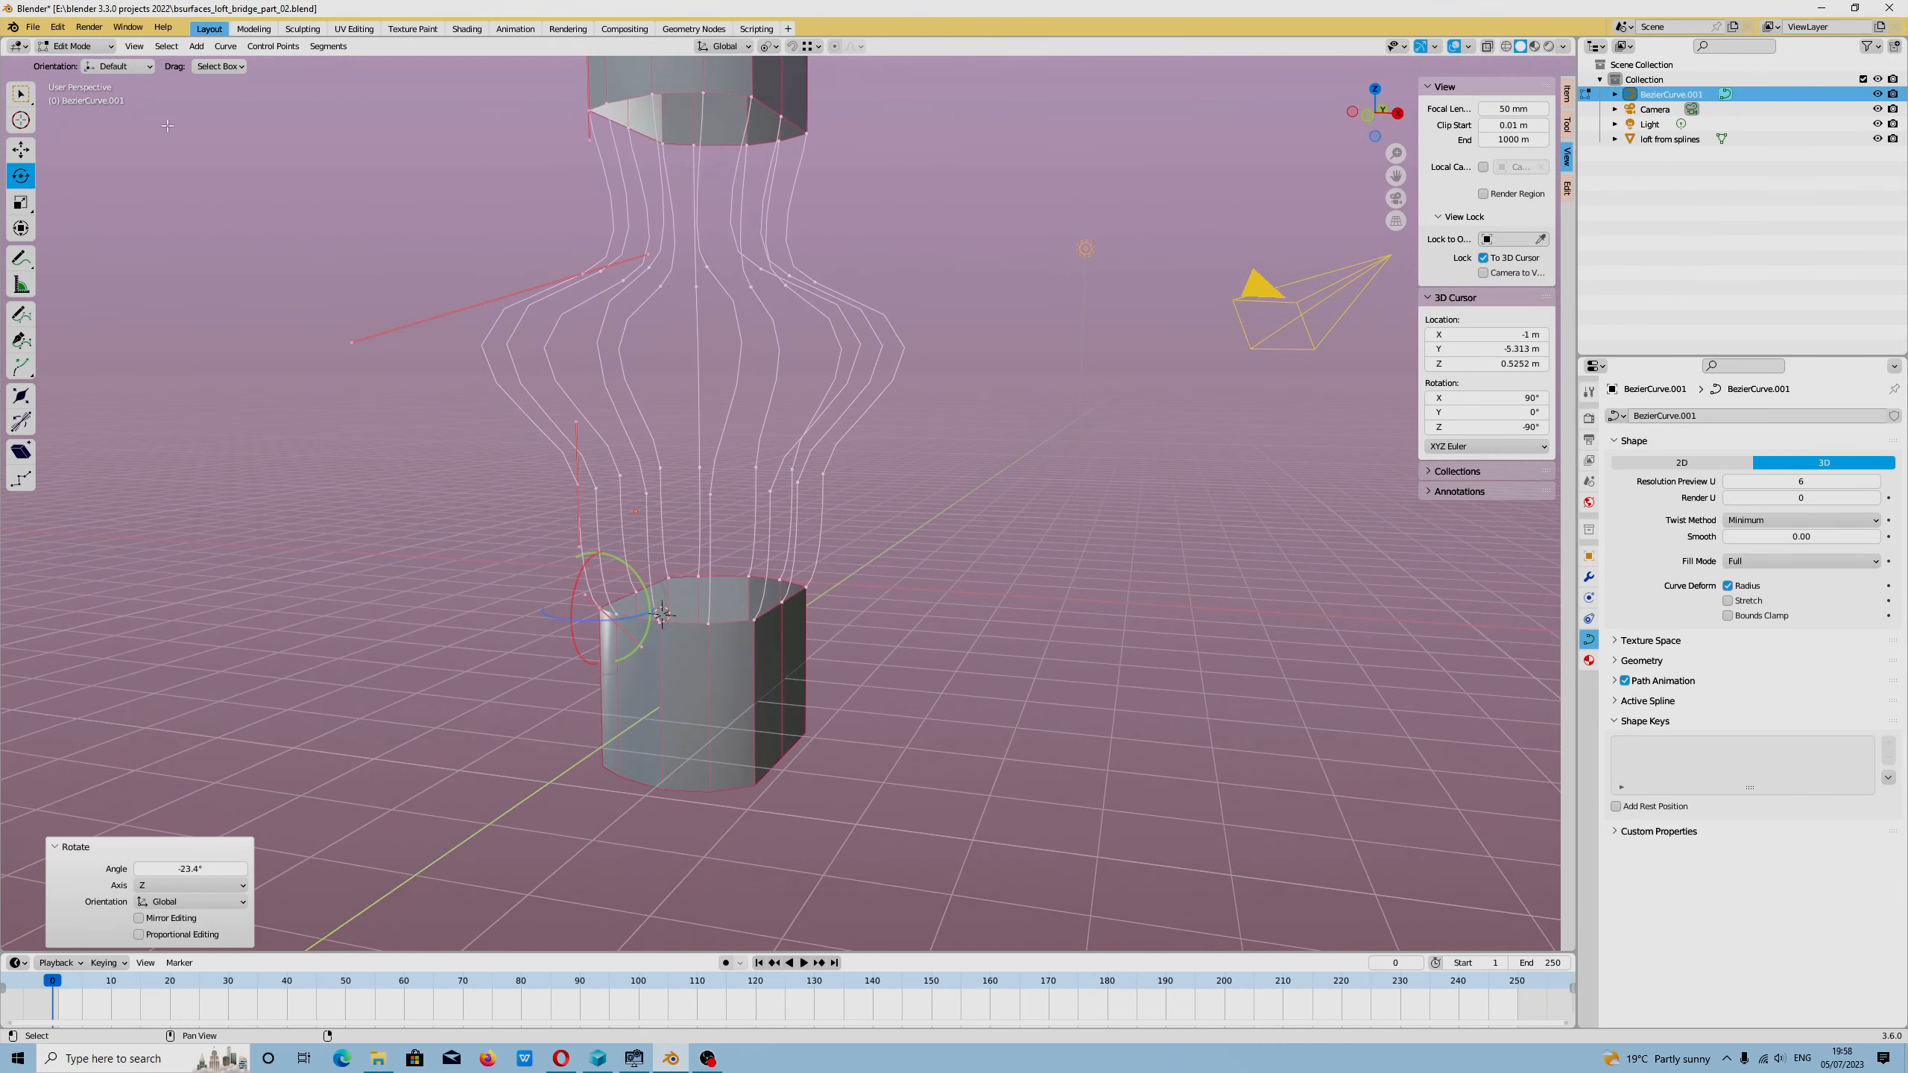
Step: Return to Object Mode with the tube mesh "loft from splines" selected and save the file
click(66, 48)
click(70, 63)
shift+middle_drag(1016, 389, 981, 530)
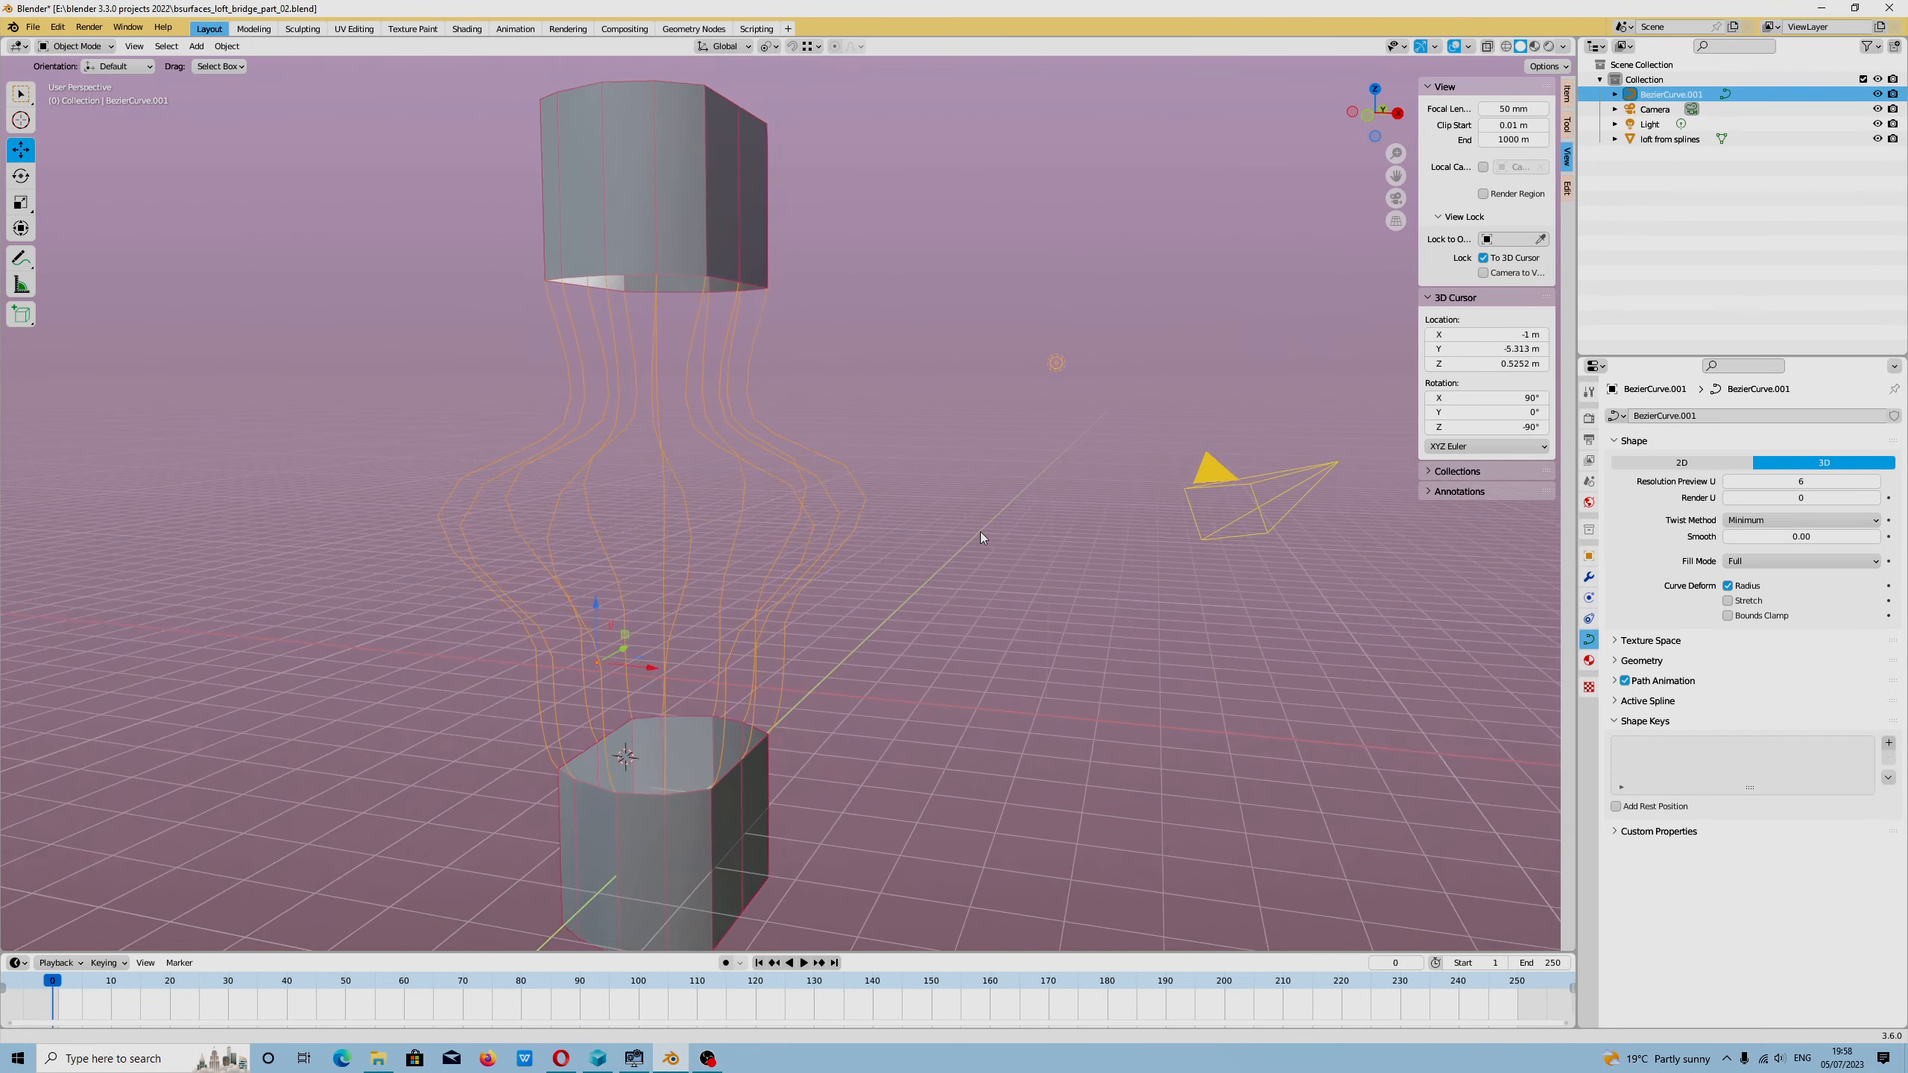
click(691, 237)
click(33, 26)
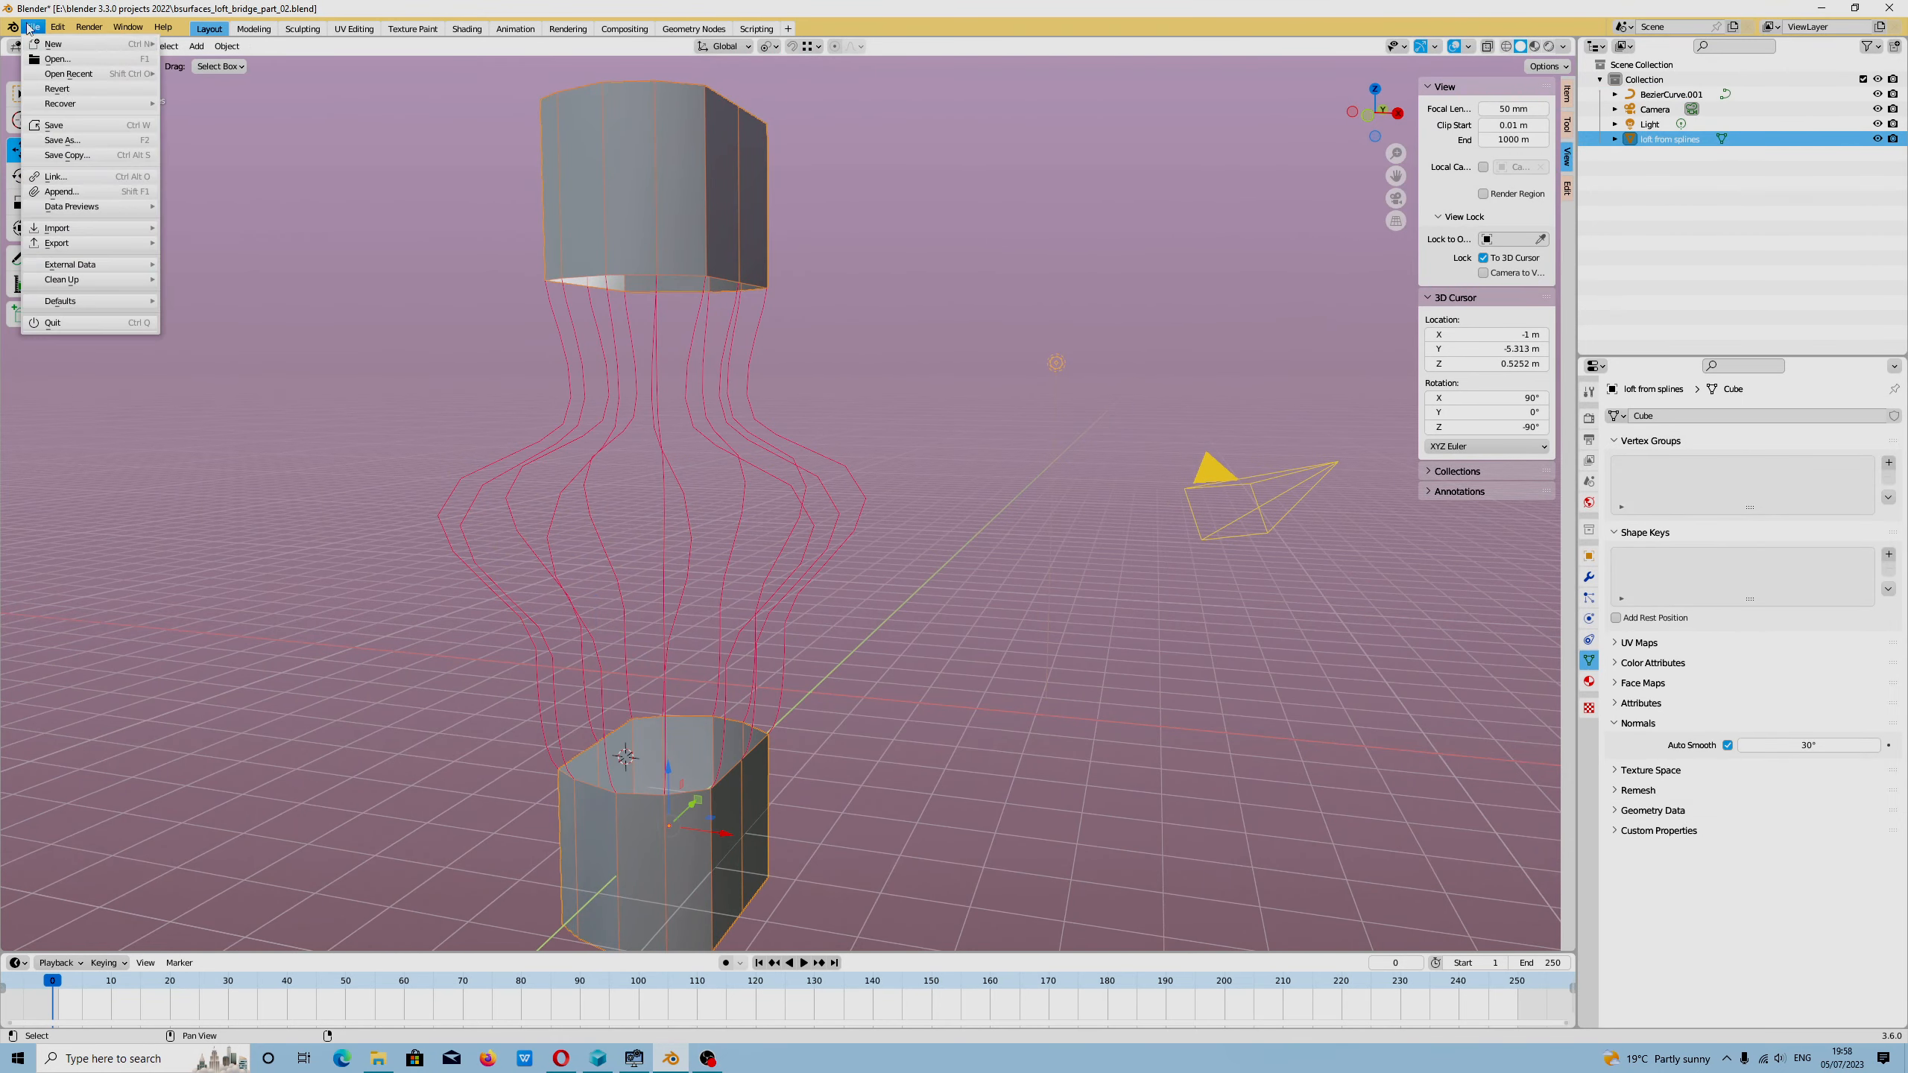
click(68, 126)
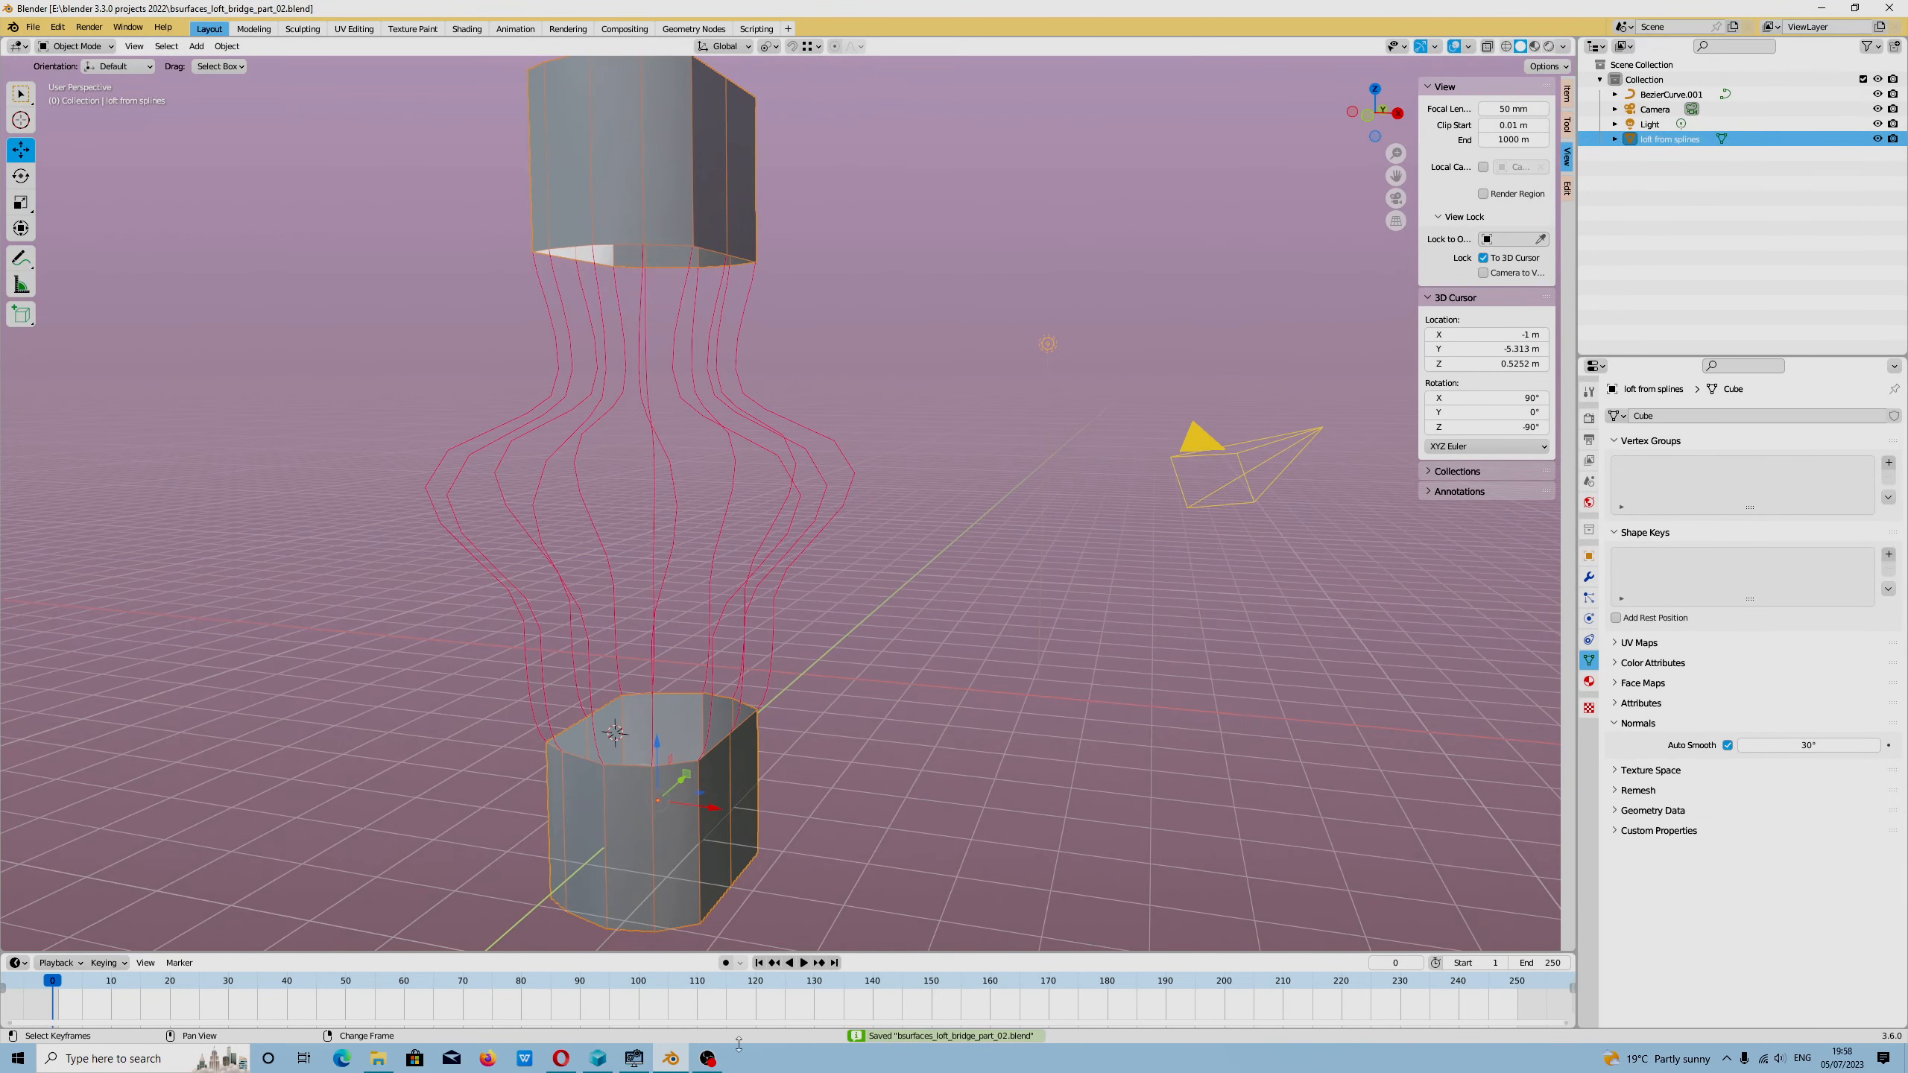
click(706, 1059)
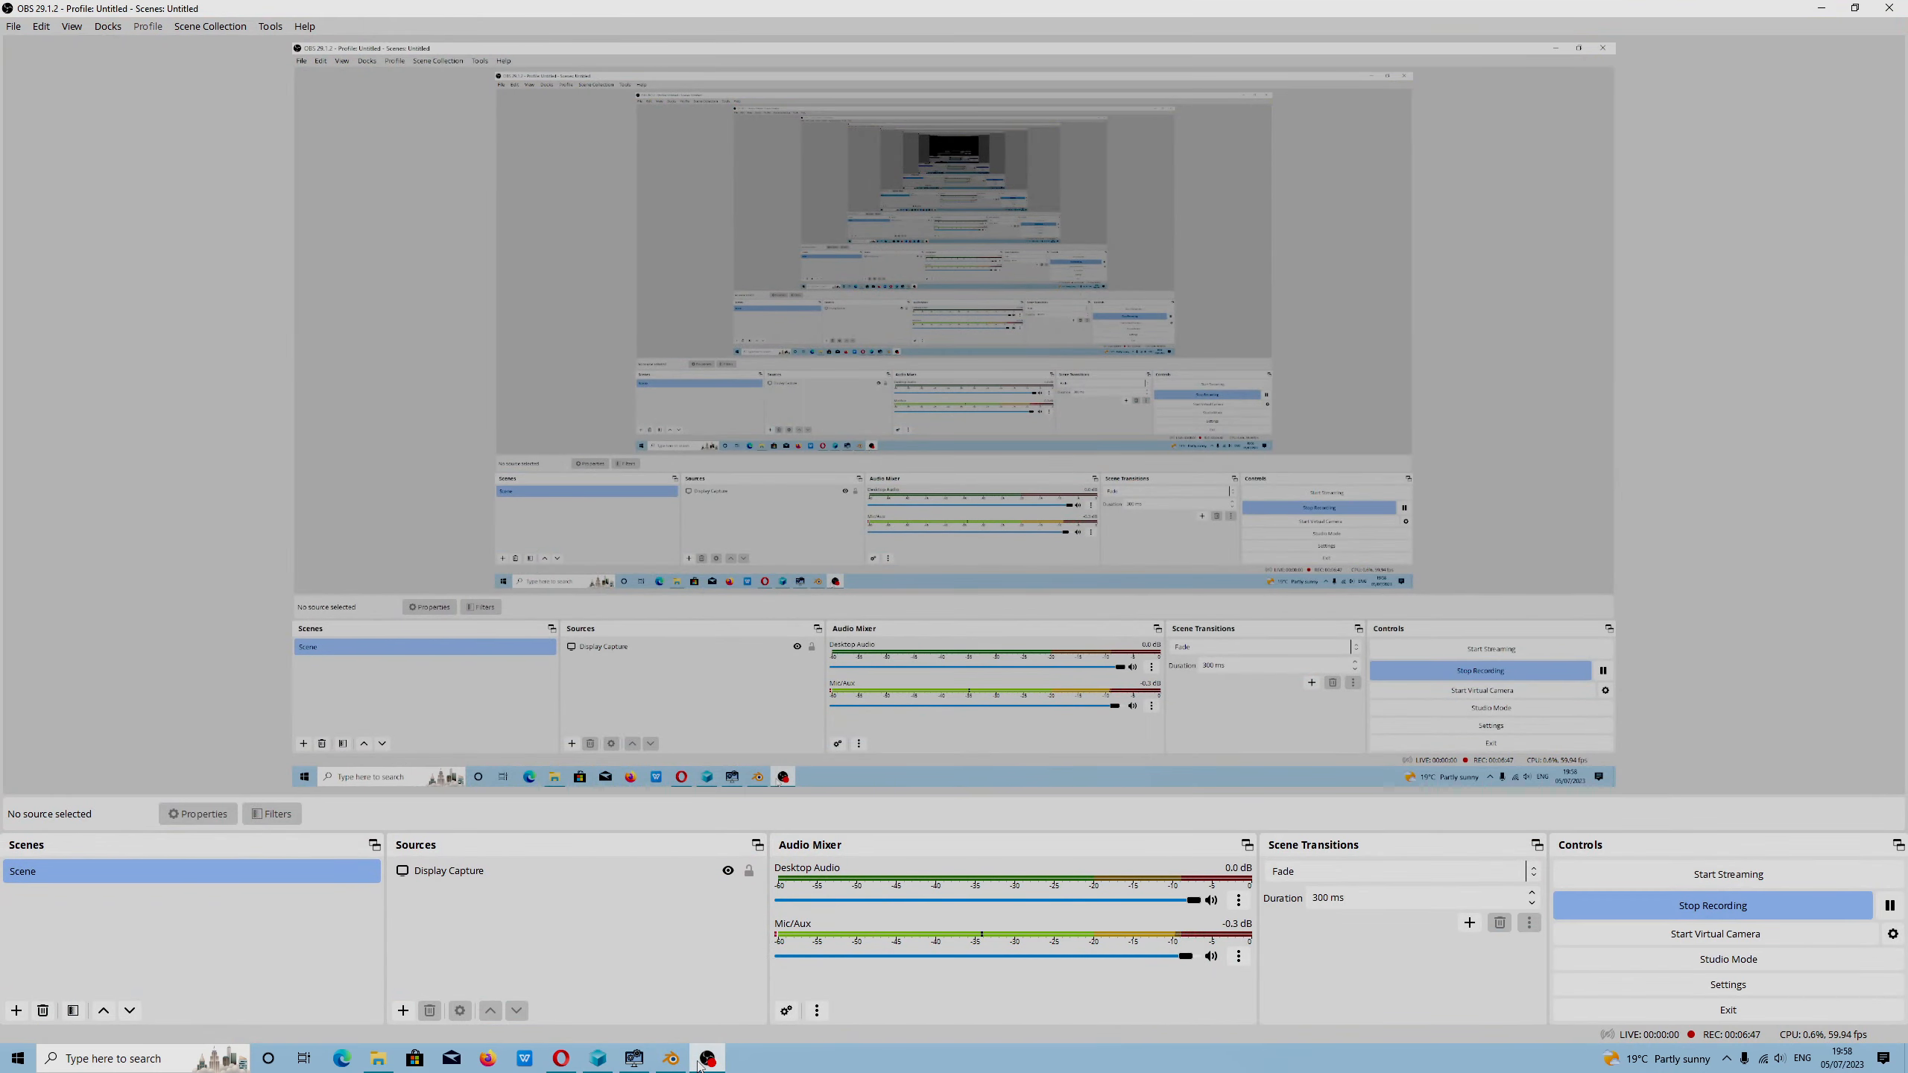
click(703, 1060)
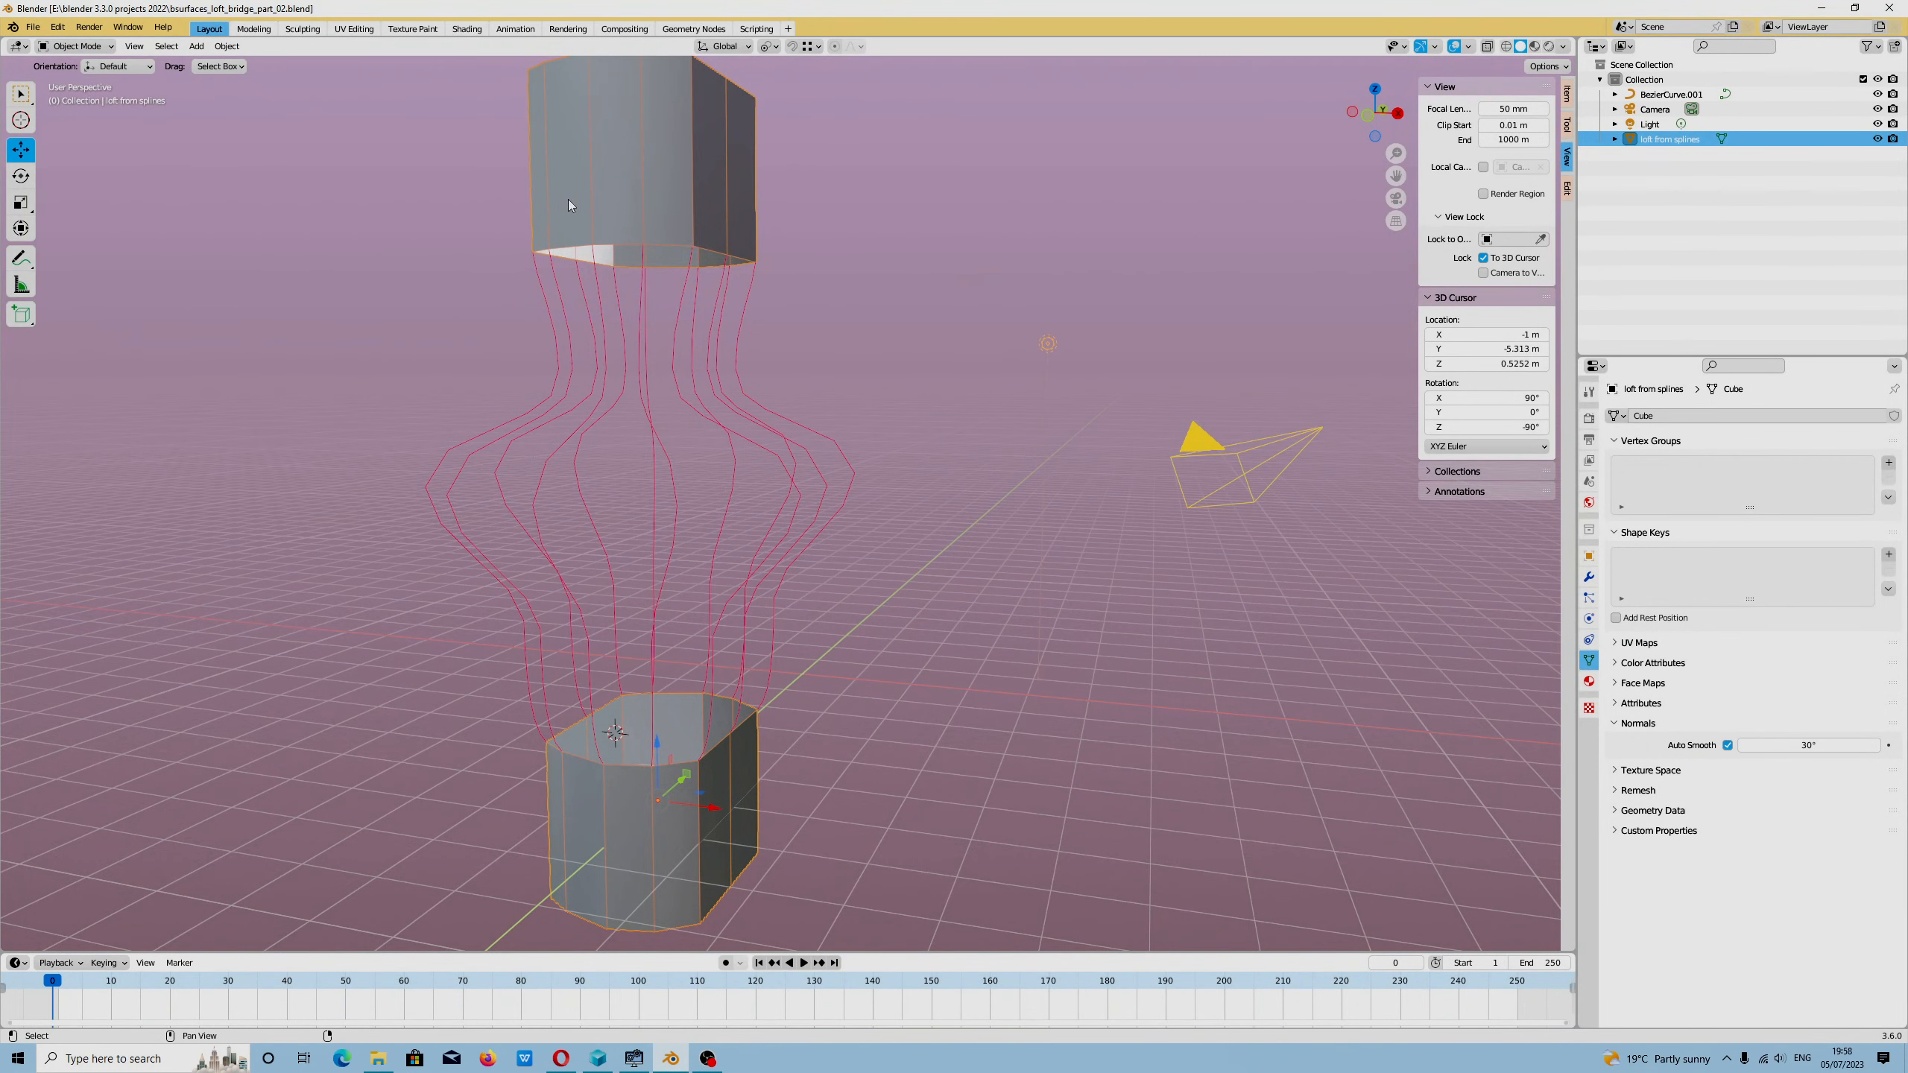
Step: In Edit Mode, select the facing rim edge loops of both tubes and switch to vertex selection
click(75, 47)
click(75, 78)
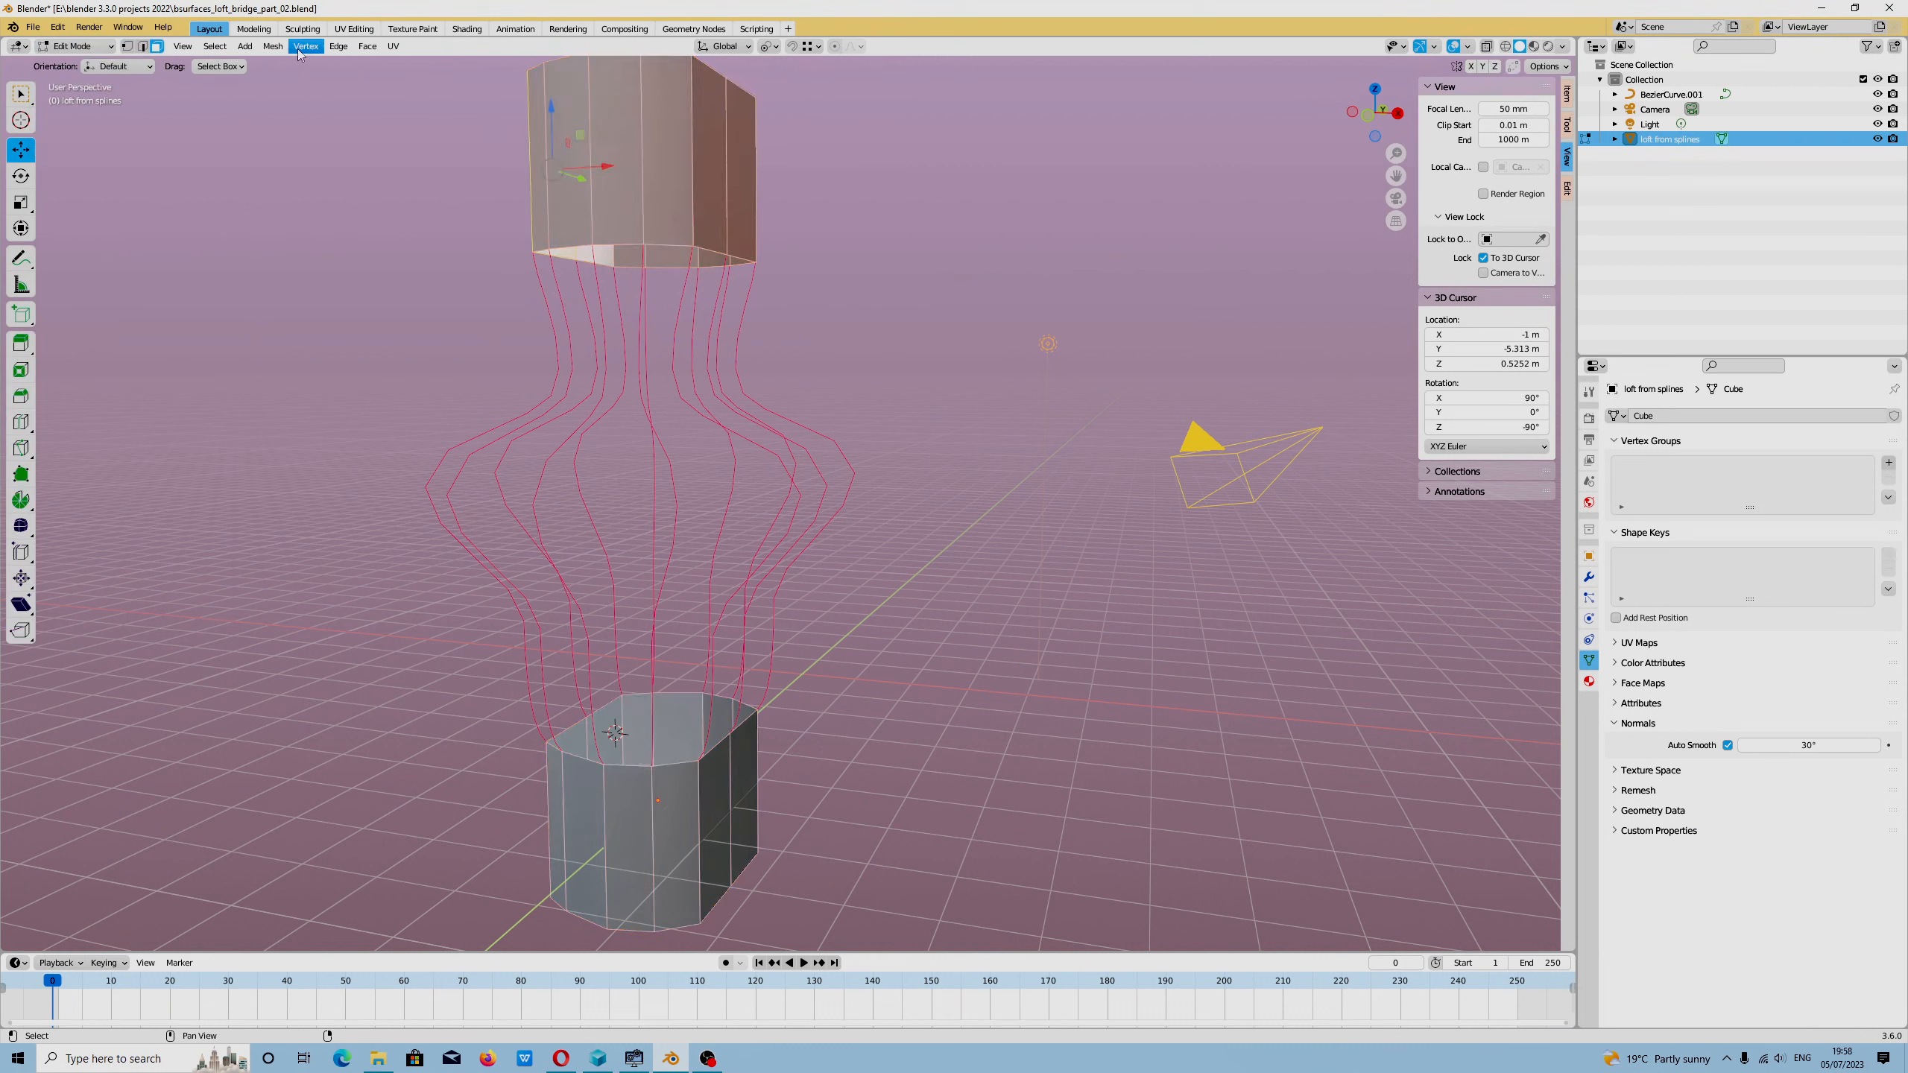
click(142, 47)
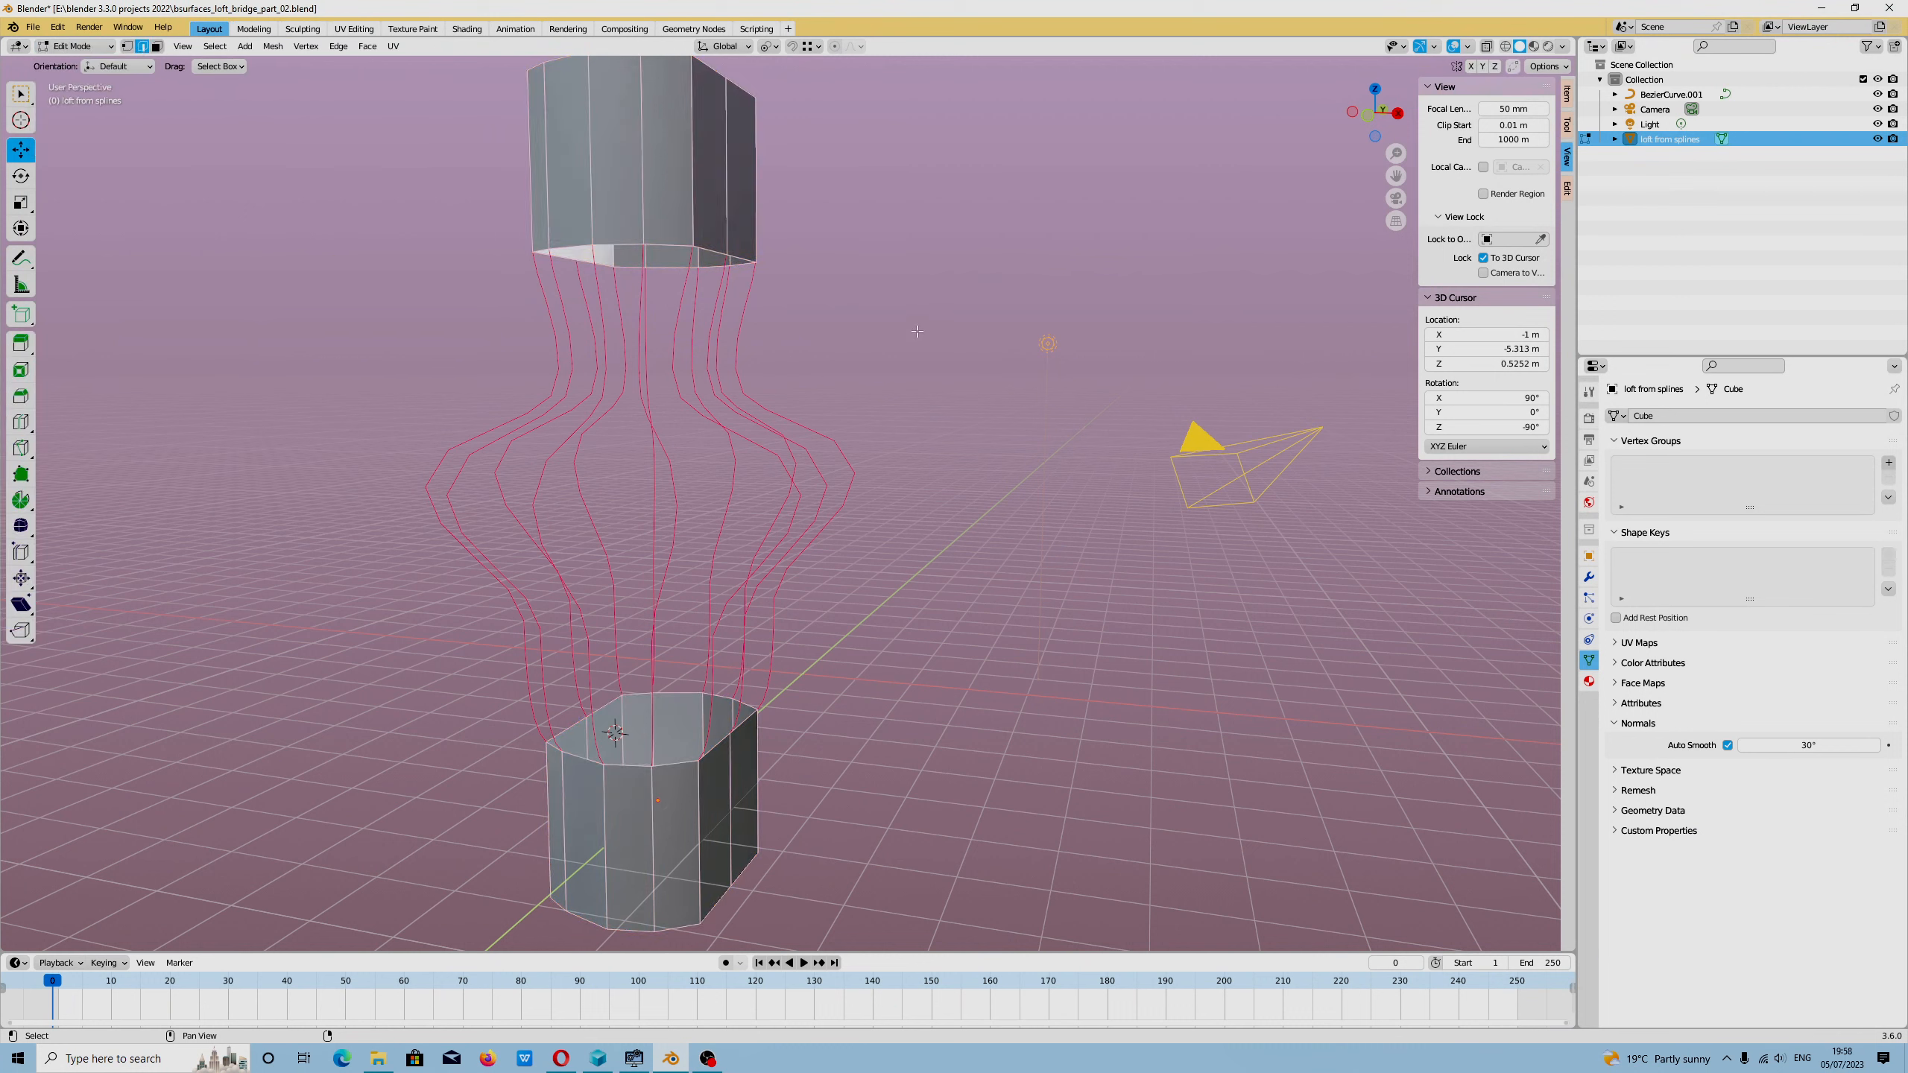
alt+click(654, 243)
alt+shift+click(677, 762)
click(127, 47)
mouse_move(614, 275)
middle_down()
mouse_move(787, 303)
mouse_move(875, 344)
mouse_move(879, 284)
mouse_move(629, 294)
middle_up()
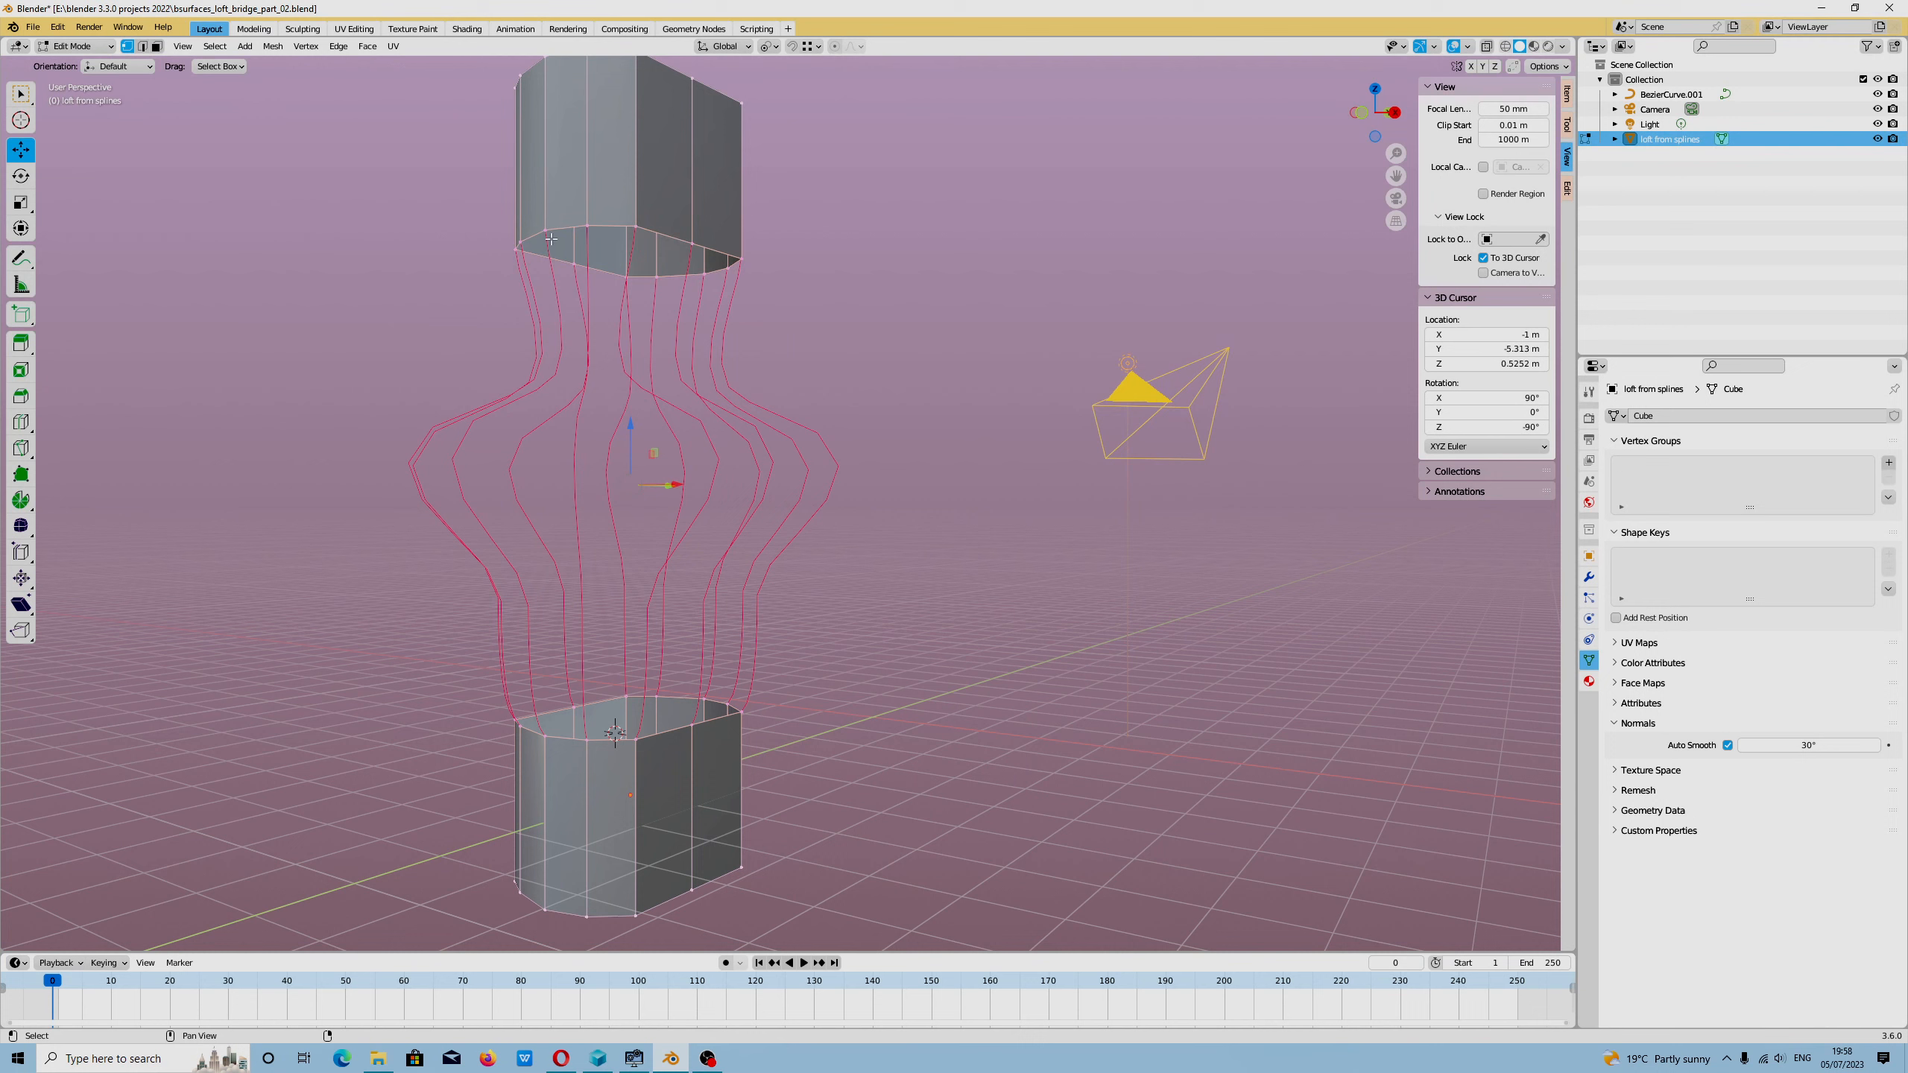
Step: Return to Object Mode and clear the mesh and guide curve assigned in the Bsurfaces settings
key(Tab)
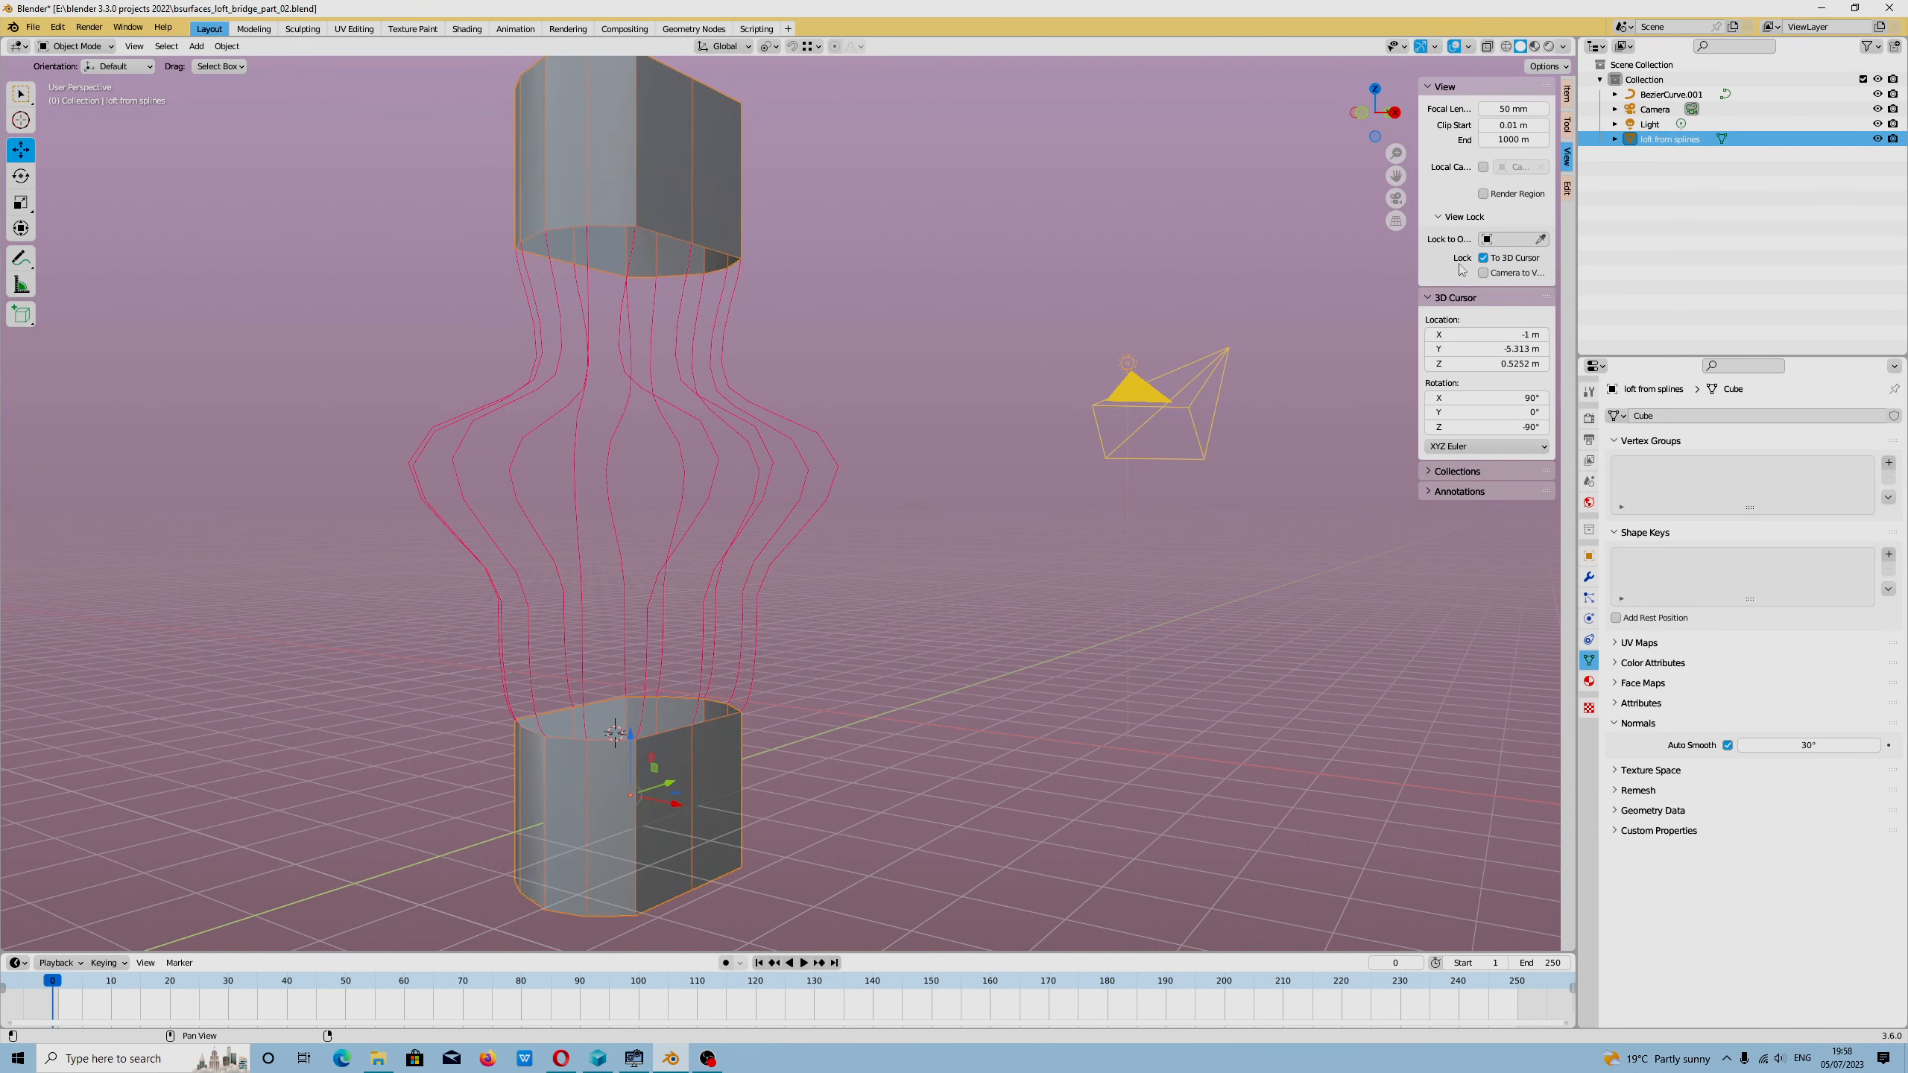
click(1567, 188)
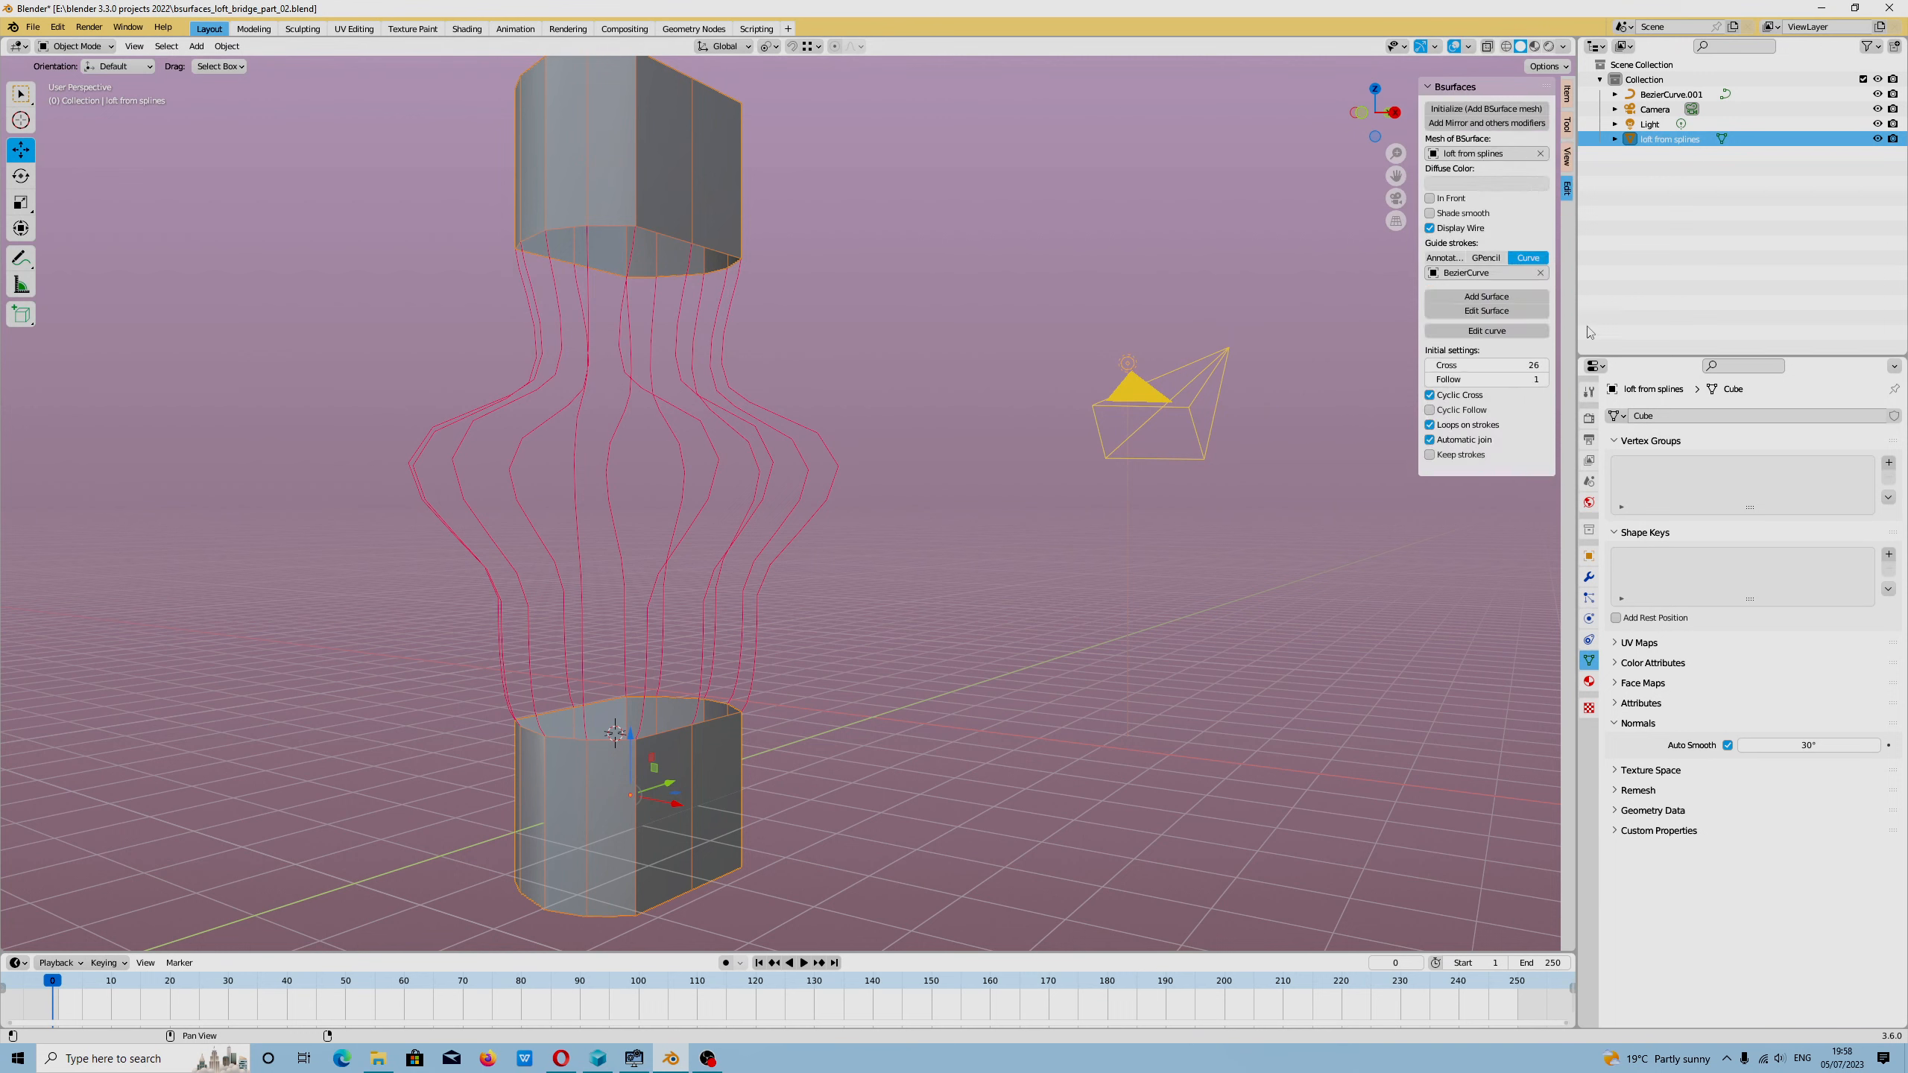
click(1541, 273)
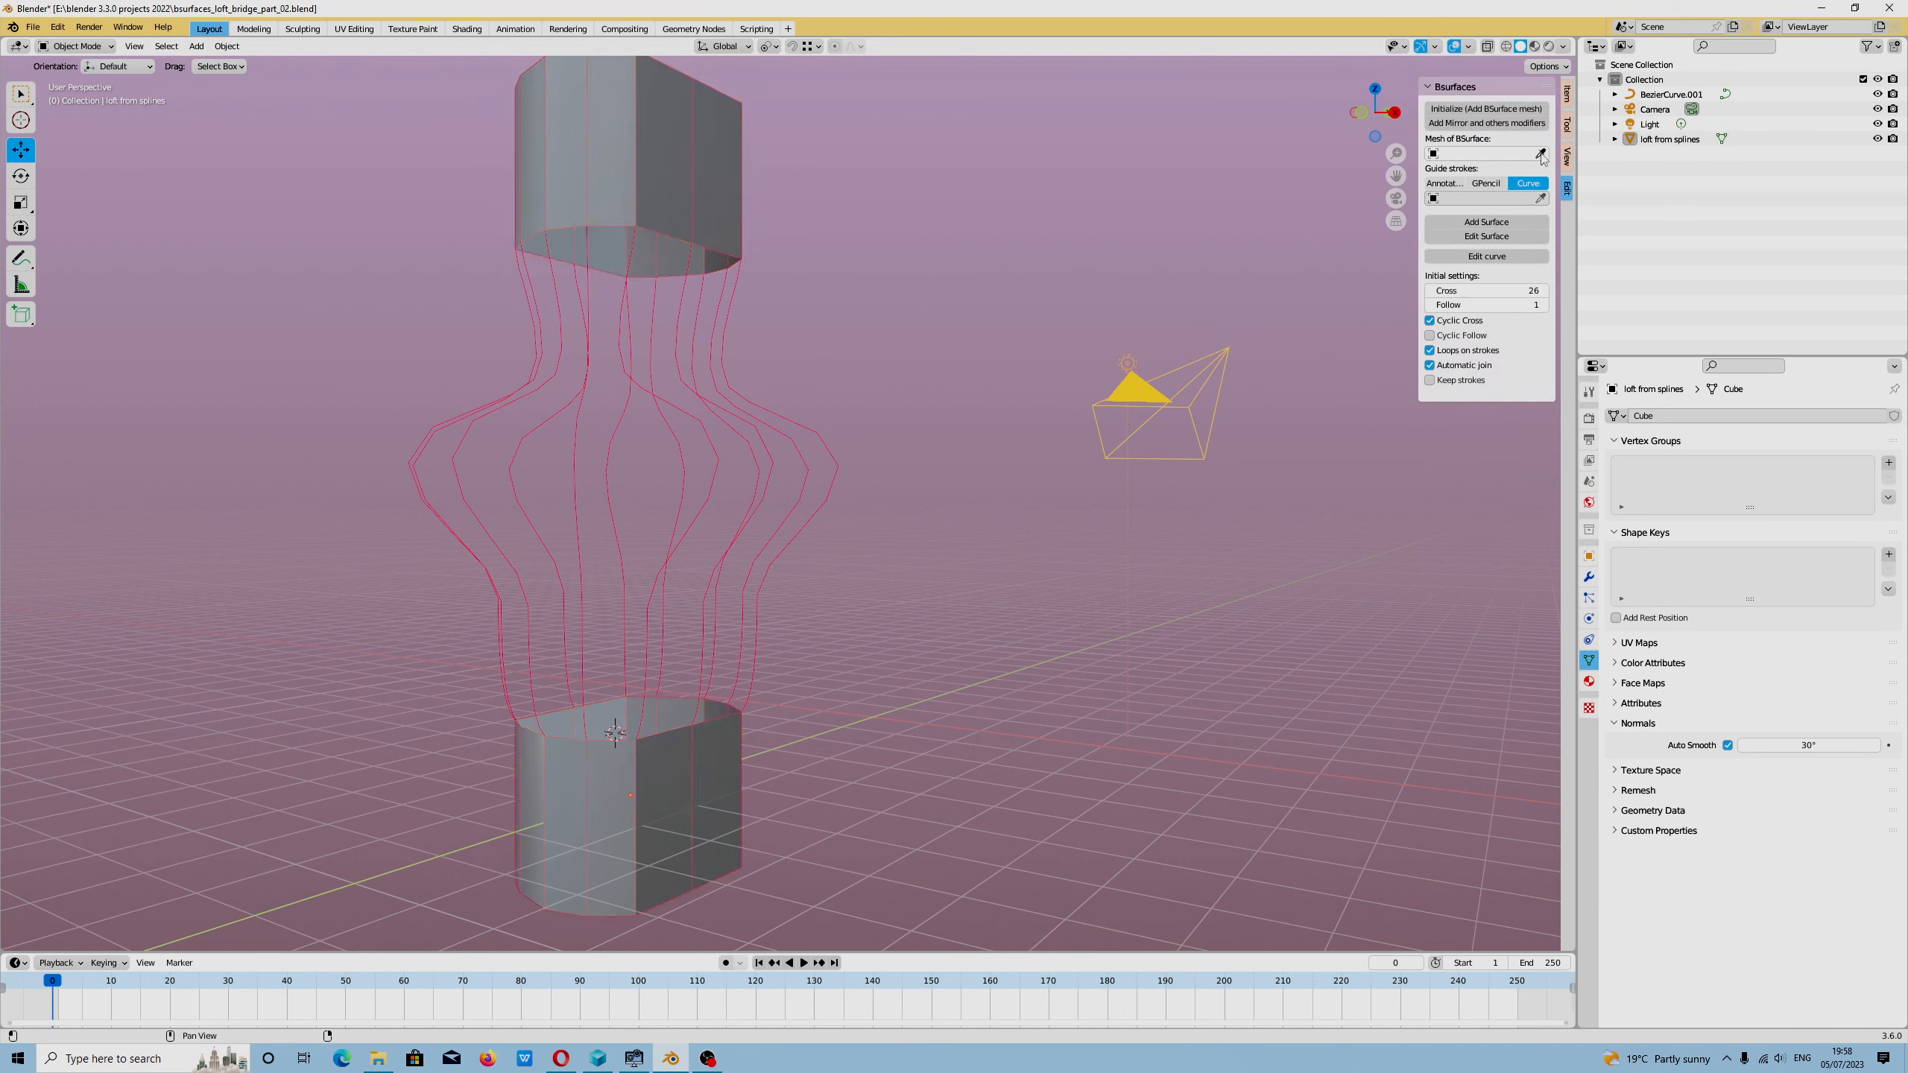
Step: Assign "loft from splines" as the Bsurfaces mesh and BezierCurve.001 as the guide stroke curve
click(1541, 154)
click(672, 160)
click(1541, 273)
click(757, 437)
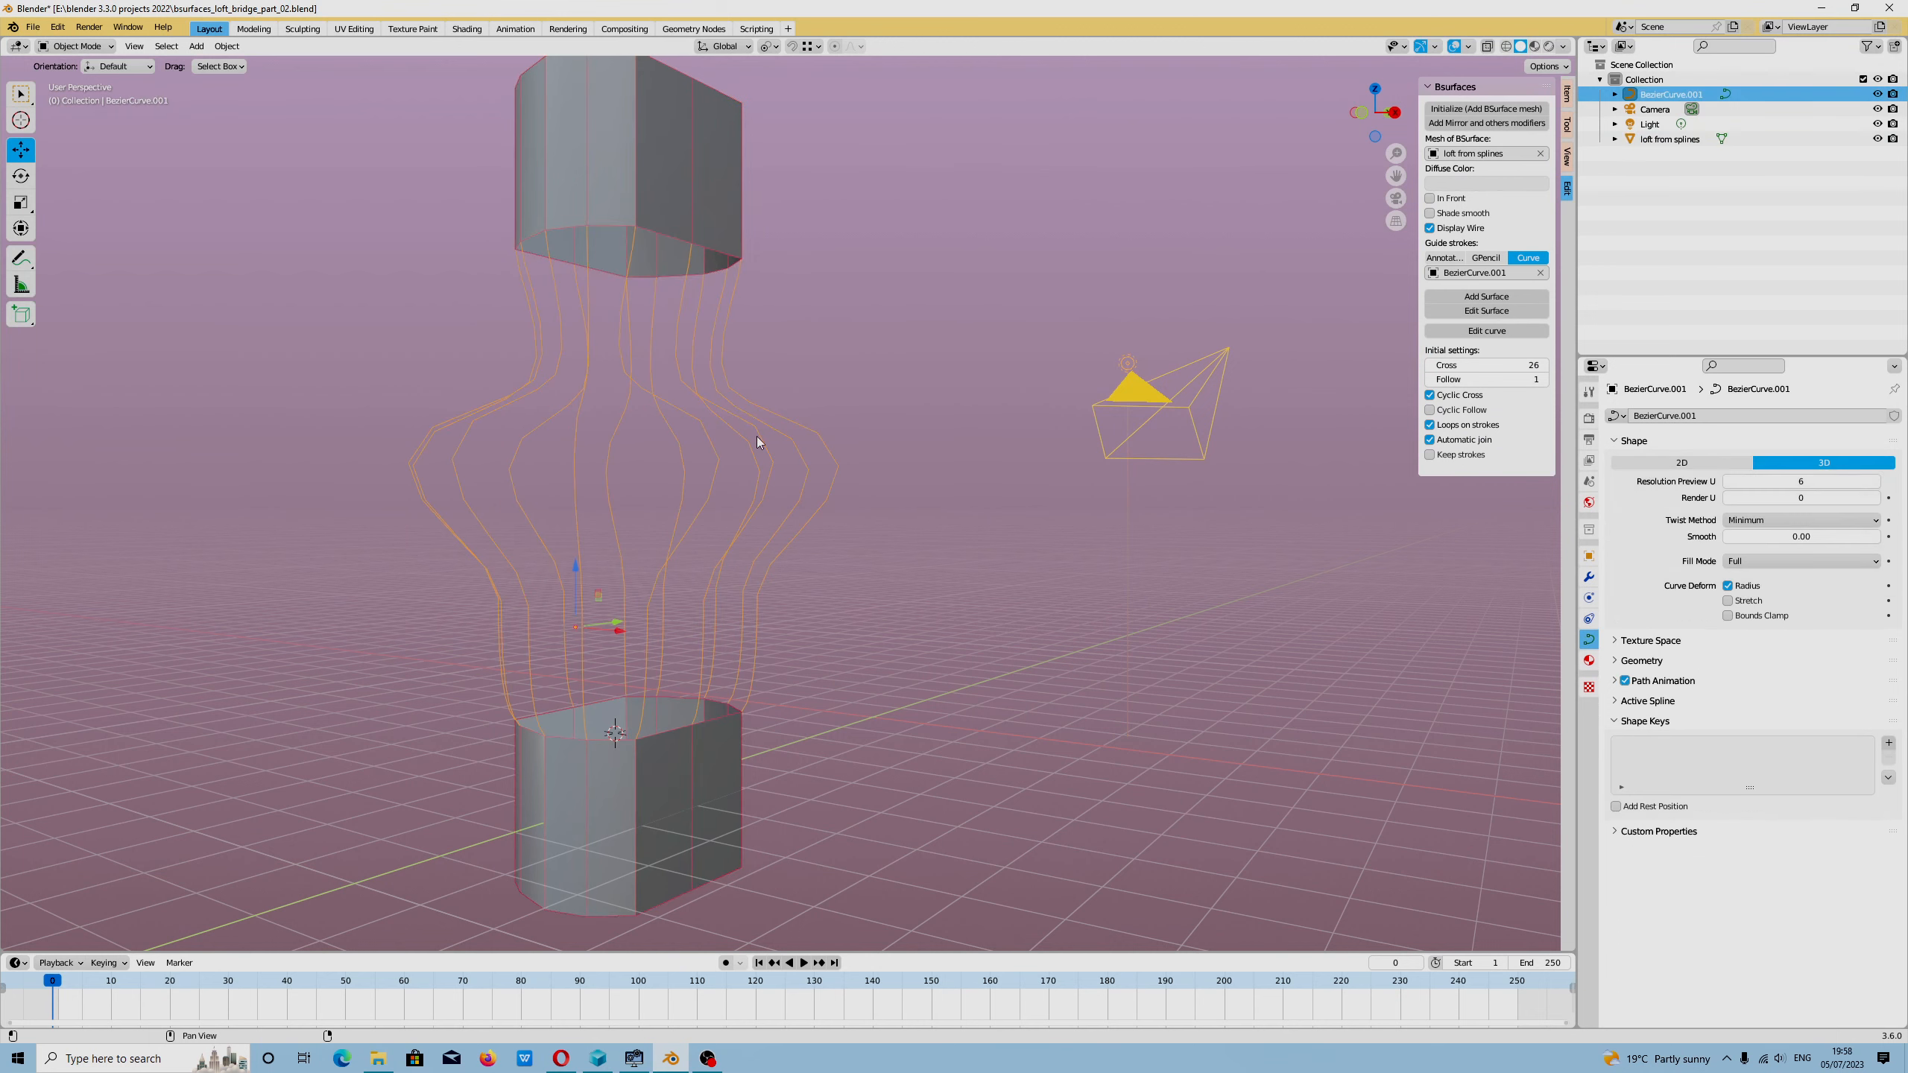
Step: In Edit Mode on the tube mesh, add a Bsurfaces surface along the guide curves and set its Cross value to 28
click(602, 185)
key(Tab)
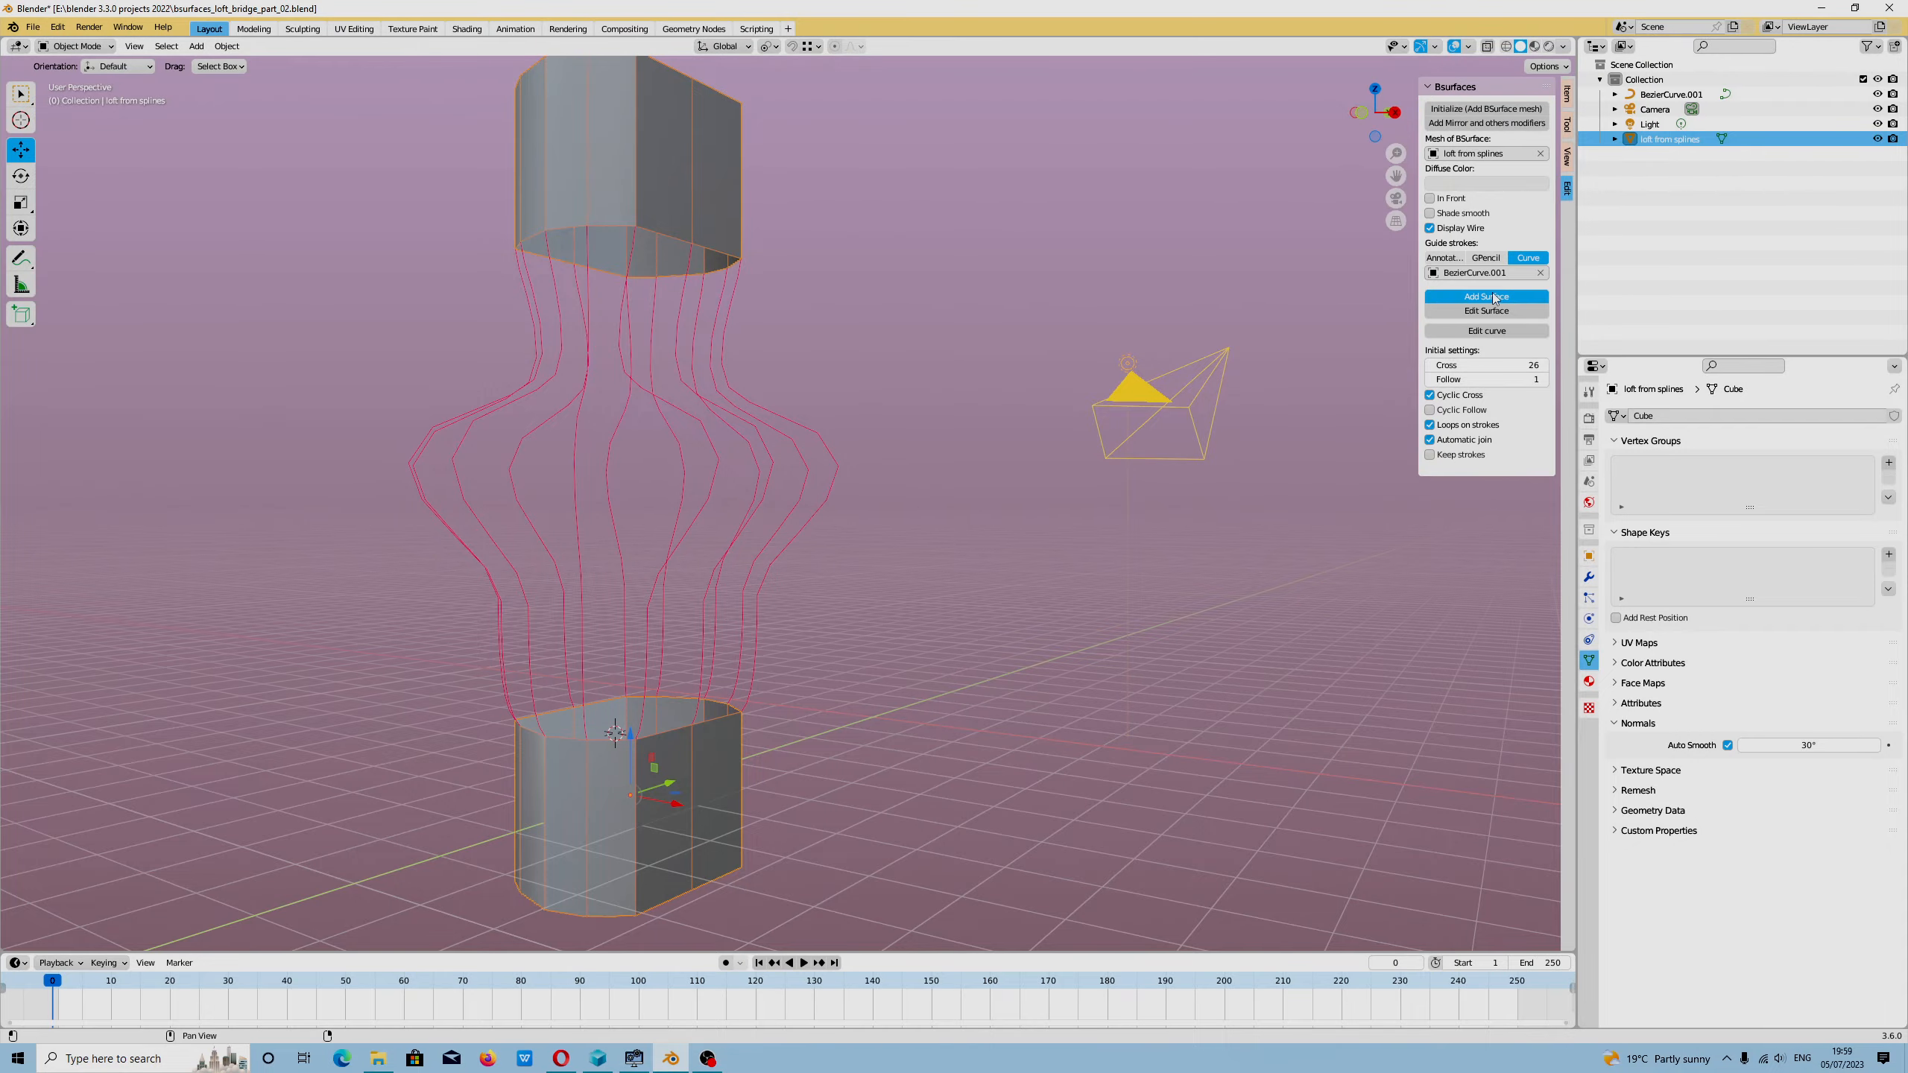
click(1486, 317)
middle_drag(1176, 372, 293, 883)
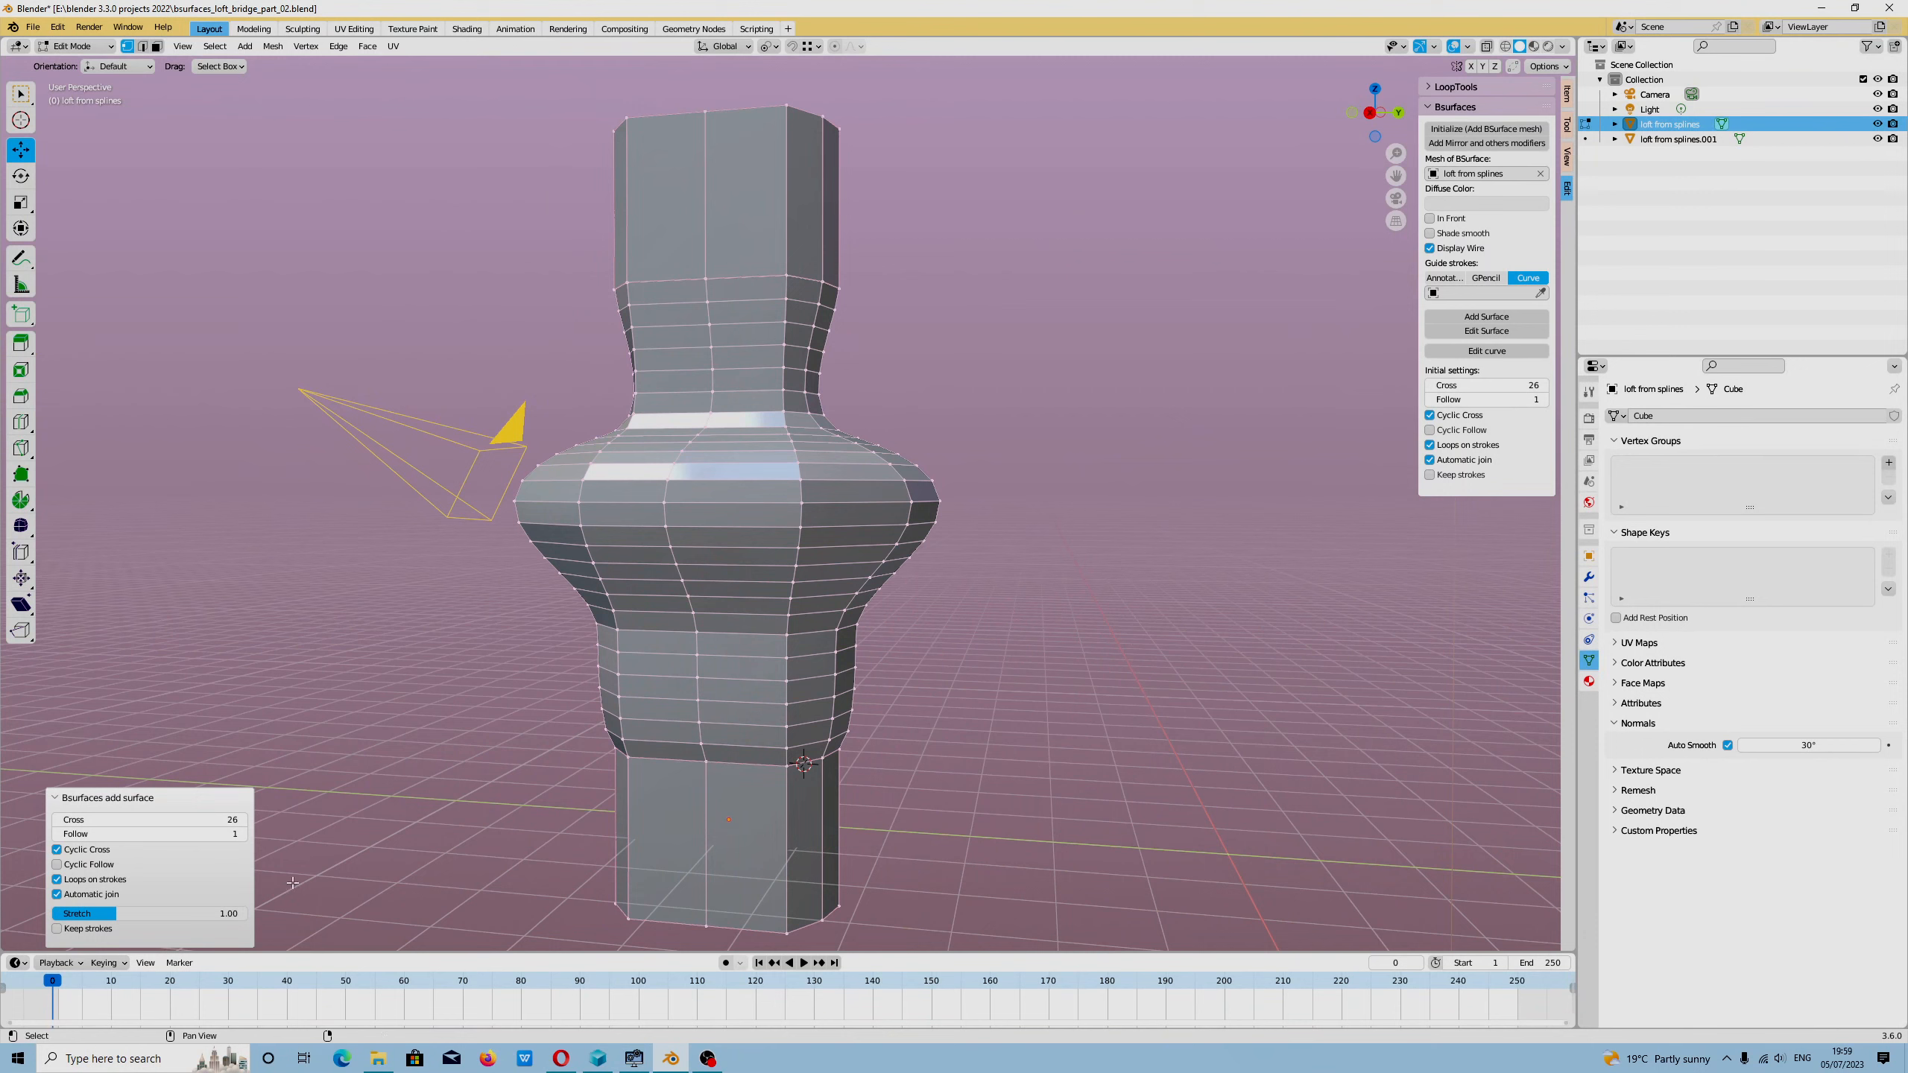
drag(164, 820, 186, 820)
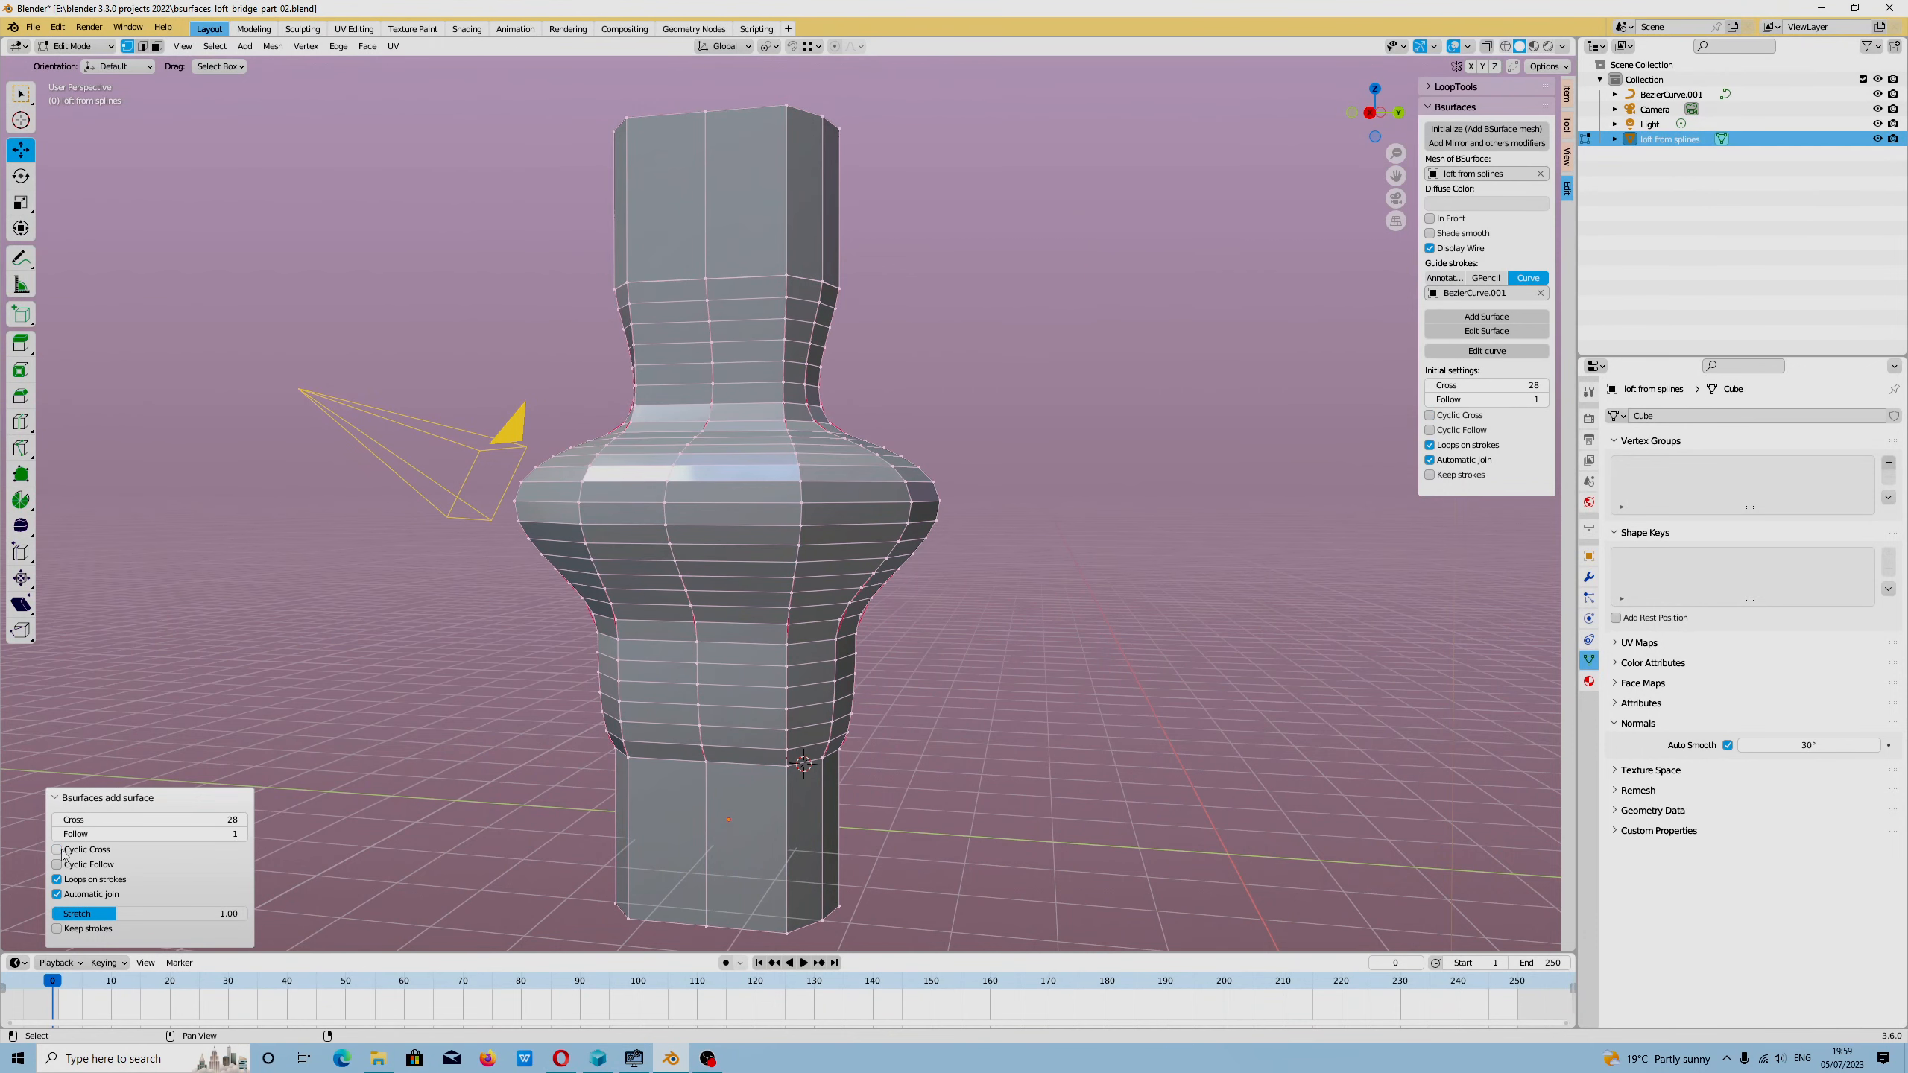
Step: Try the Cyclic Cross and Cyclic Follow options on the new surface, ending with Cyclic Cross enabled and Cyclic Follow disabled
middle_drag(245, 811, 420, 808)
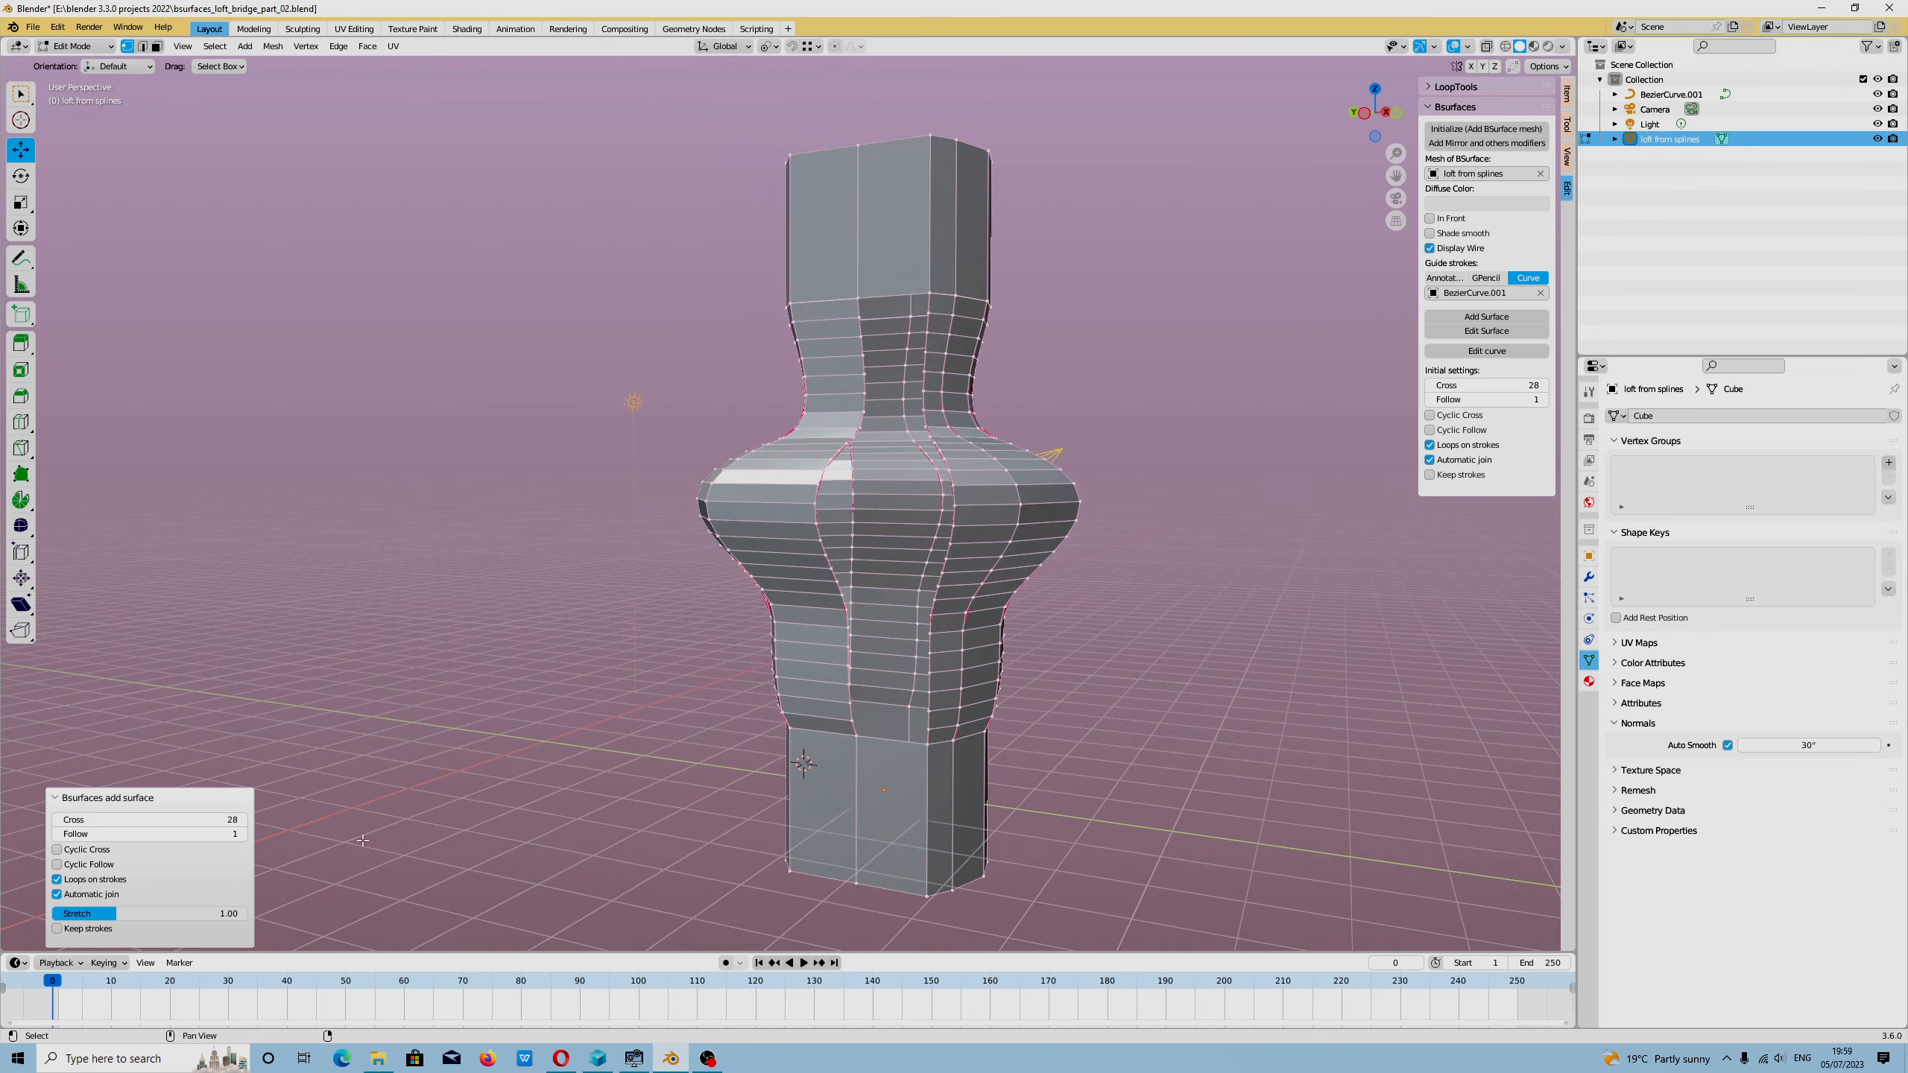
click(57, 865)
click(58, 867)
click(58, 852)
click(58, 851)
click(58, 851)
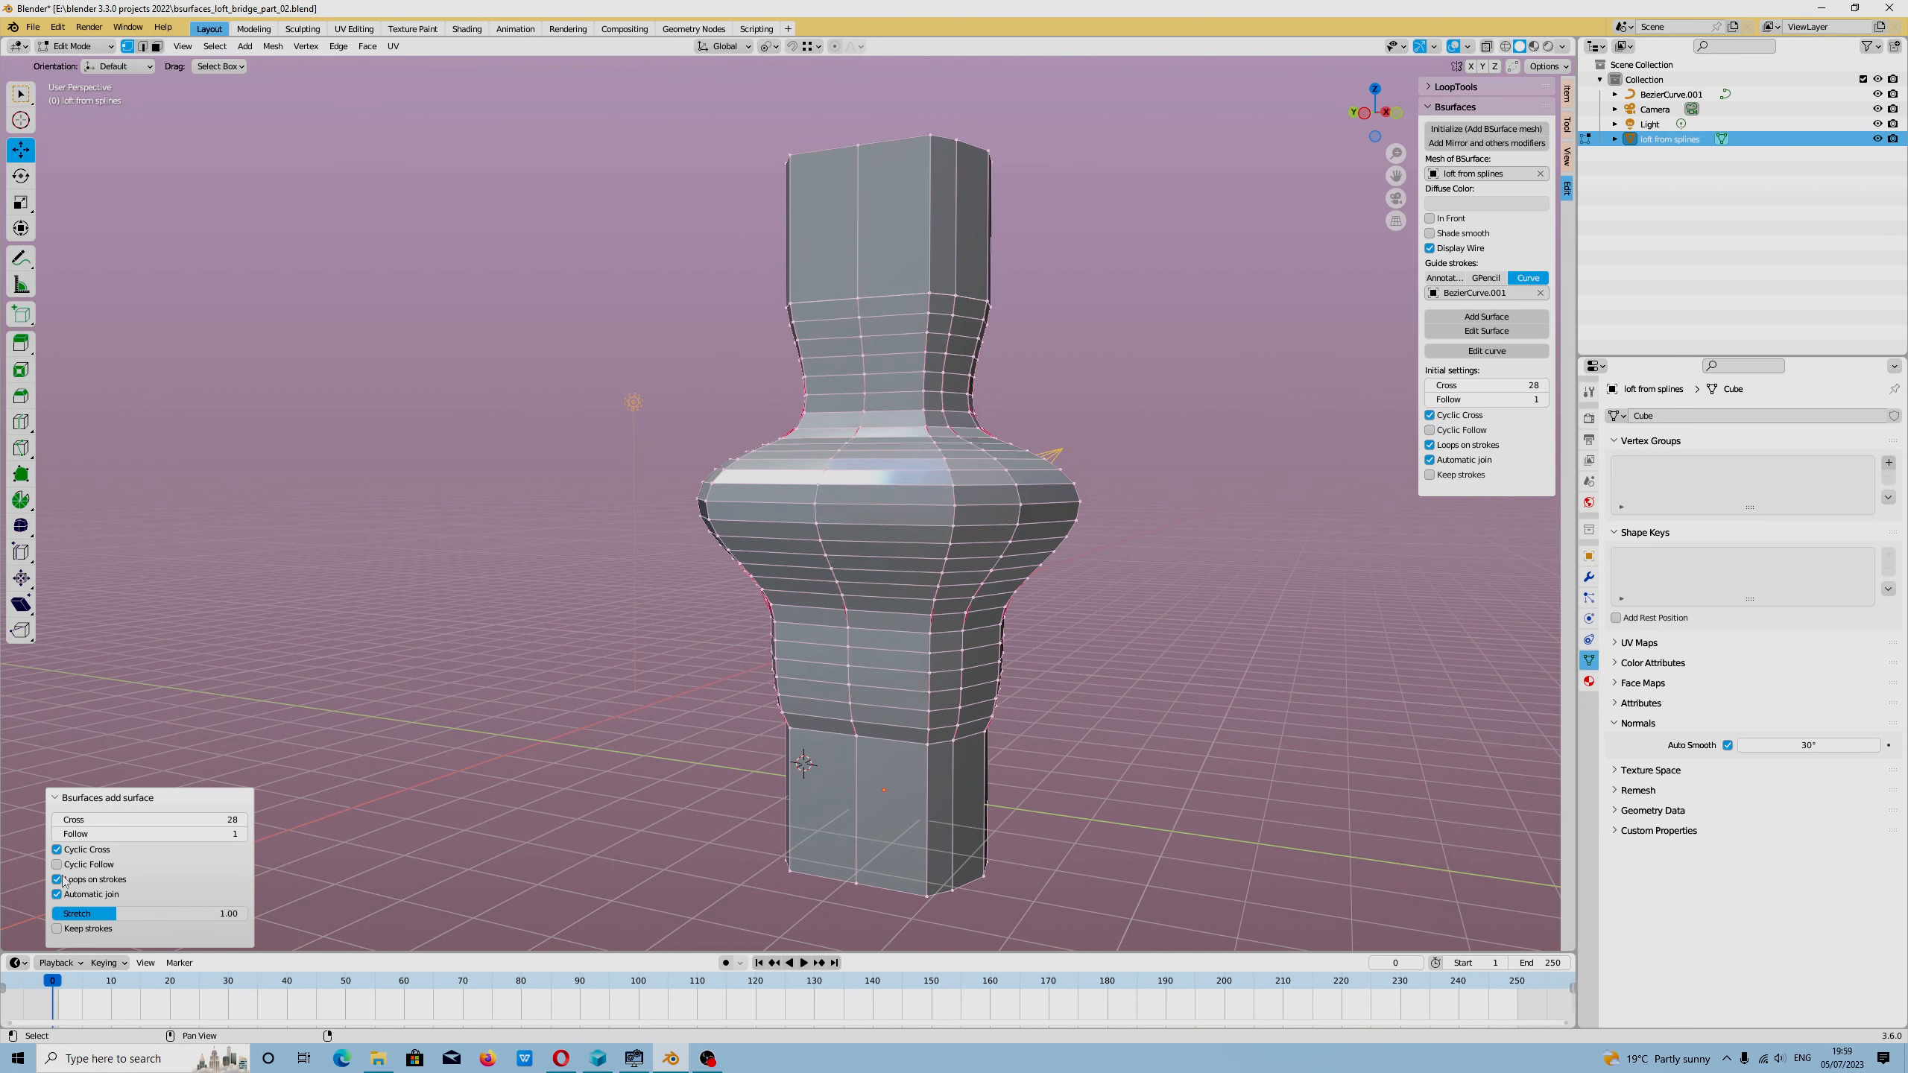
Step: Try the surface without Loops on strokes, then enable that option again
click(58, 880)
click(58, 881)
click(58, 880)
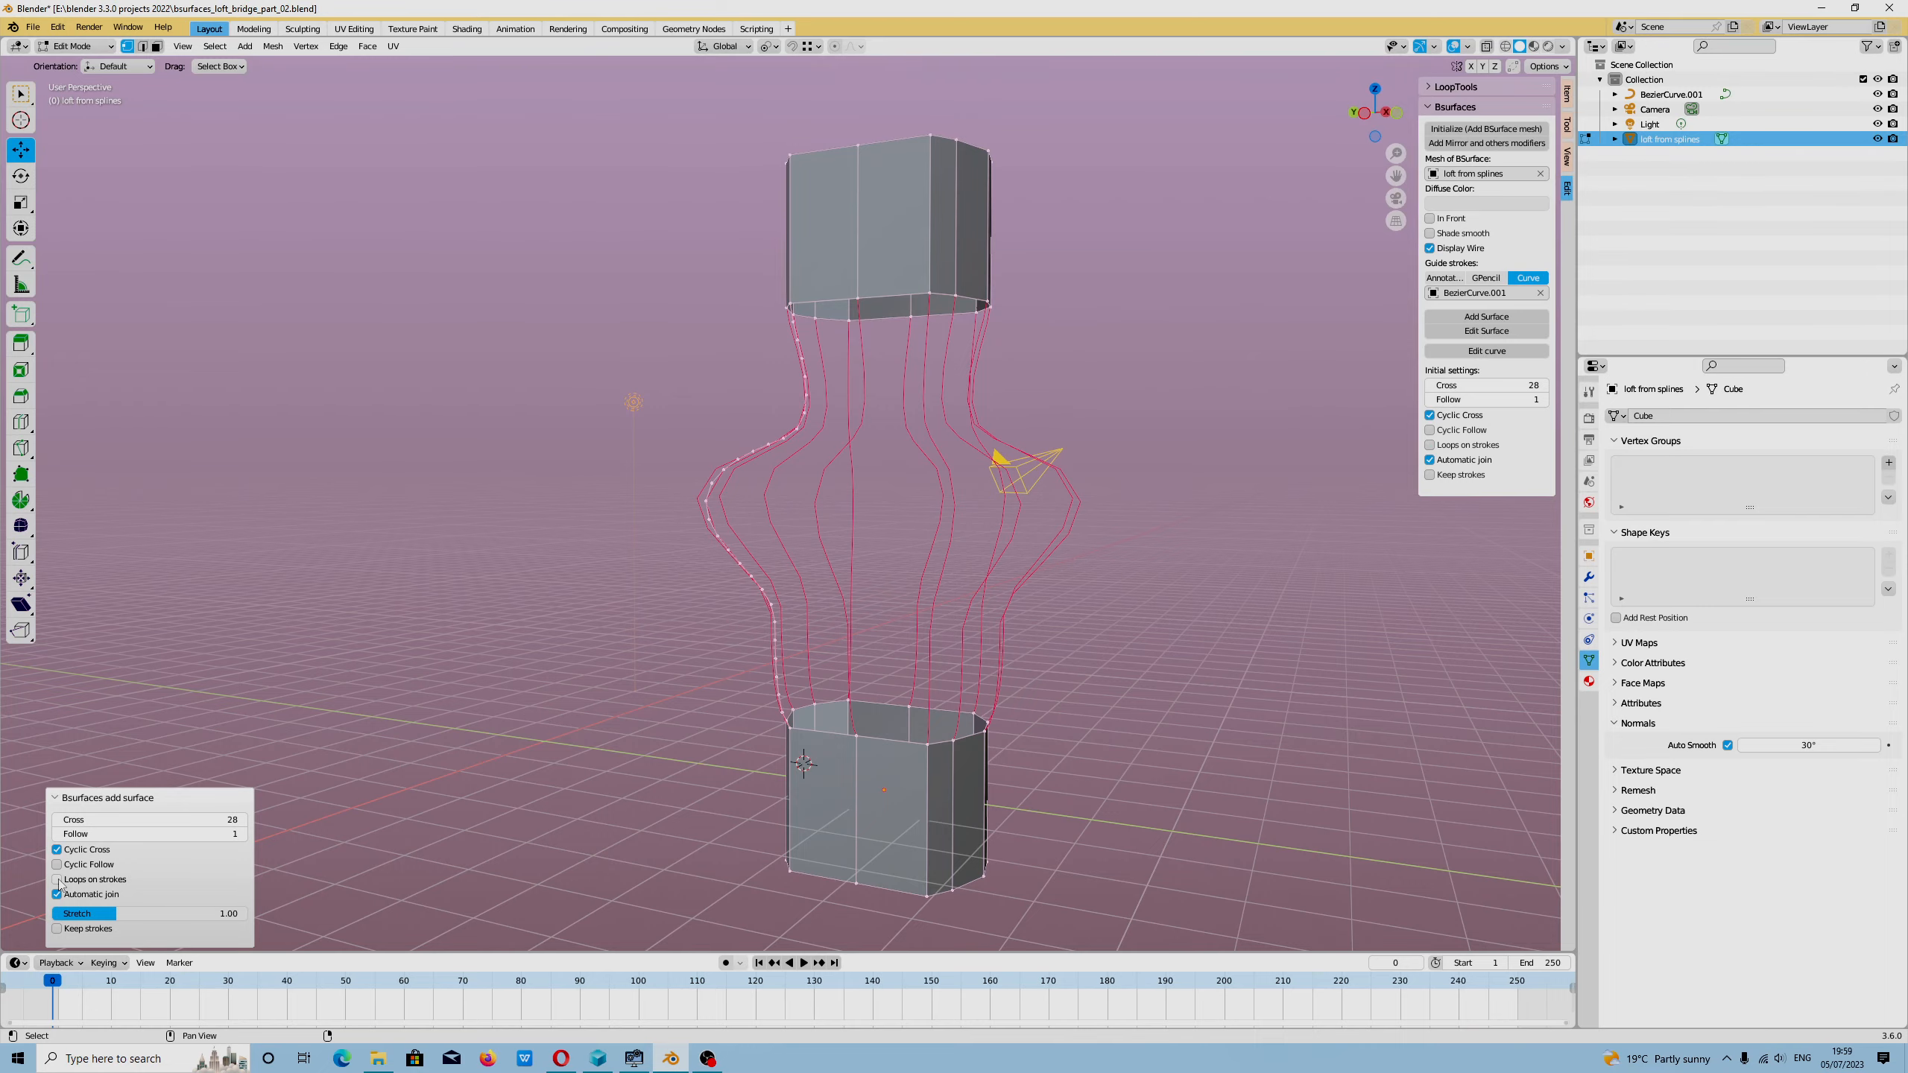
click(58, 880)
mouse_move(752, 601)
middle_down()
mouse_move(872, 600)
mouse_move(712, 679)
mouse_move(768, 663)
middle_up()
click(707, 1059)
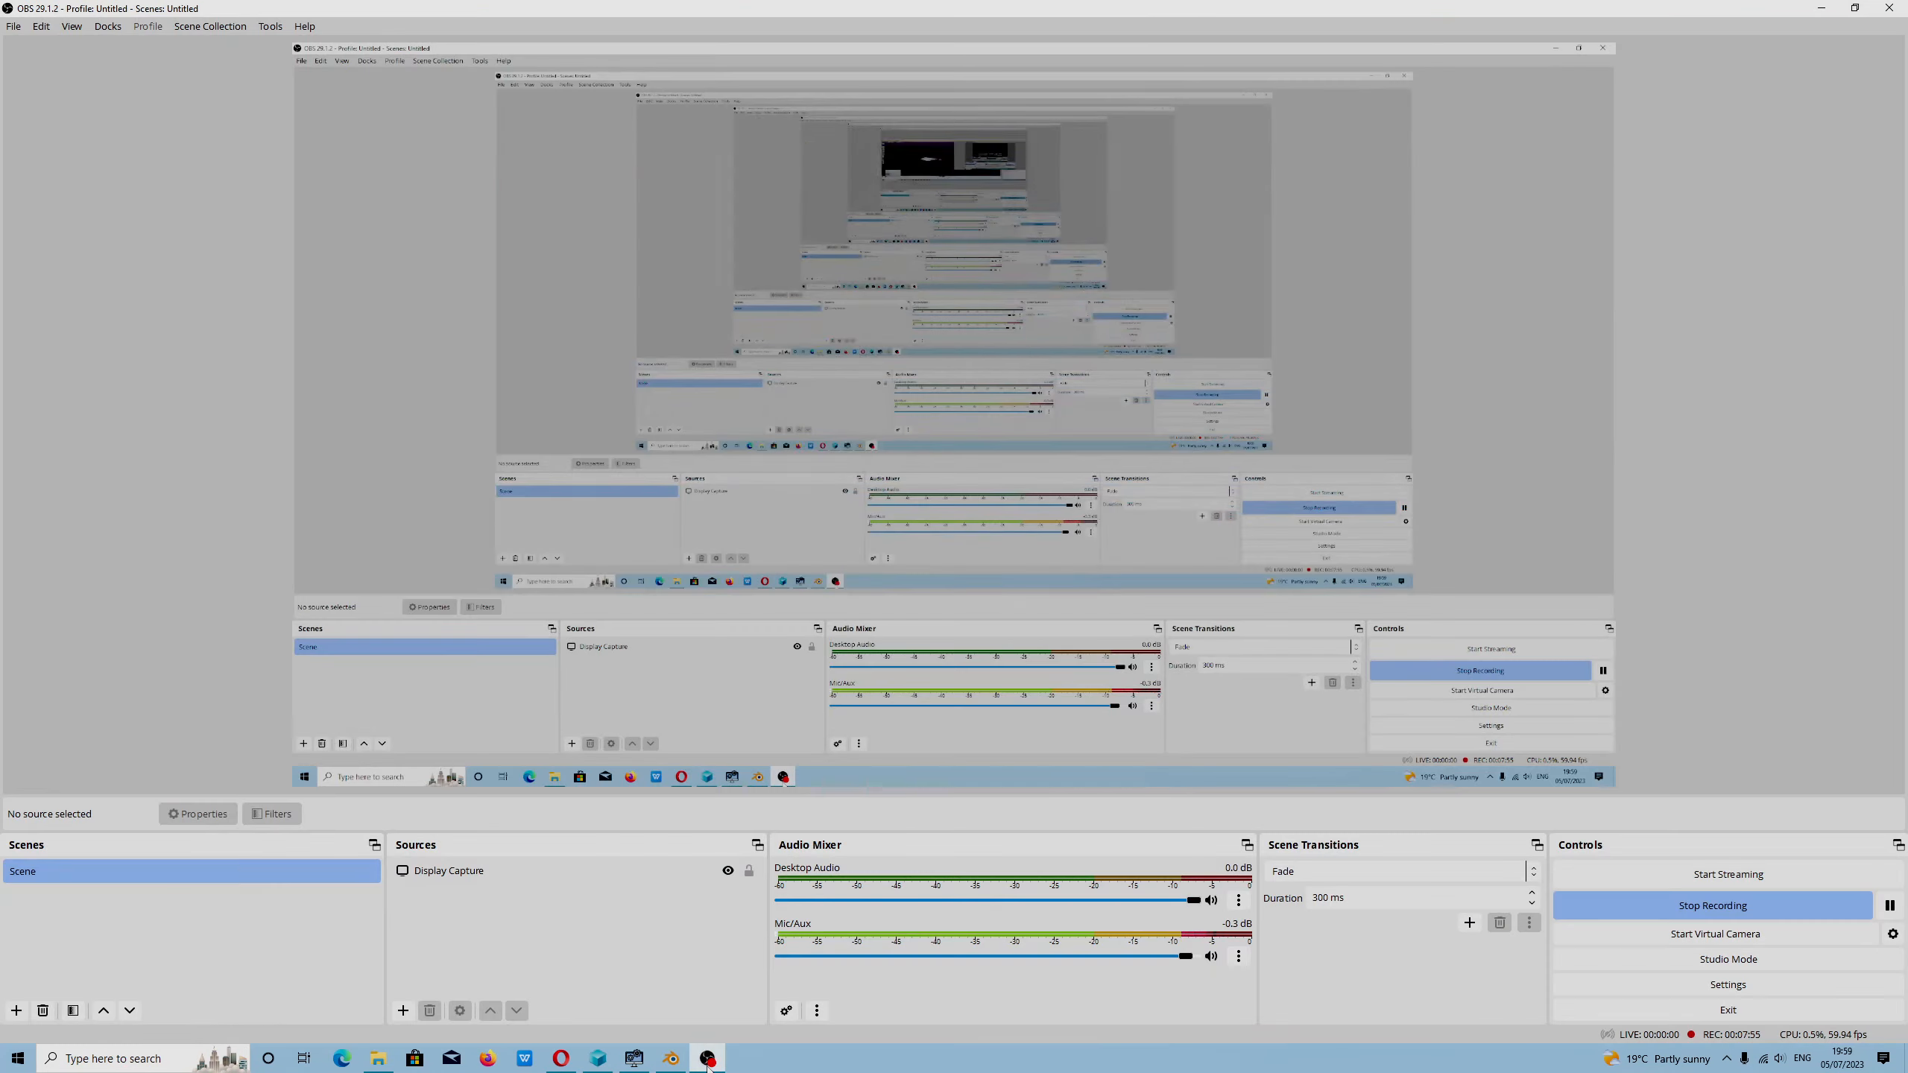